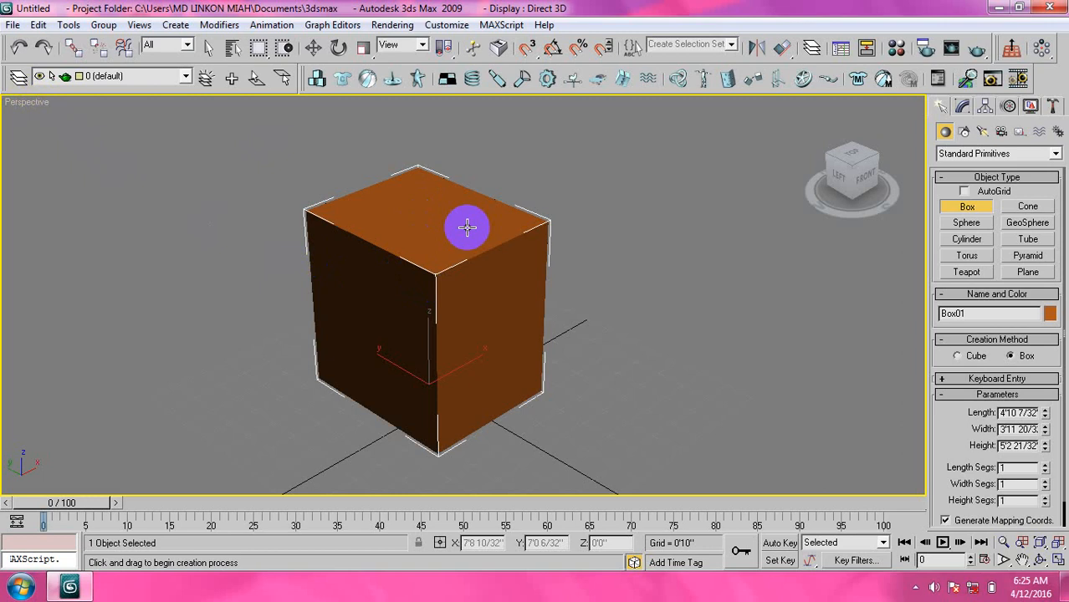
Step: End box creation by switching to the Select and Move tool
scroll(467, 226, "down", 6)
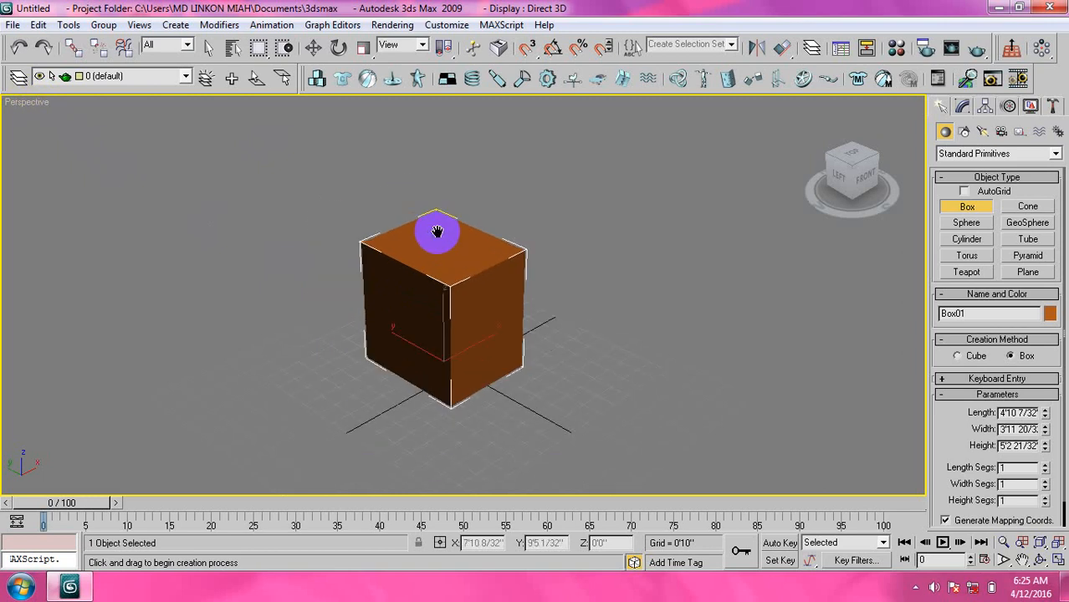
scroll(443, 294, "up", 7)
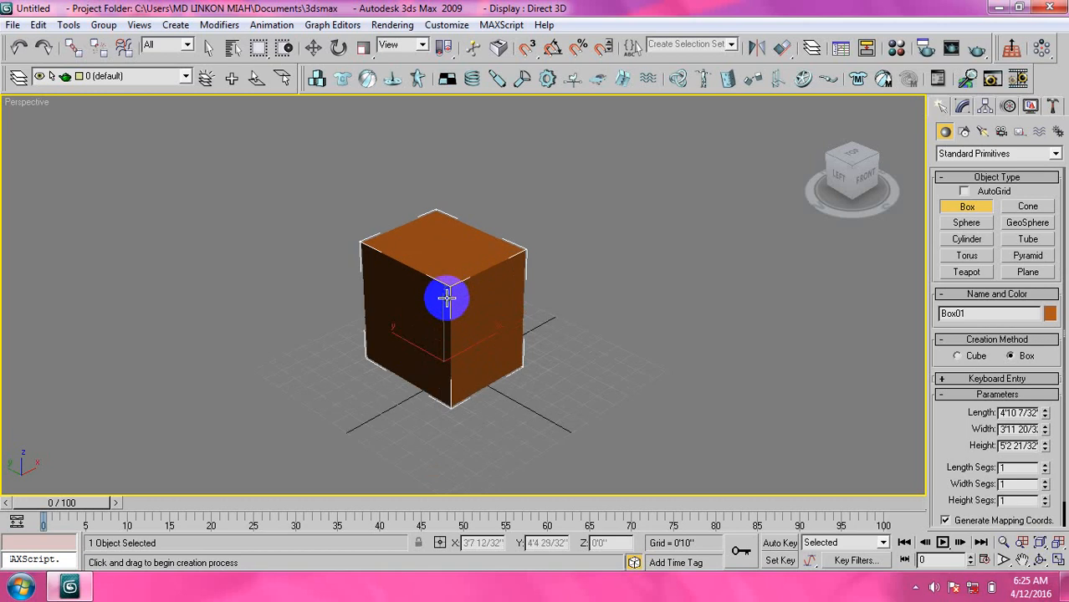
left_click(313, 48)
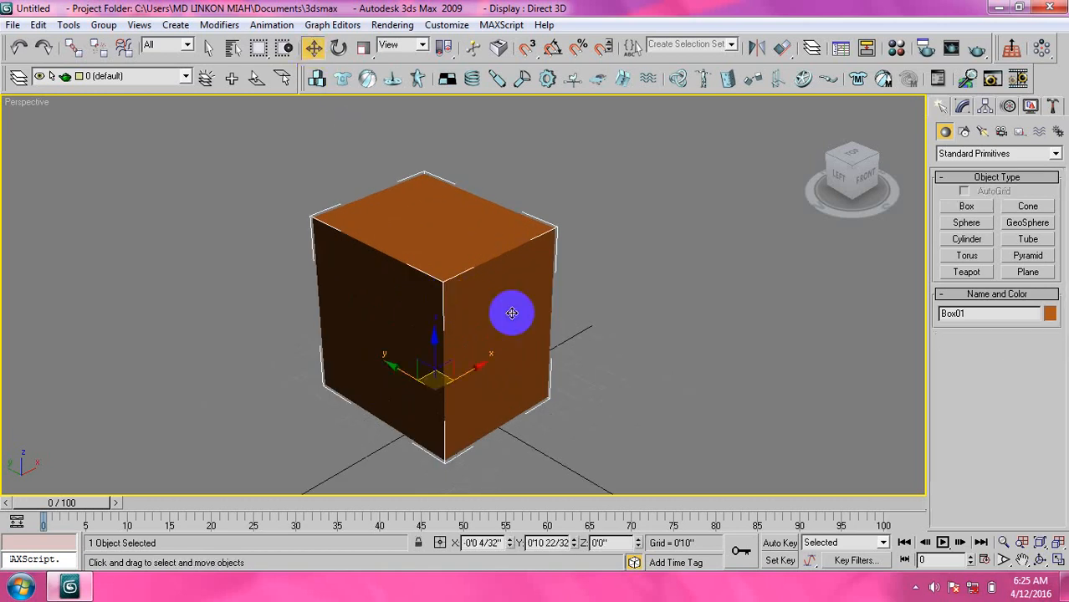
scroll(473, 308, "down", 6)
scroll(459, 307, "up", 5)
scroll(466, 289, "down", 5)
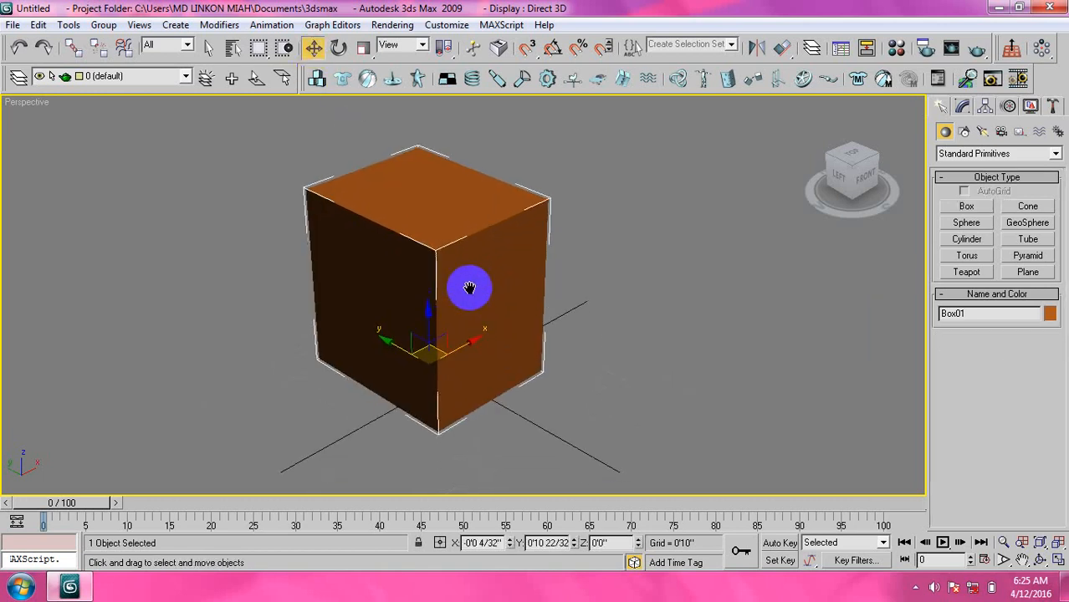
scroll(462, 285, "up", 3)
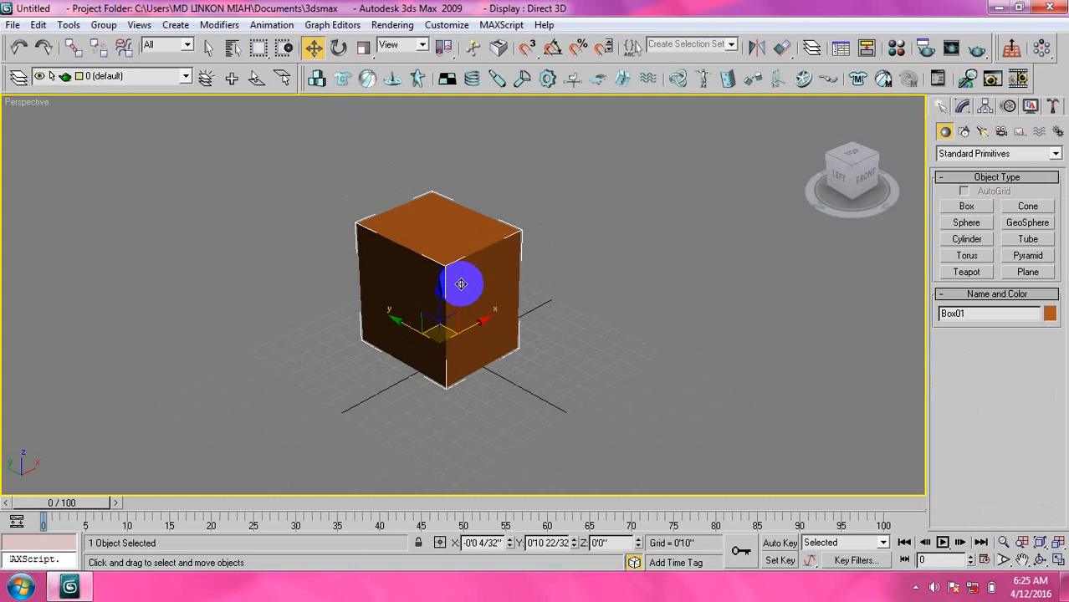
middle_click_drag(450, 304, 456, 313)
scroll(456, 312, "up", 2)
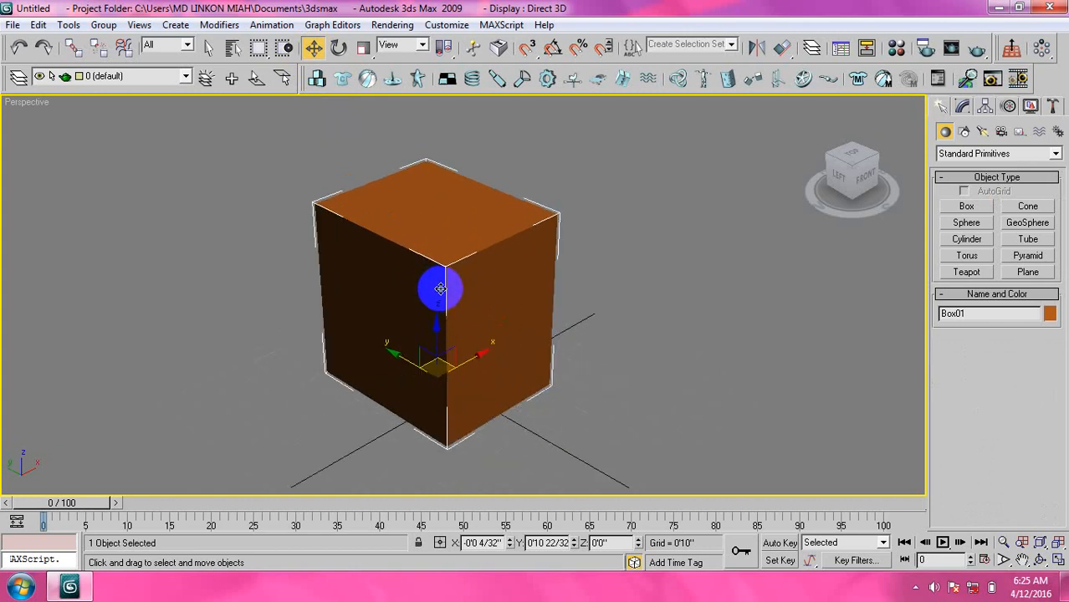
Step: Practise deselecting and reselecting the orange box in the Perspective viewport, leaving it selected
left_click(635, 311)
left_click(465, 258)
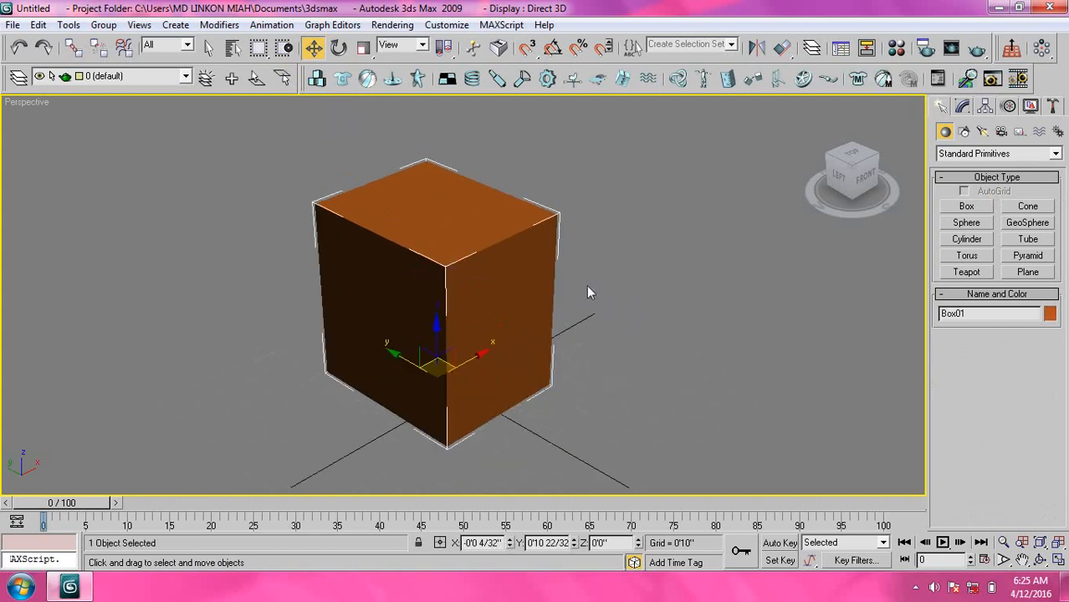
left_click(631, 276)
left_click(482, 262)
left_click(640, 275)
left_click(453, 270)
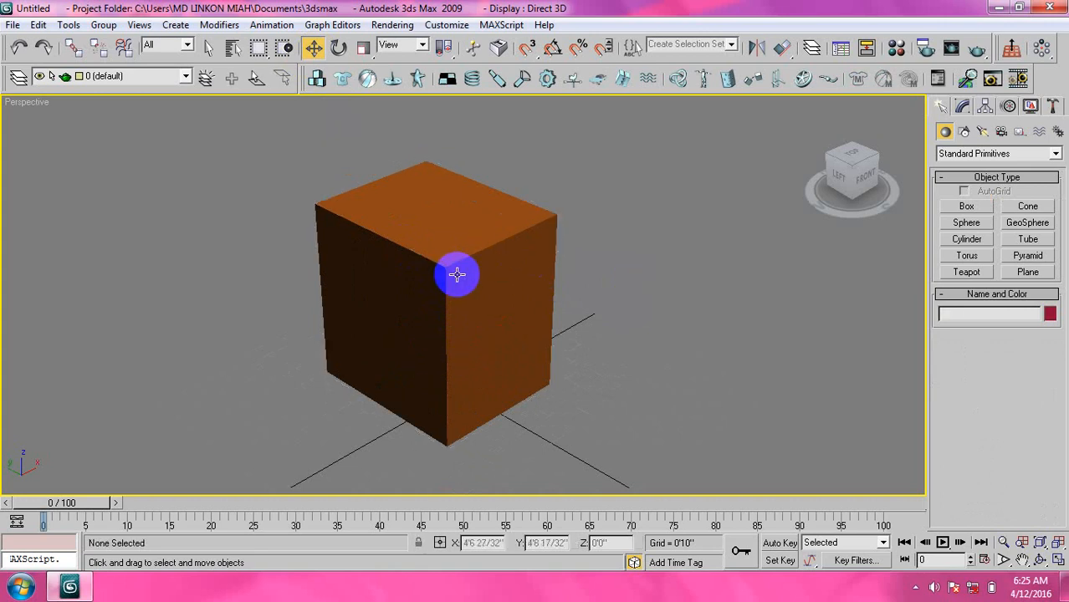
left_click(548, 273)
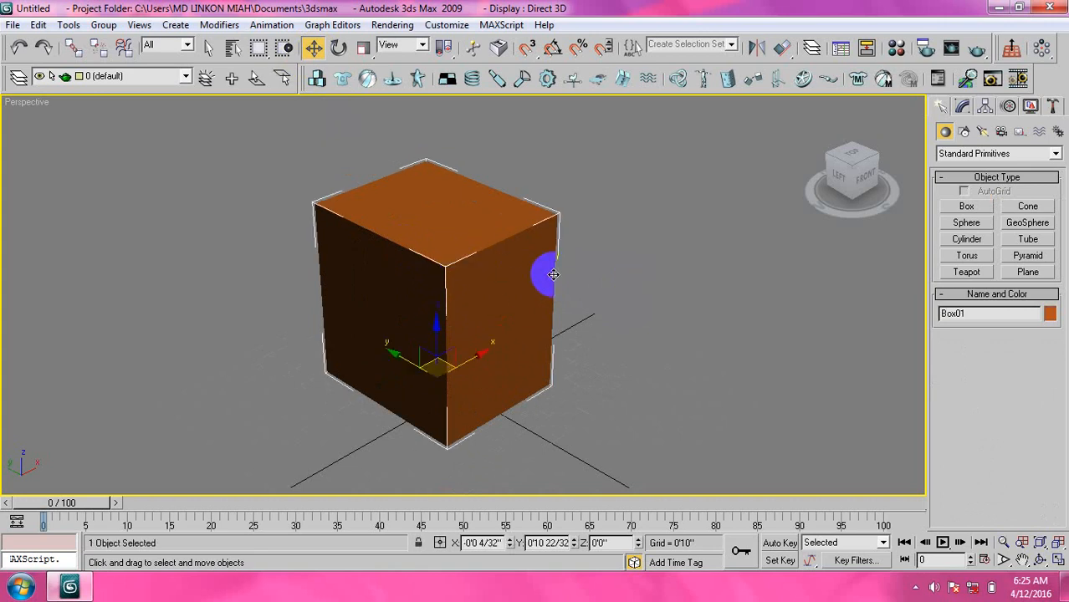
left_click(519, 262)
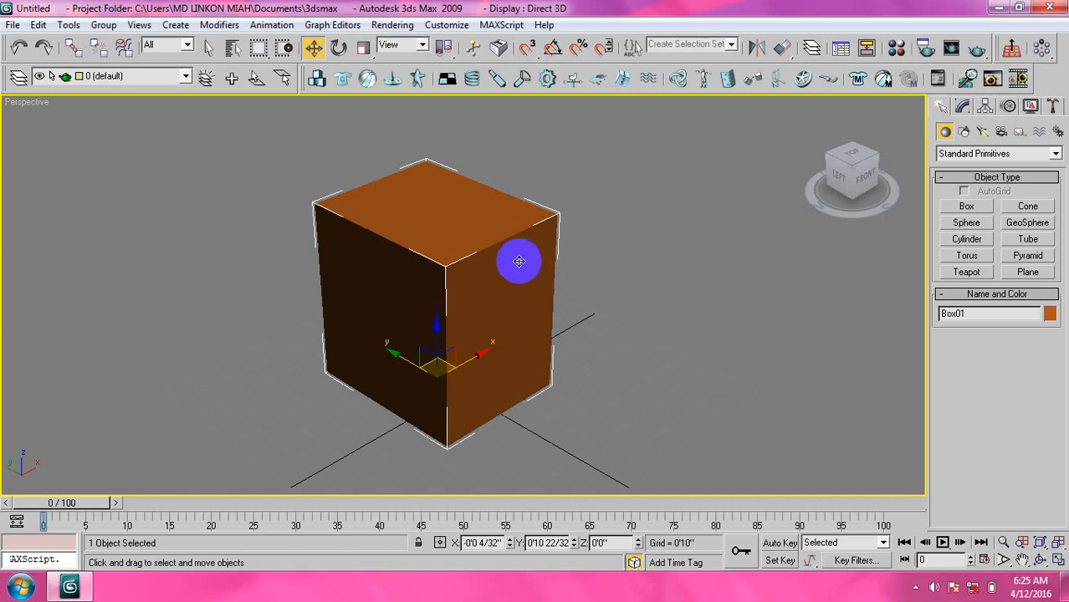
Step: Show the four-viewport layout and activate the Perspective, Top, Front and Left viewports one after another, clearing the box selection
key("alt+w")
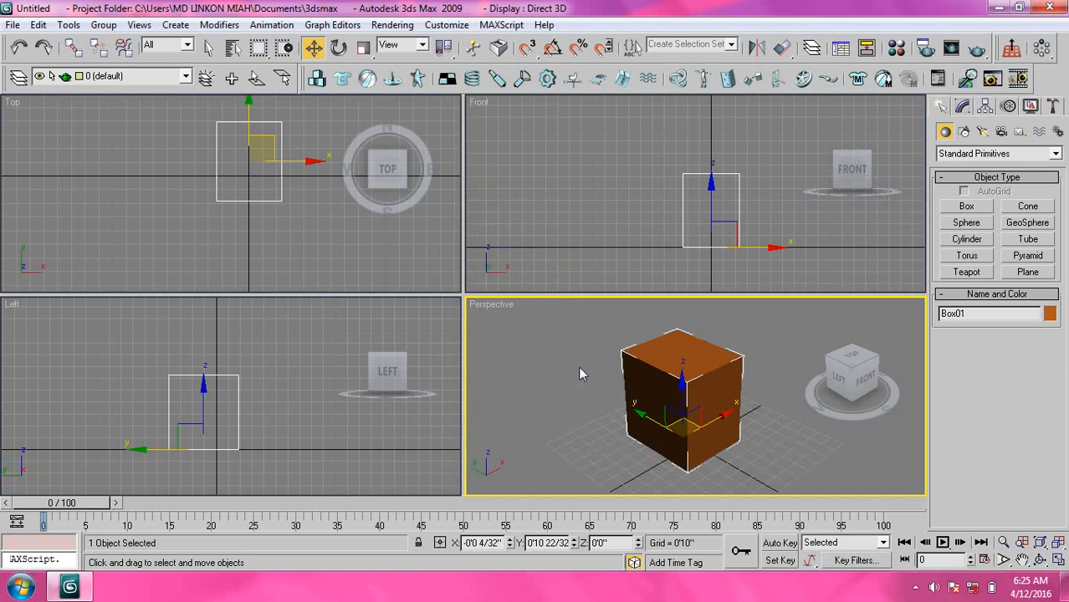
left_click(578, 366)
left_click(164, 153)
left_click(629, 211)
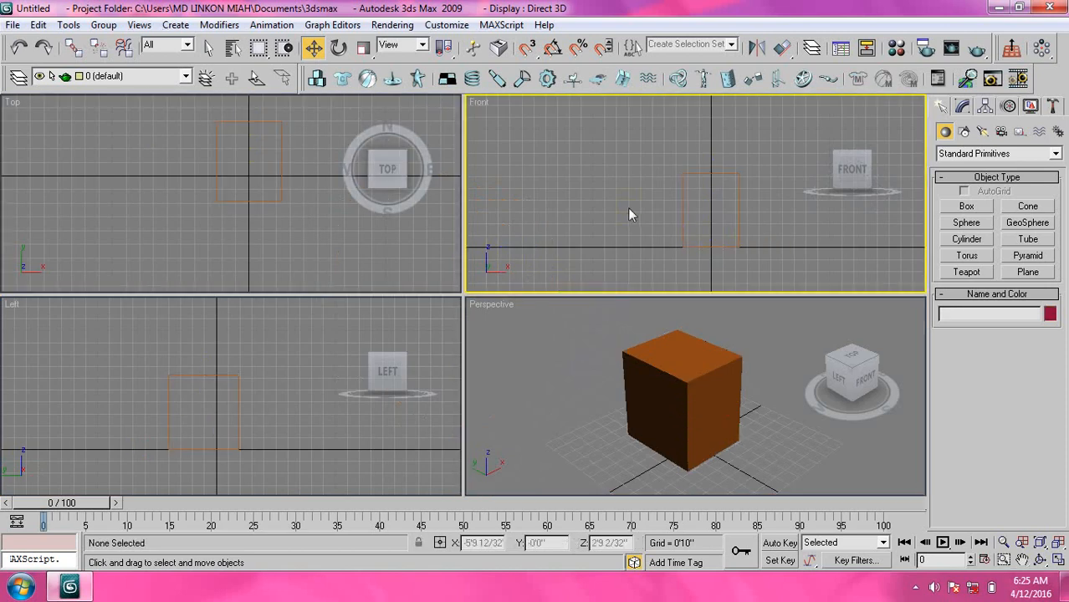
left_click(281, 341)
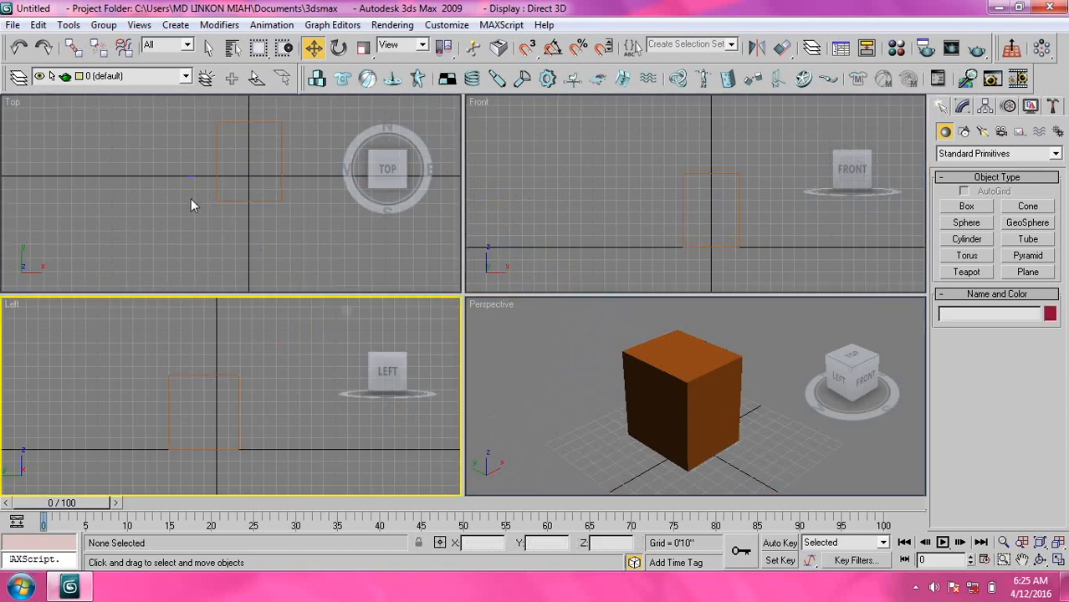
middle_click_drag(694, 400, 668, 392)
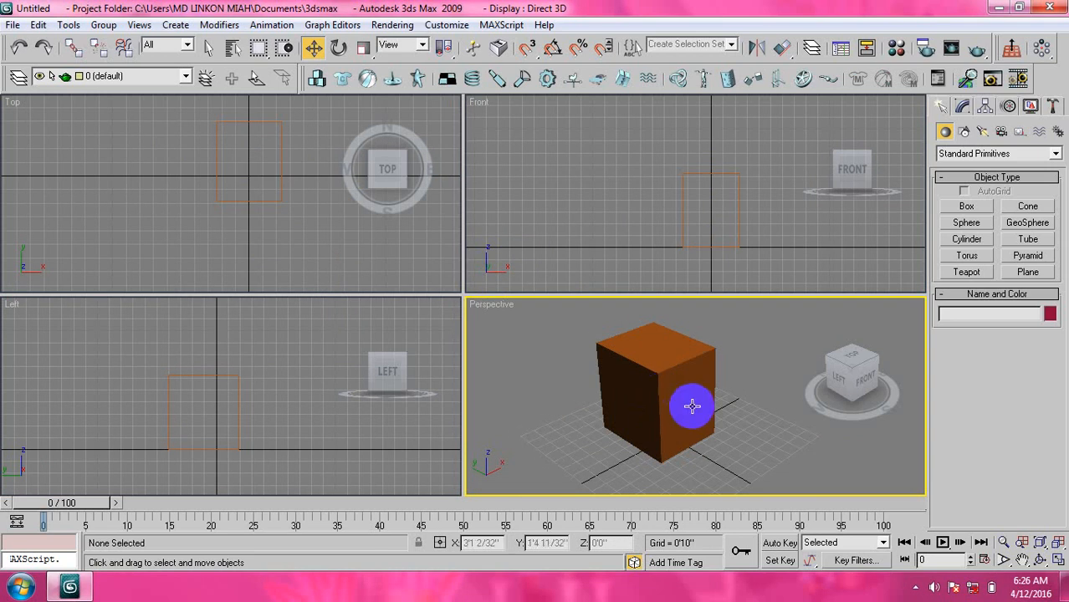
middle_click_drag(692, 406, 657, 404)
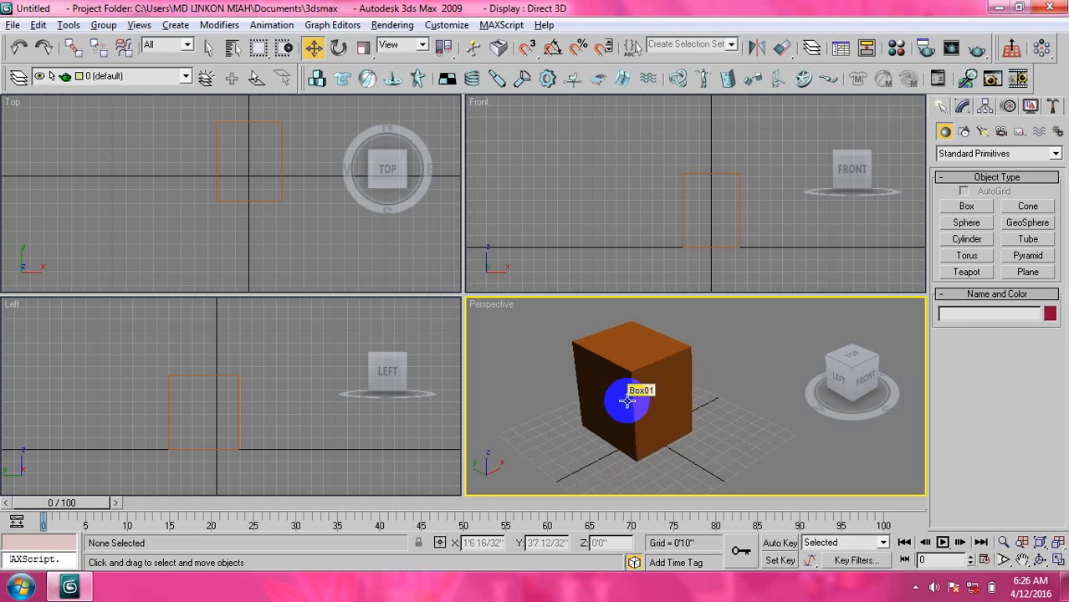
Step: Maximize the Perspective viewport and select the box
key("alt+w")
middle_click_drag(577, 387, 649, 361)
scroll(545, 336, "down", 3)
scroll(482, 284, "up", 5)
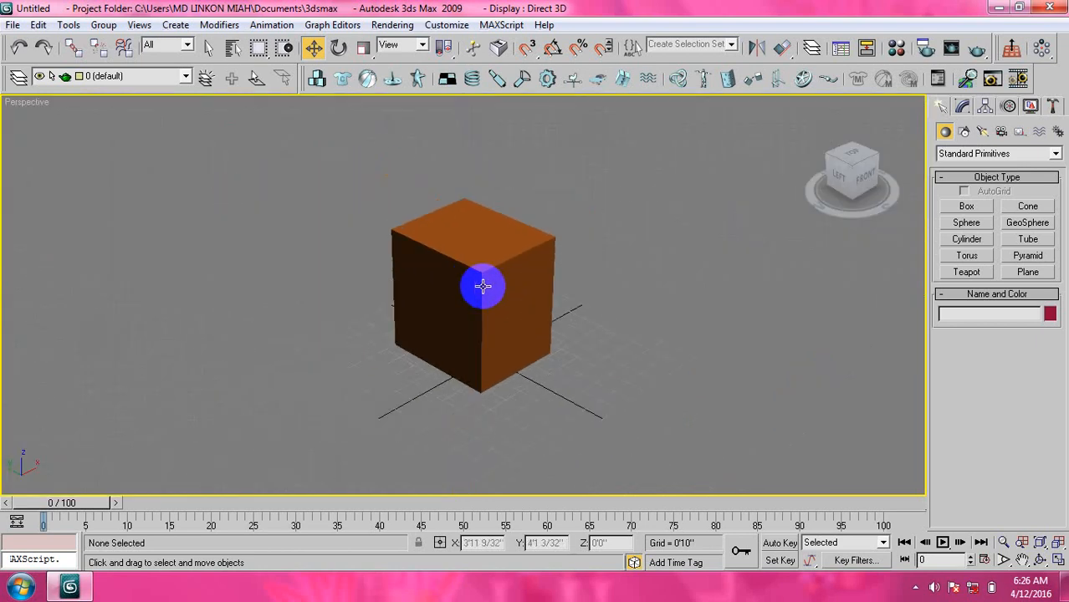
left_click(513, 262)
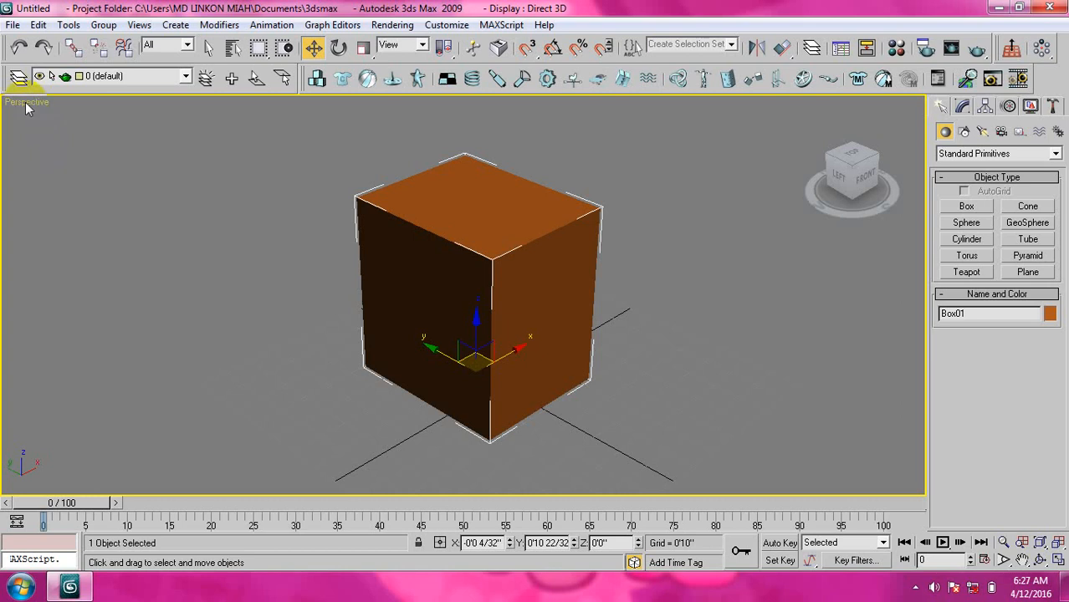
Step: Set the Perspective viewport's display mode to Wireframe and deselect the box
left_click(28, 107)
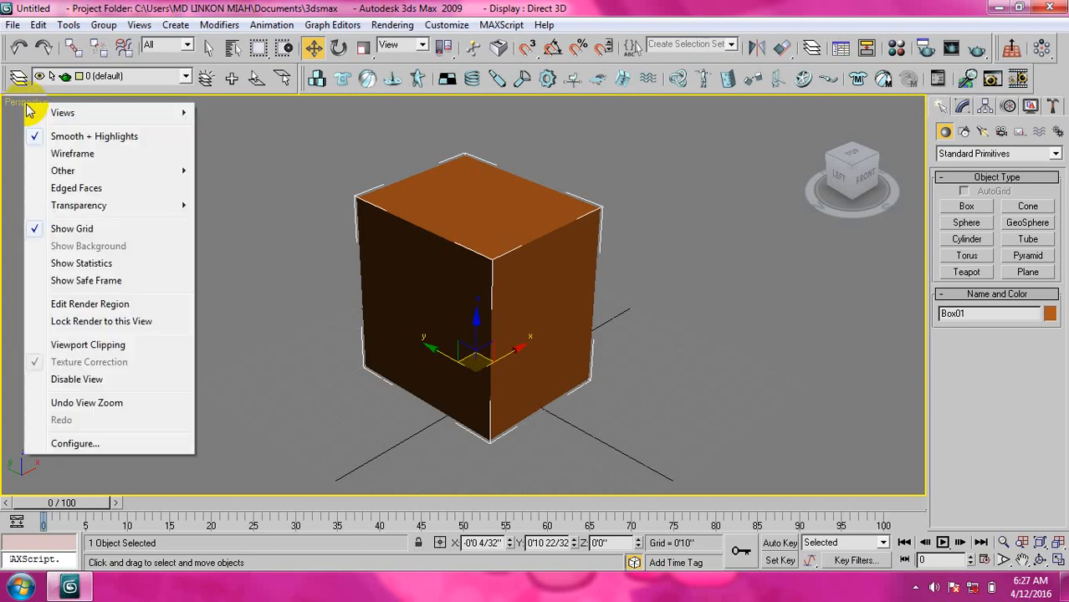
left_click(95, 157)
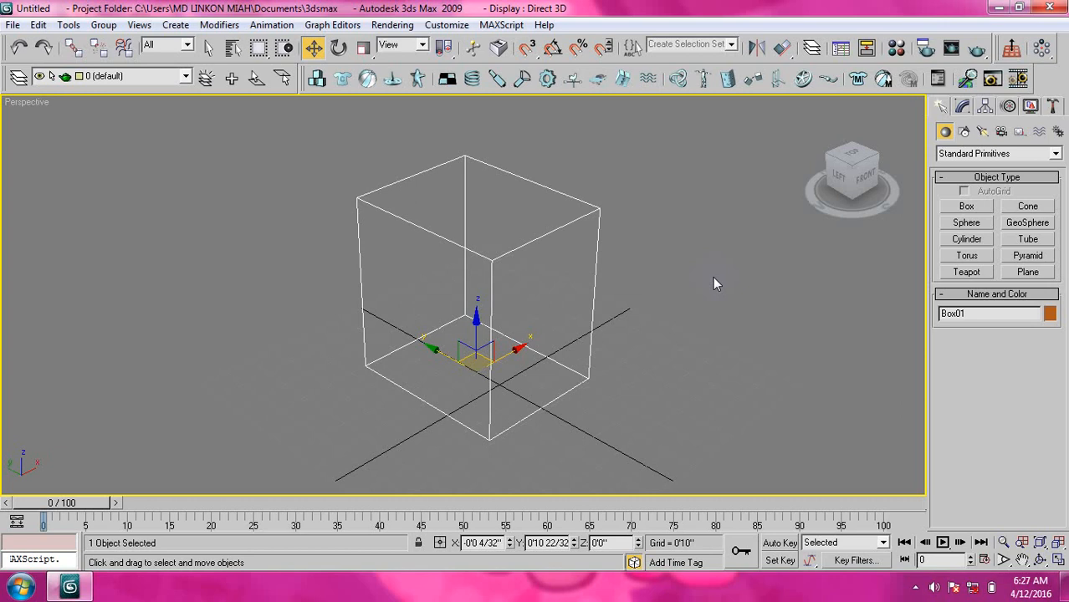
left_click(708, 216)
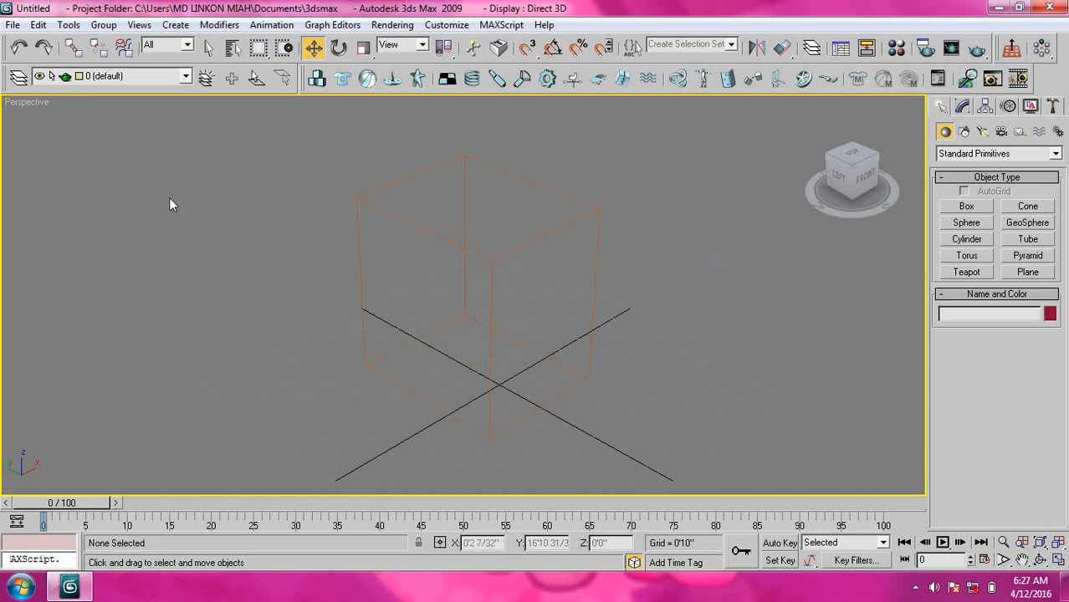
Step: Set the Perspective viewport's display mode back to Smooth + Highlights
right_click(32, 103)
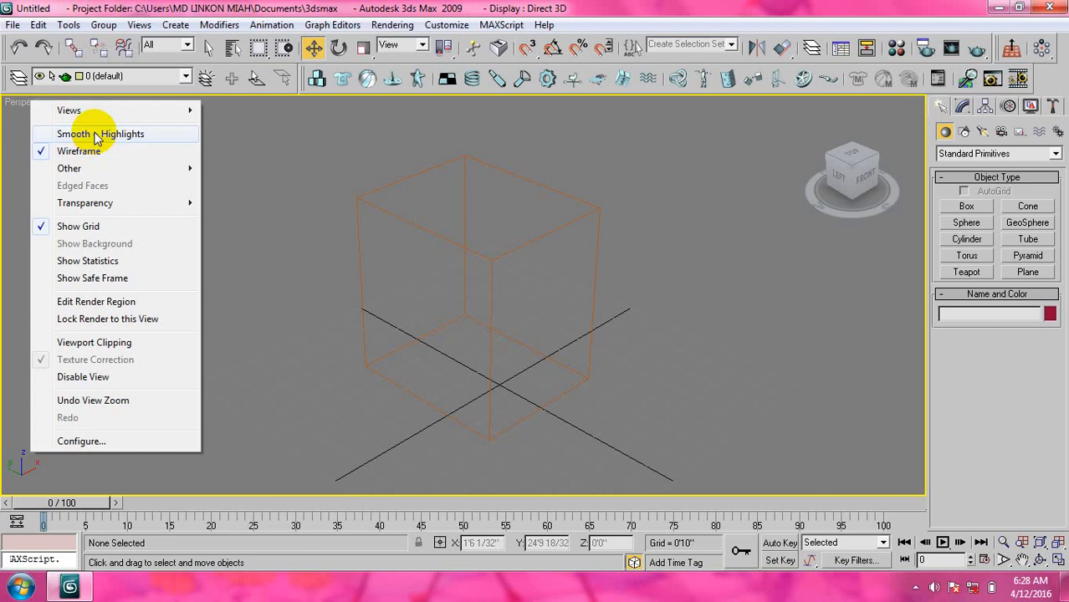
left_click(95, 135)
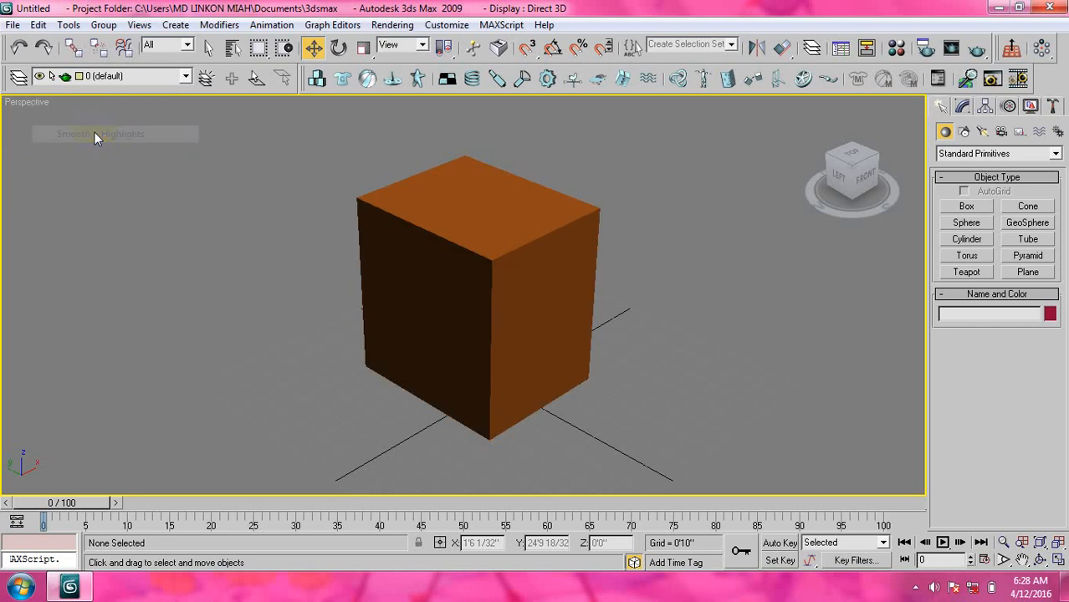
middle_click_drag(516, 305, 502, 305)
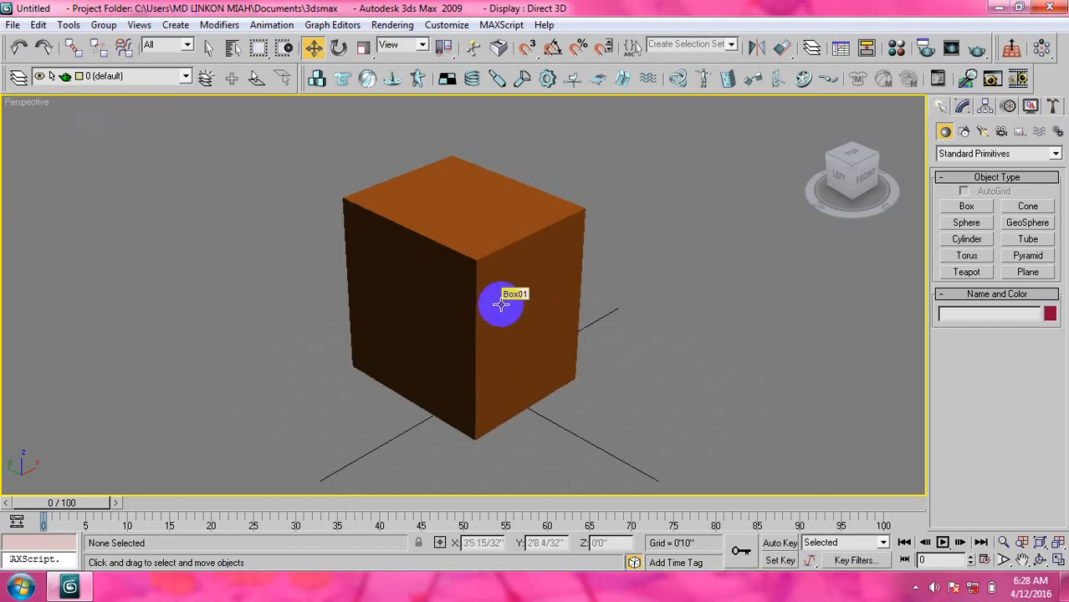
Step: Switch the Perspective viewport to Wireframe and back to Smooth + Highlights
right_click(35, 105)
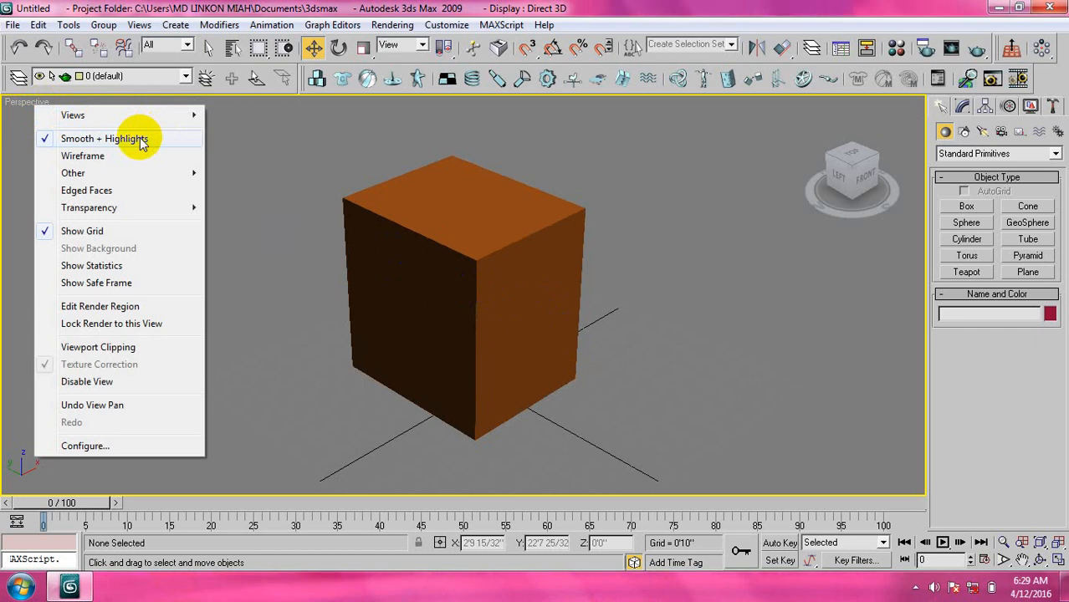
left_click(76, 156)
right_click(32, 103)
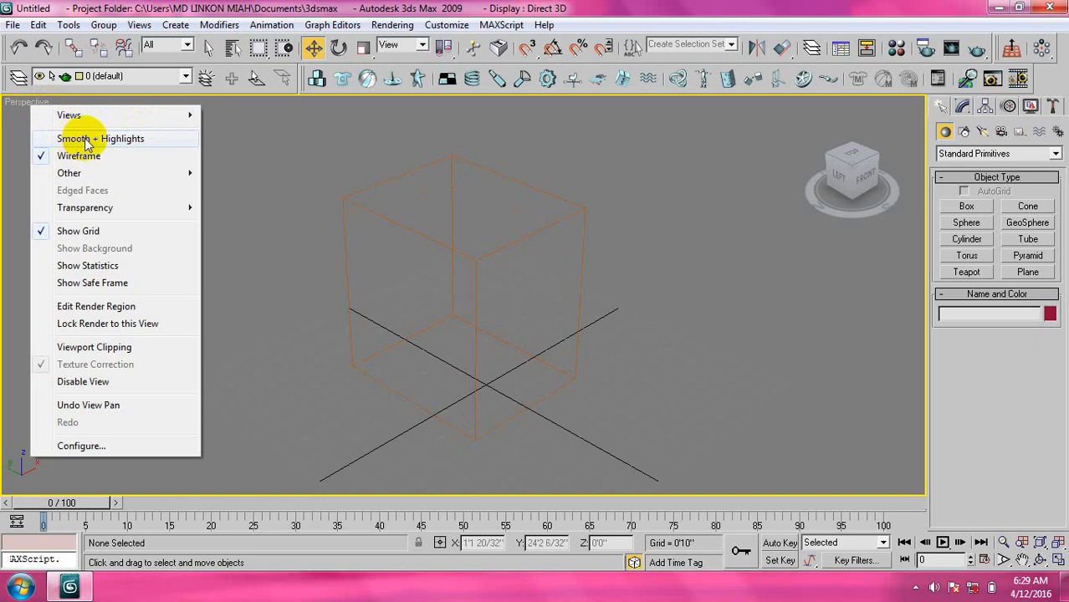
left_click(126, 143)
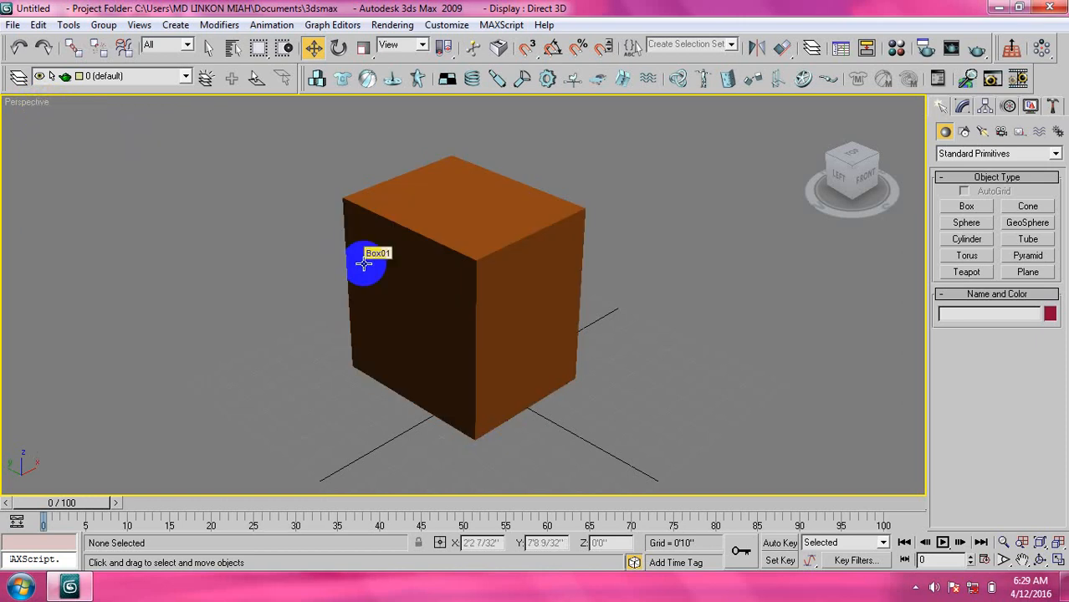
Step: Display the box in Wireframe once more and restore Smooth + Highlights shading in the Perspective viewport
right_click(31, 96)
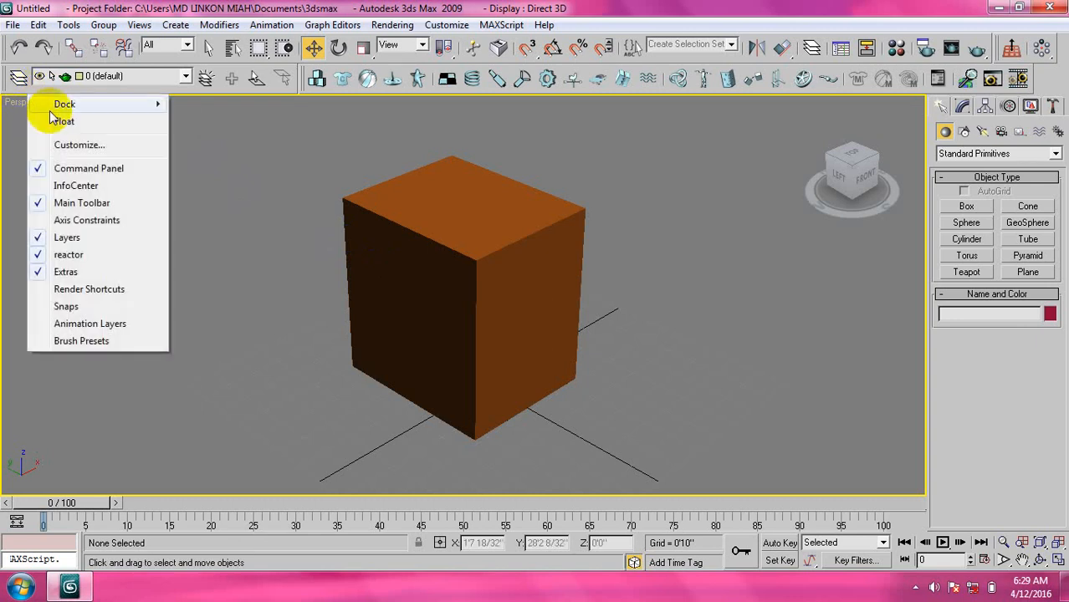
left_click(13, 120)
right_click(15, 102)
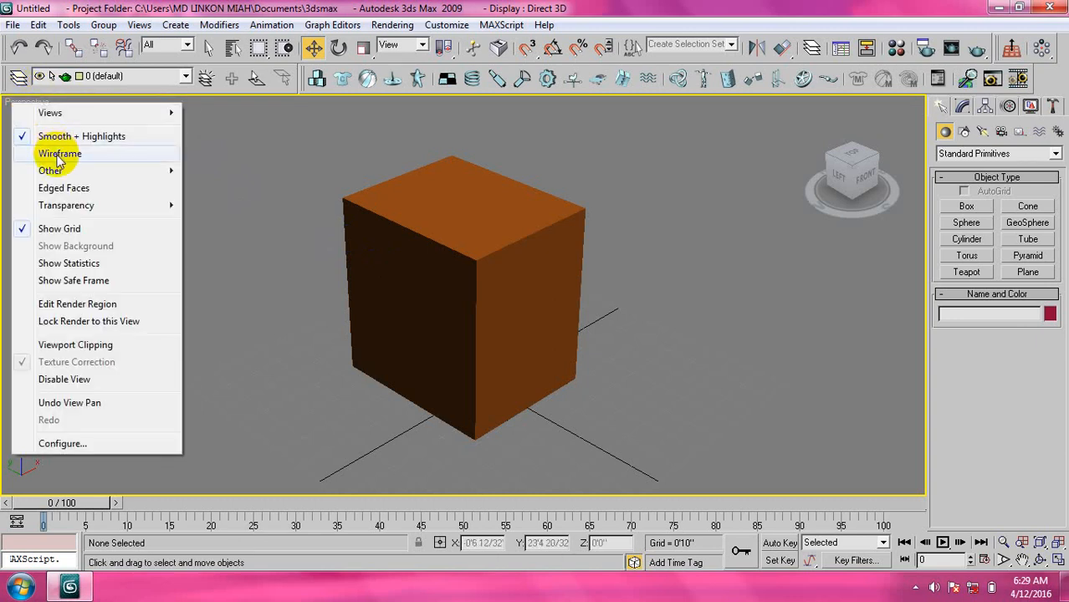
left_click(54, 151)
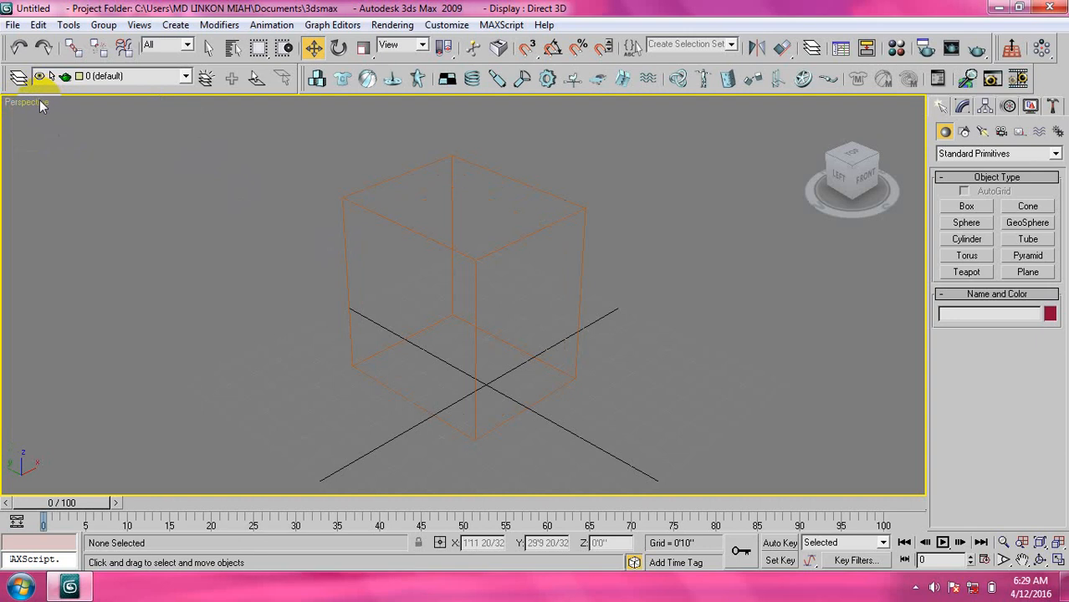
right_click(39, 100)
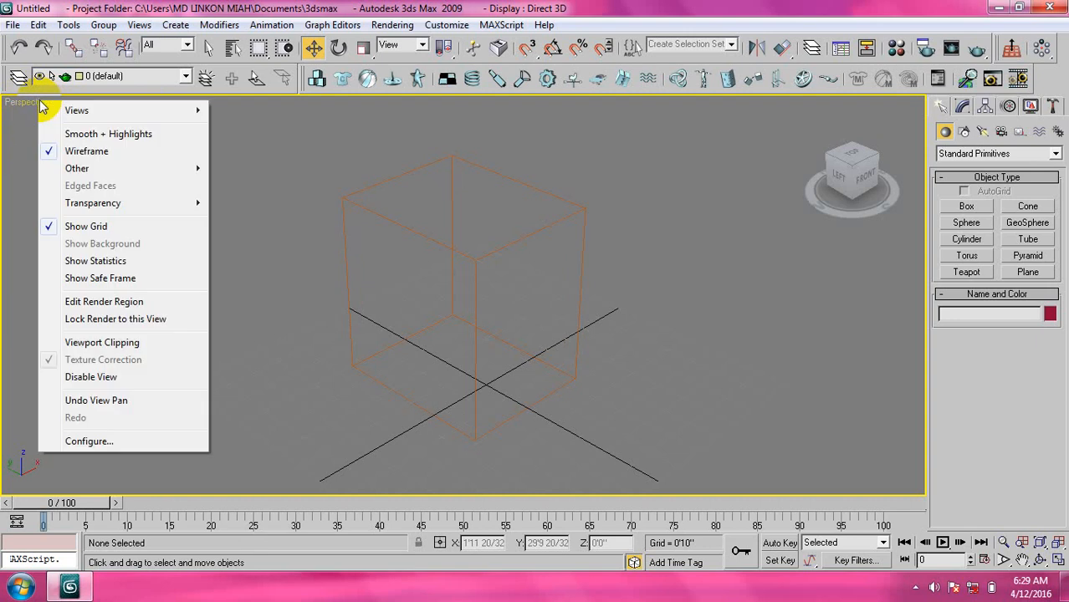
left_click(130, 134)
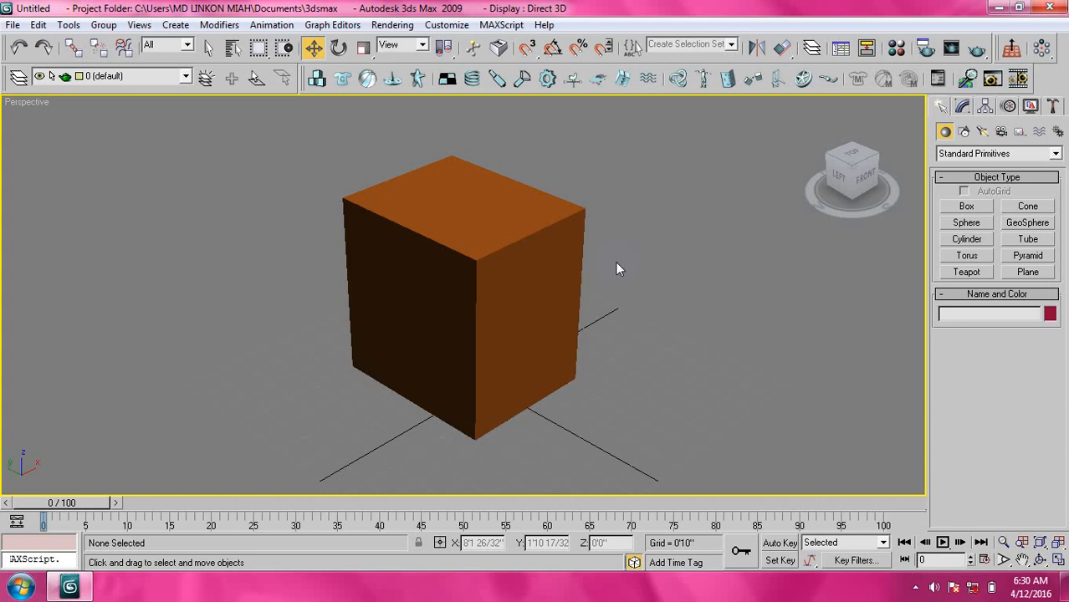
Step: Select the orange box in the zoomed-out Perspective viewport
scroll(459, 269, "down", 5)
scroll(461, 284, "up", 3)
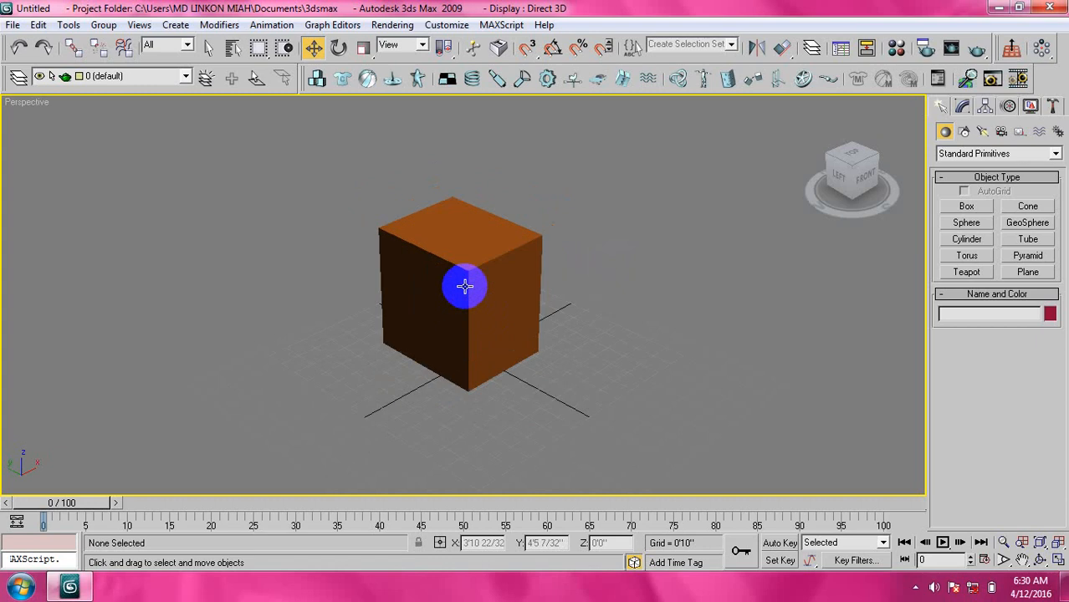
scroll(446, 256, "down", 4)
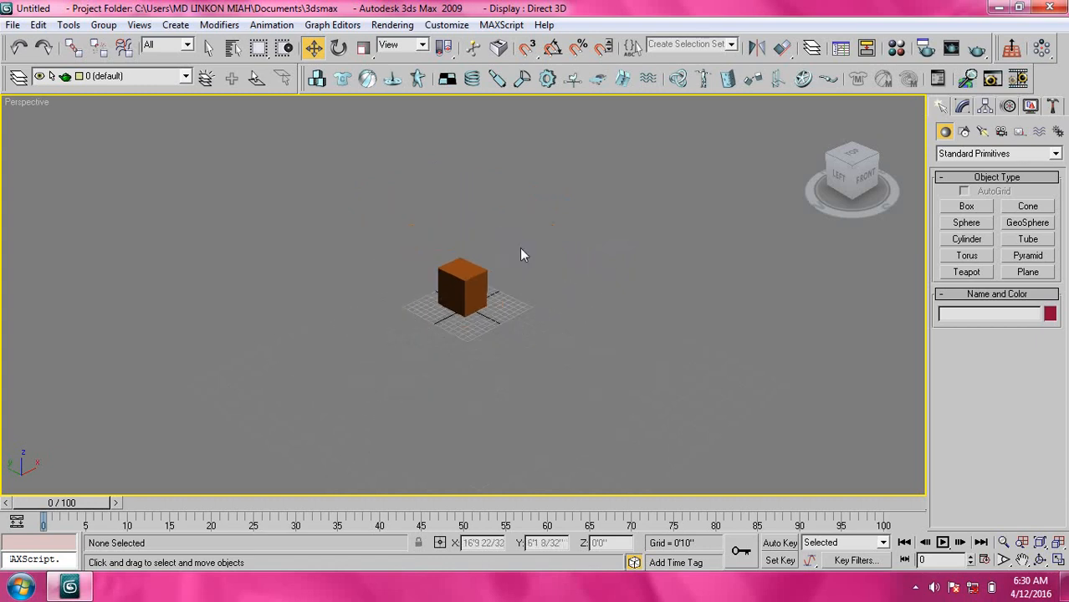
scroll(462, 279, "up", 4)
scroll(462, 293, "down", 4)
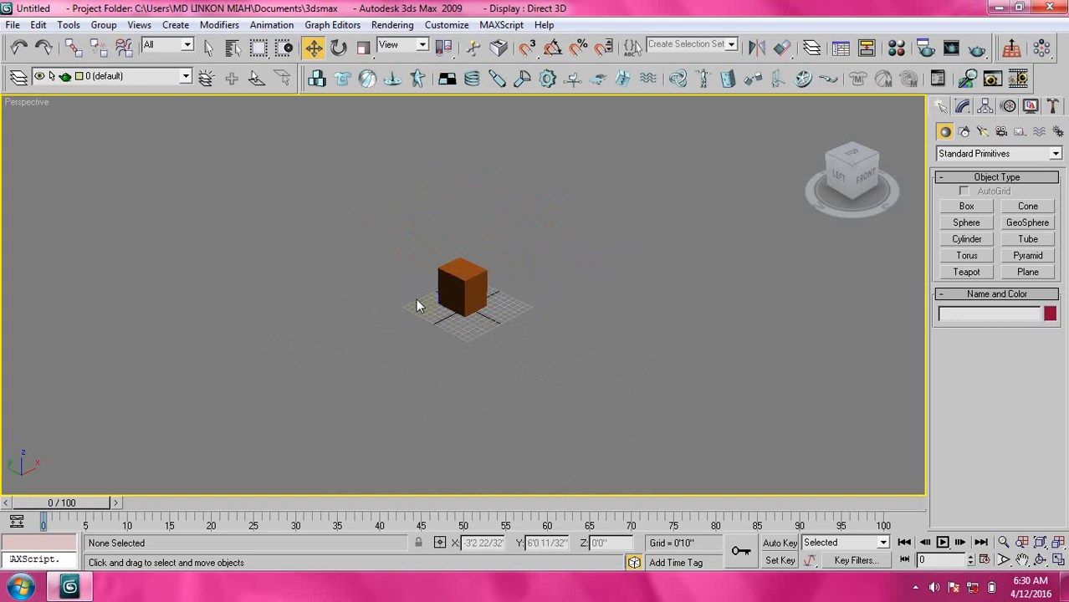
left_click(462, 283)
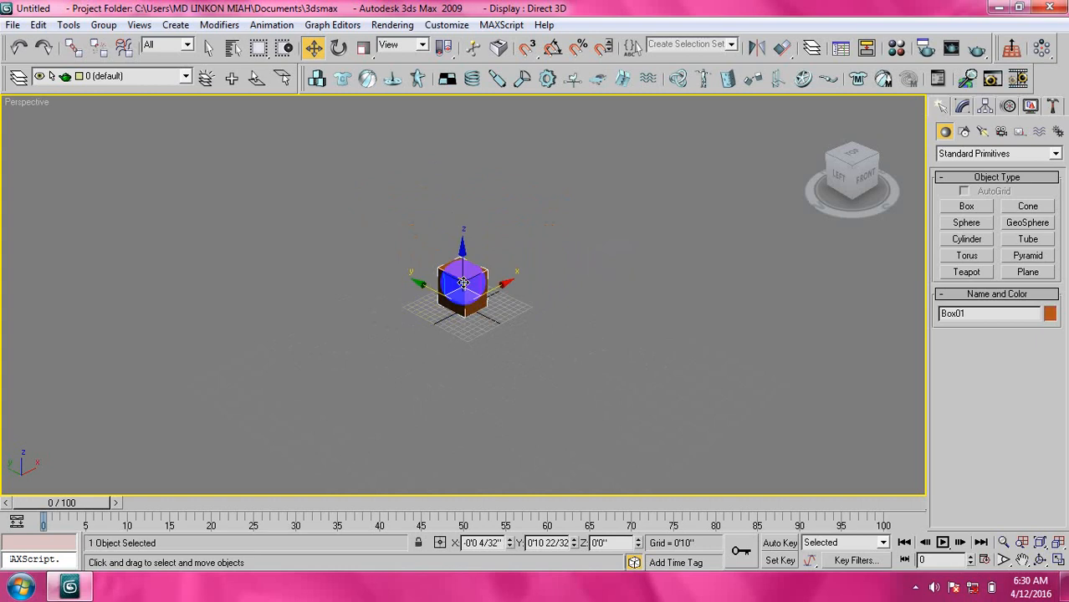
Step: Deselect the orange box in the Perspective viewport and select it again
scroll(462, 282, "up", 5)
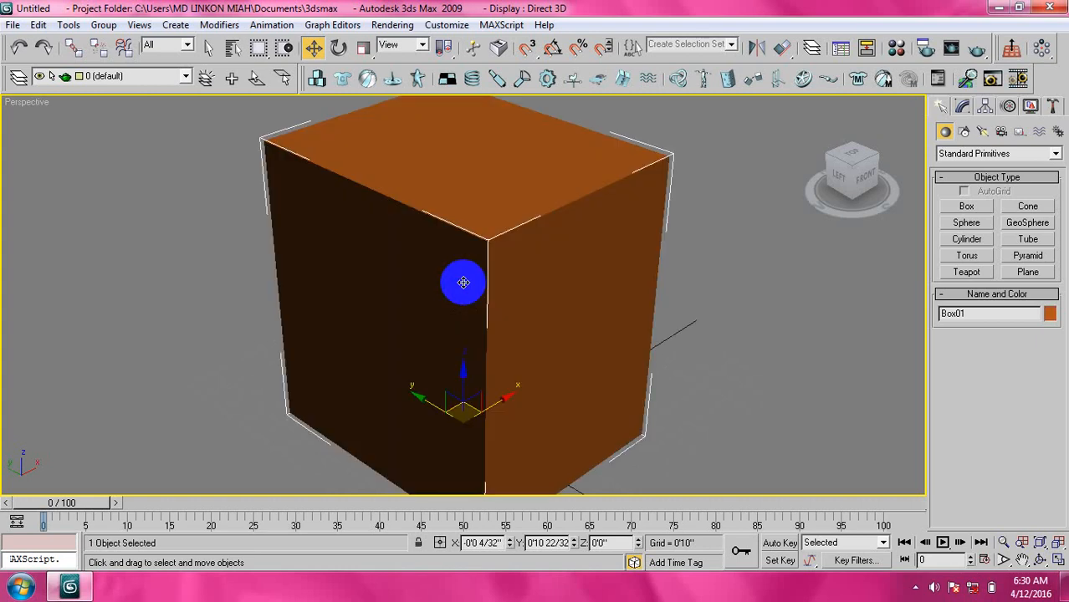
scroll(464, 283, "down", 5)
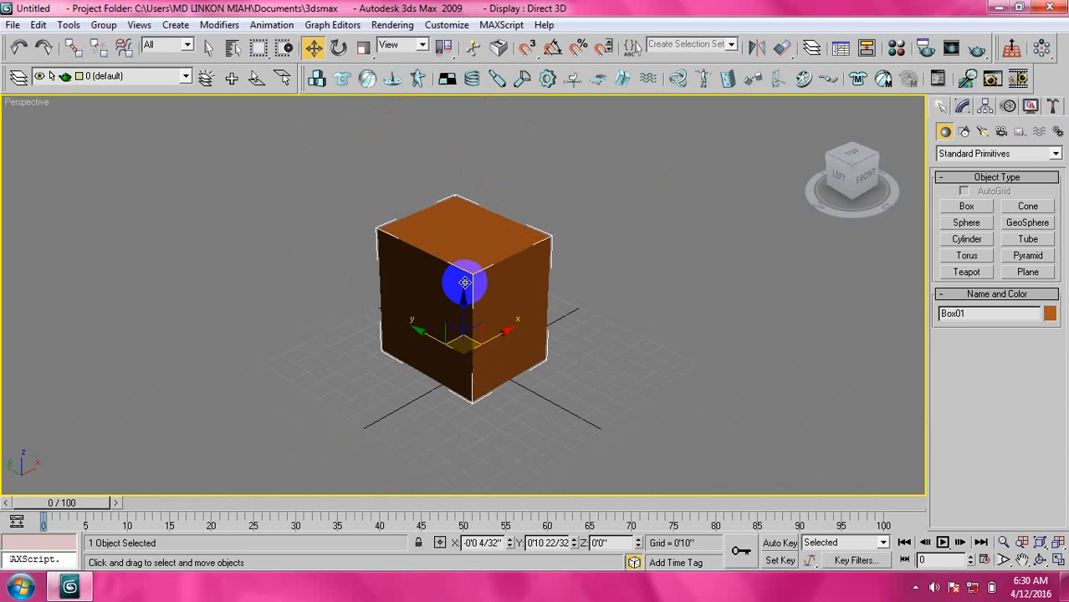
scroll(465, 283, "down", 10)
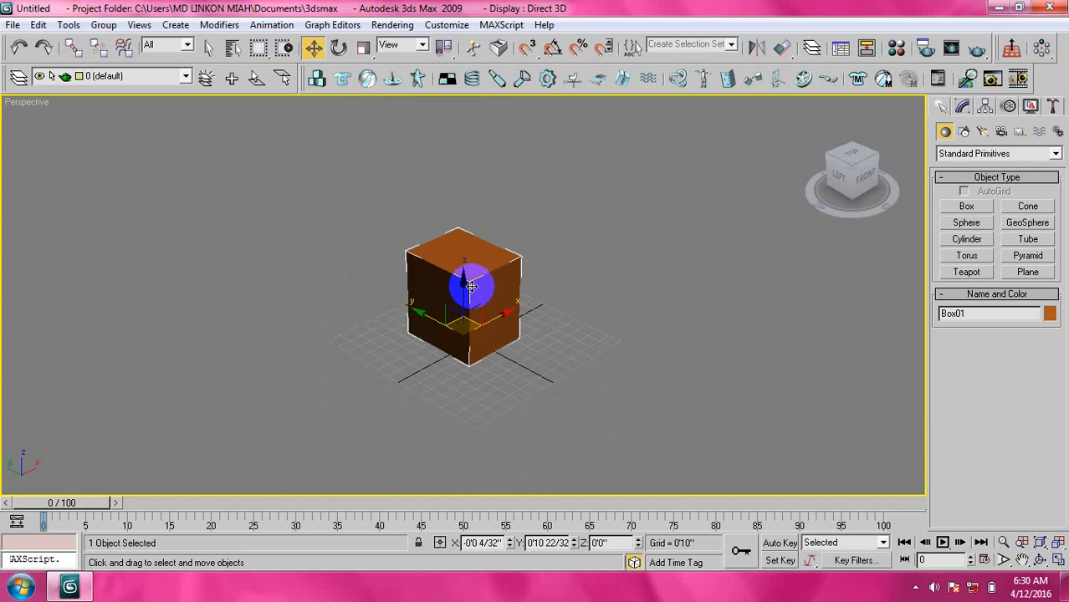
left_click(631, 313)
scroll(458, 293, "up", 10)
left_click(456, 279)
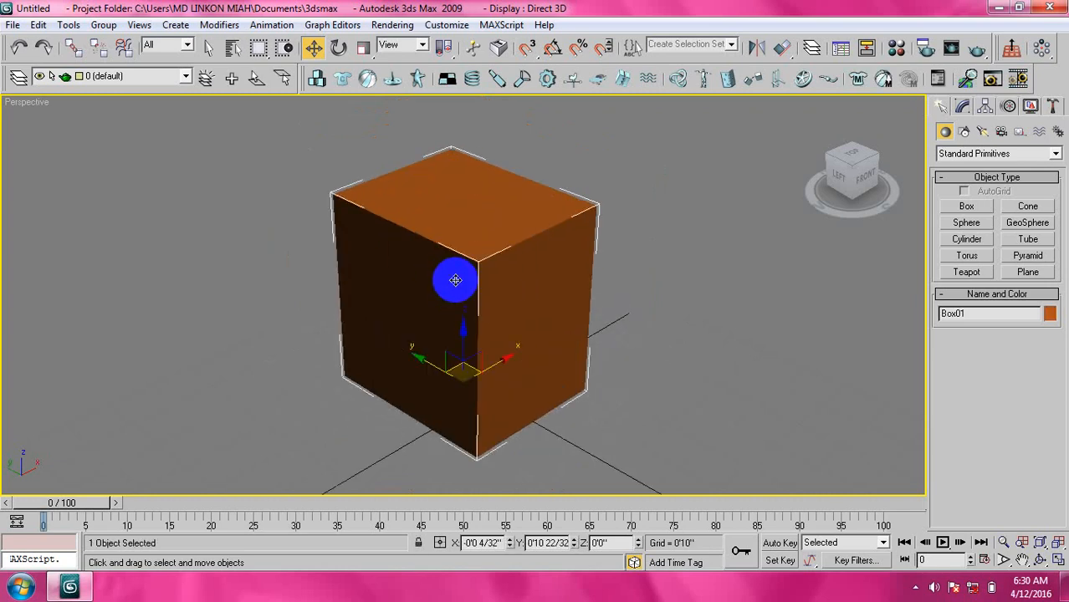
Step: Display the selected box in Wireframe and return the Perspective viewport to Smooth + Highlights
middle_click_drag(456, 280, 343, 288)
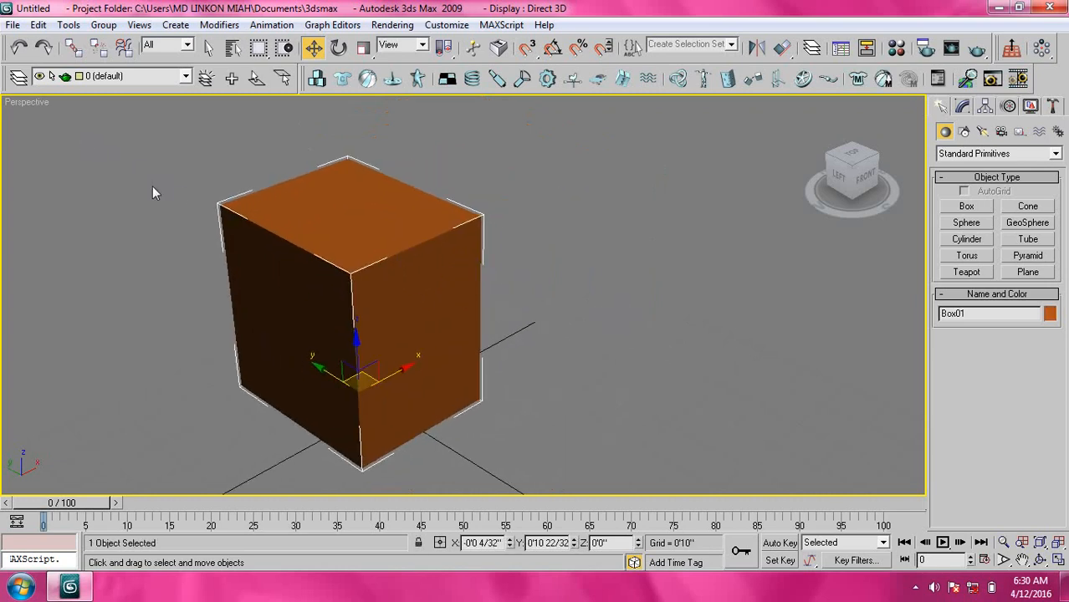
left_click(29, 105)
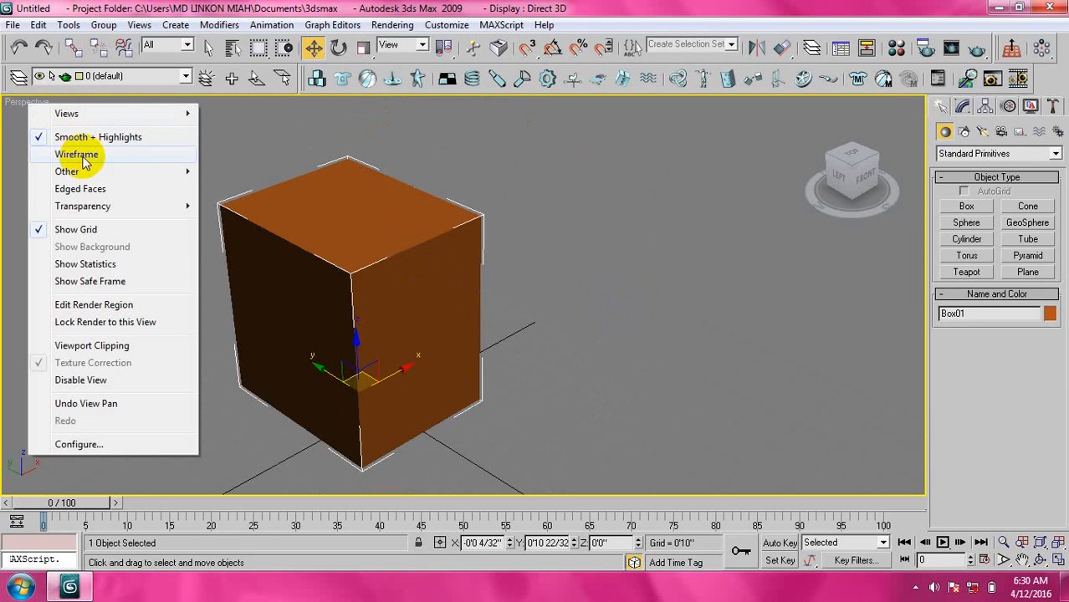
left_click(79, 156)
left_click(34, 104)
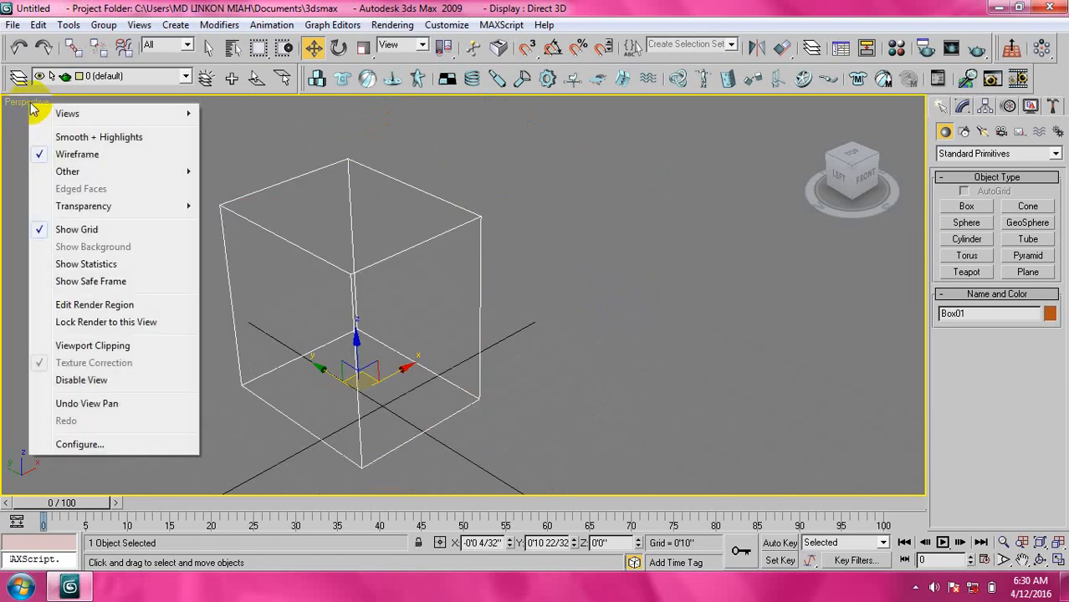
left_click(83, 138)
Step: Clear the selection of the shaded box, reselect it, and deselect it again
left_click(699, 257)
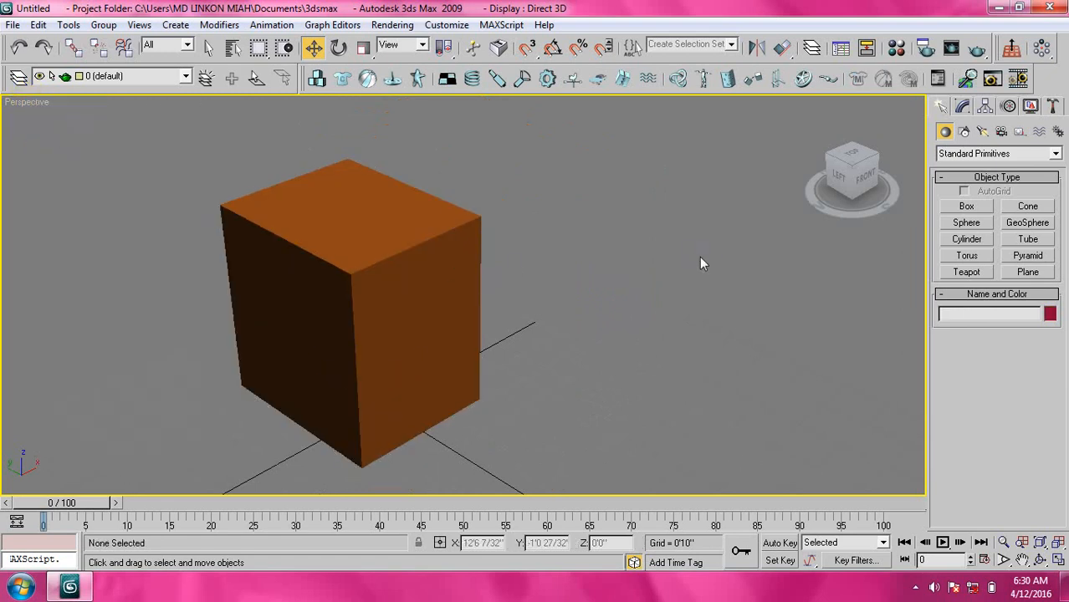
left_click(338, 269)
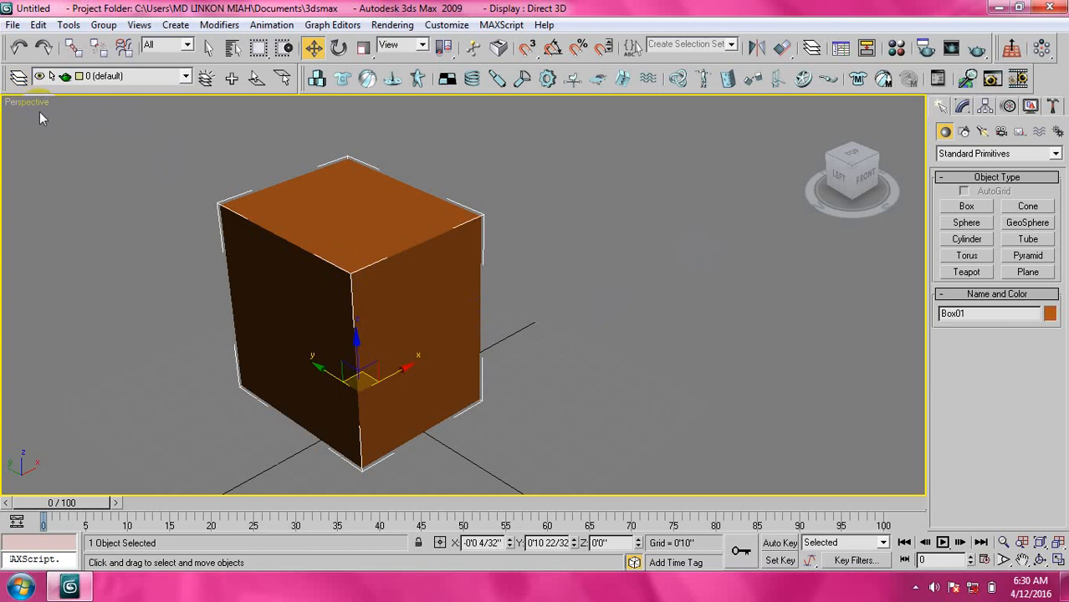
left_click_drag(404, 286, 407, 281)
left_click(637, 263)
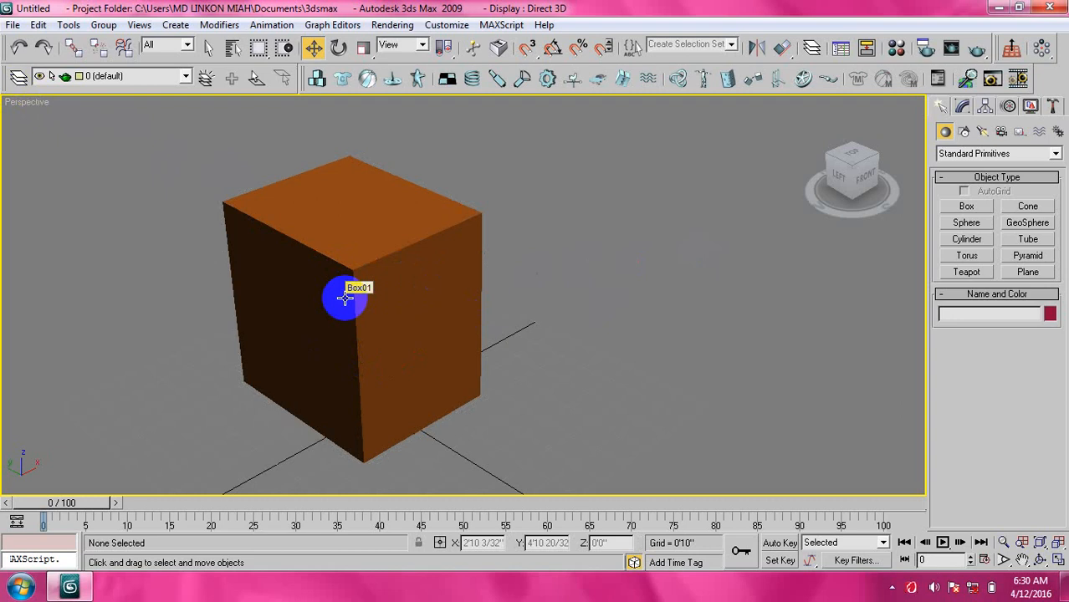
middle_click_drag(345, 299, 424, 303)
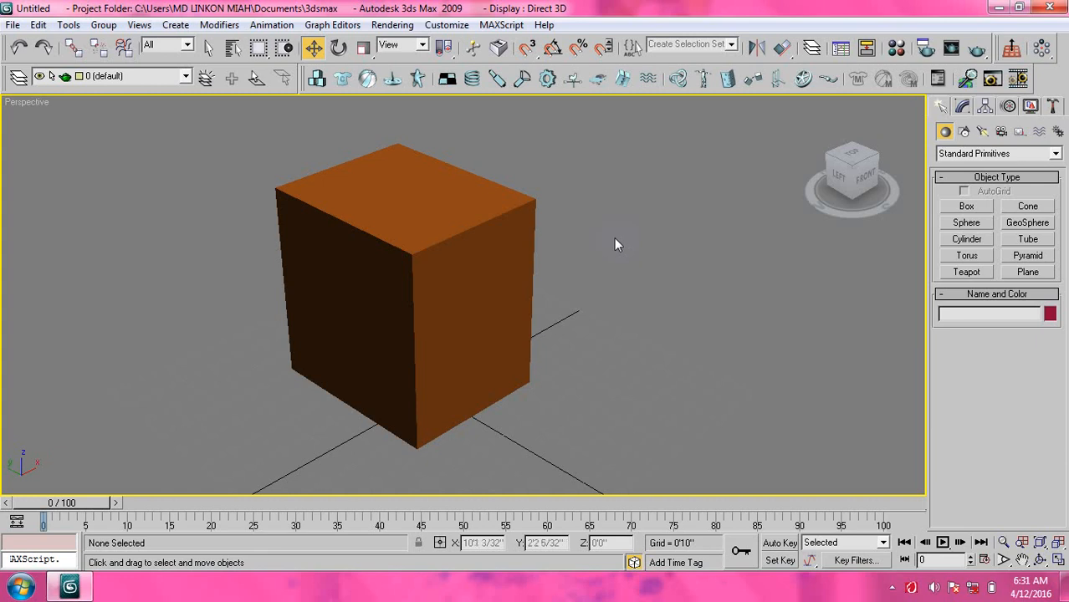
scroll(452, 299, "down", 5)
scroll(467, 297, "up", 3)
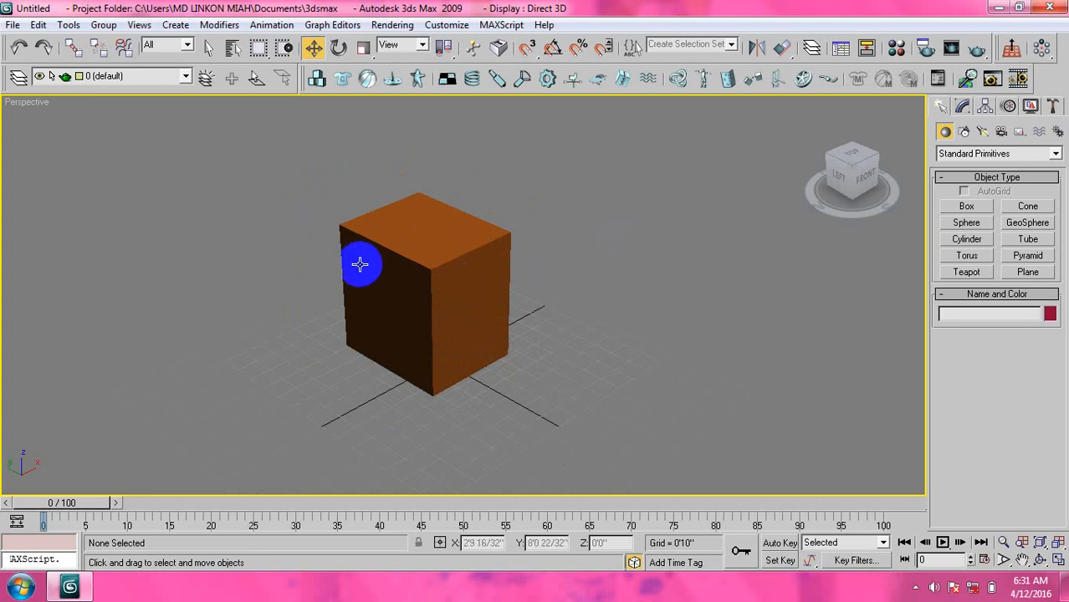
key("super+p")
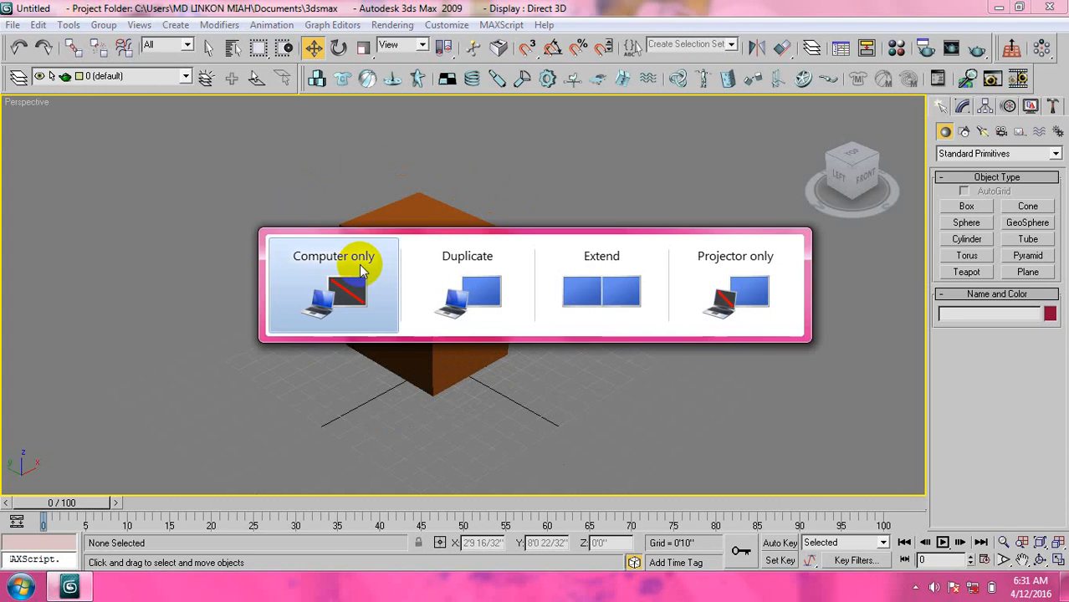
left_click(497, 192)
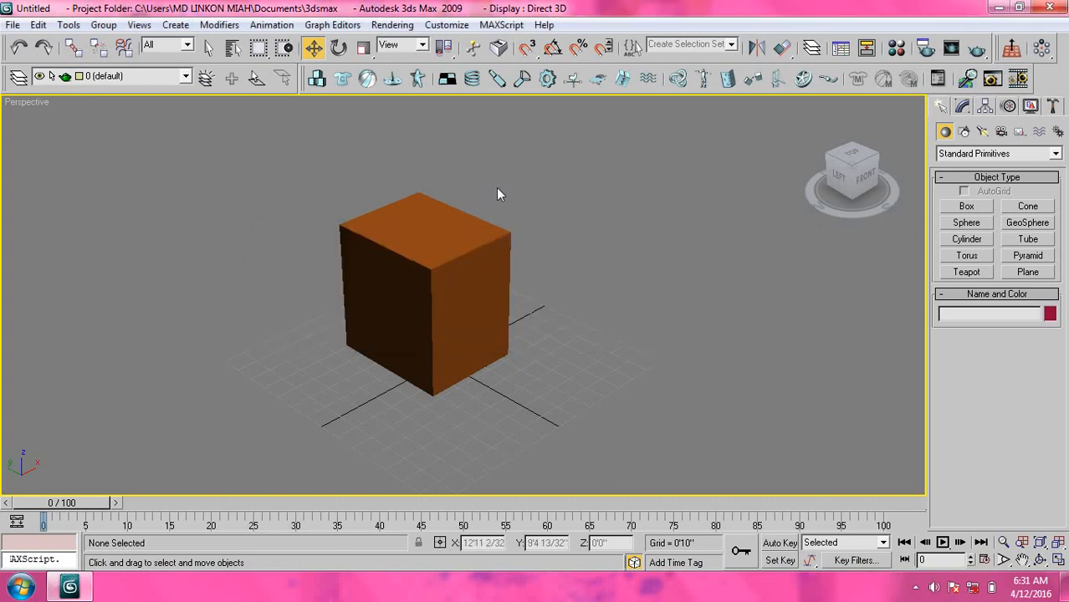
left_click(915, 588)
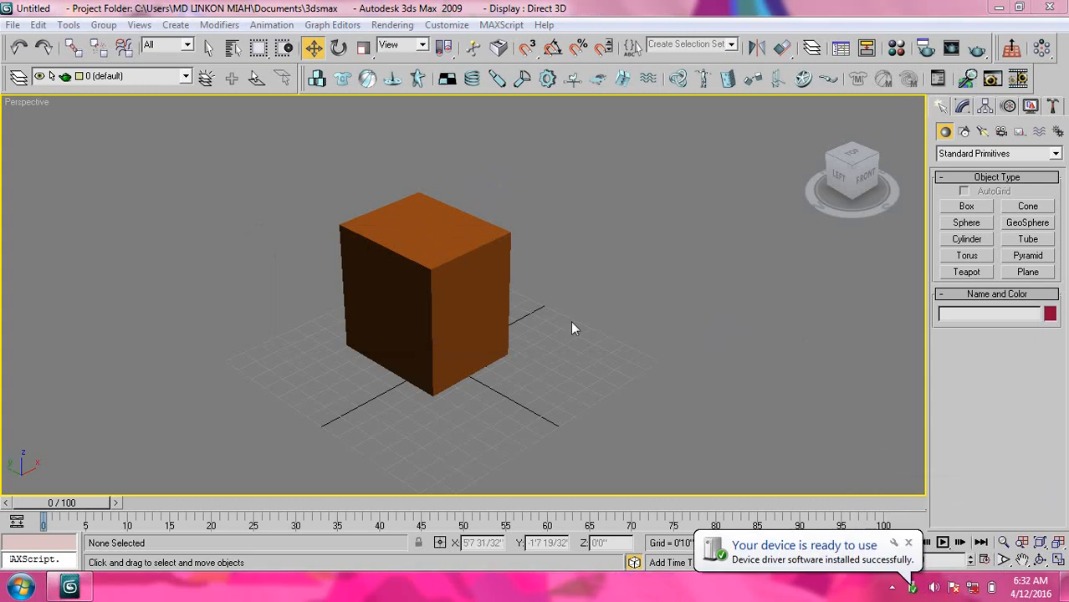
Step: Toggle the Perspective viewport twice between Wireframe and Smooth + Highlights with the box unselected
middle_click_drag(460, 264, 459, 263)
scroll(459, 264, "down", 5)
scroll(458, 263, "up", 3)
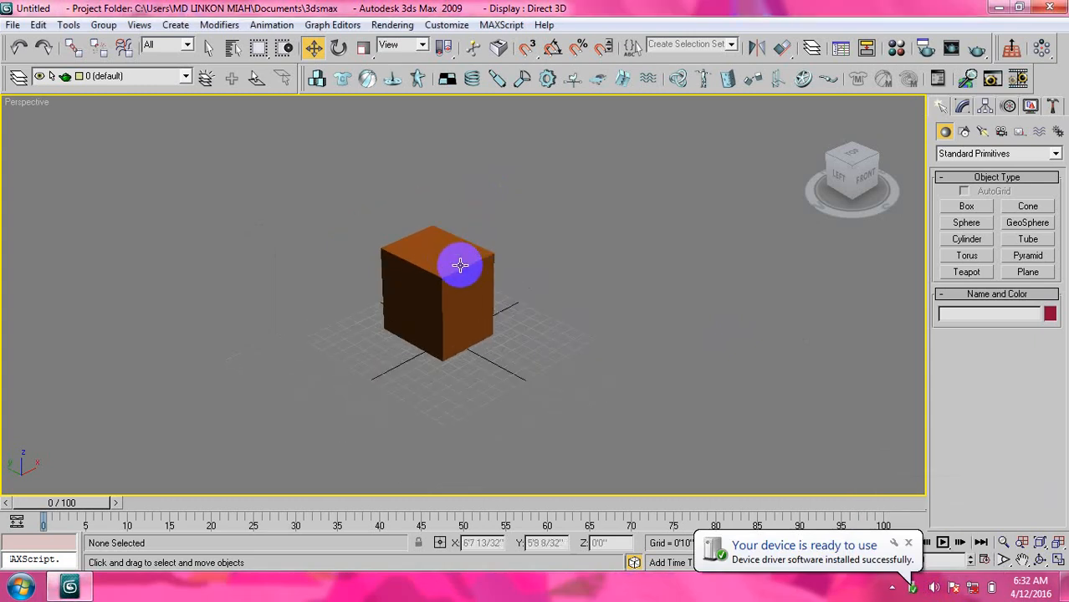
key("F3")
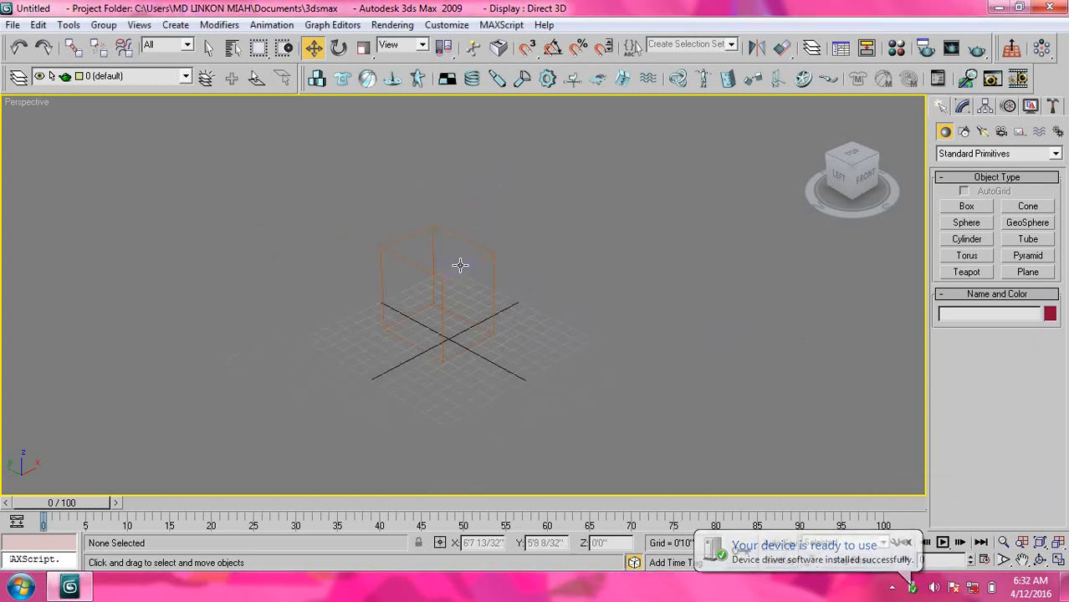
key("F3")
key("F3")
key("F3")
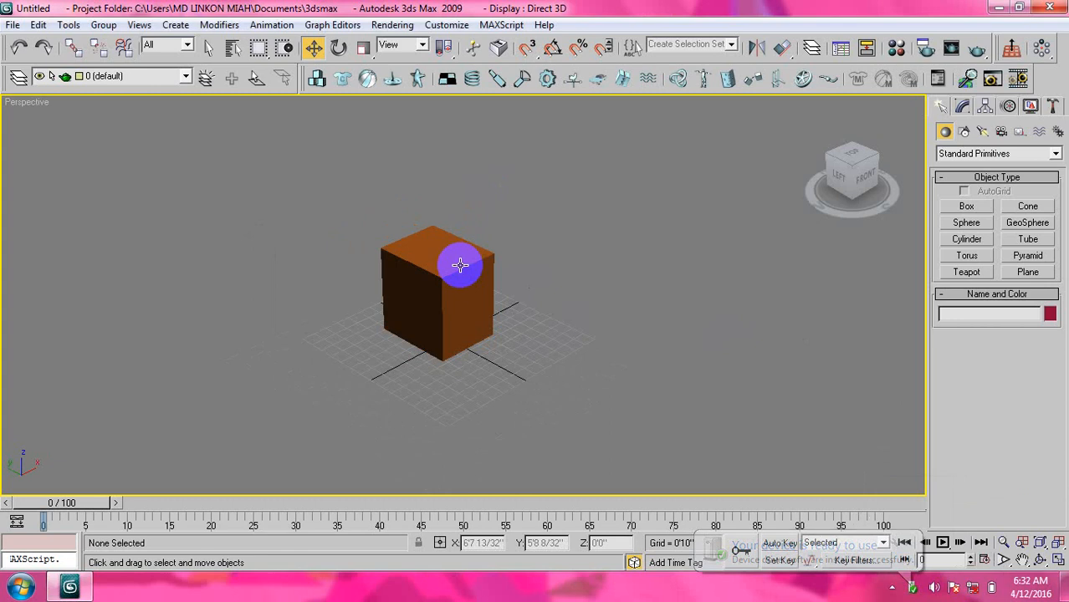
Step: Show the box in Wireframe, restore Smooth + Highlights shading, and turn on Edged Faces in the Perspective viewport
key("F3")
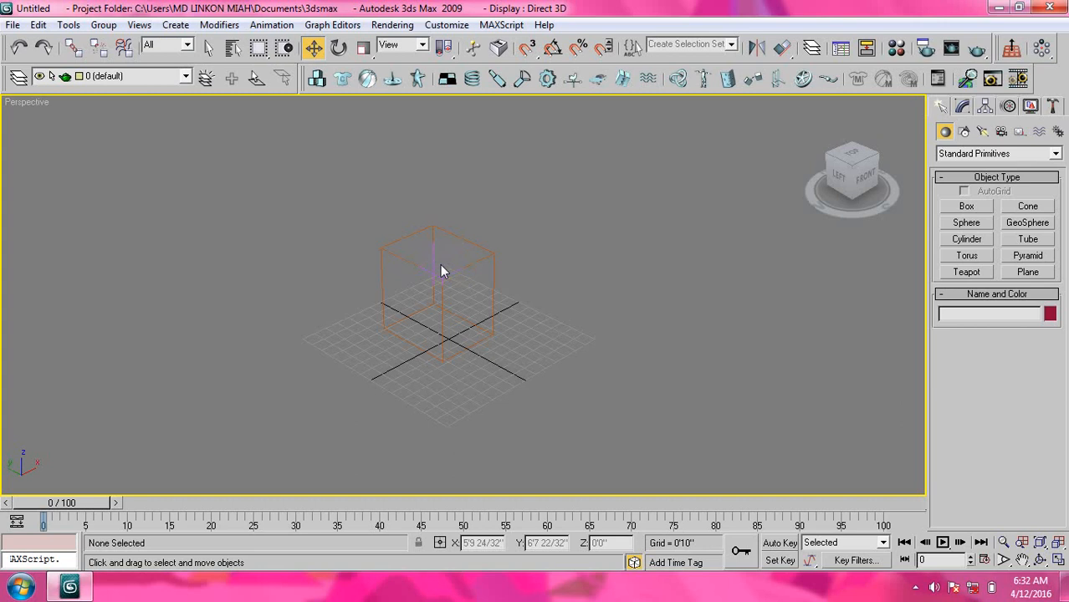
key("F3")
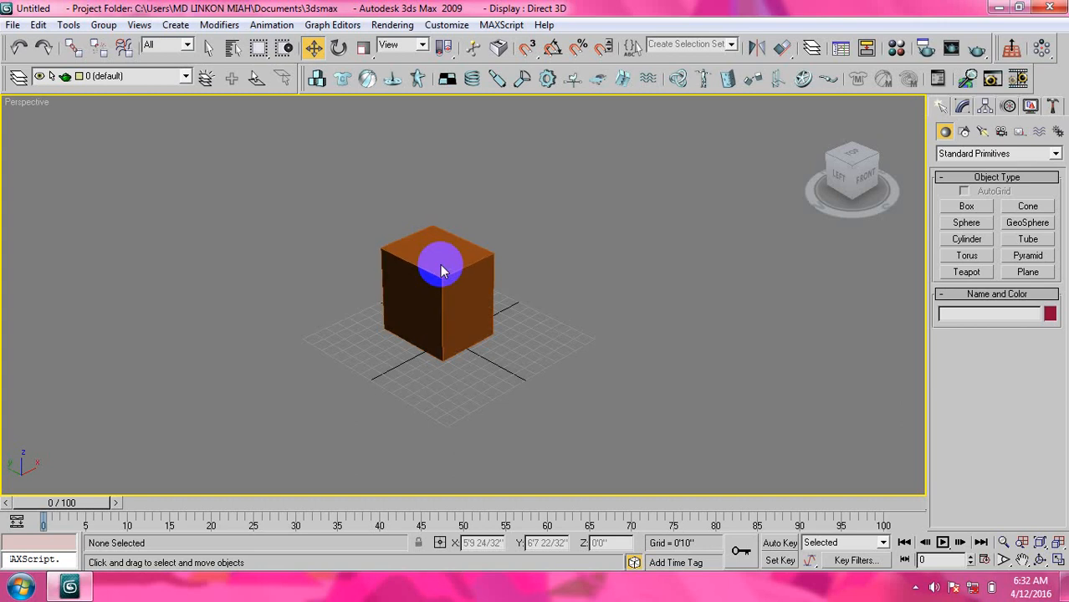
middle_click_drag(451, 288, 457, 279)
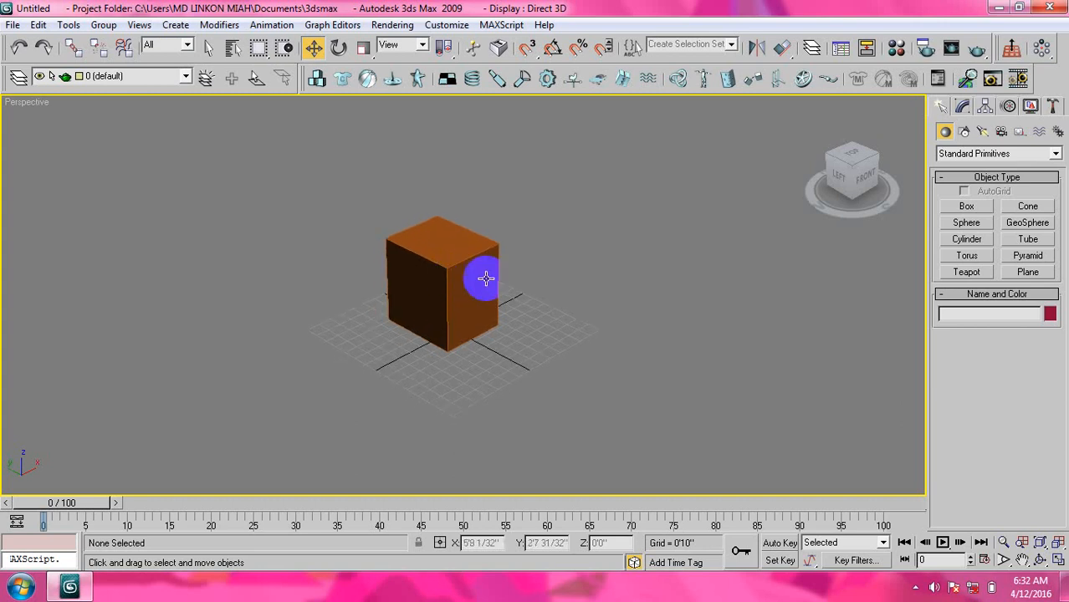
Step: Select the box and open its dimension and segment parameters for modification
left_click(443, 293)
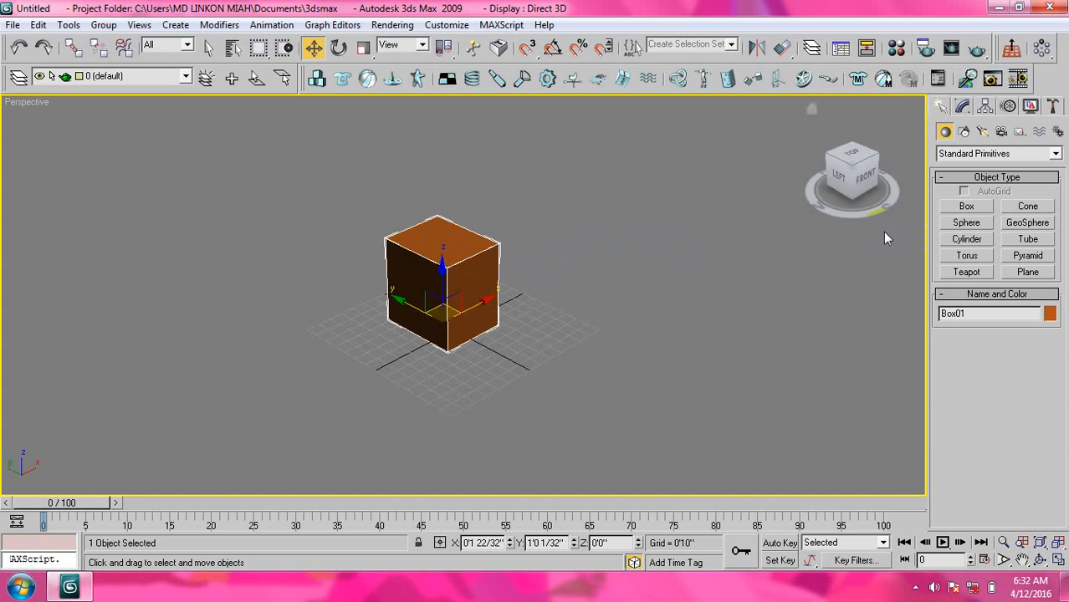
left_click(580, 271)
left_click(472, 269)
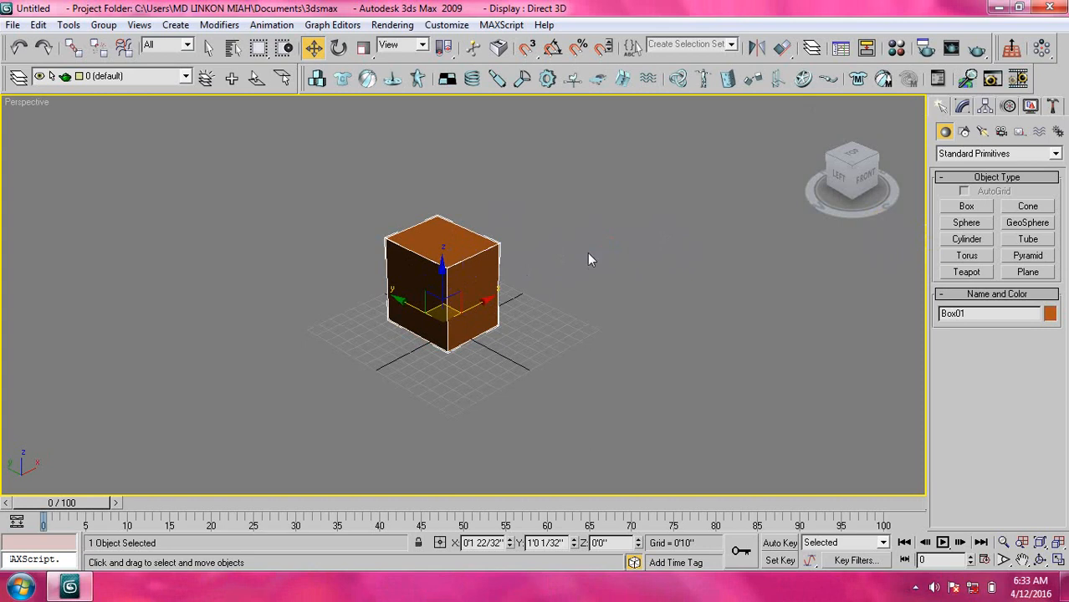
left_click(963, 109)
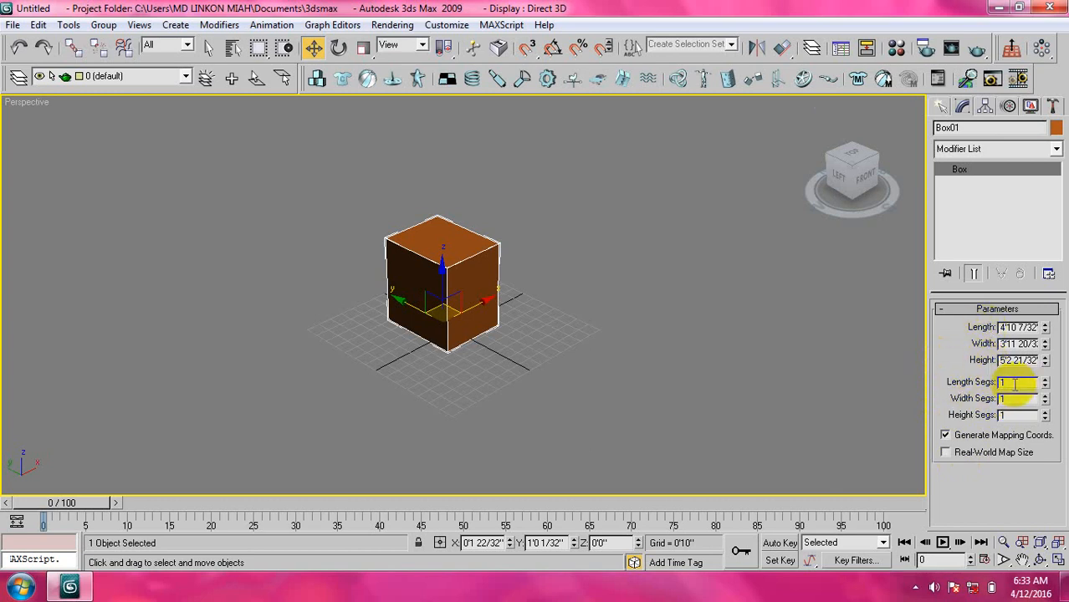
left_click(475, 299)
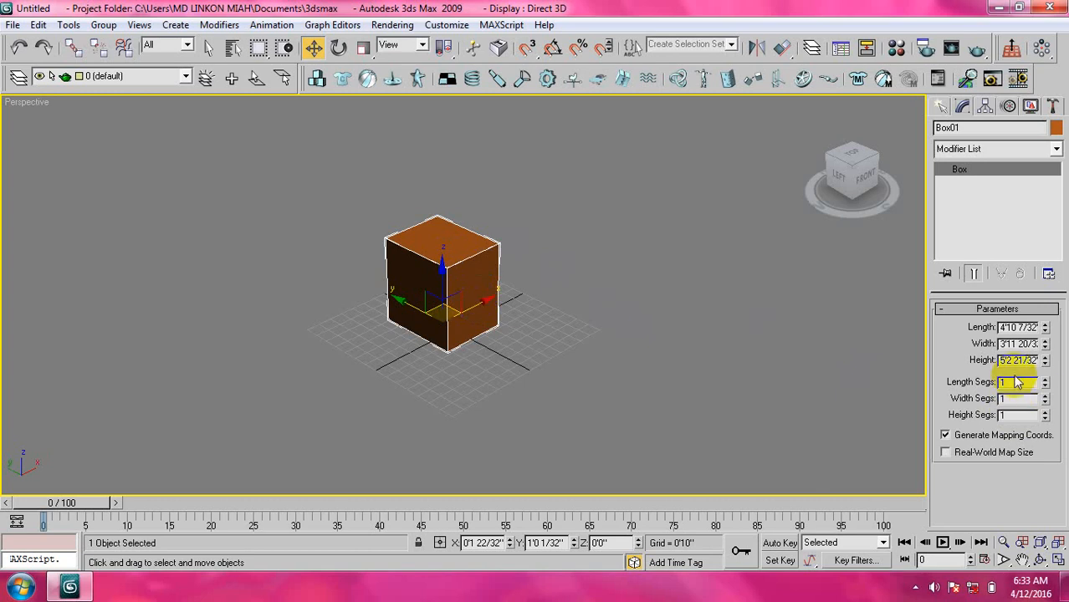
Step: Set the box's length segments to 8
left_click(1045, 378)
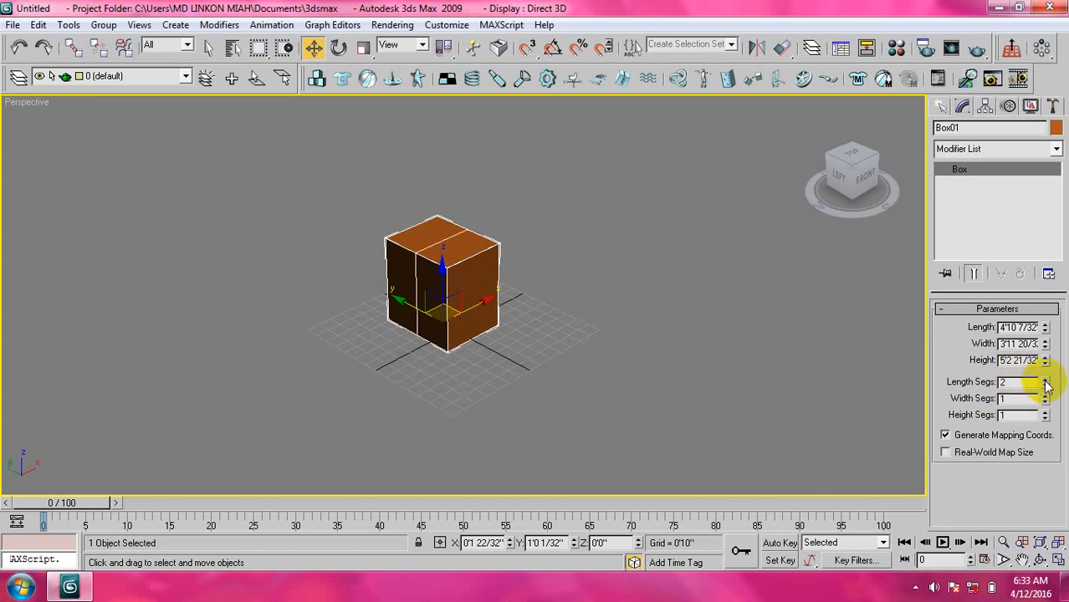
left_click(1045, 380)
left_click(1044, 379)
left_click(1045, 380)
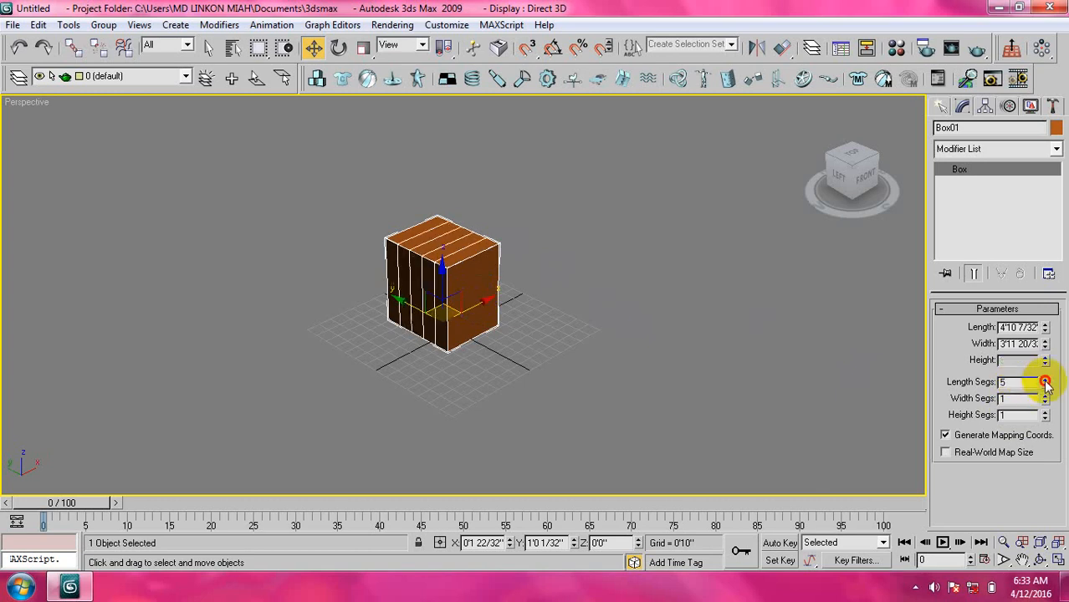
left_click(1045, 380)
left_click(1045, 380)
left_click(1045, 379)
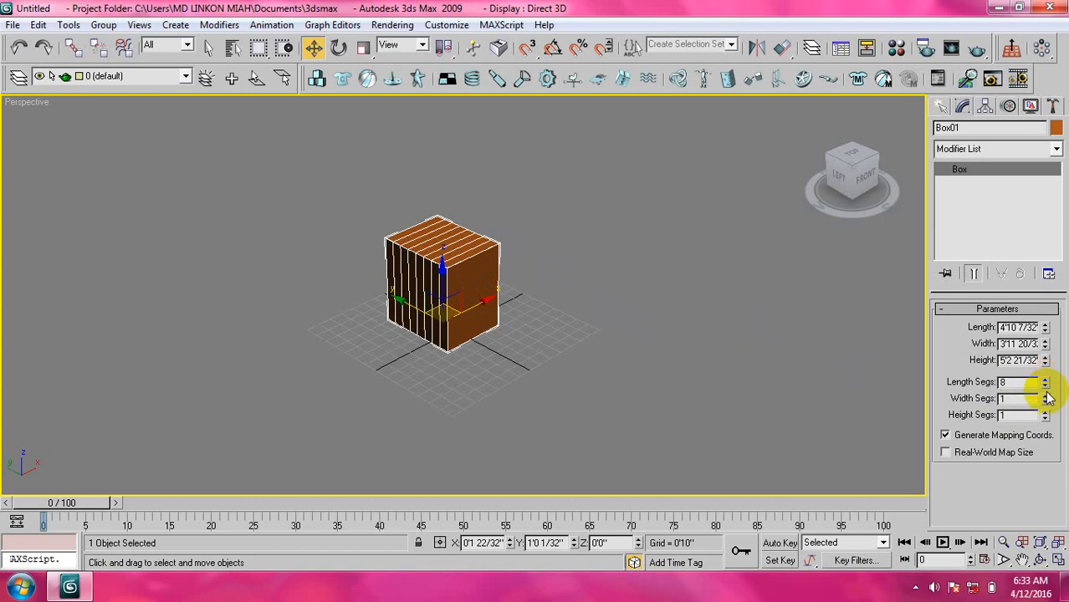
Step: Set the box's width segments to 9
left_click(1045, 395)
left_click(1045, 396)
left_click(1044, 395)
left_click(1045, 396)
left_click(1045, 395)
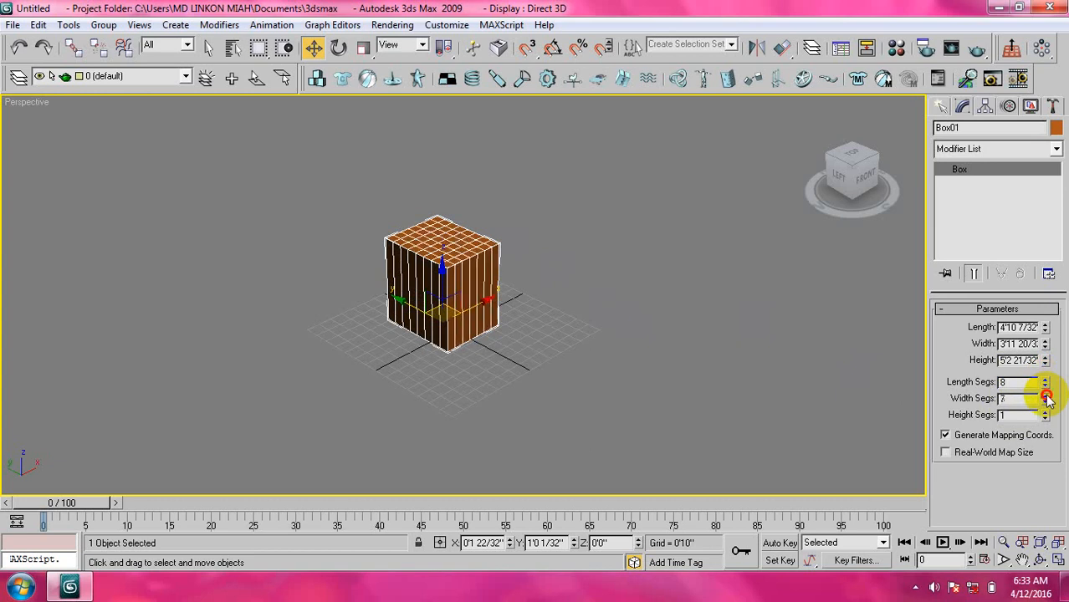
left_click(1045, 396)
left_click(1045, 395)
left_click(1045, 396)
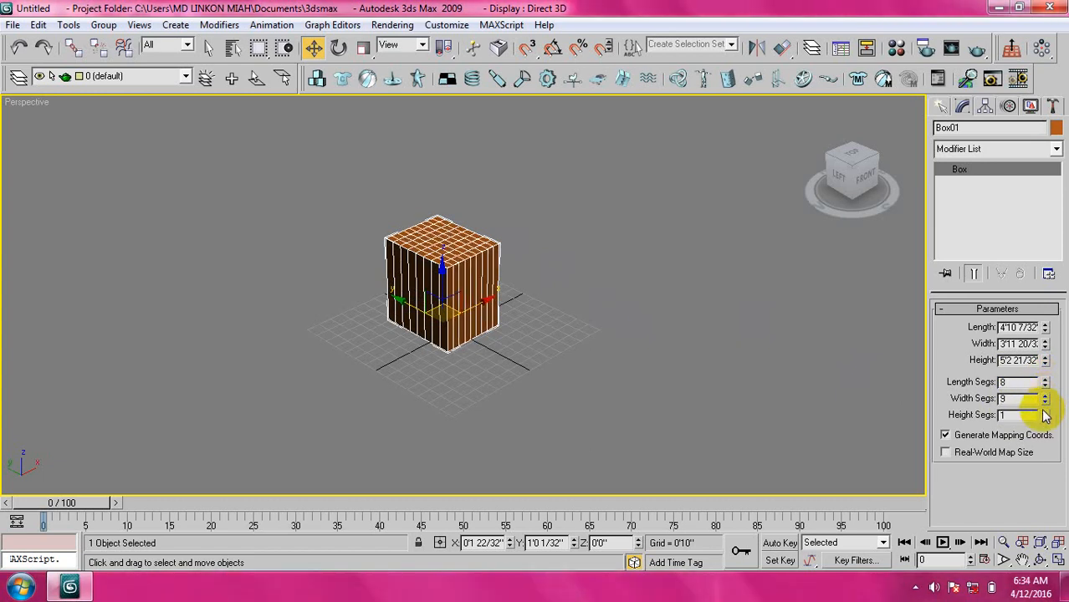
Step: Set the box's height segments to 11
left_click(1045, 412)
left_click(1045, 412)
left_click(1044, 411)
left_click(1044, 412)
left_click(1045, 412)
left_click(1045, 412)
left_click(1045, 412)
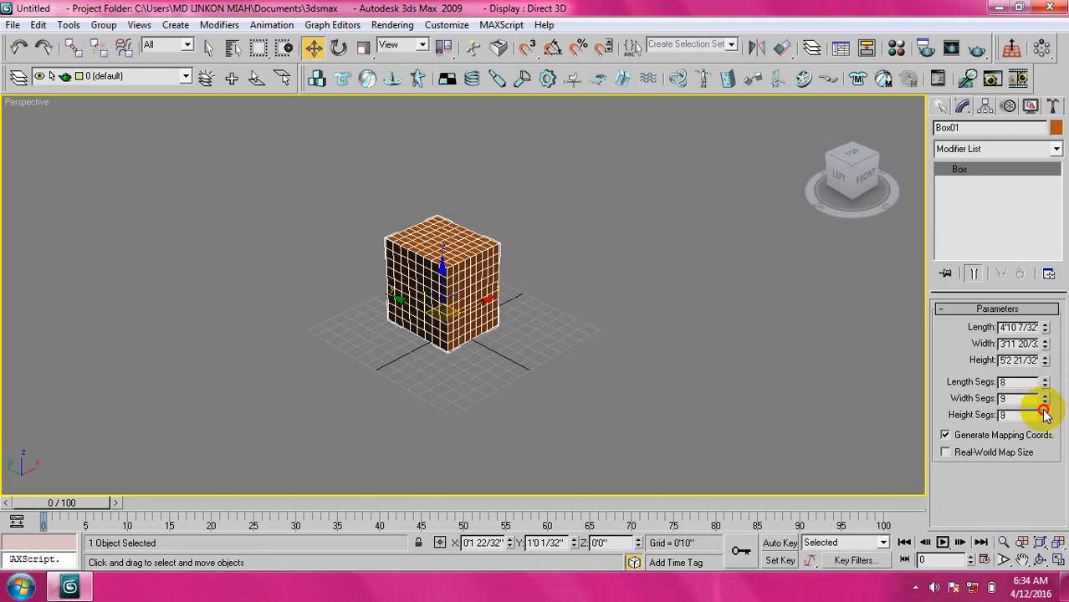
left_click(1045, 411)
left_click(1045, 411)
left_click(1045, 412)
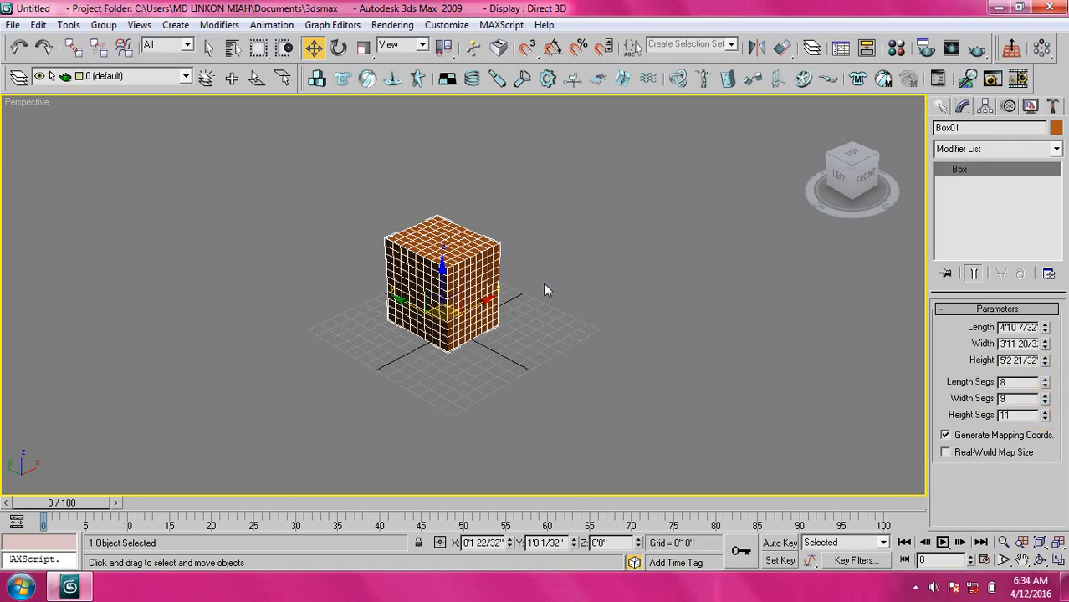
Step: Display the segmented box in Wireframe and return it to Smooth + Highlights shading with Edged Faces
scroll(450, 288, "up", 10)
scroll(450, 289, "down", 8)
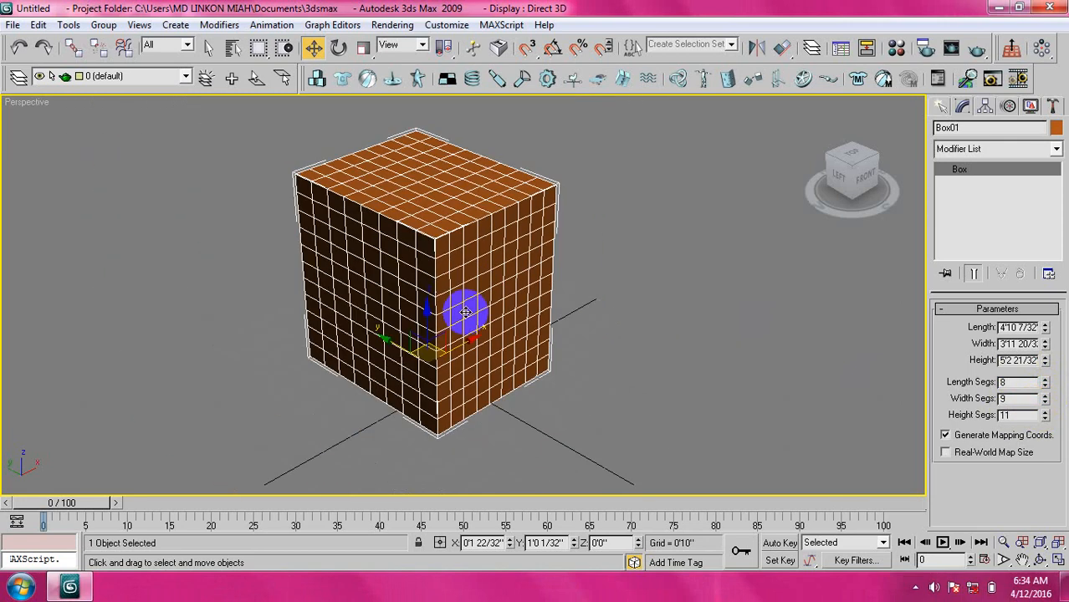
key("F3")
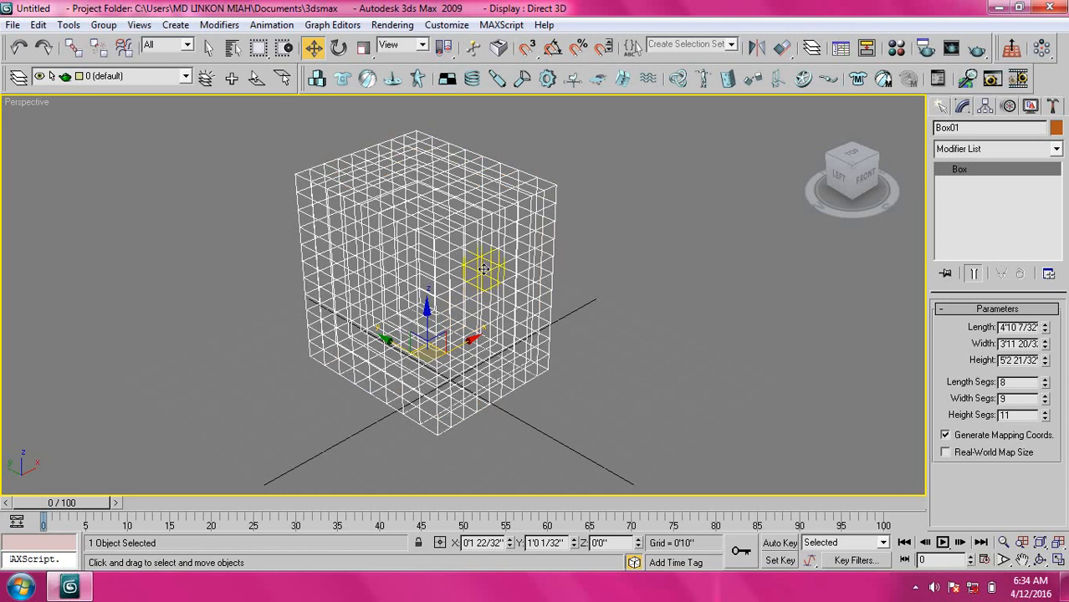
key("F3")
key("F4")
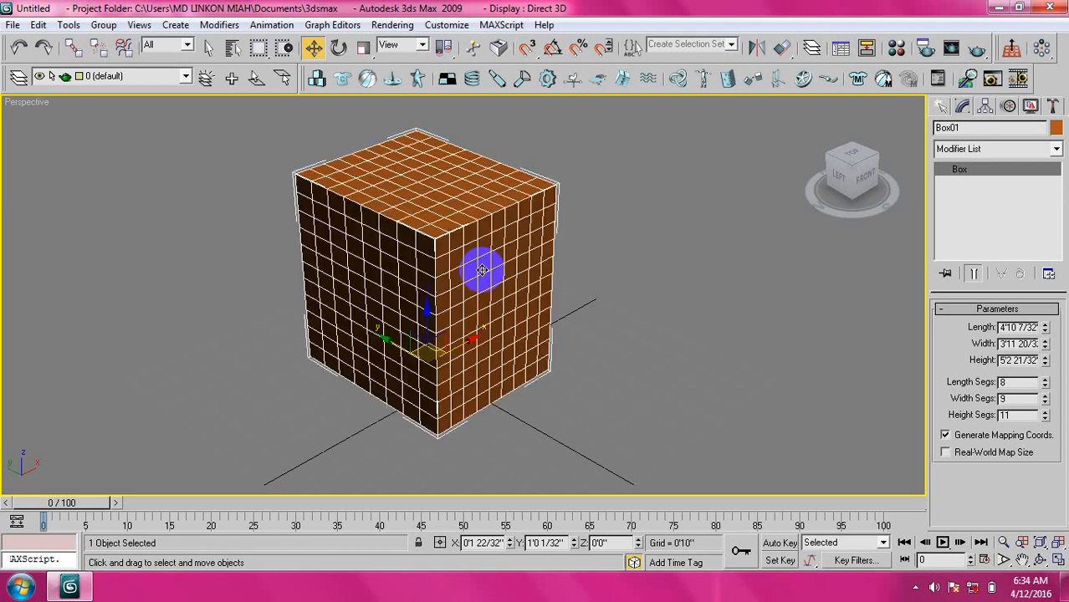
Step: Compare the segmented box with Edged Faces off and on, and in Wireframe, returning to shaded Edged Faces display
key("F4")
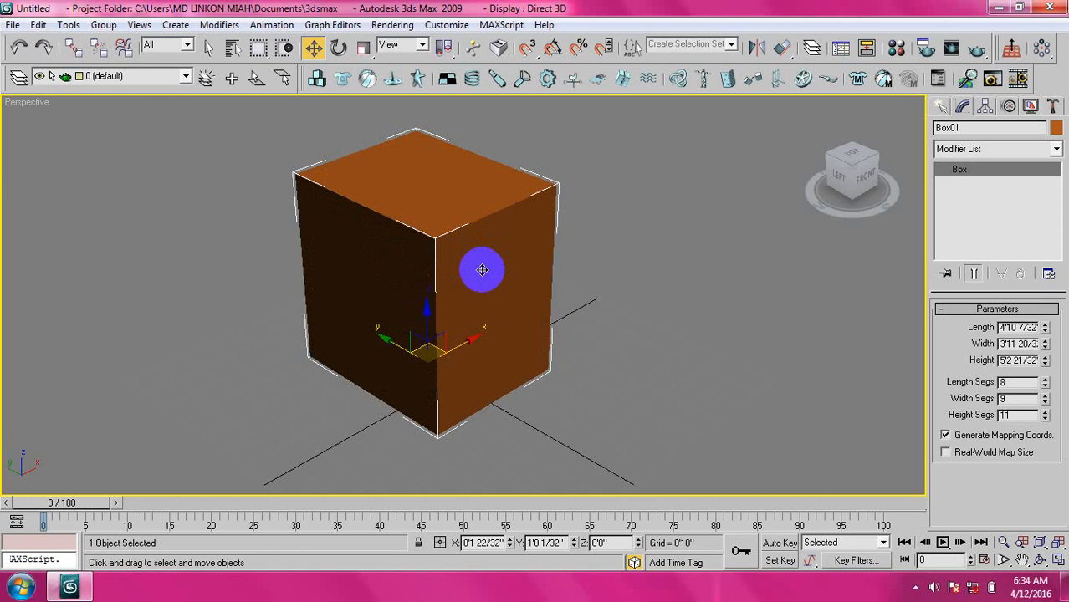
key("F4")
key("F3")
key("F3")
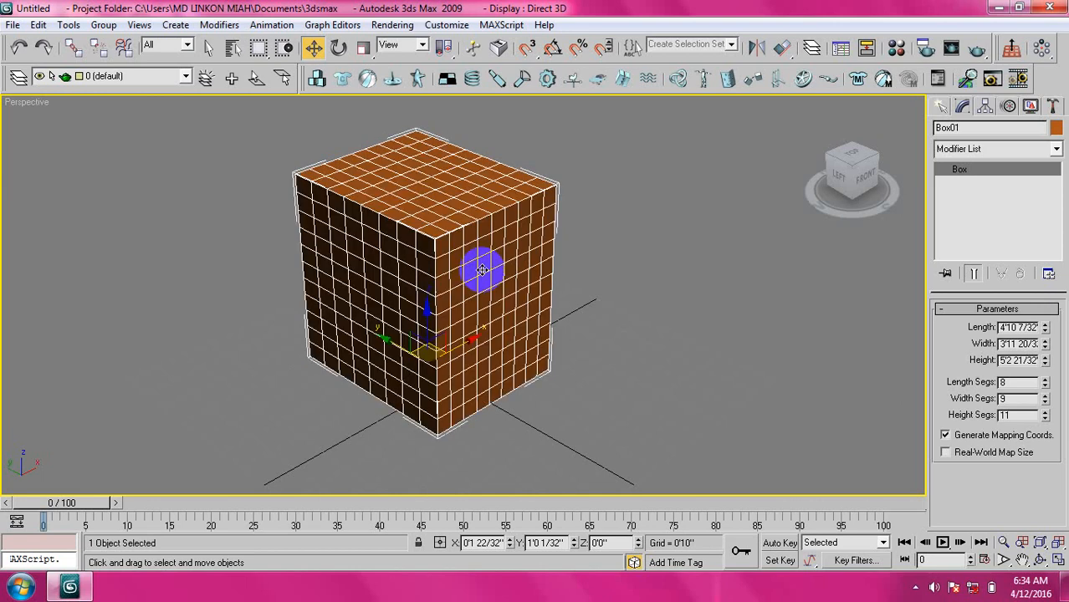
key("F3")
key("F3")
key("F3")
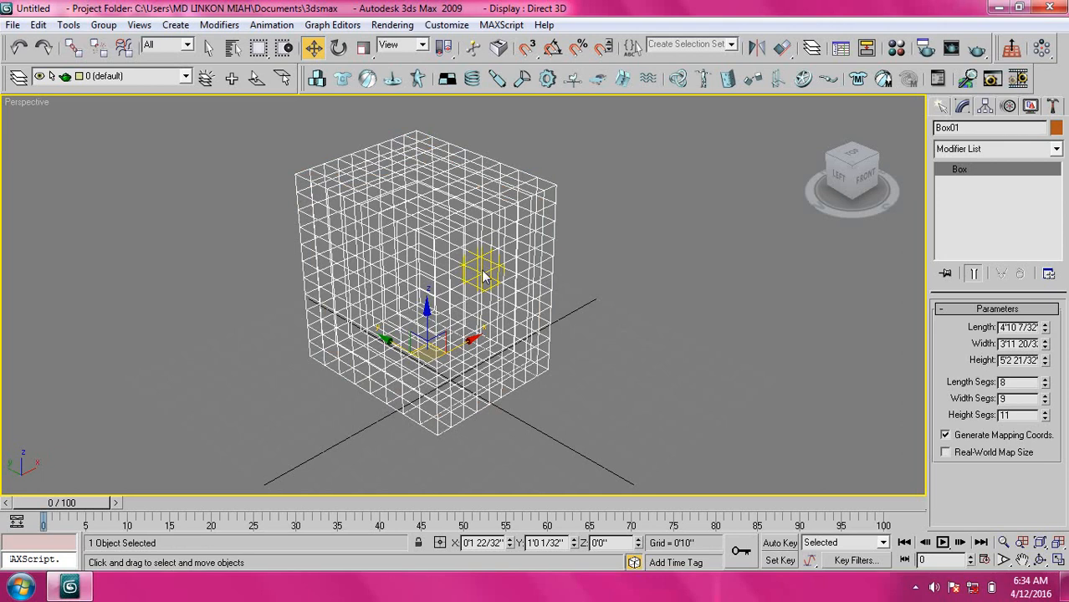
key("F3")
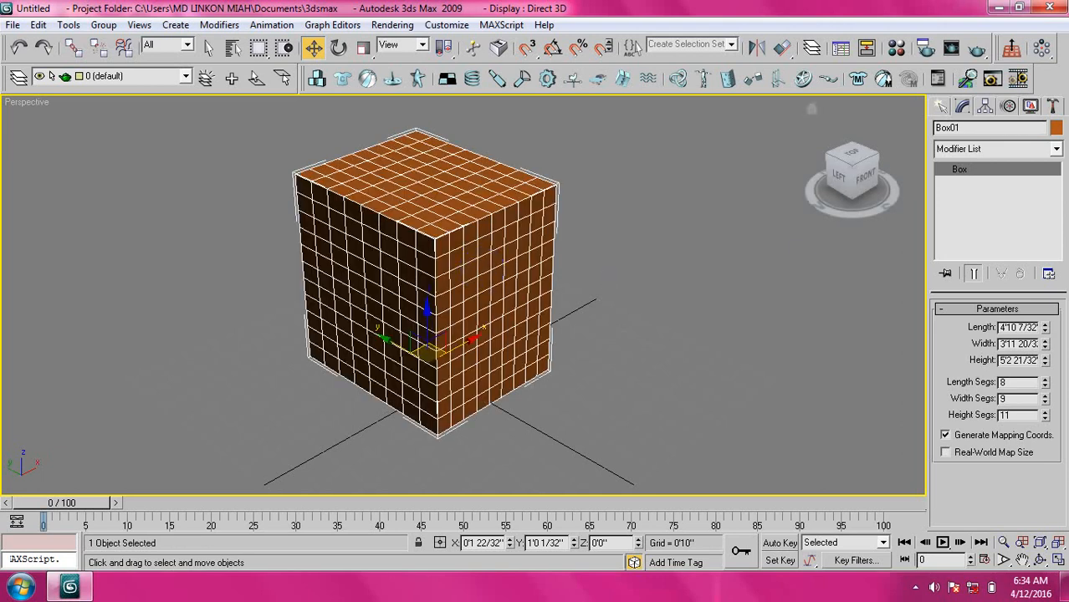
Step: Set the box's segments to 20 for length, 62 for width and 52 for height
double_click(1014, 383)
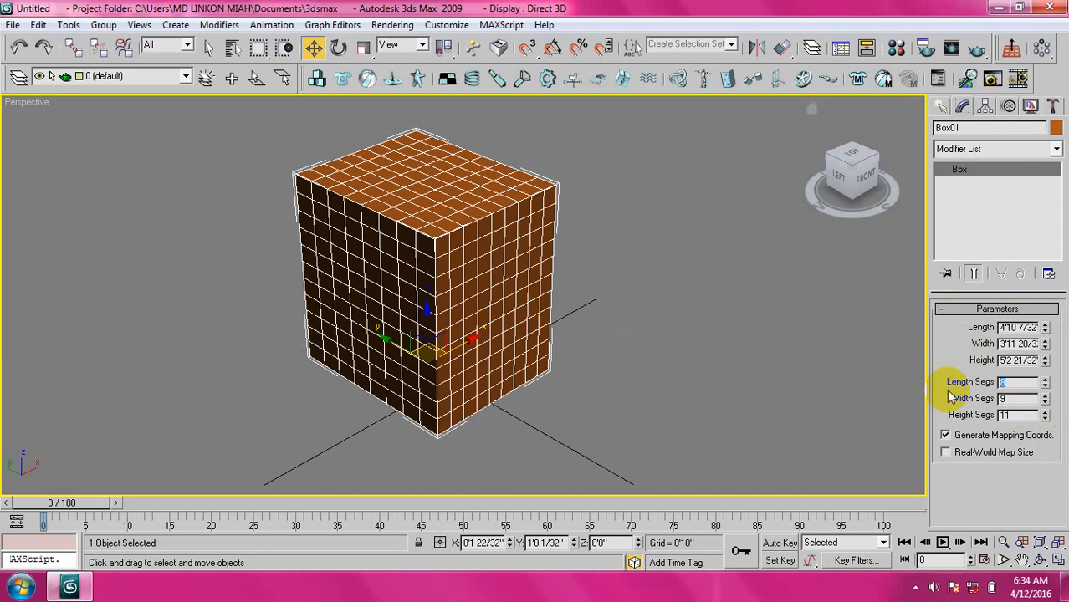
type("20")
key("Tab")
type("62")
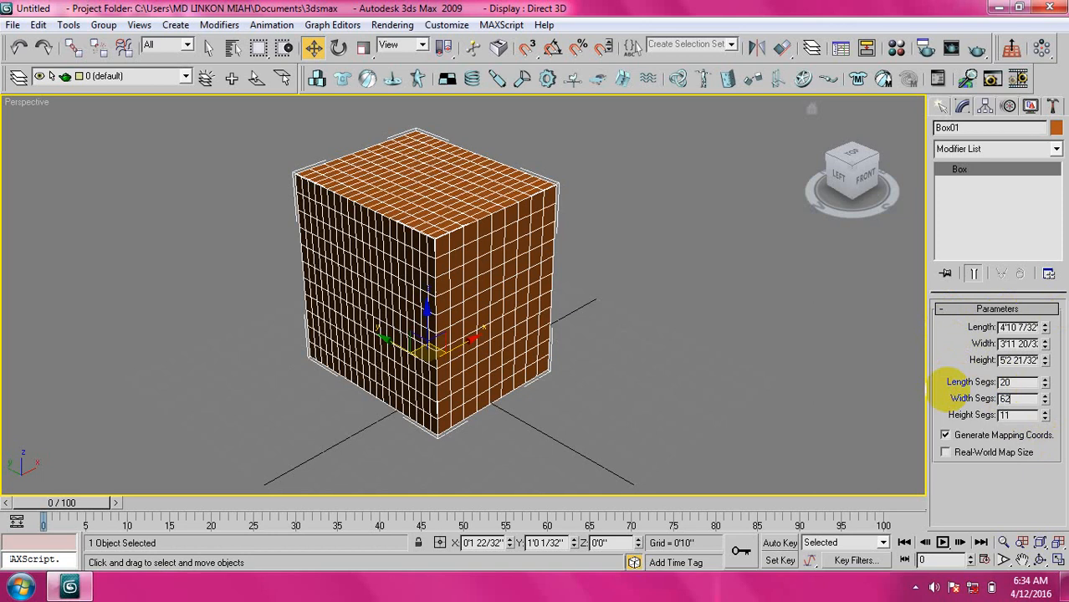
key("Tab")
type("52")
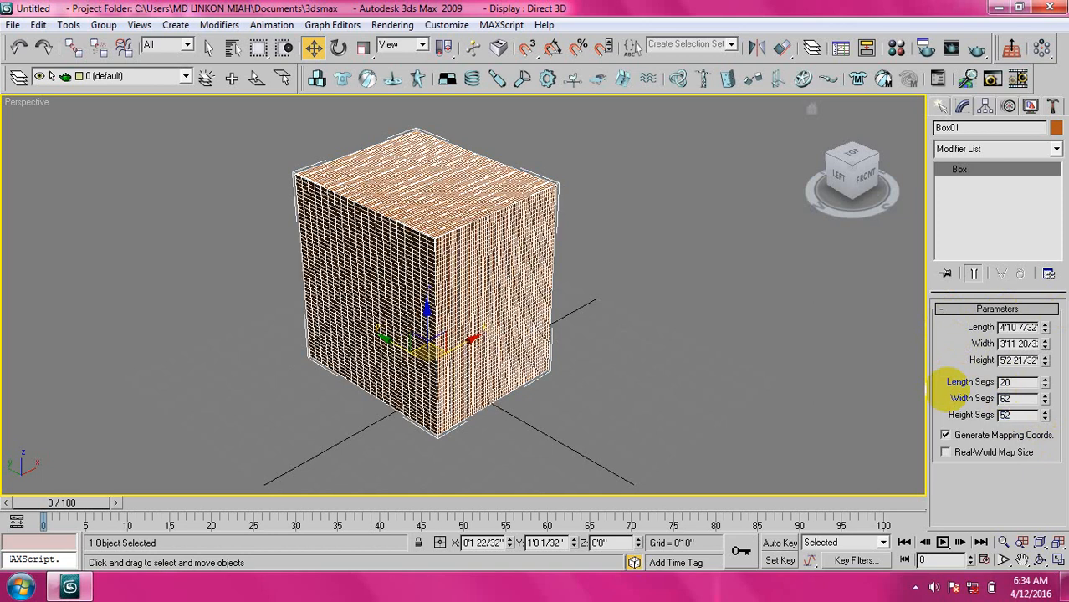
key("Return")
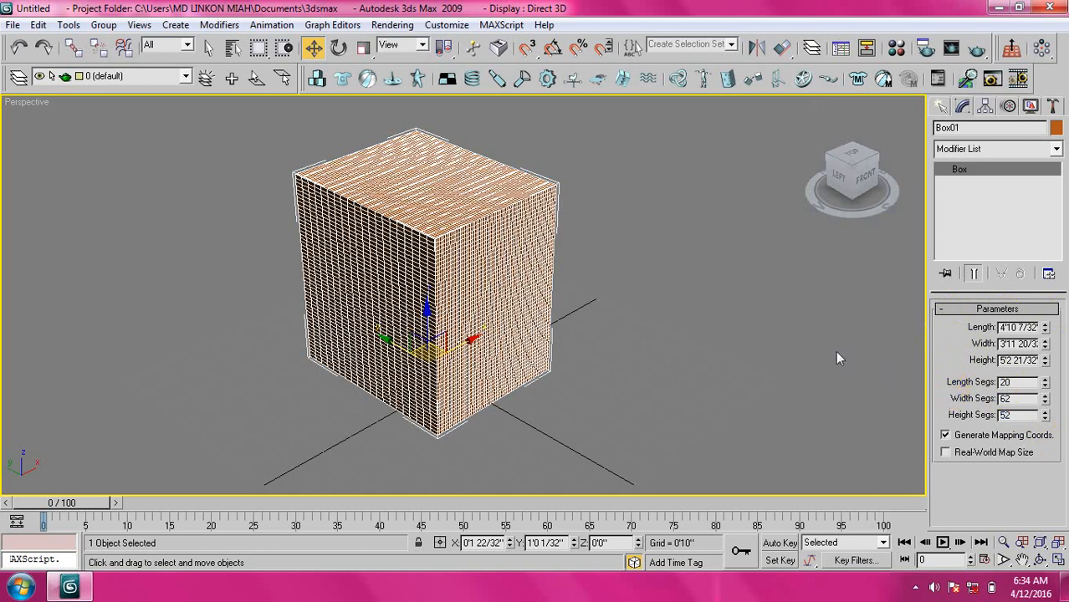
Step: Examine the dense segment grid on the box from near and far, both selected and unselected
scroll(347, 272, "up", 15)
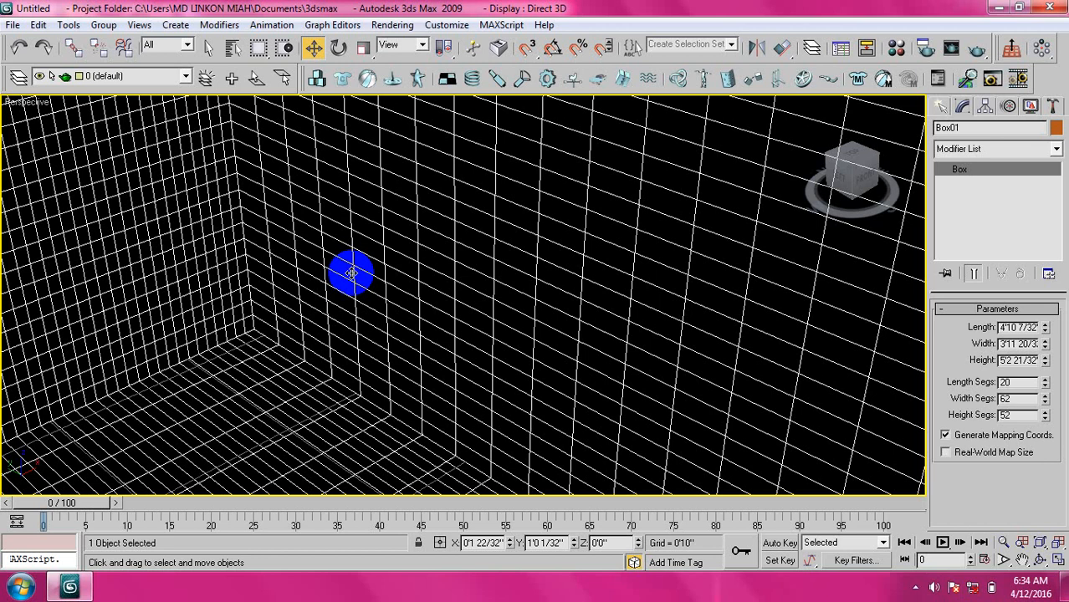
scroll(352, 273, "down", 10)
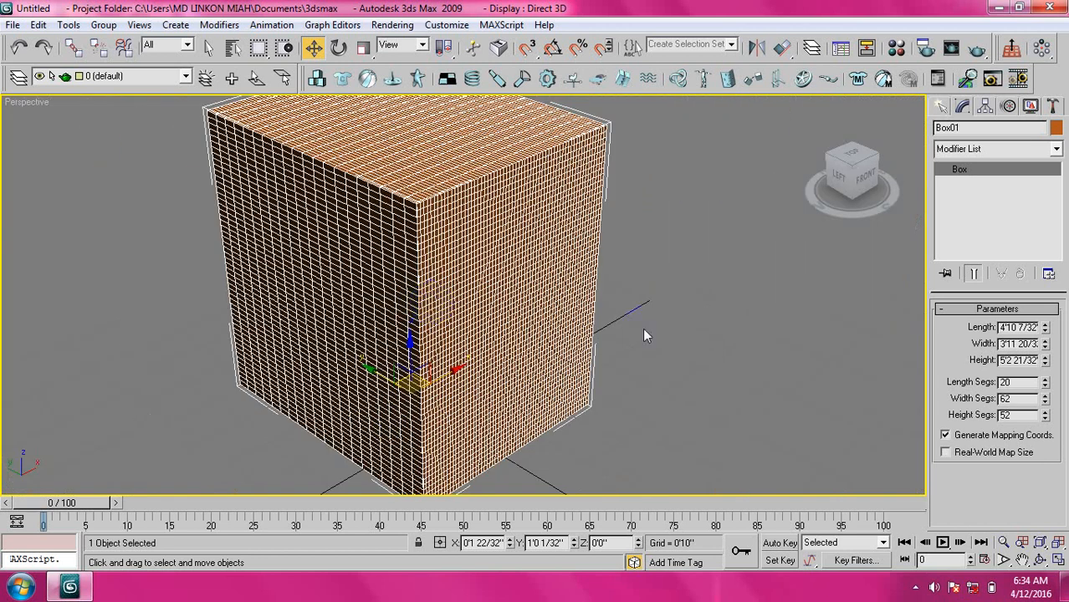
double_click(1021, 383)
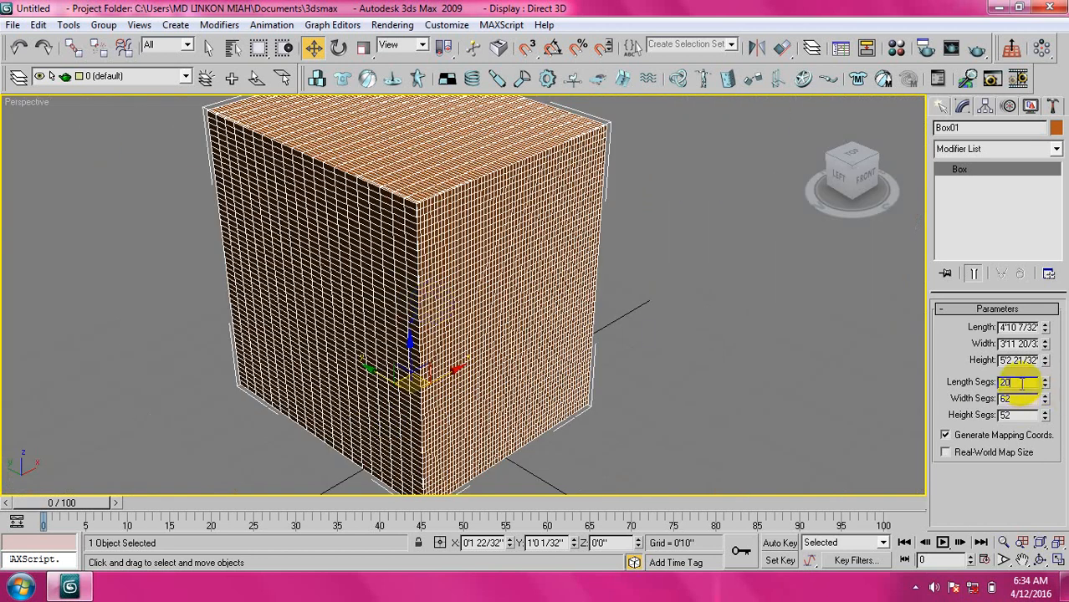
left_click(762, 313)
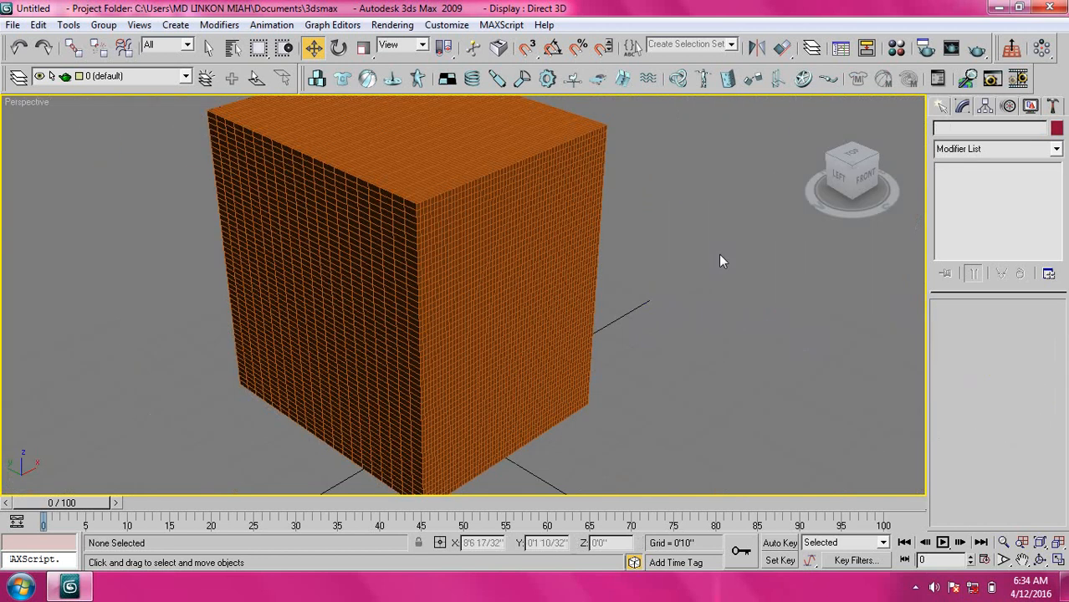
left_click(530, 239)
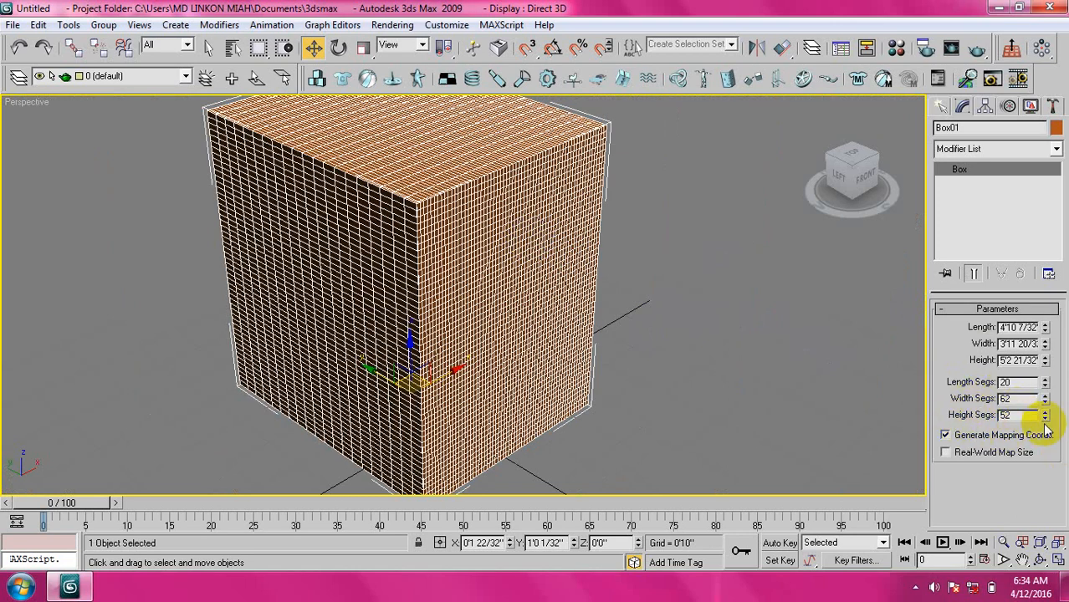
middle_click_drag(416, 295, 421, 294)
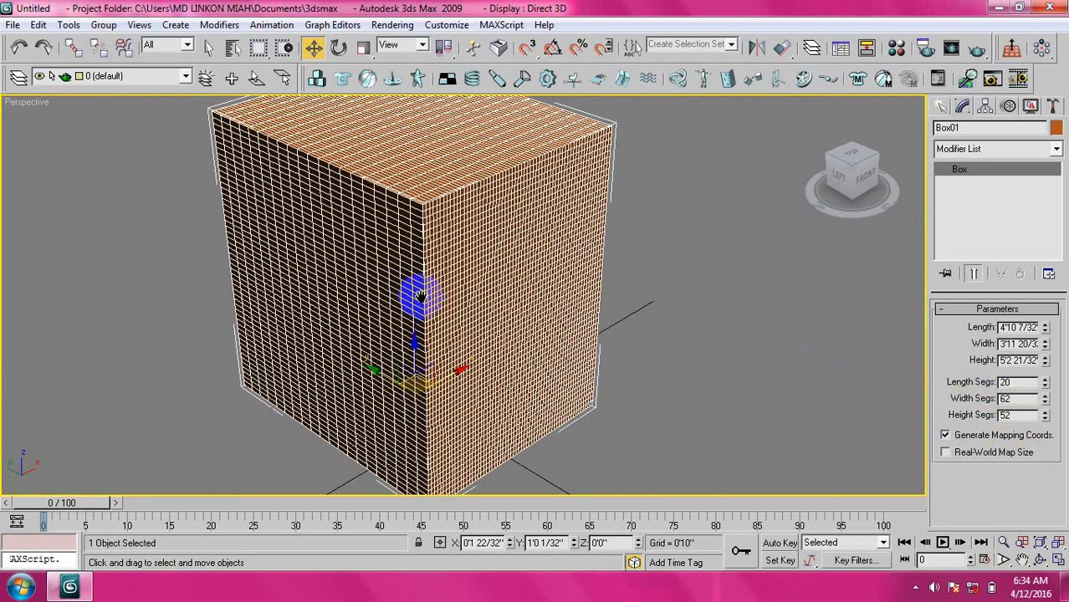
scroll(421, 296, "up", 5)
scroll(468, 338, "down", 10)
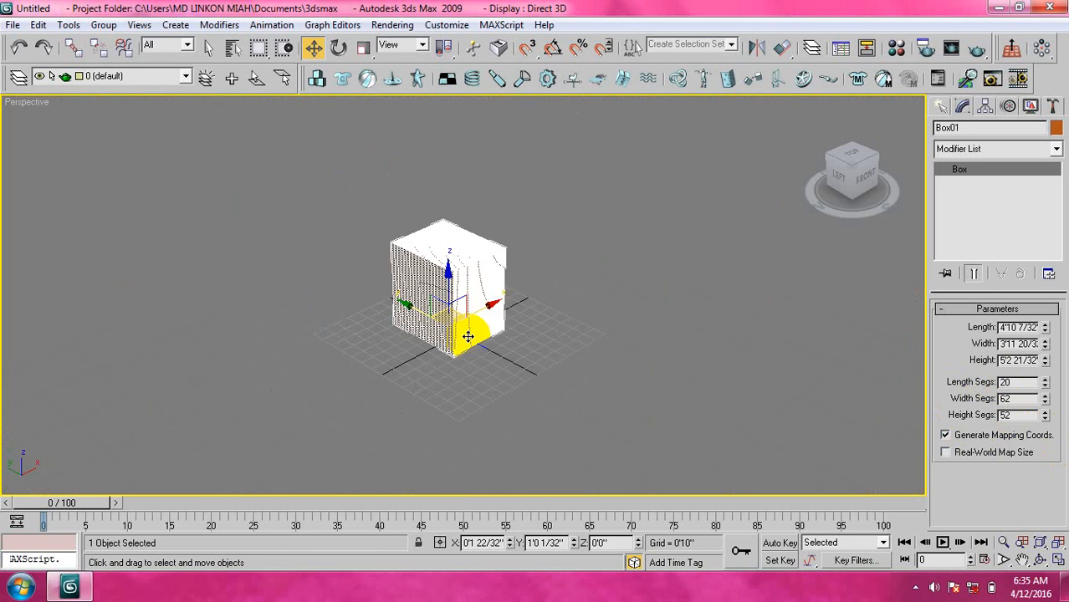
scroll(450, 321, "up", 5)
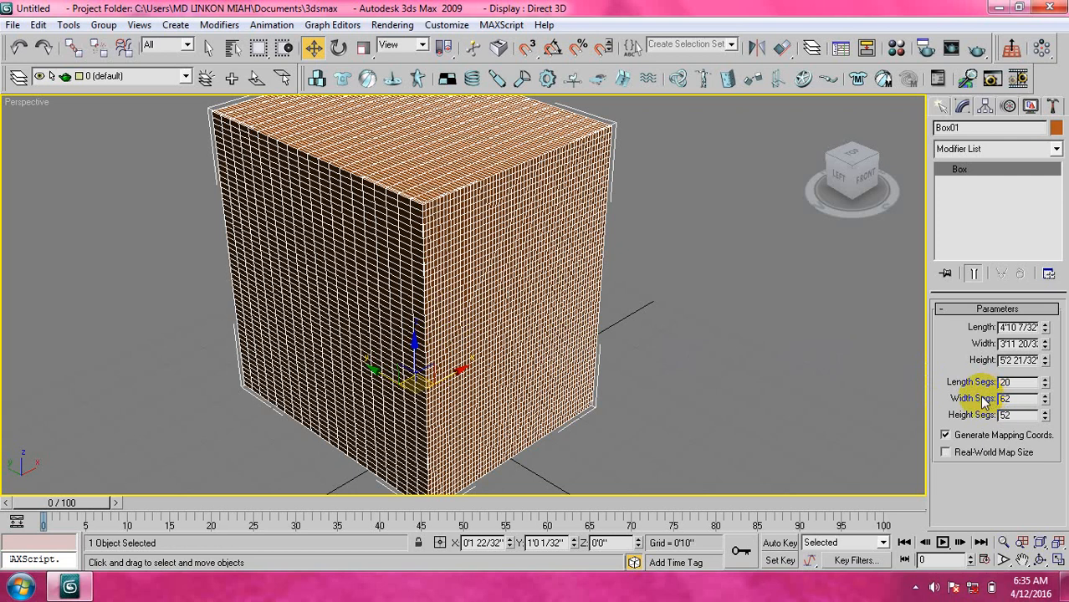
left_click(361, 248)
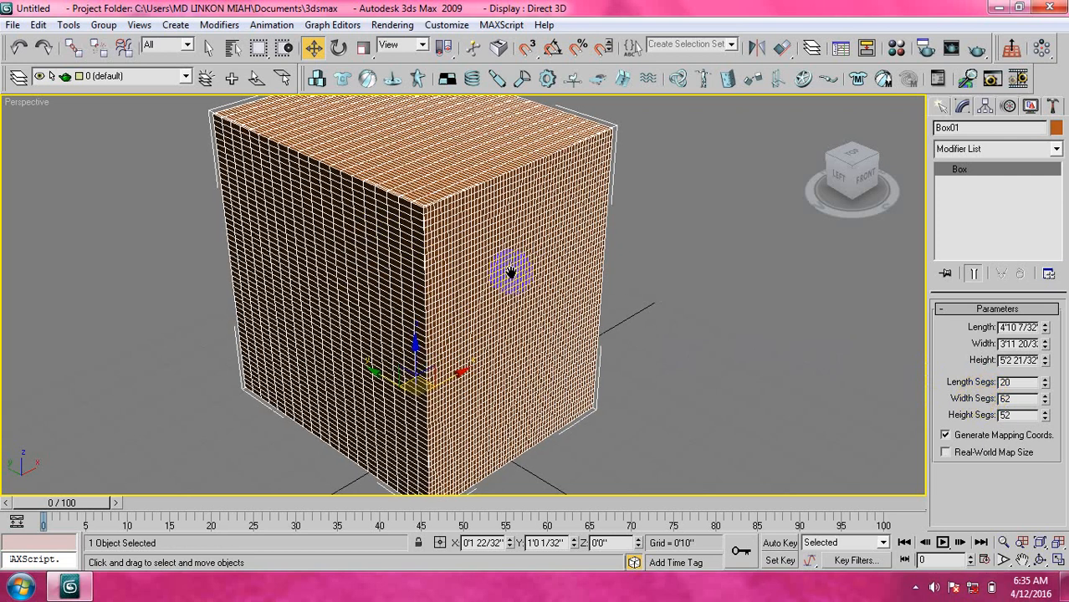
Step: Reduce the box's length, width and height segments to 1 each
double_click(1013, 382)
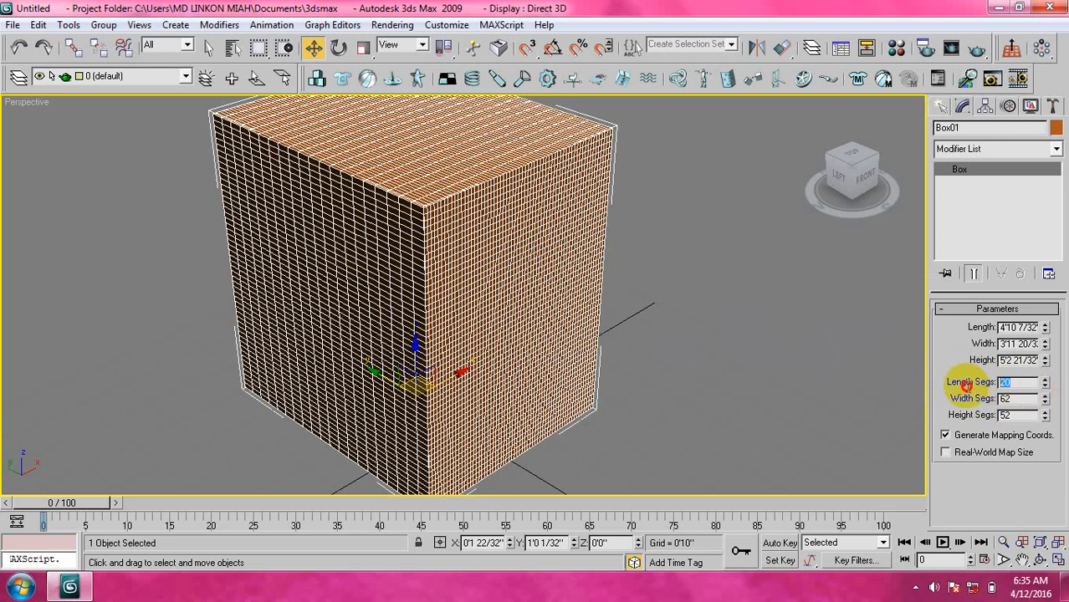
type("1")
left_click(1017, 399)
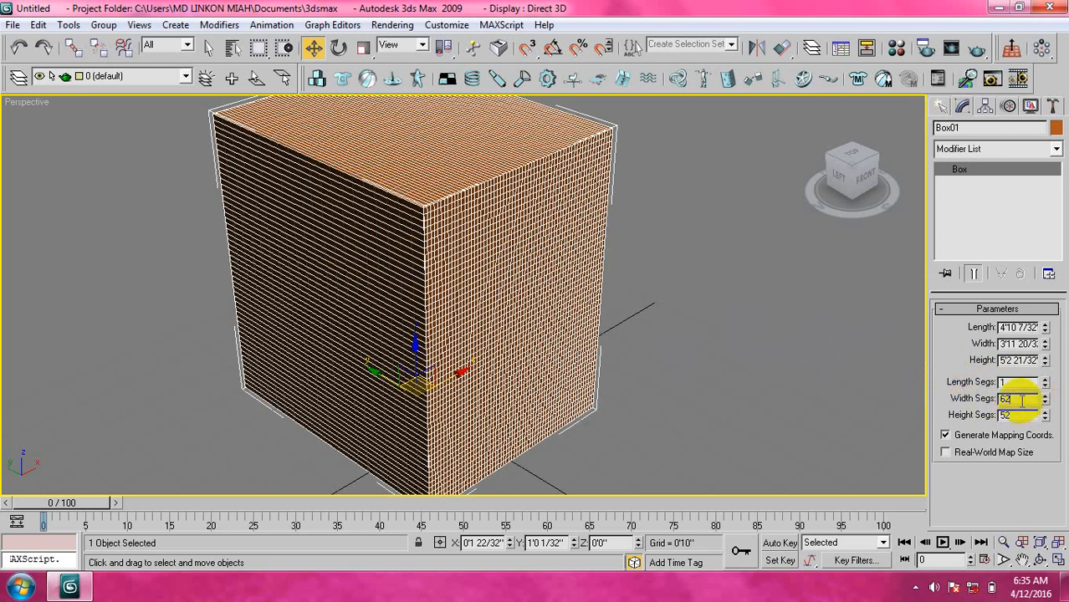
double_click(1016, 399)
type("1")
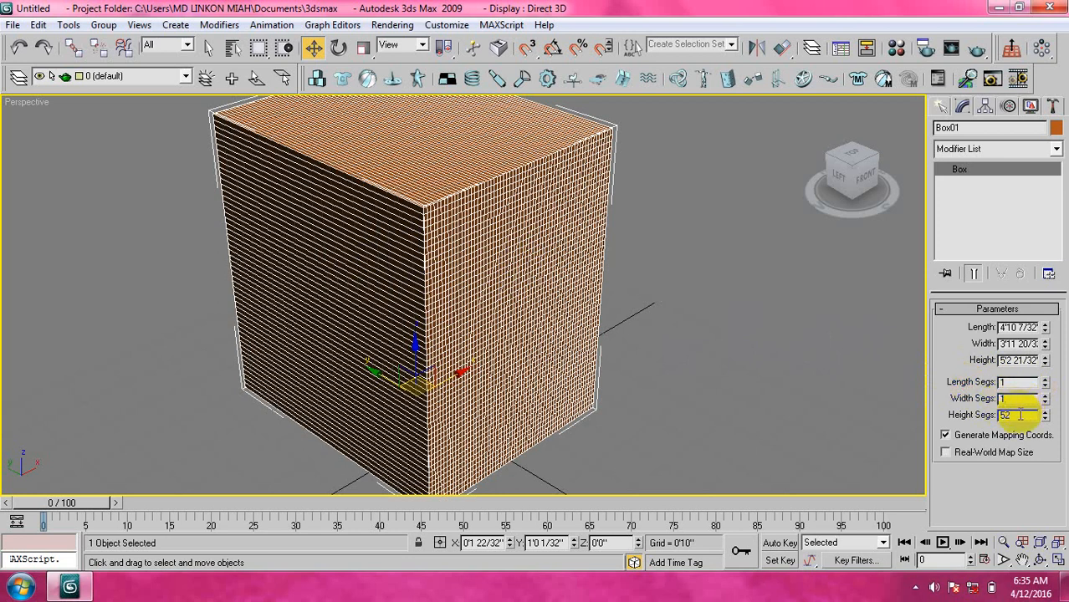
double_click(1019, 415)
type("1")
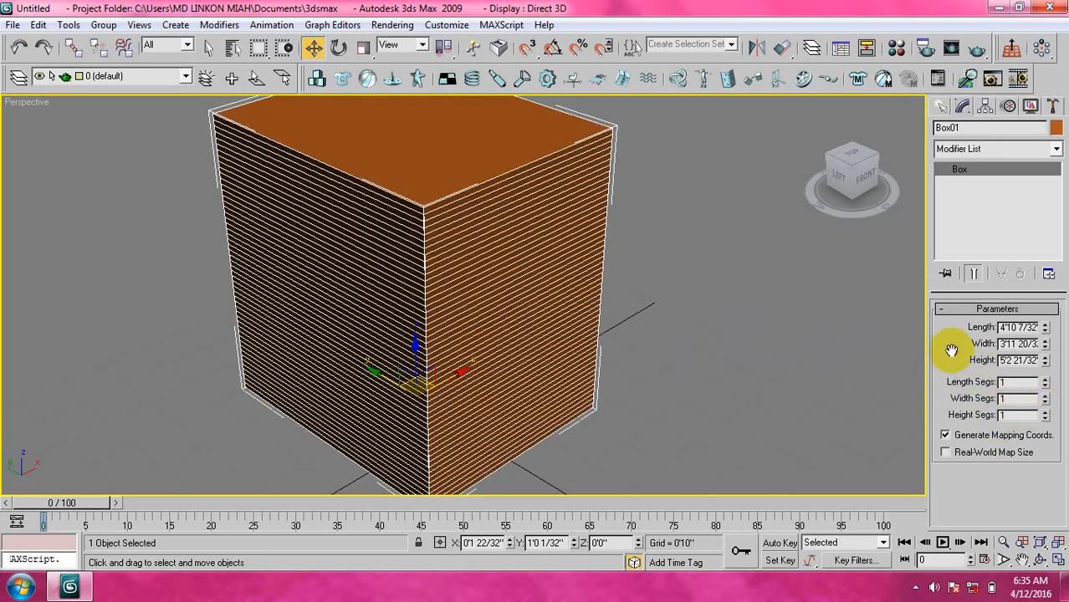
Step: Examine the faces and edges of the single-segment box from near and far
middle_click_drag(443, 266, 624, 286)
scroll(612, 301, "down", 4)
scroll(511, 297, "up", 4)
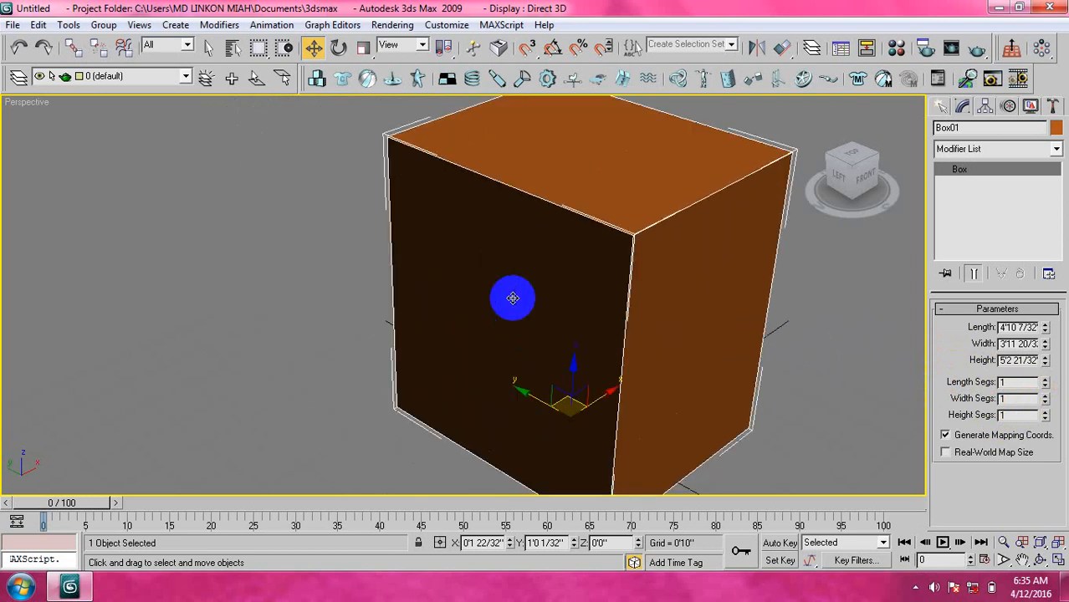
middle_click_drag(658, 321, 468, 301)
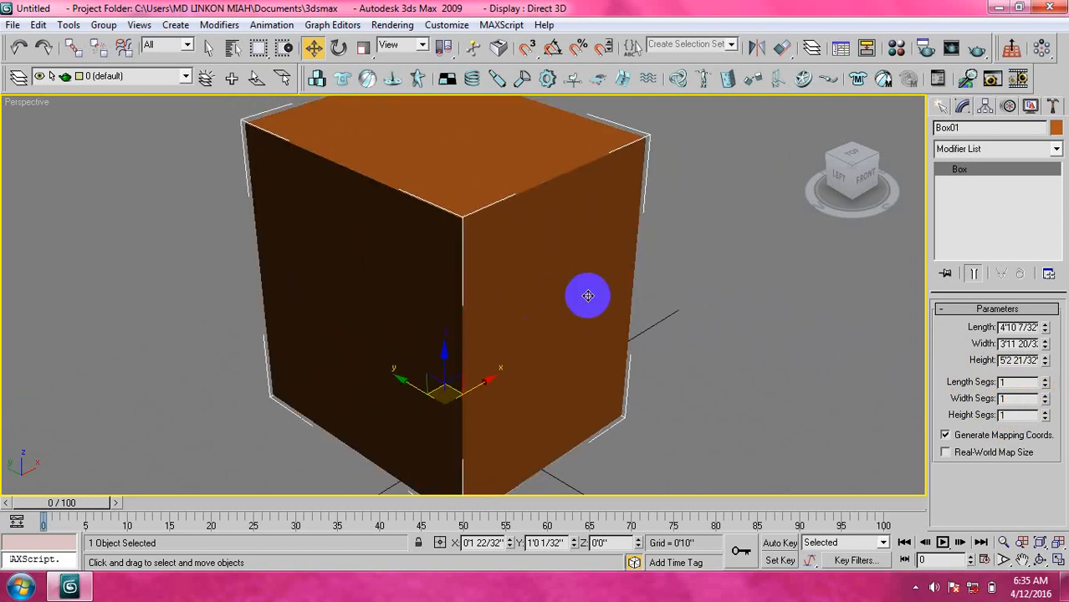
left_click(712, 311)
left_click(504, 250)
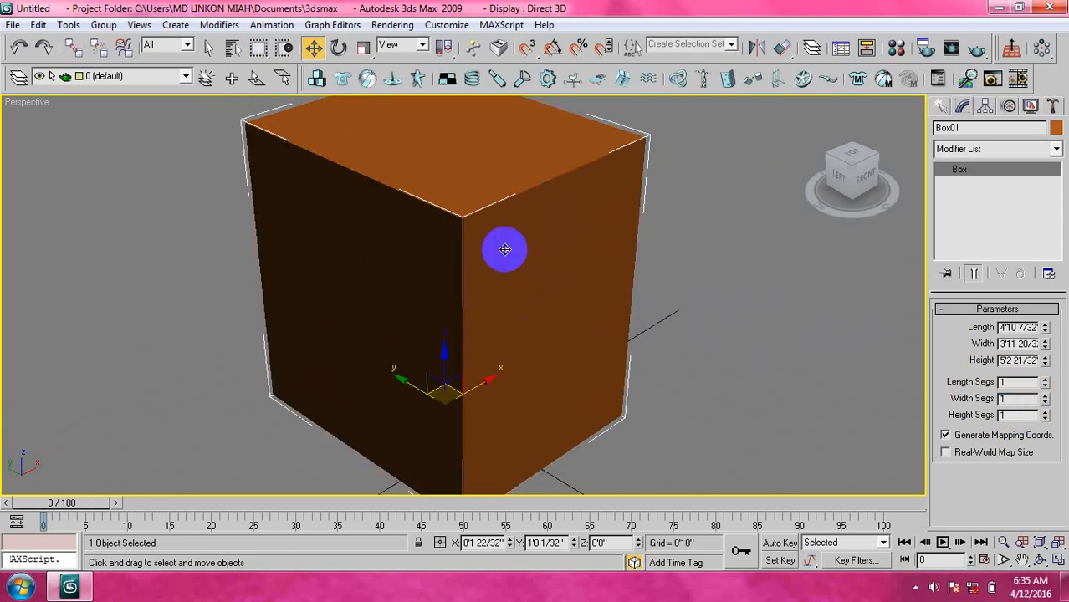
scroll(556, 286, "down", 4)
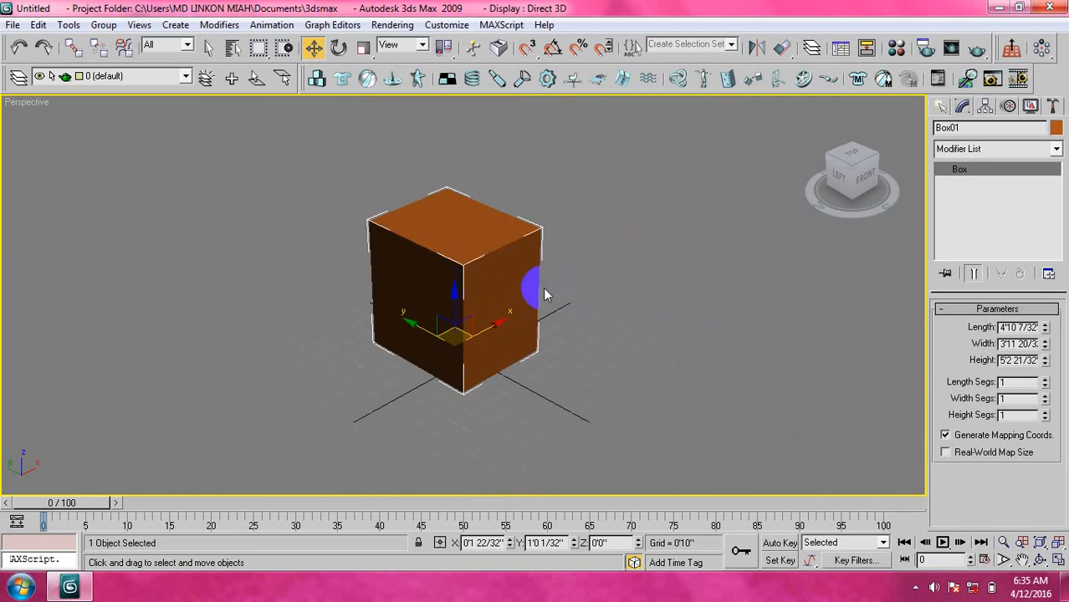
scroll(539, 287, "up", 4)
scroll(599, 287, "down", 4)
Step: Compare how the box looks in the shaded view when it is selected and deselected
left_click(635, 271)
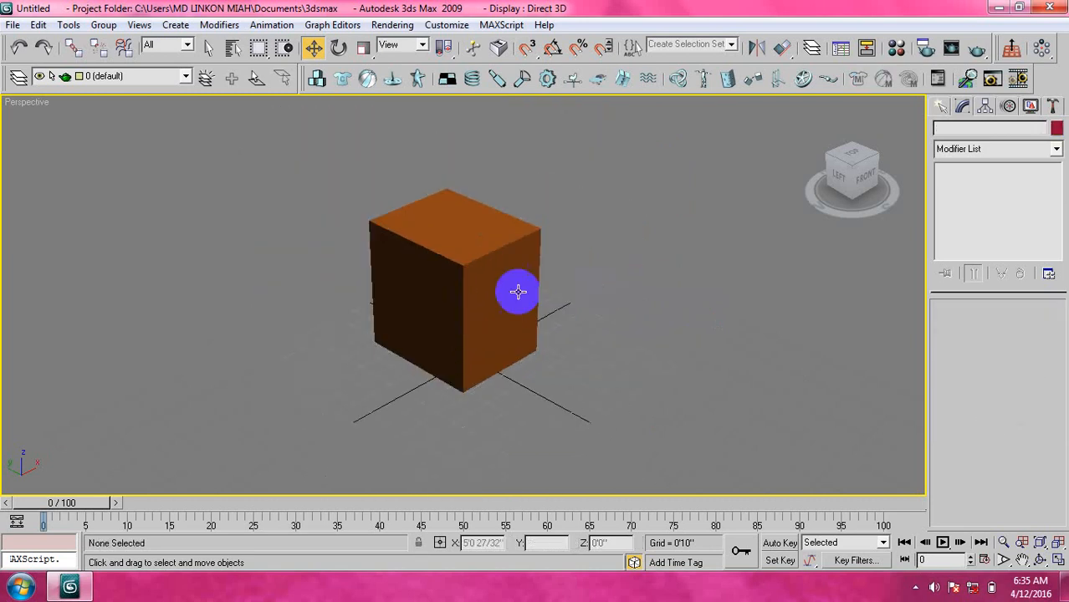
left_click(518, 291)
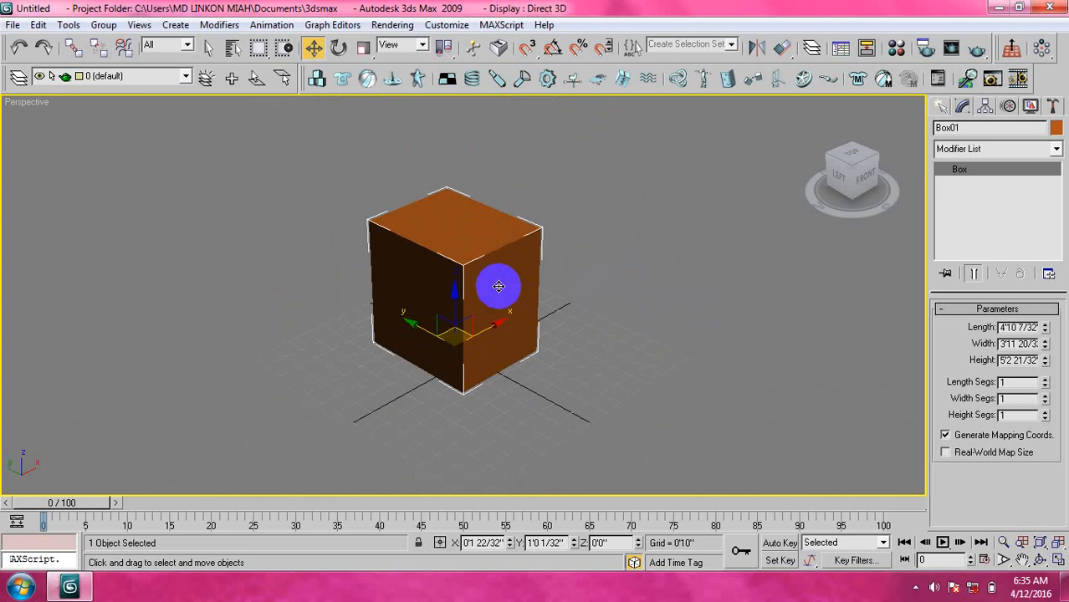
left_click(584, 282)
left_click(463, 270)
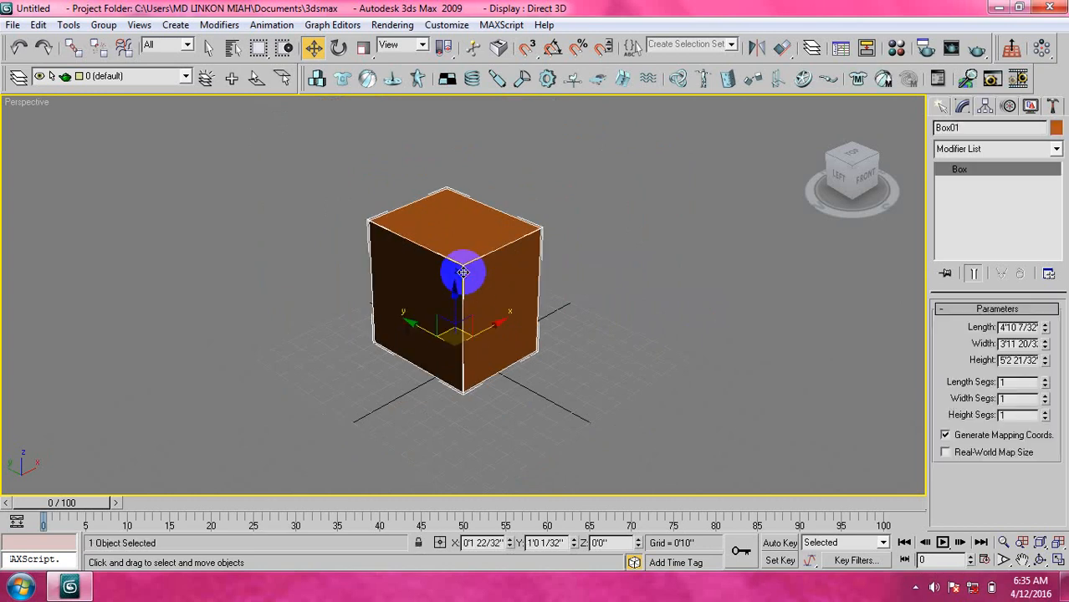
left_click(590, 268)
left_click(487, 273)
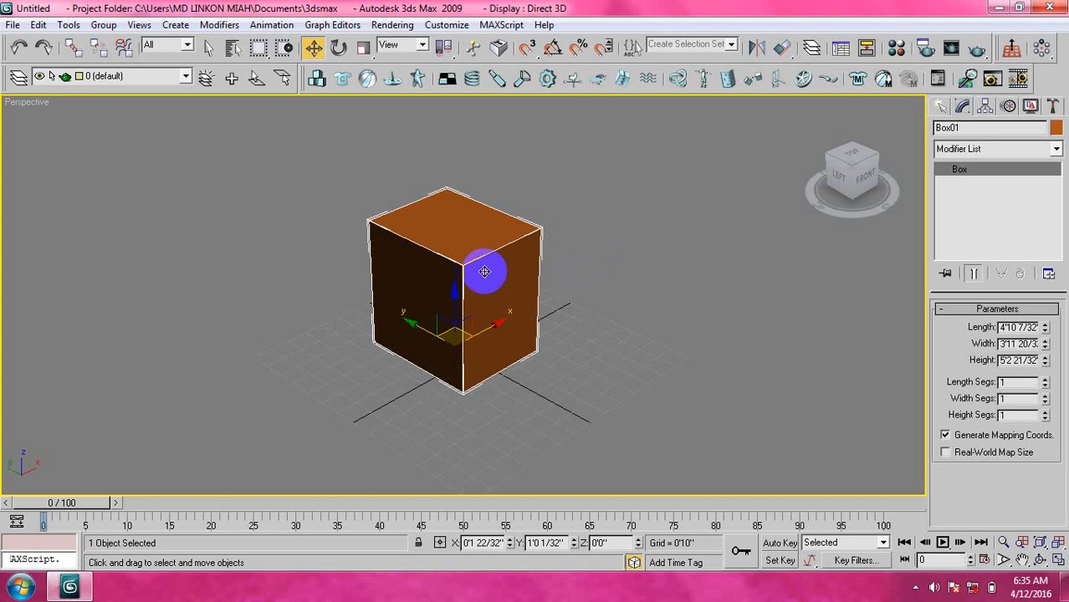
left_click(694, 270)
Step: Set the selected box's segments to 8 for length, 5 for width and 8 for height
left_click(470, 279)
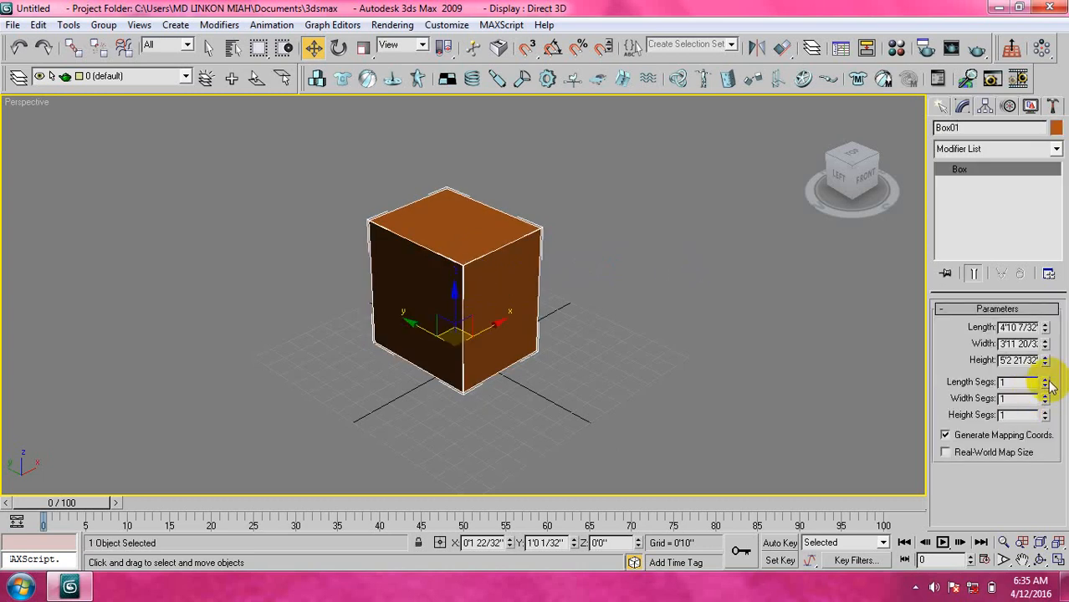
left_click_drag(1044, 383, 1047, 329)
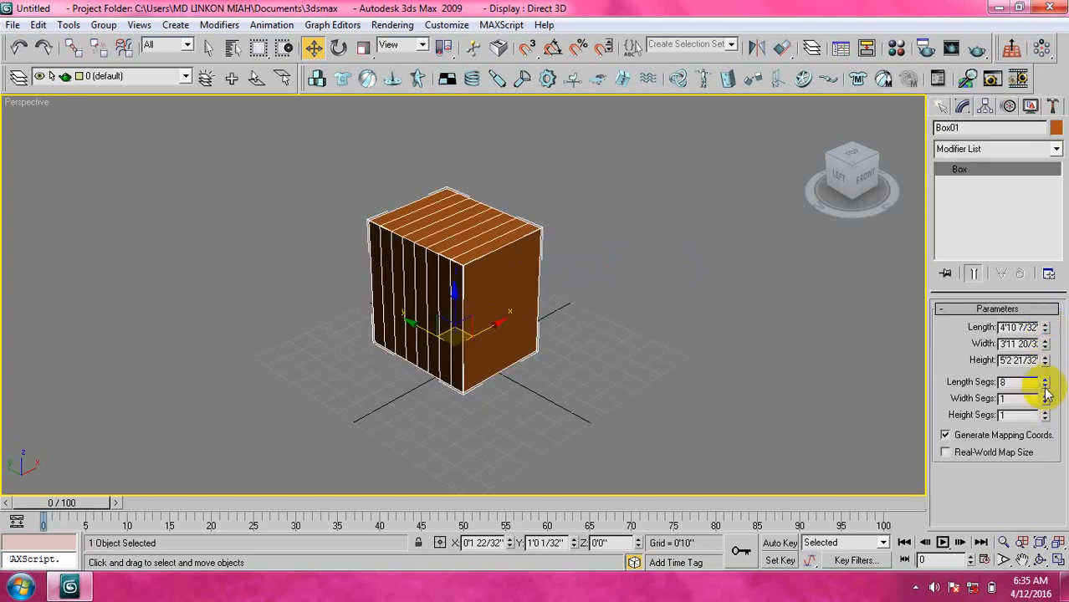
left_click_drag(1045, 400, 1045, 373)
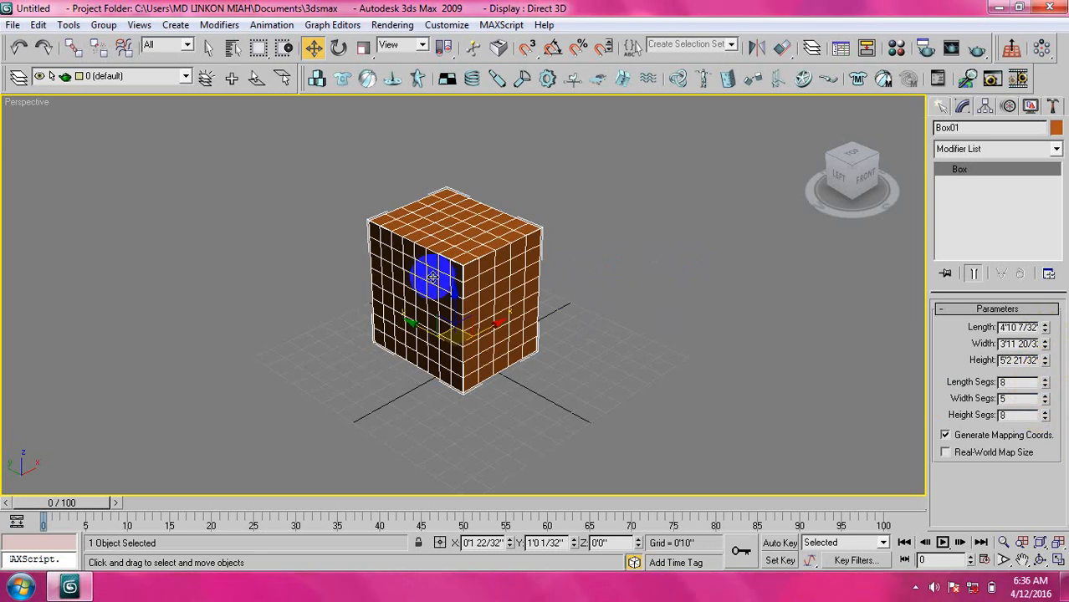
Step: Replace the box with a new one about 6'8" long, 5'9" wide and 7'6" high, displayed without Edged Faces
key("Delete")
left_click(941, 107)
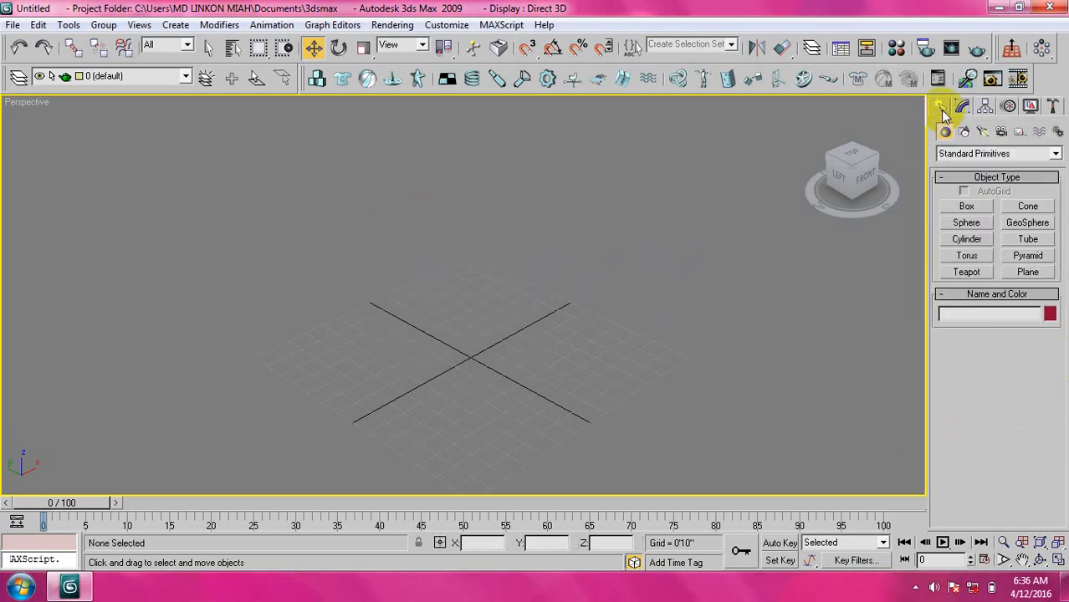
left_click(967, 206)
left_click_drag(425, 294, 446, 420)
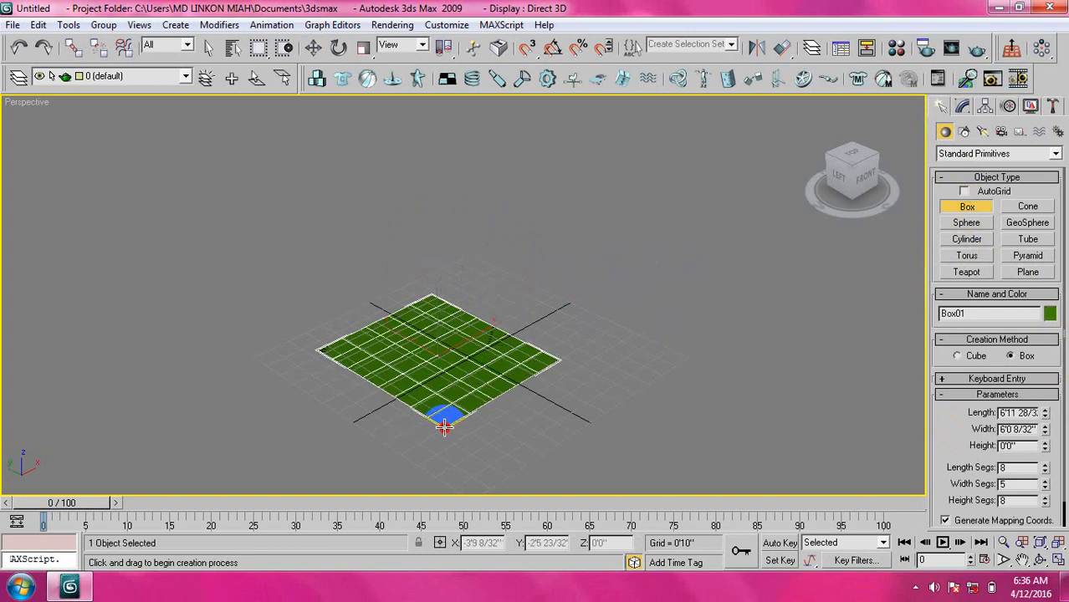
left_click(485, 241)
key("F4")
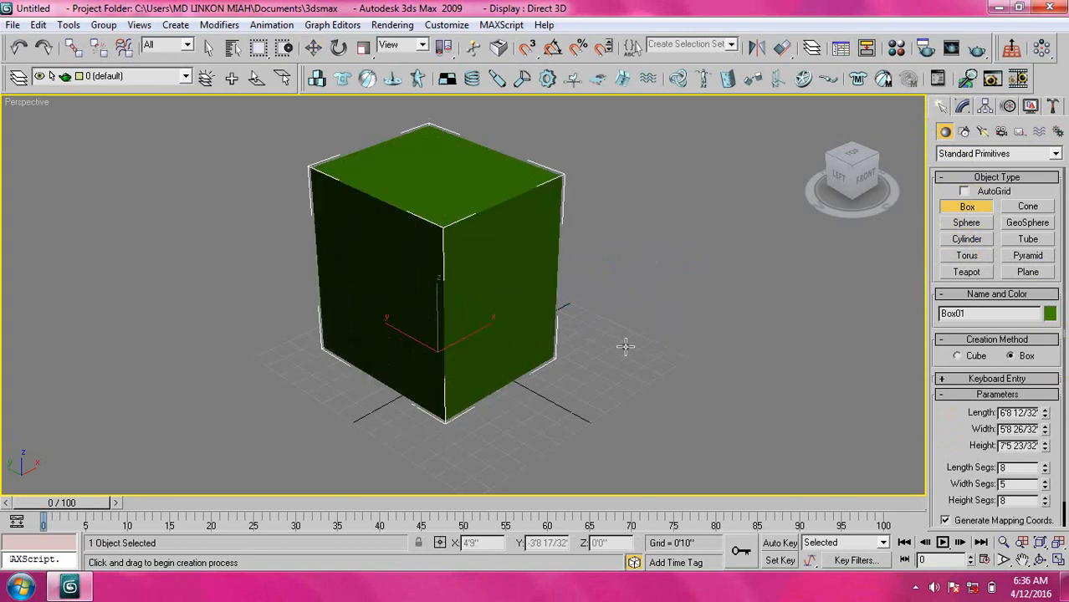
Step: End box creation, select the green box and display it with Edged Faces
key("w")
left_click(637, 318)
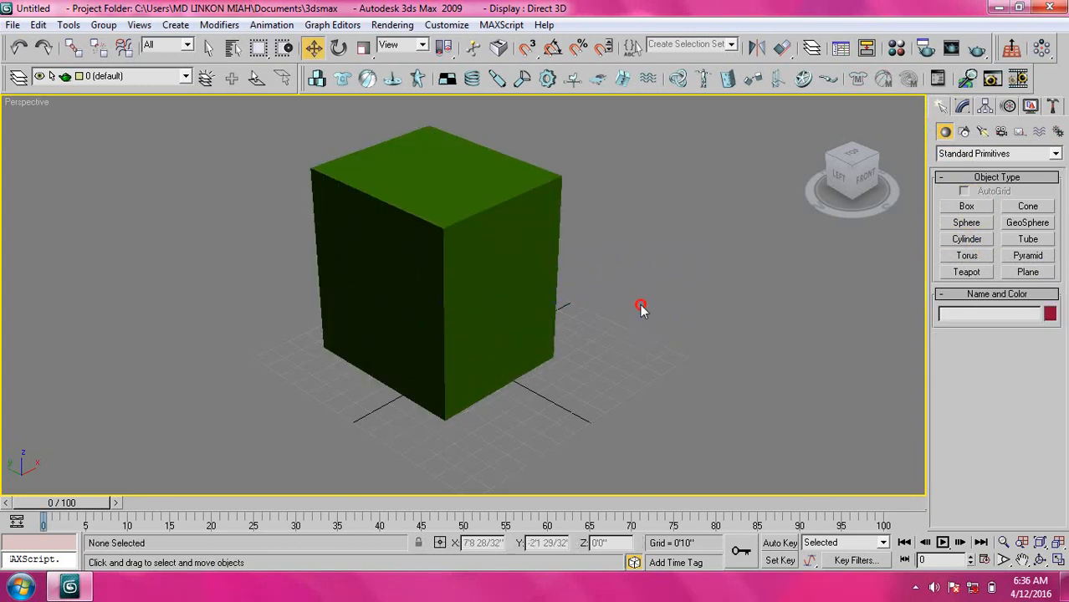
left_click(432, 287)
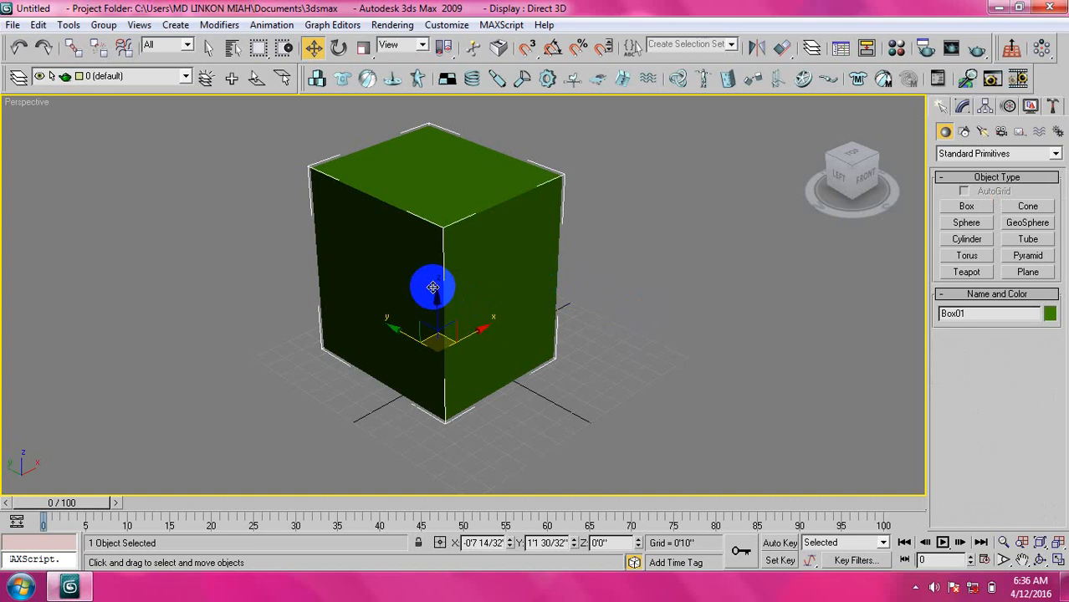
key("F4")
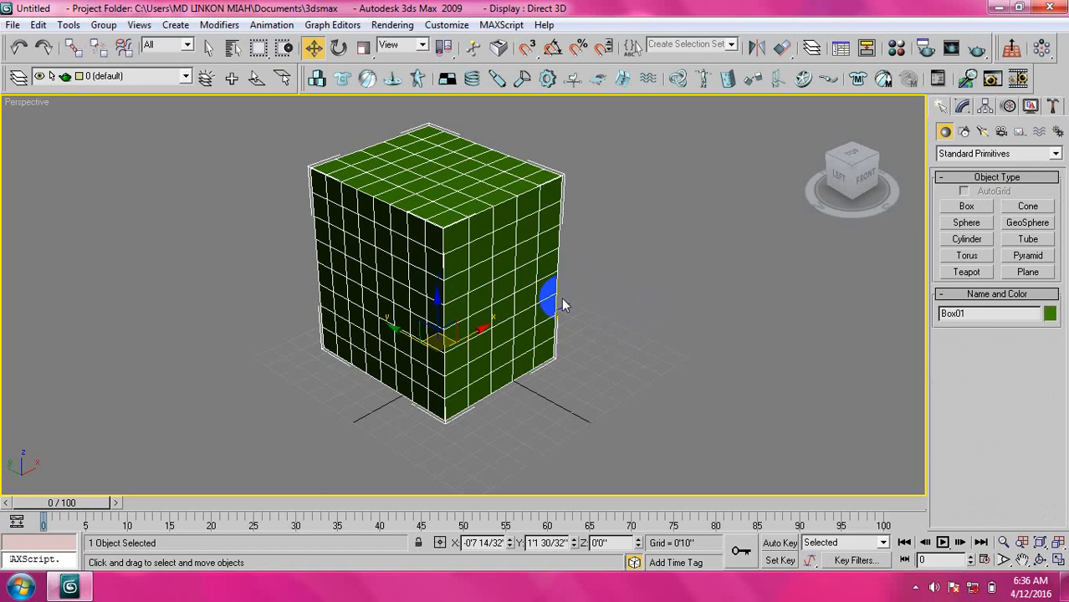
Step: Examine the green box's segment edges from near and far, both selected and deselected
scroll(496, 288, "up", 5)
scroll(510, 314, "down", 5)
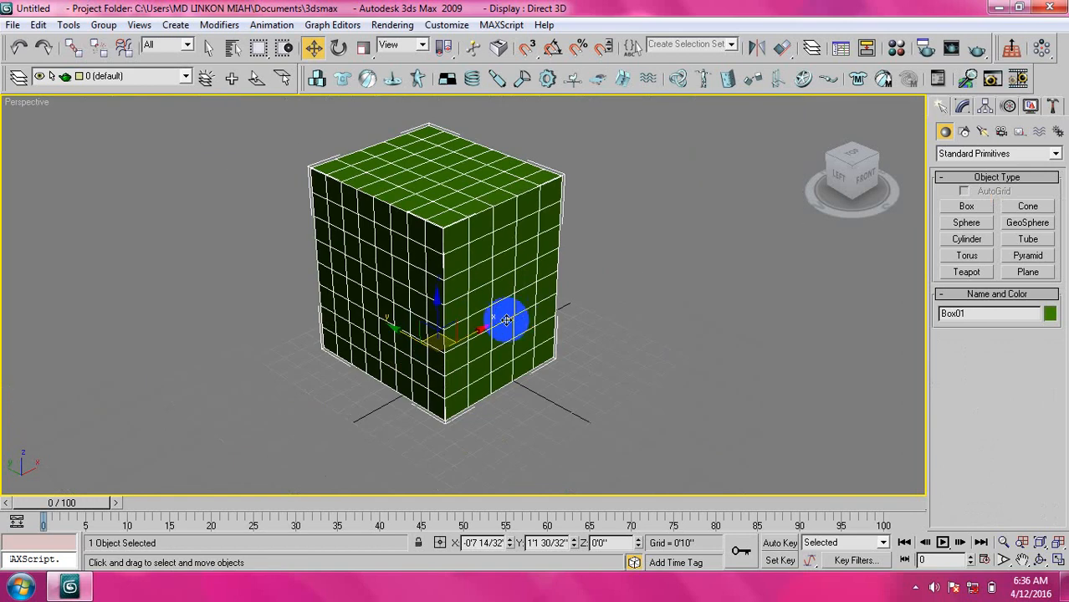
scroll(505, 318, "up", 4)
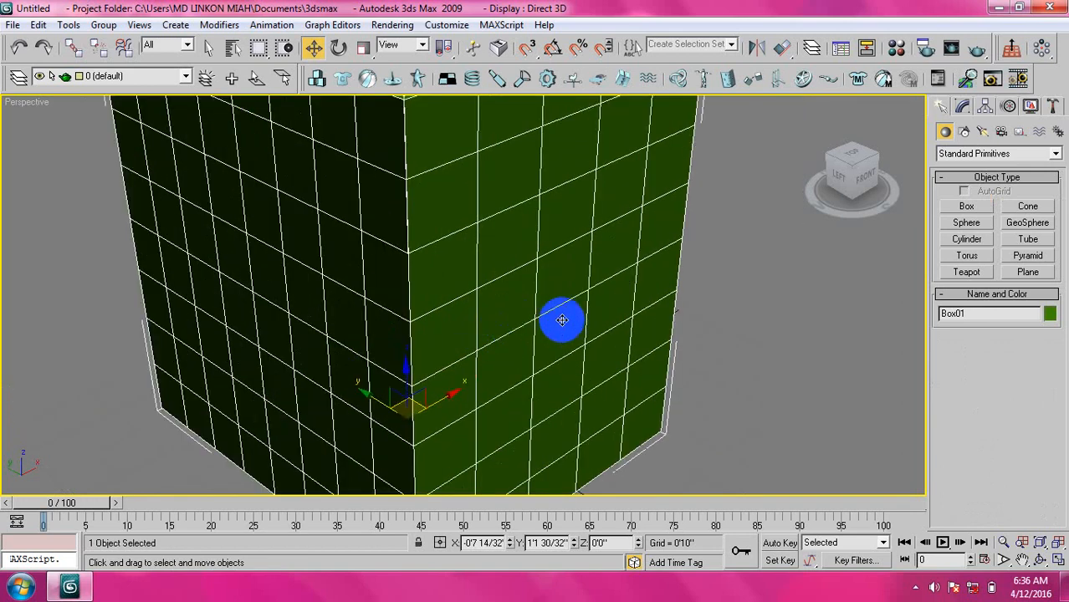
scroll(562, 321, "down", 5)
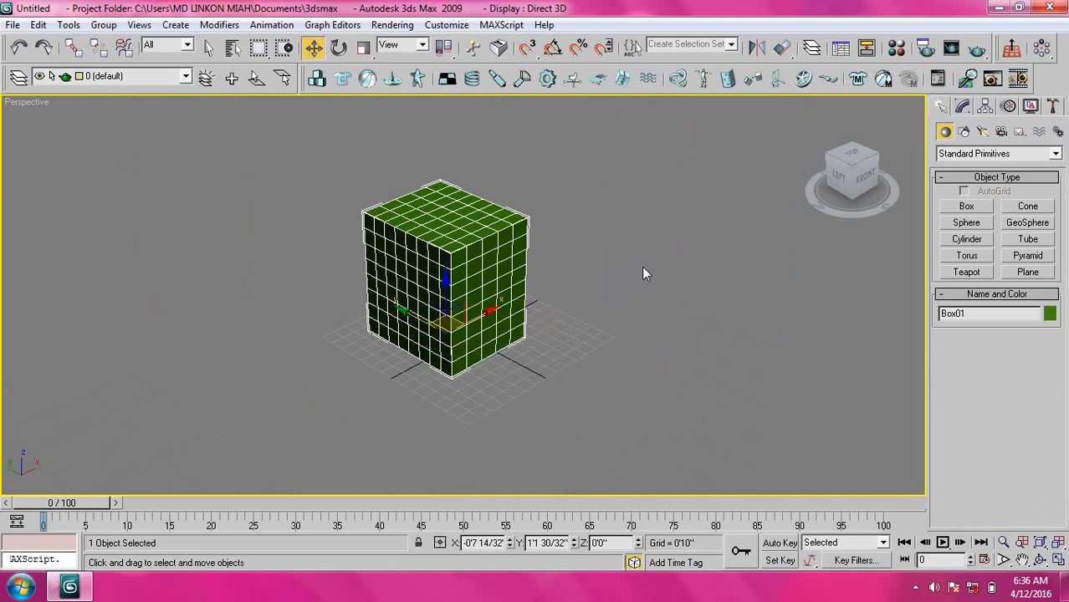
left_click(458, 276)
scroll(435, 282, "up", 5)
scroll(435, 282, "up", 8)
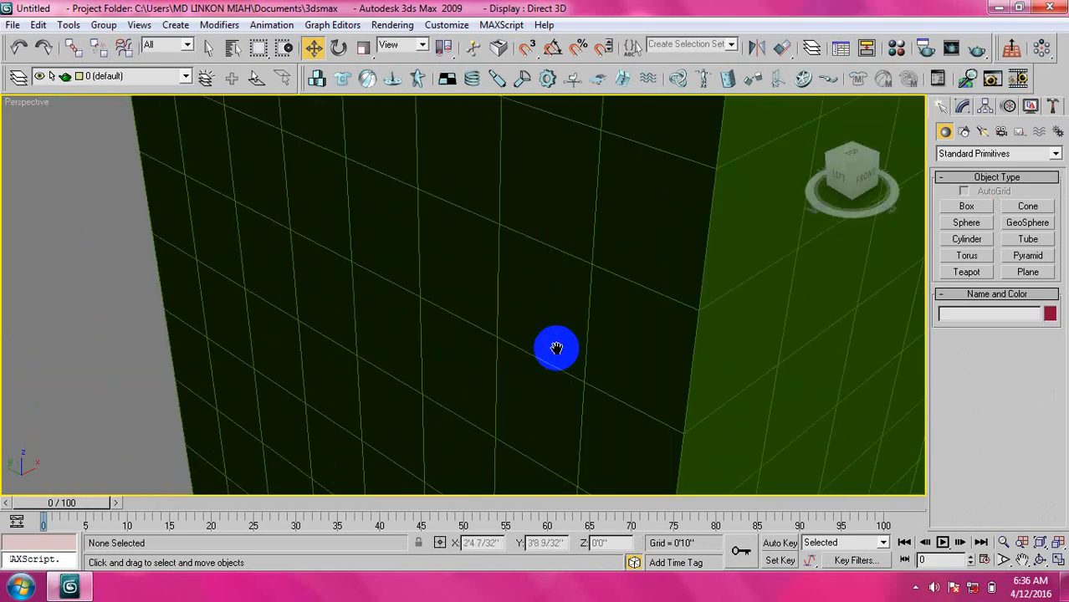
scroll(515, 286, "down", 10)
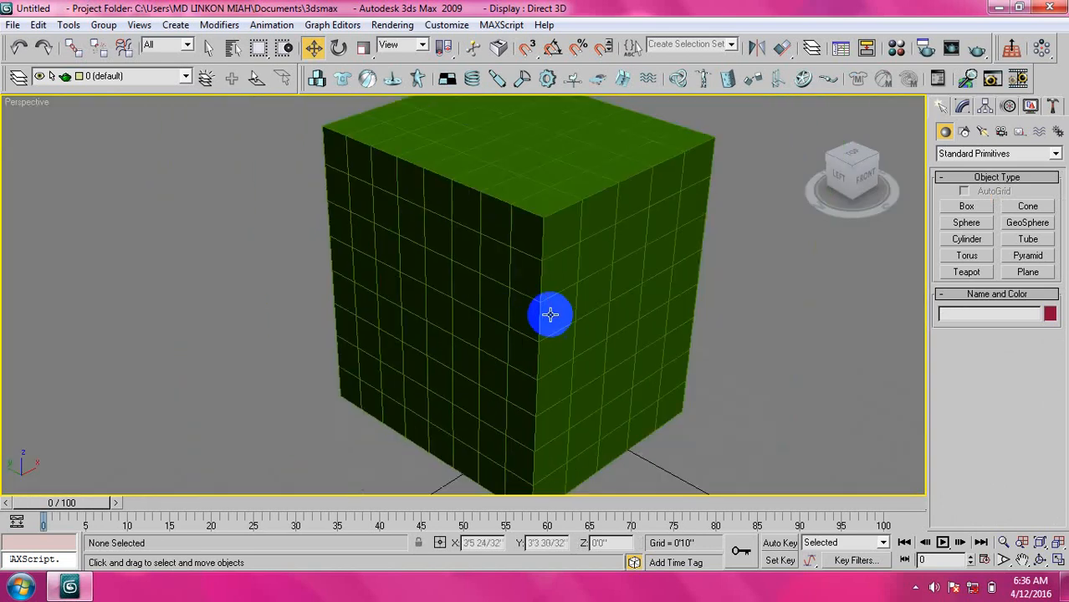
Step: Render the Perspective view of the green box and close the rendered frame
scroll(568, 333, "up", 3)
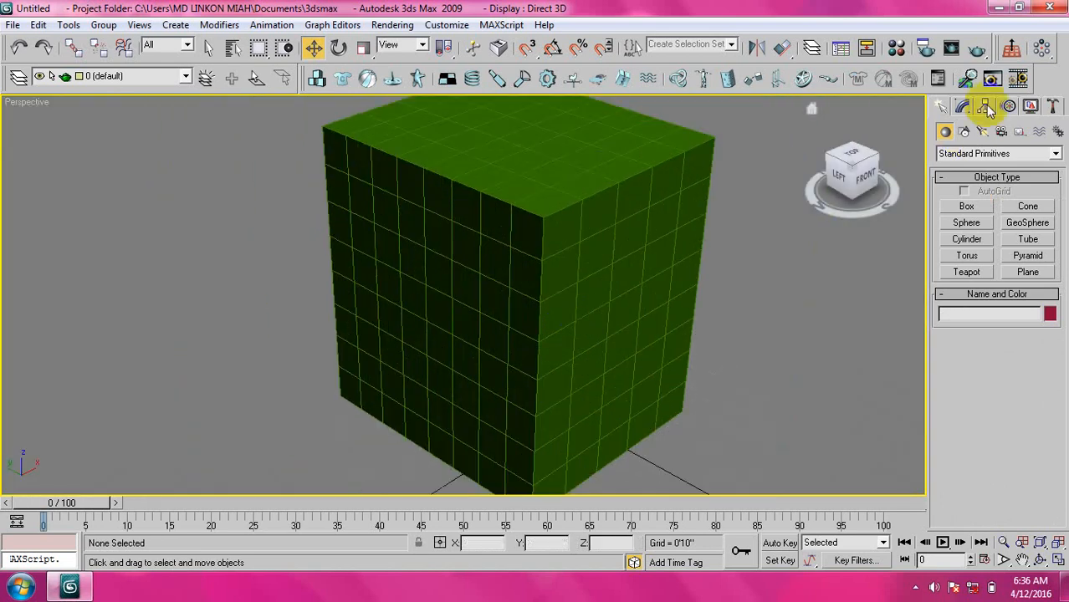
left_click(979, 50)
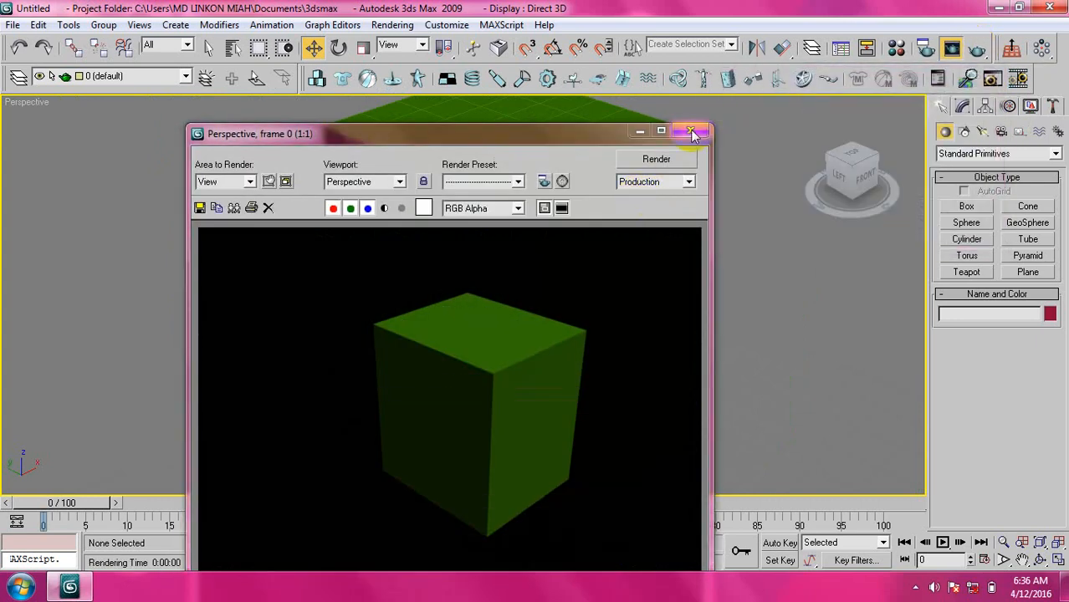
left_click(691, 134)
Step: Inspect the green box's segment grid at close range, from outside and from inside the box
scroll(465, 276, "up", 6)
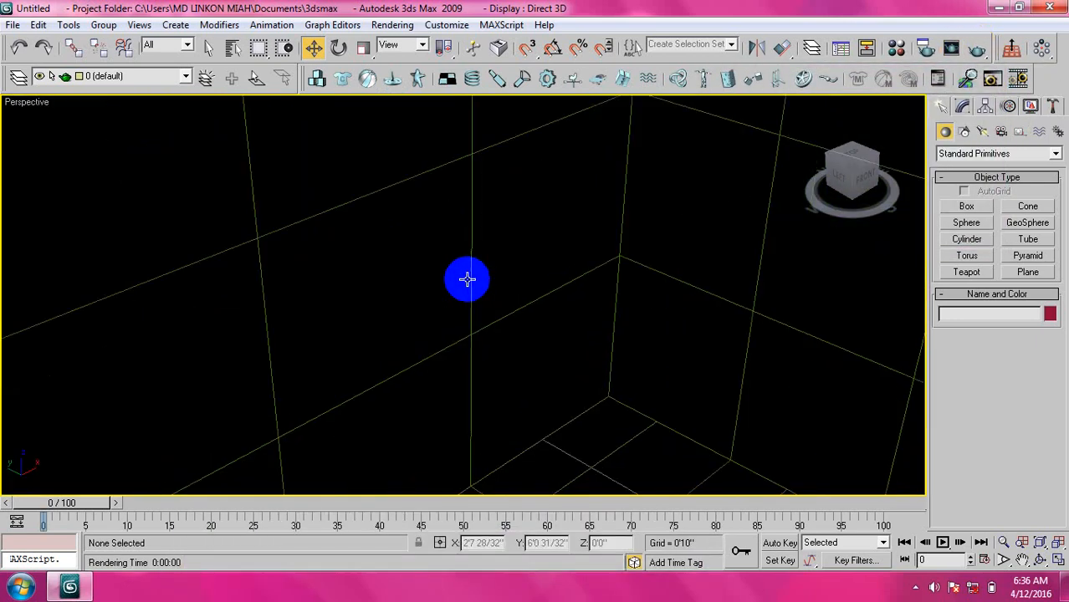
scroll(467, 279, "up", 4)
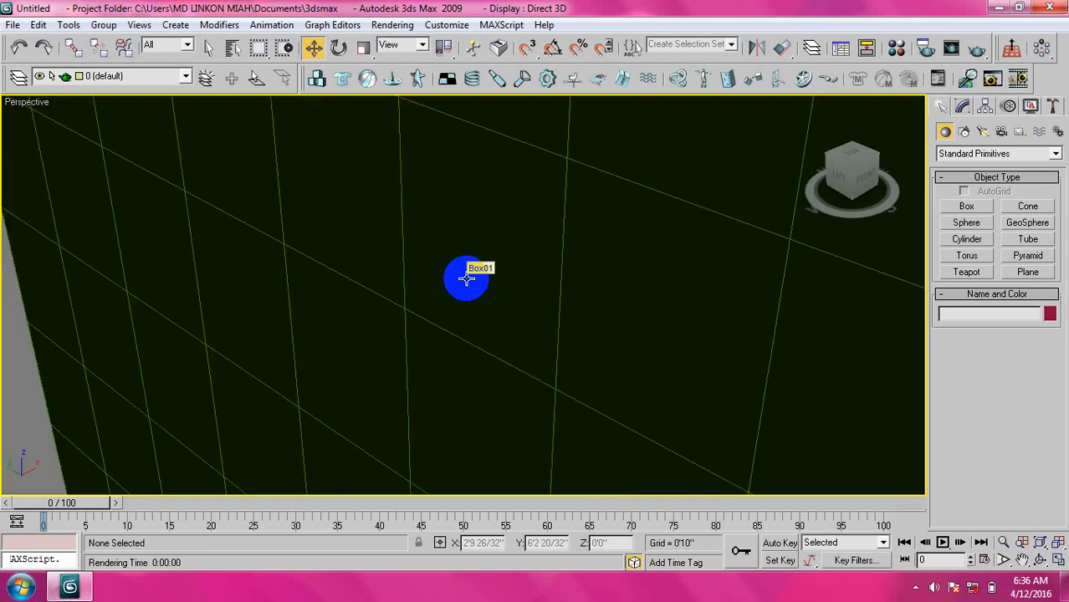
scroll(467, 279, "up", 3)
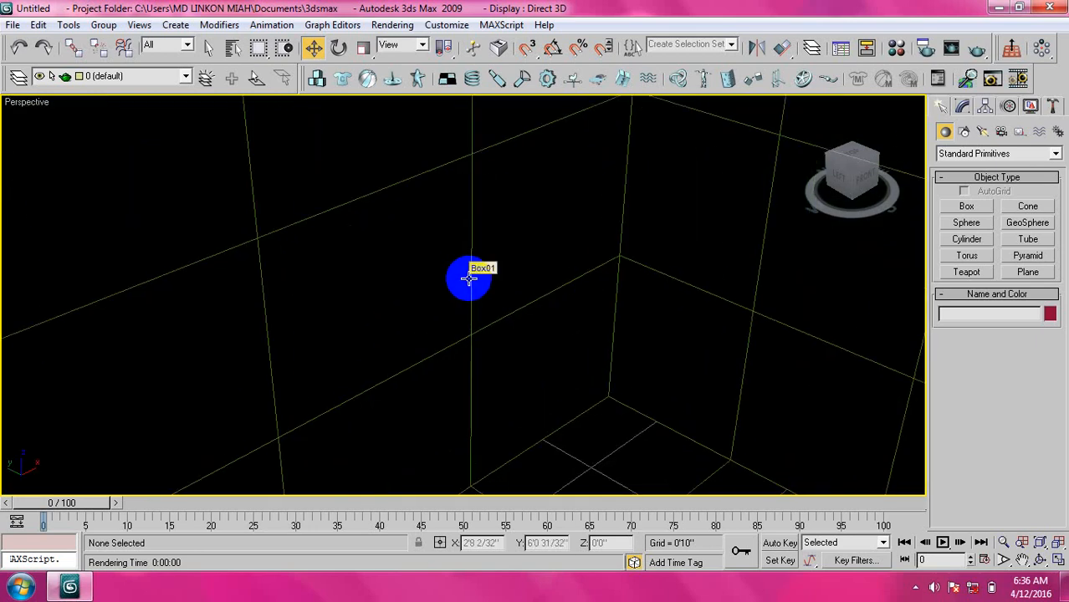
scroll(468, 279, "down", 10)
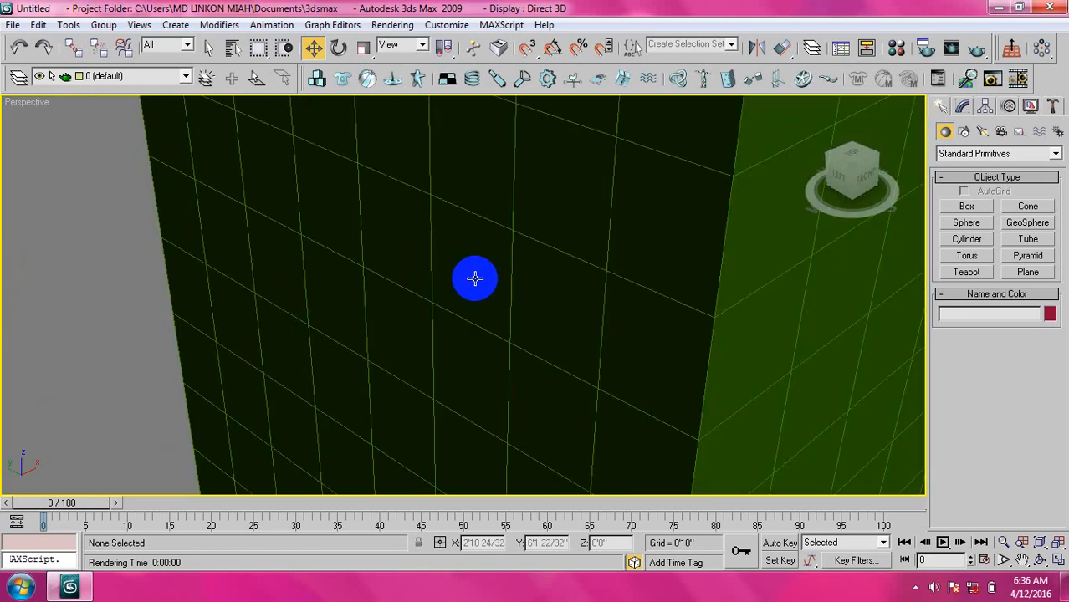
Step: Delete the green box from the scene
scroll(480, 280, "up", 4)
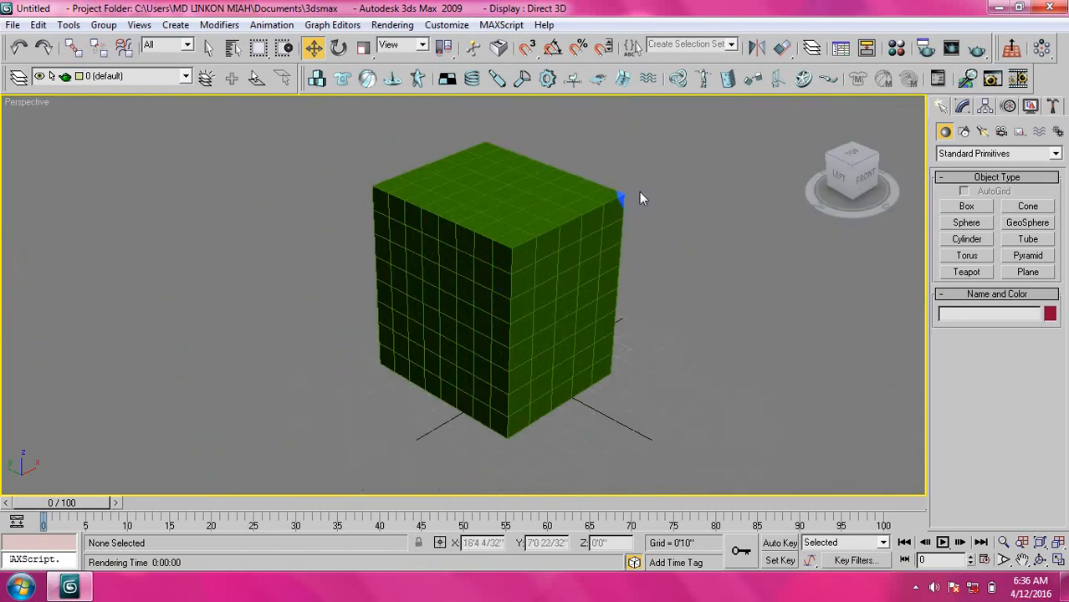
left_click_drag(660, 180, 374, 308)
key("Delete")
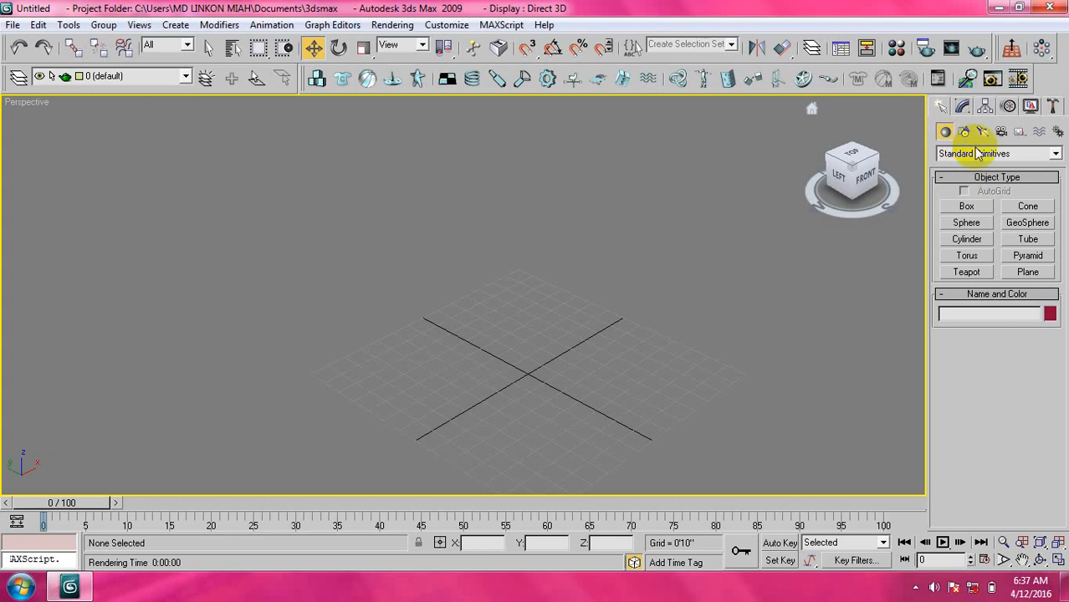
Step: Create a tall box near the grid's center, about 1'10" long, 2'5" wide and 19'10" high
middle_click_drag(609, 363, 512, 300)
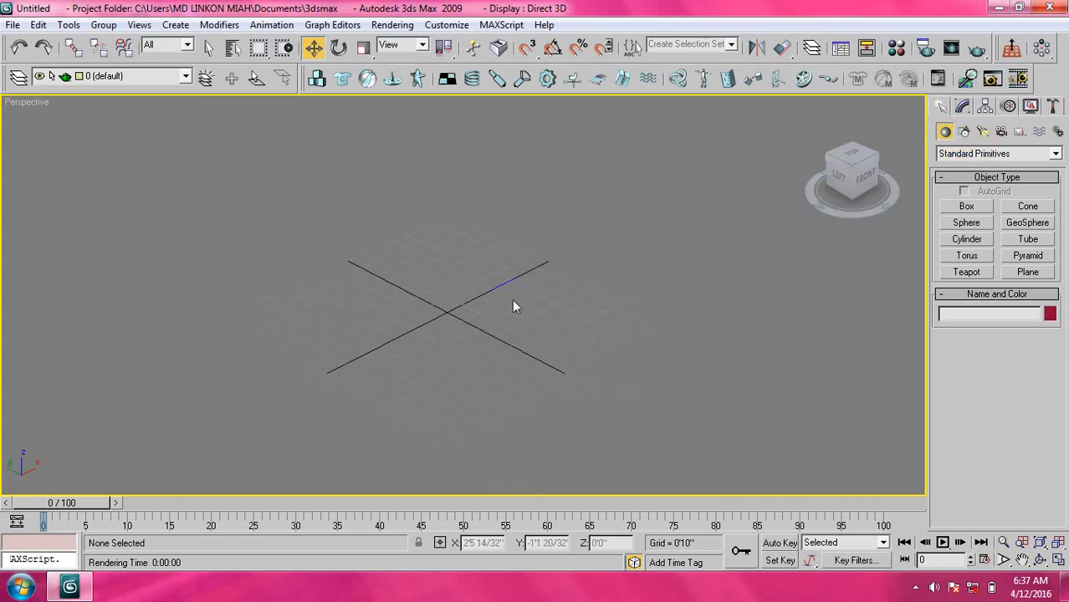
scroll(513, 298, "down", 4)
scroll(501, 301, "up", 6)
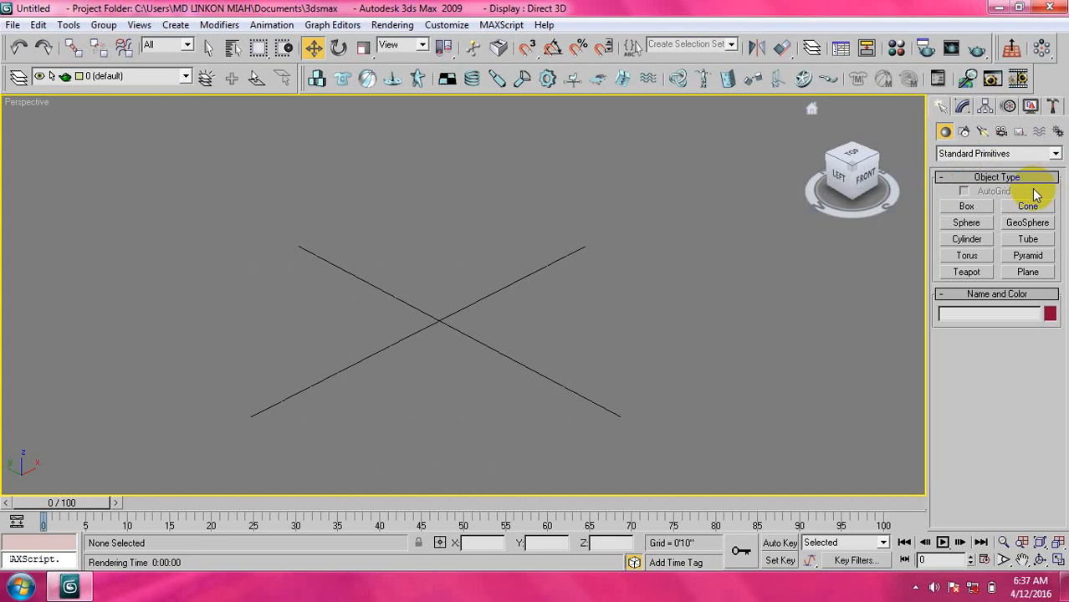
scroll(431, 317, "down", 4)
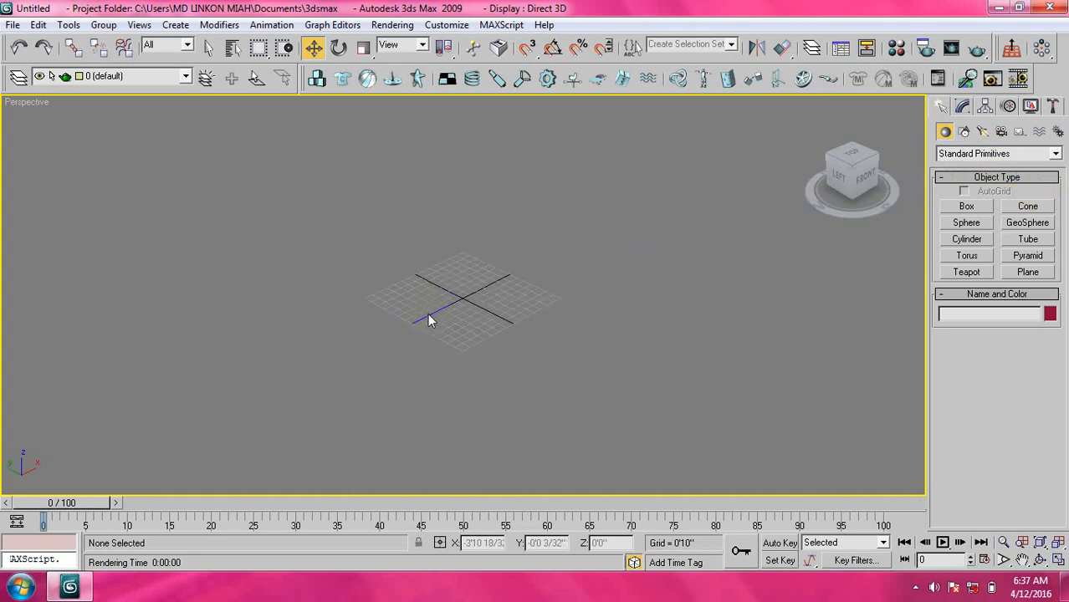
scroll(431, 315, "up", 2)
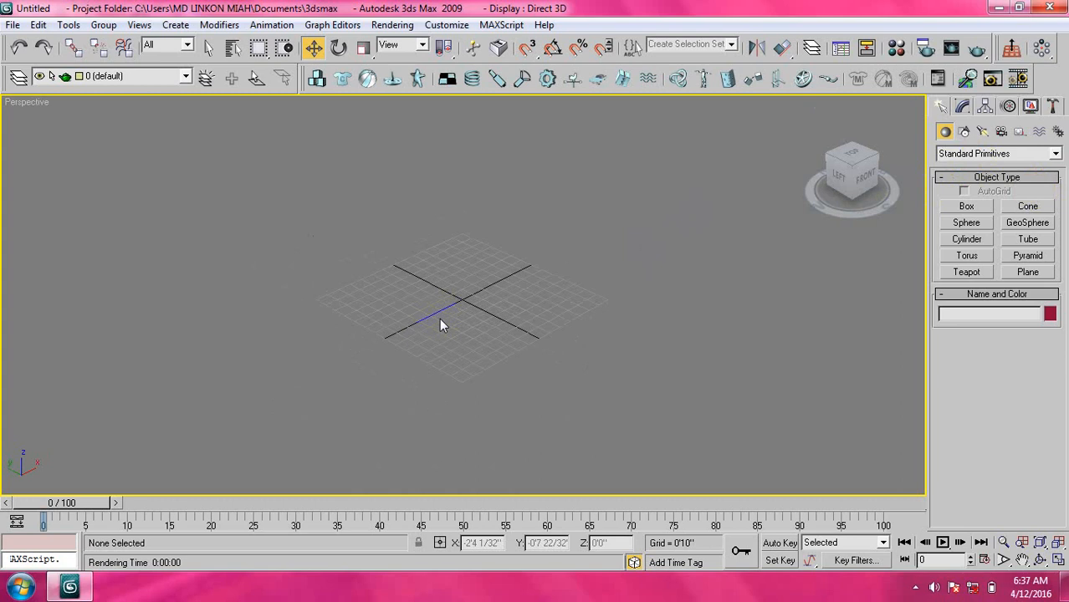
middle_click_drag(461, 315, 456, 314)
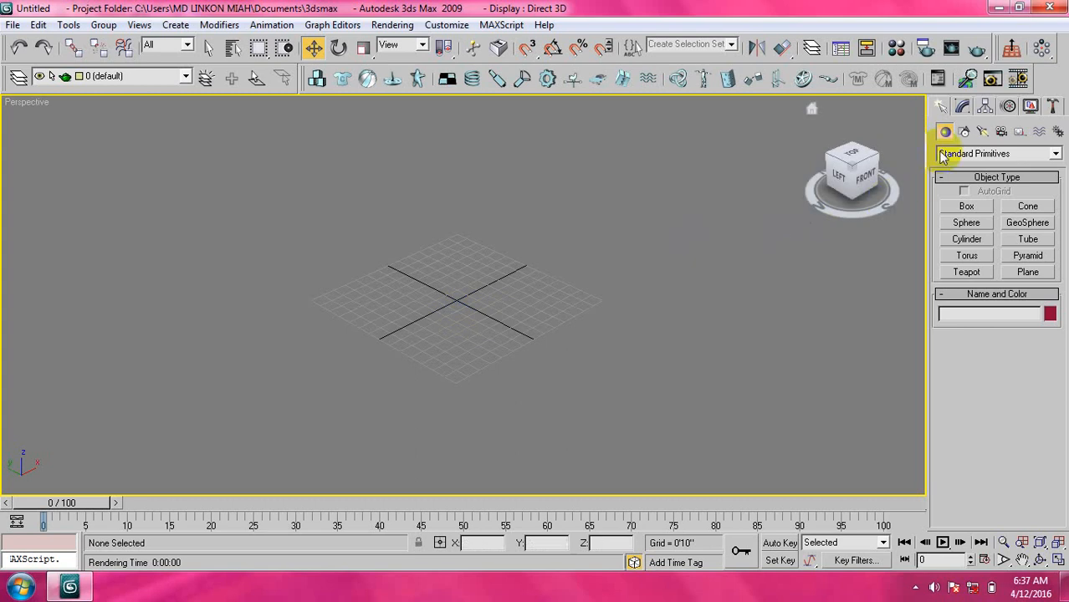
left_click(966, 205)
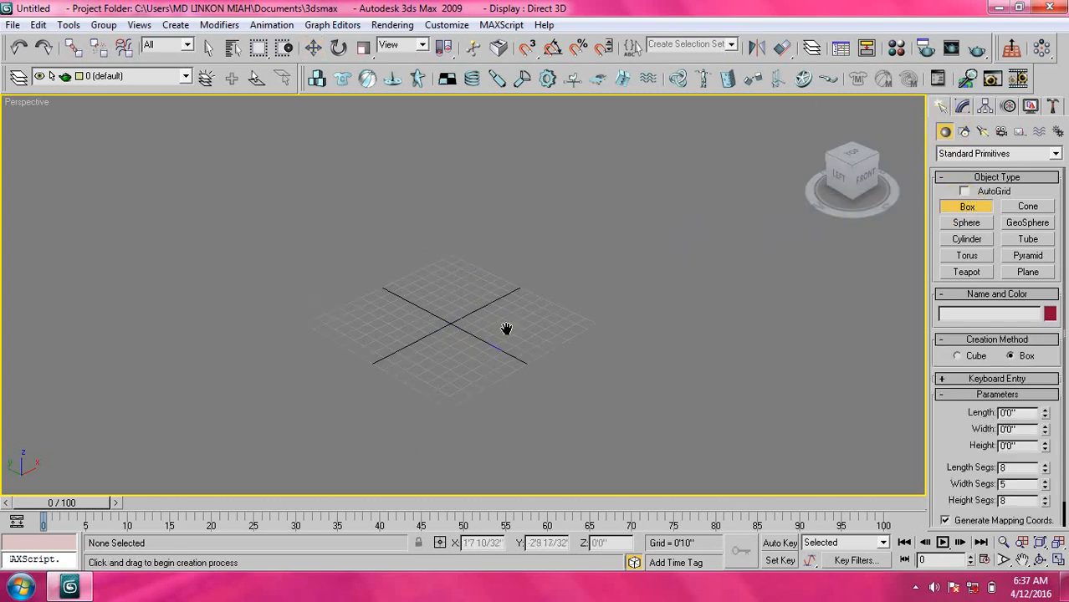
left_click_drag(525, 360, 520, 393)
scroll(521, 293, "down", 3)
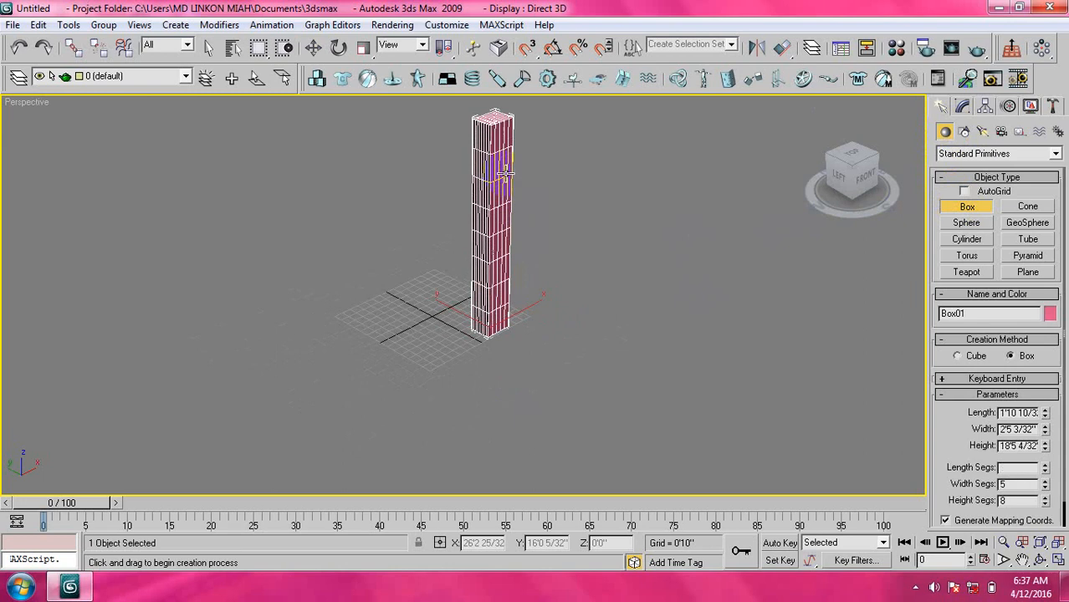
left_click(503, 155)
middle_click_drag(515, 198, 490, 241)
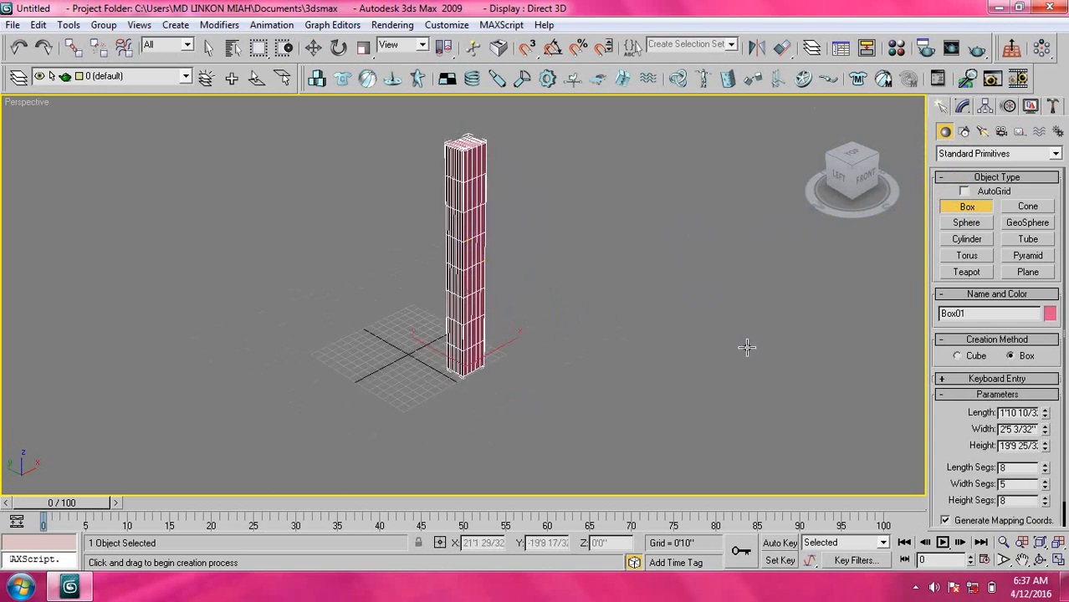
Step: Turn off Edged Faces for the tall box, end box creation and deselect the box
key("F4")
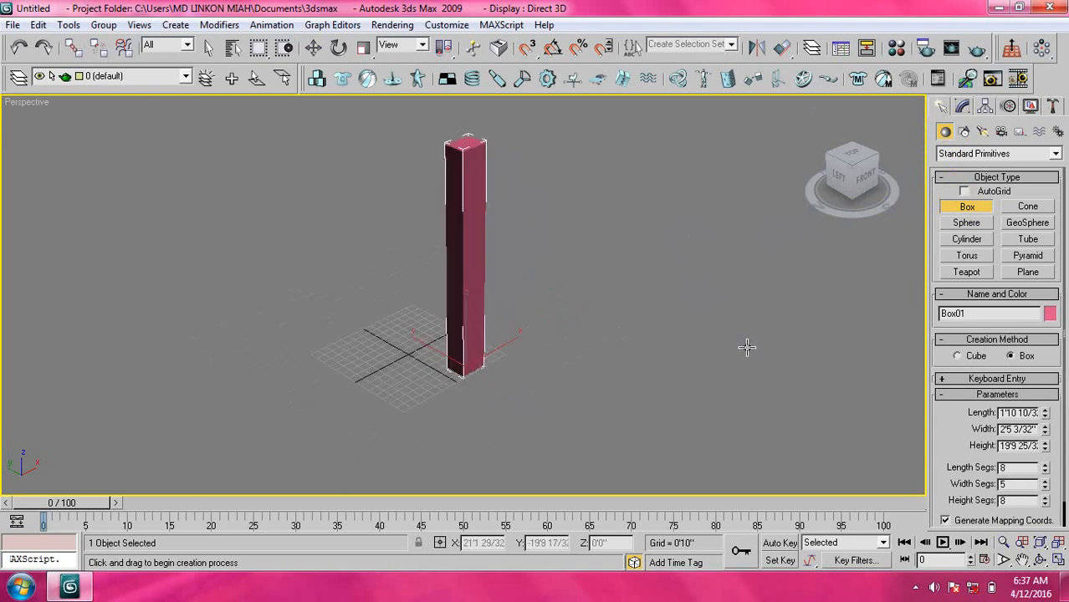
right_click(672, 294)
left_click(668, 291)
middle_click_drag(481, 269, 464, 314)
scroll(483, 318, "up", 3)
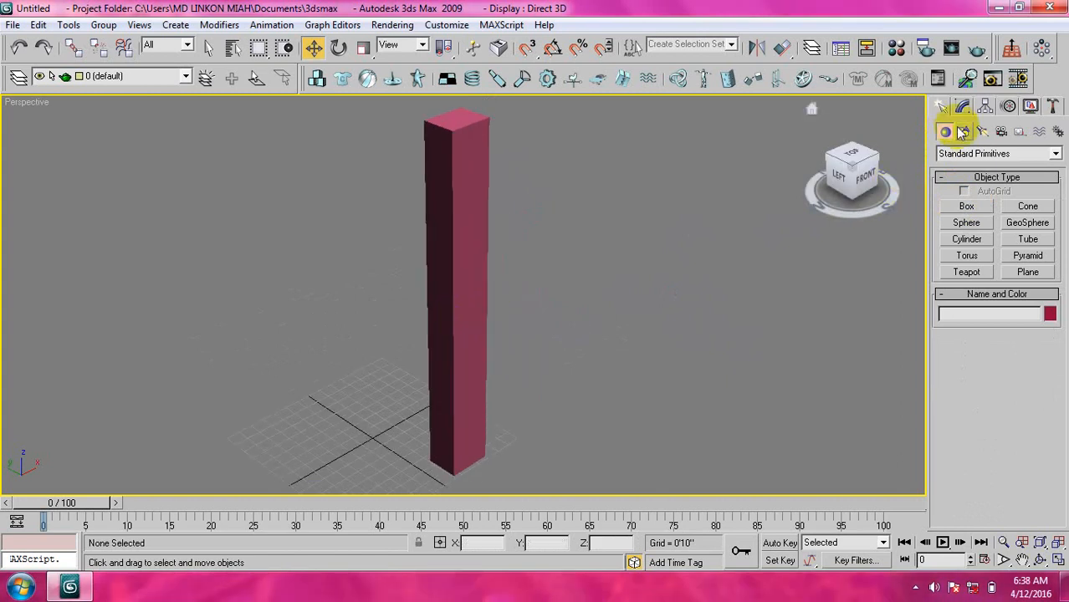
Step: Compare how the tall box looks without Edged Faces when it is selected and deselected
left_click(465, 251)
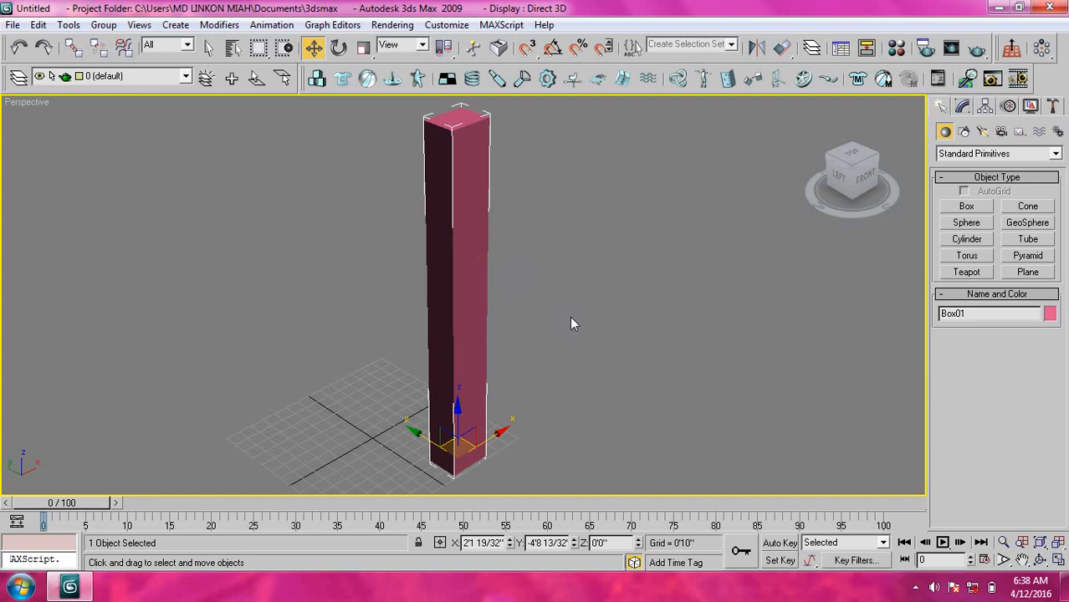
left_click(502, 237)
left_click(459, 203)
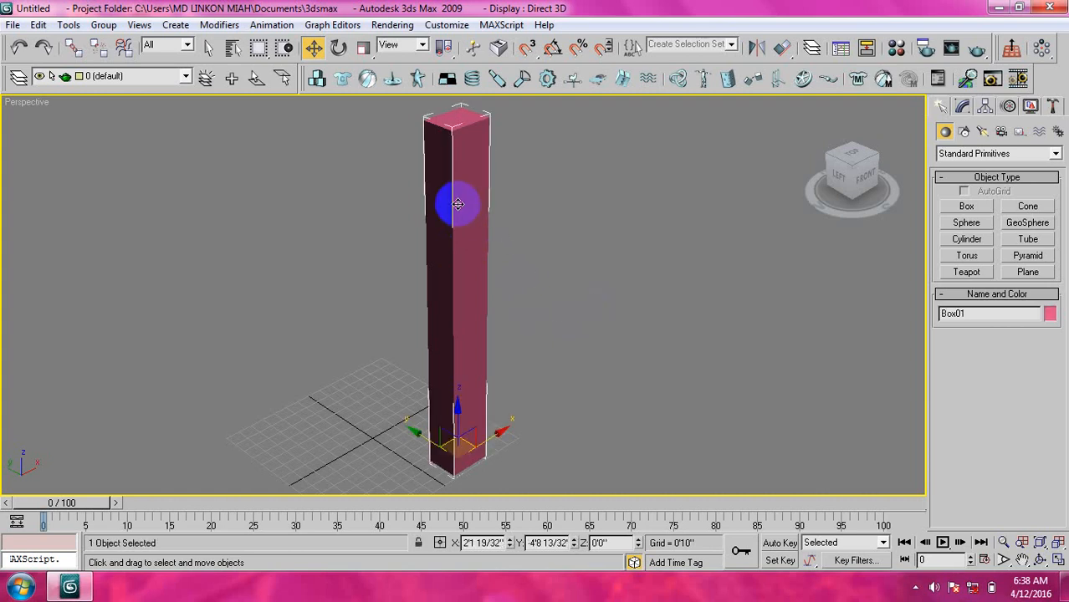
middle_click_drag(740, 203, 620, 256)
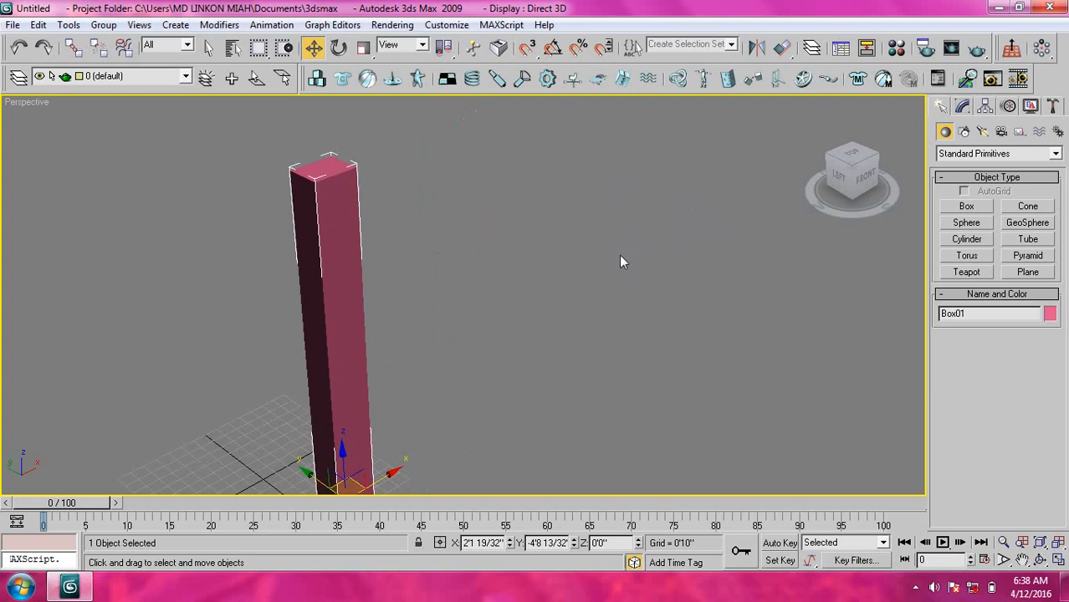
middle_click_drag(544, 280, 620, 233)
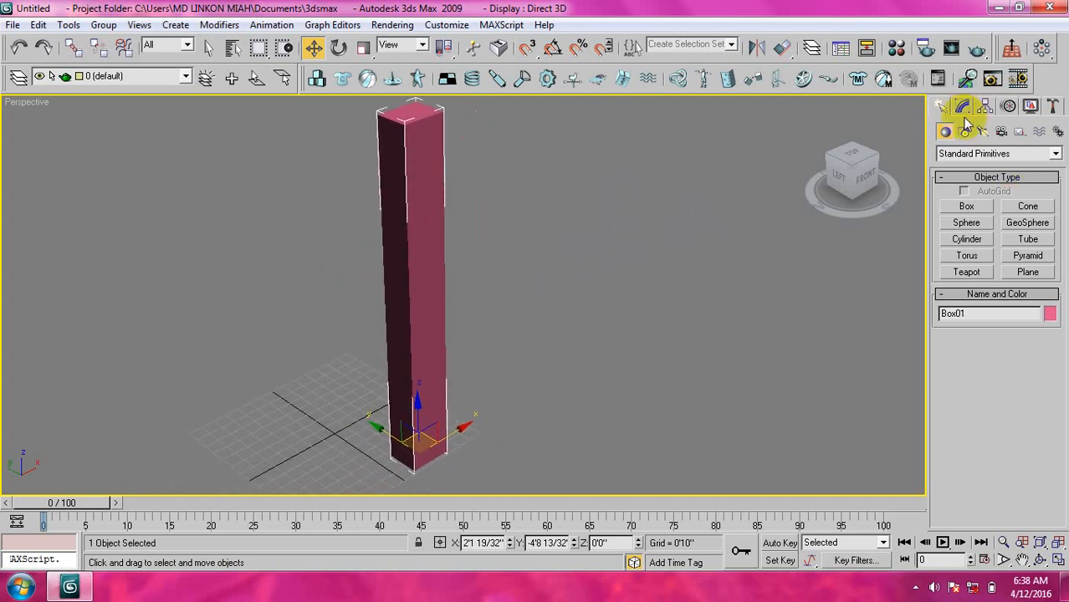
Step: Set the tall box's height segments to 50
left_click(509, 217)
left_click(389, 179)
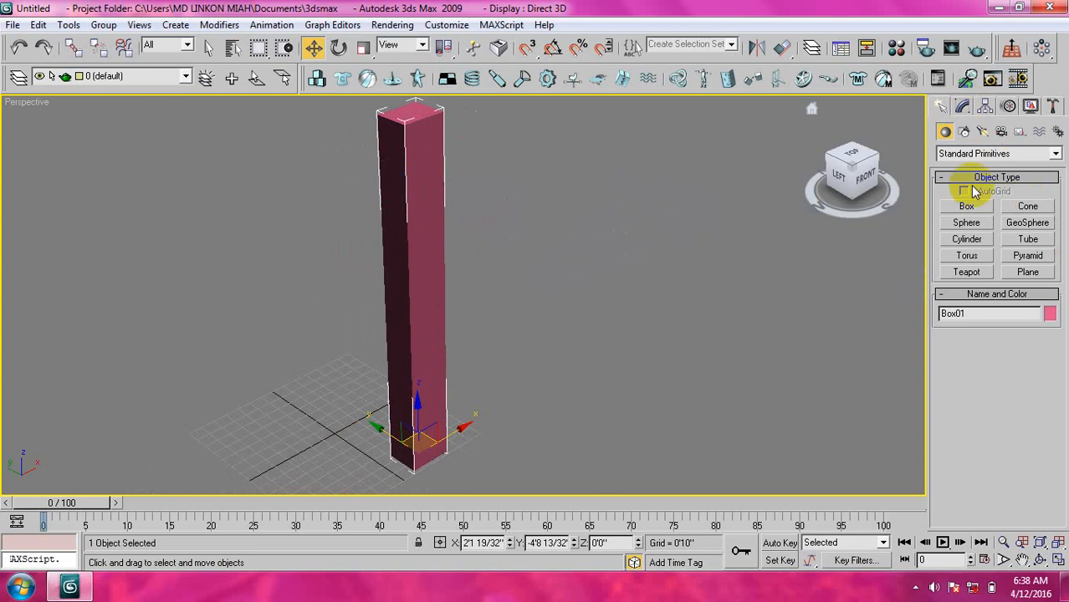
left_click(962, 107)
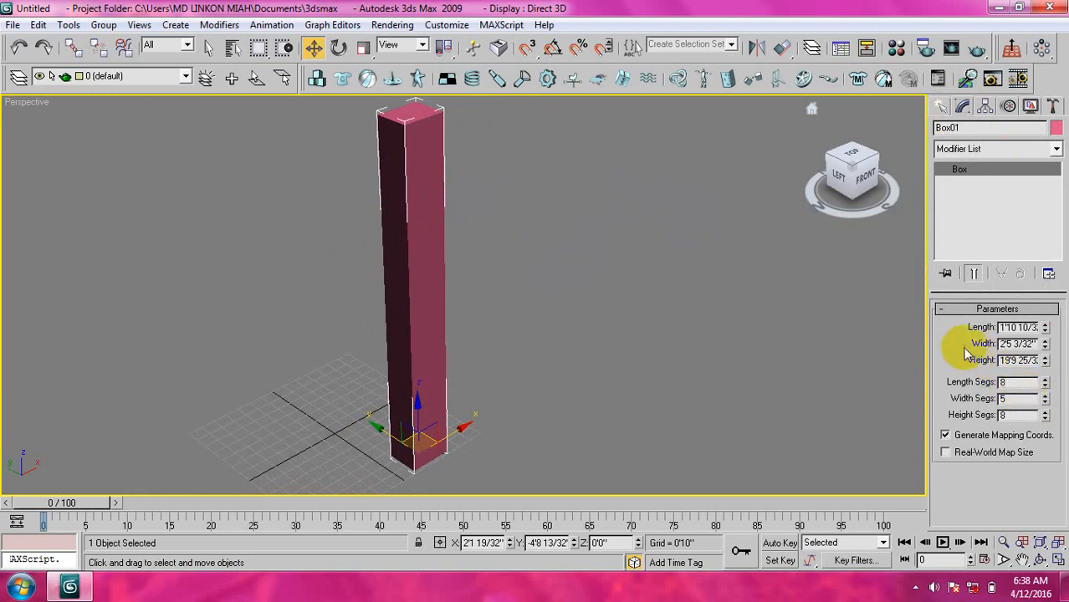
double_click(1002, 415)
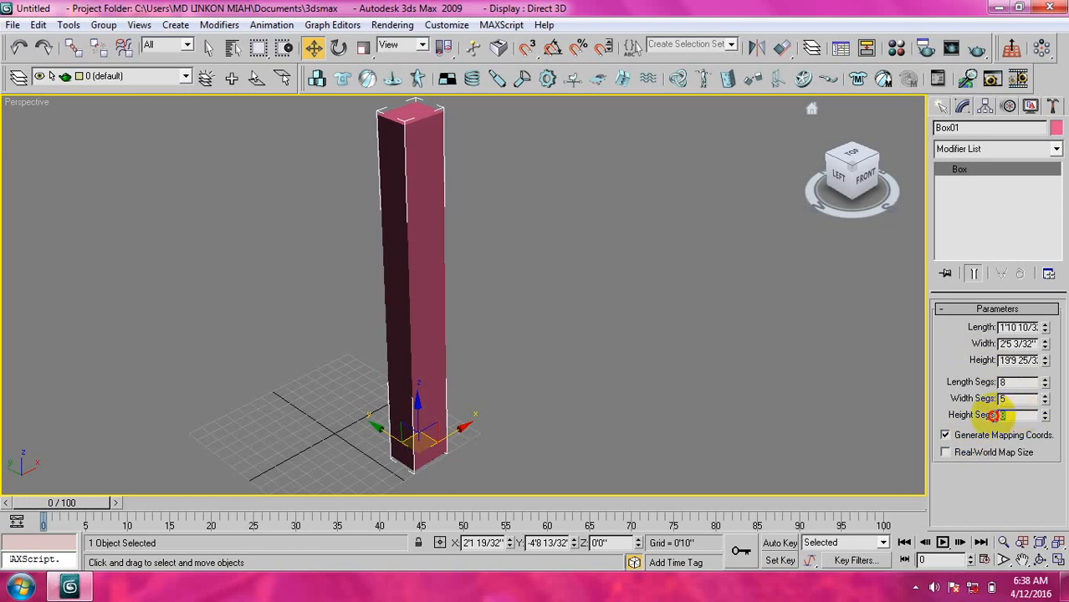
type("50")
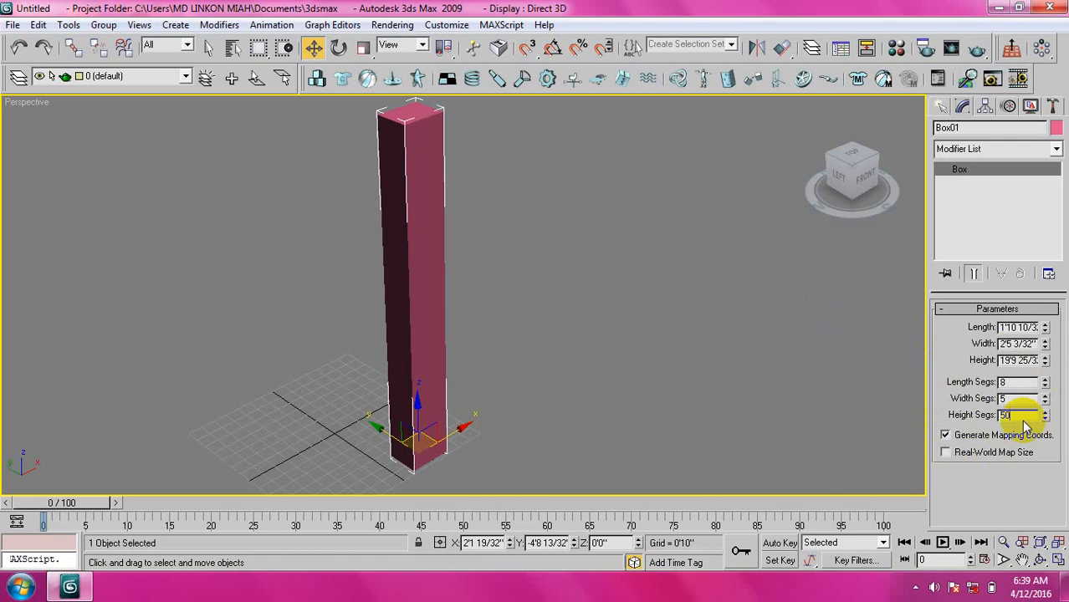
left_click(986, 172)
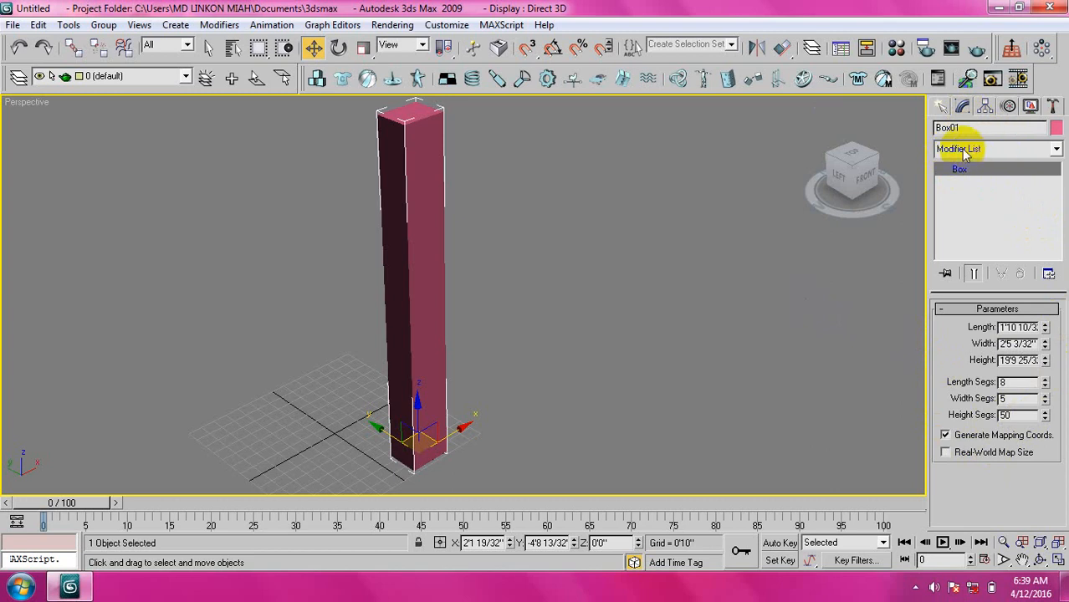
Step: Deselect and reselect the tall box, and apply the Bend modifier to it
left_click(940, 107)
left_click(699, 226)
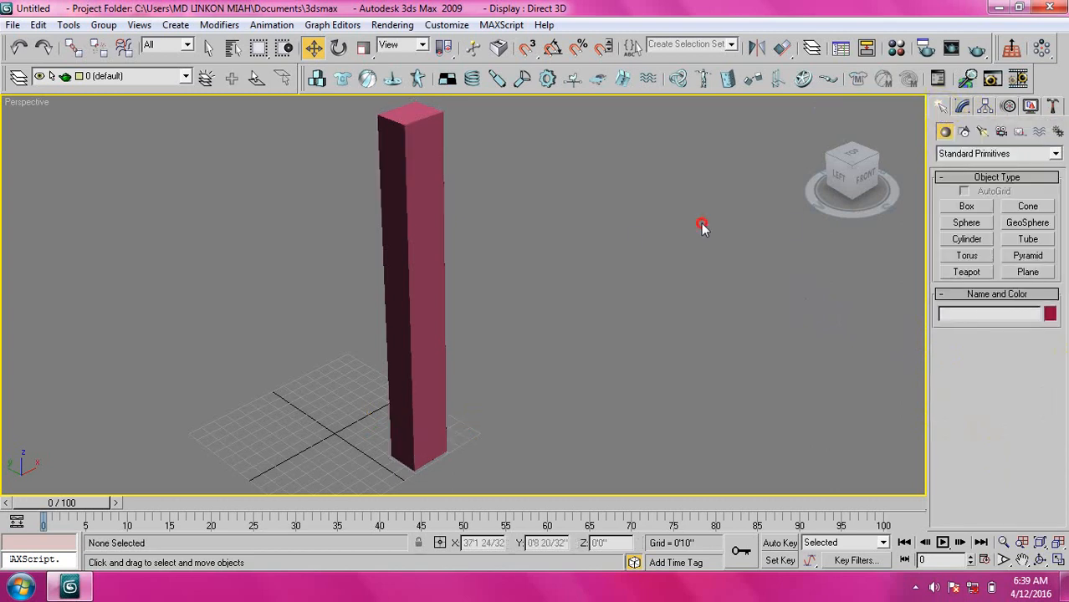
left_click(400, 172)
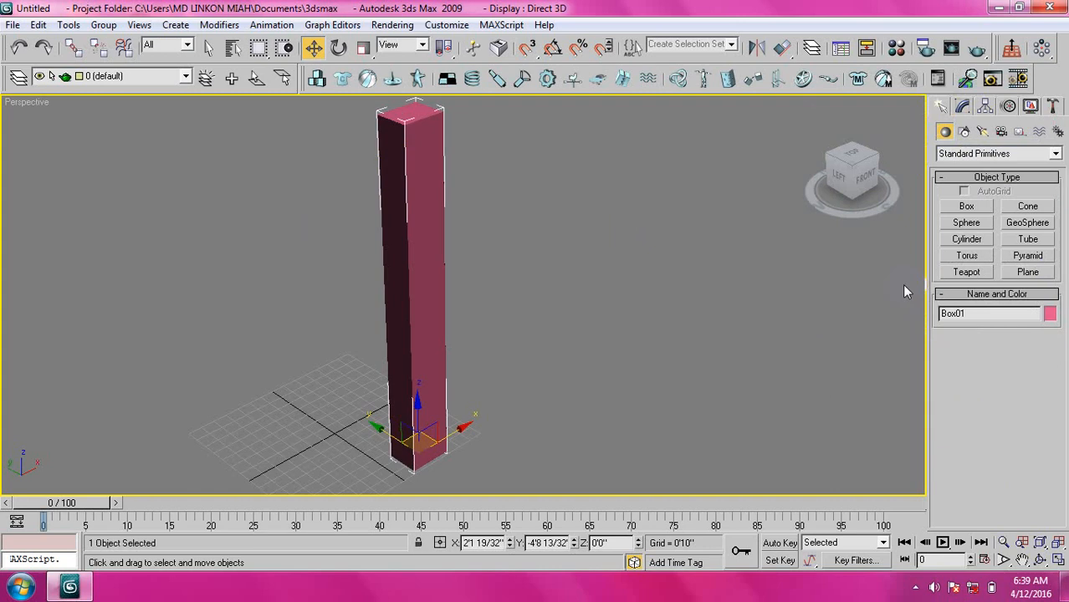
left_click(962, 107)
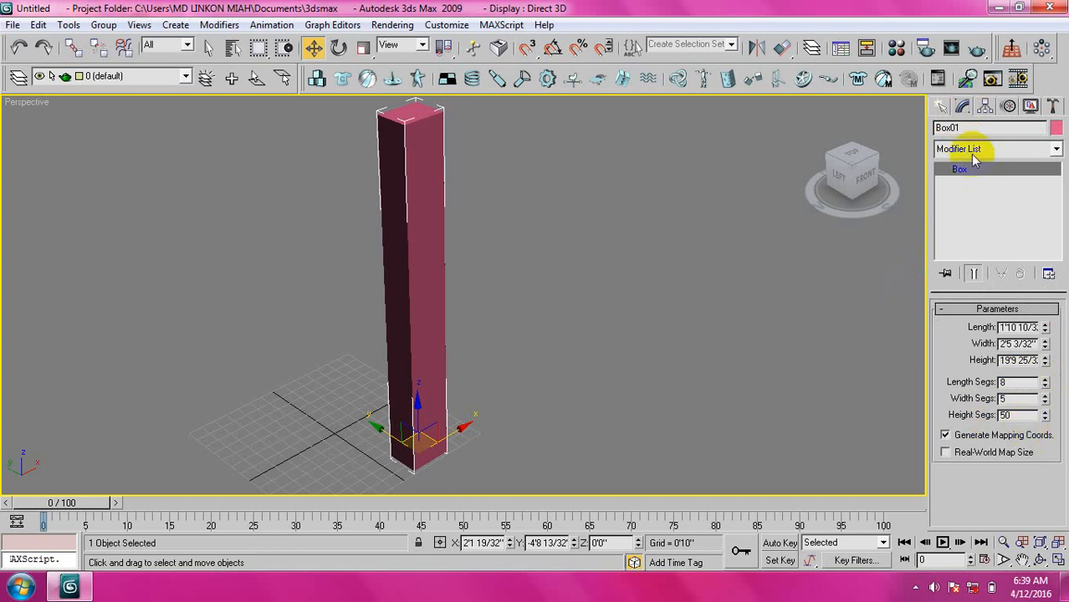
left_click(973, 150)
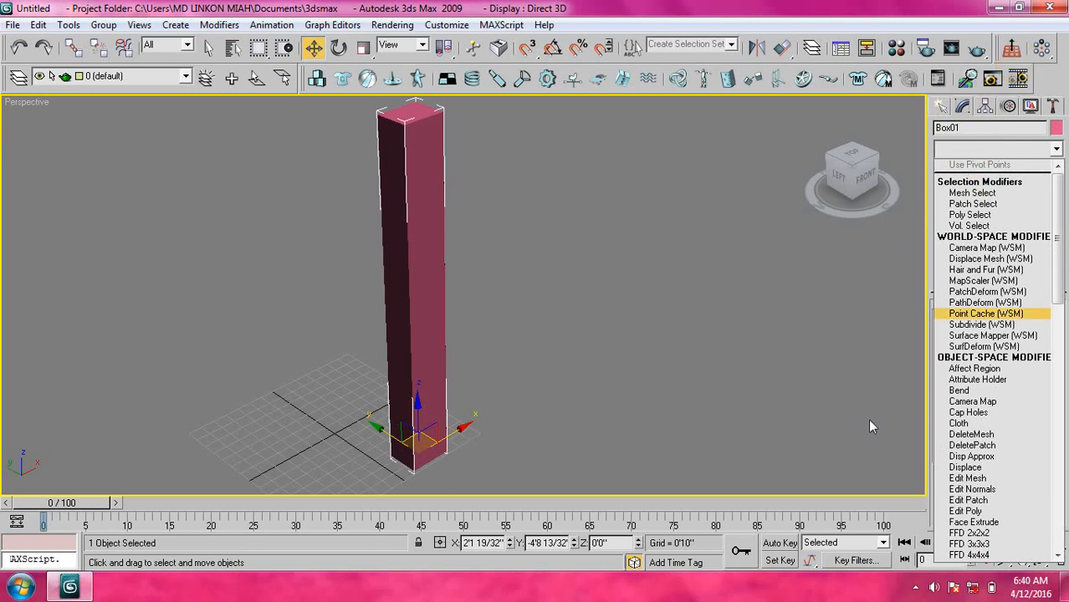
scroll(995, 344, "down", 6)
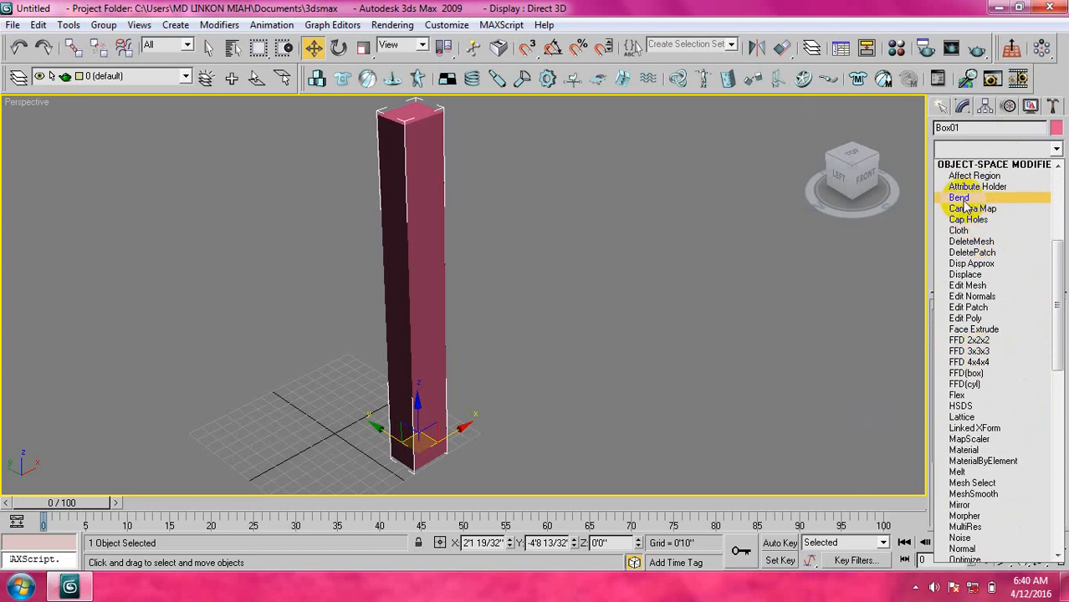
scroll(971, 217, "up", 6)
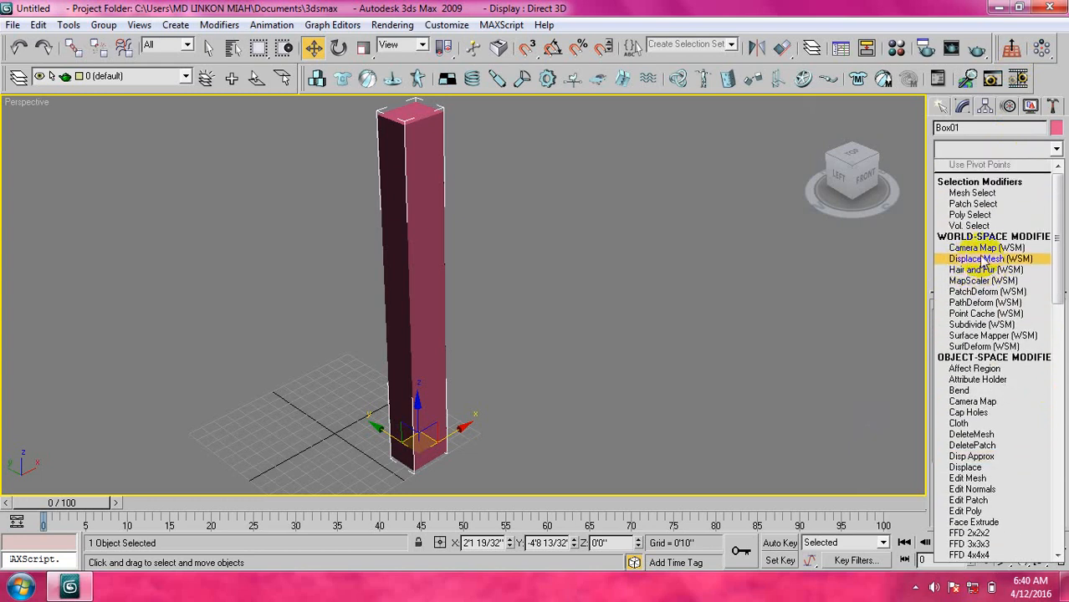
scroll(984, 264, "down", 6)
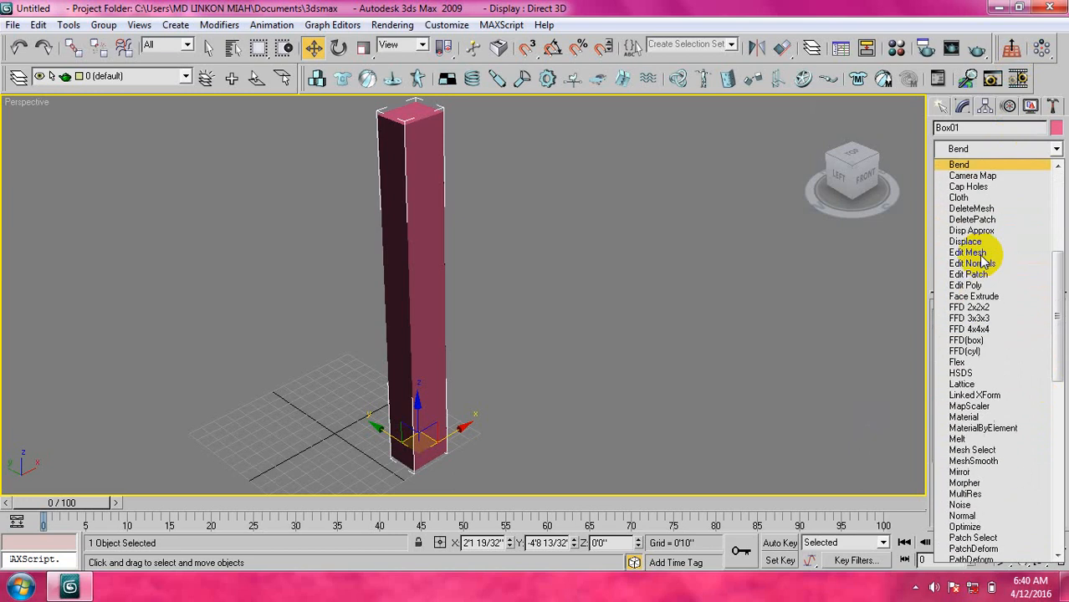
left_click(963, 167)
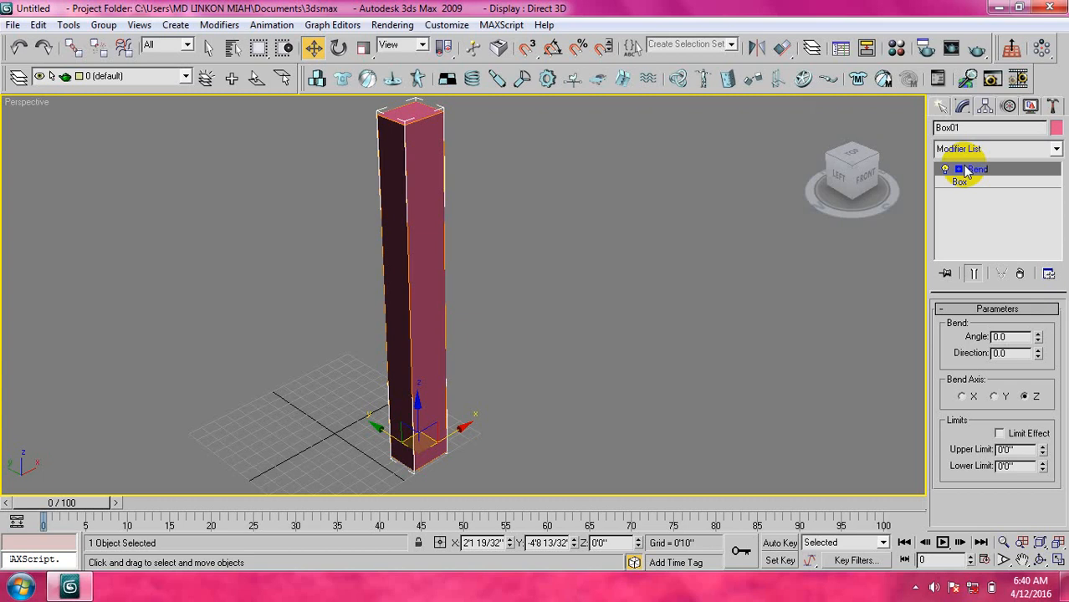
Step: Try bend angles of 80 and 90 degrees on the tall box
middle_click_drag(395, 297, 447, 324)
scroll(427, 320, "down", 3)
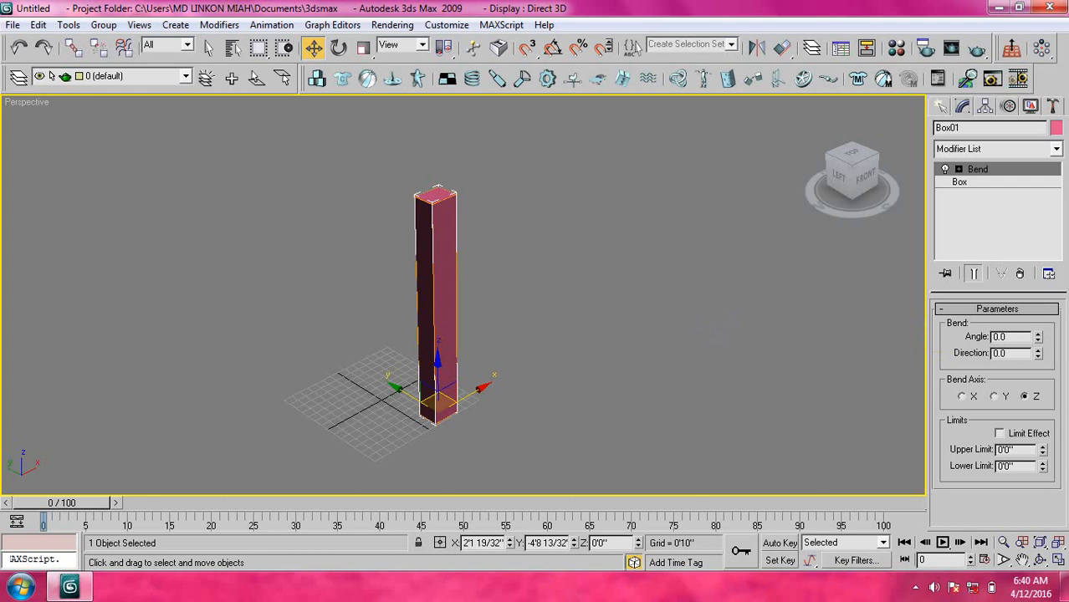
left_click(1020, 338)
type("80")
key("Return")
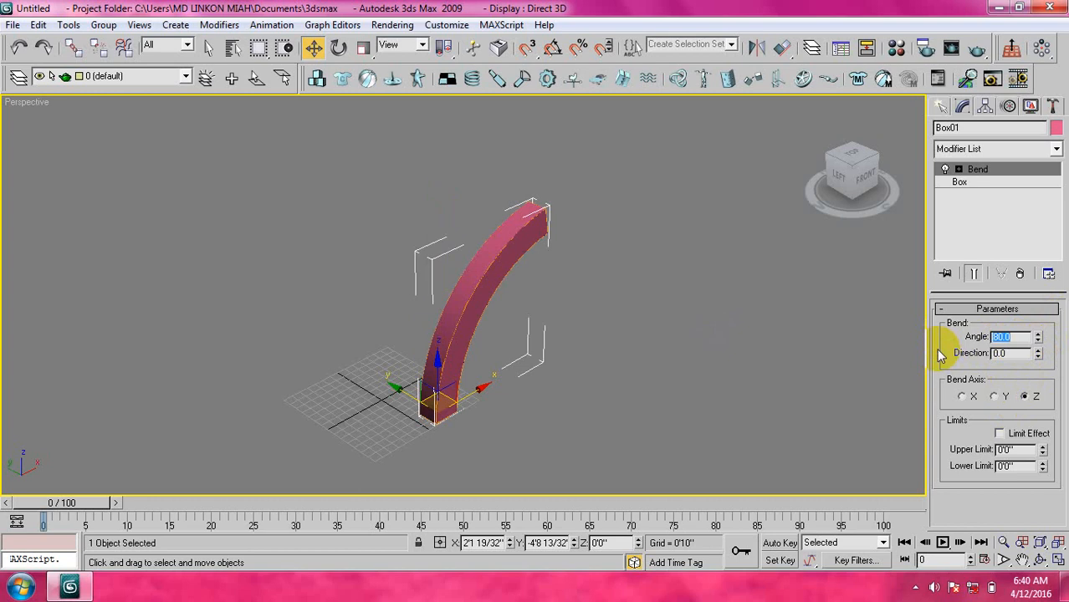
type("90")
key("Return")
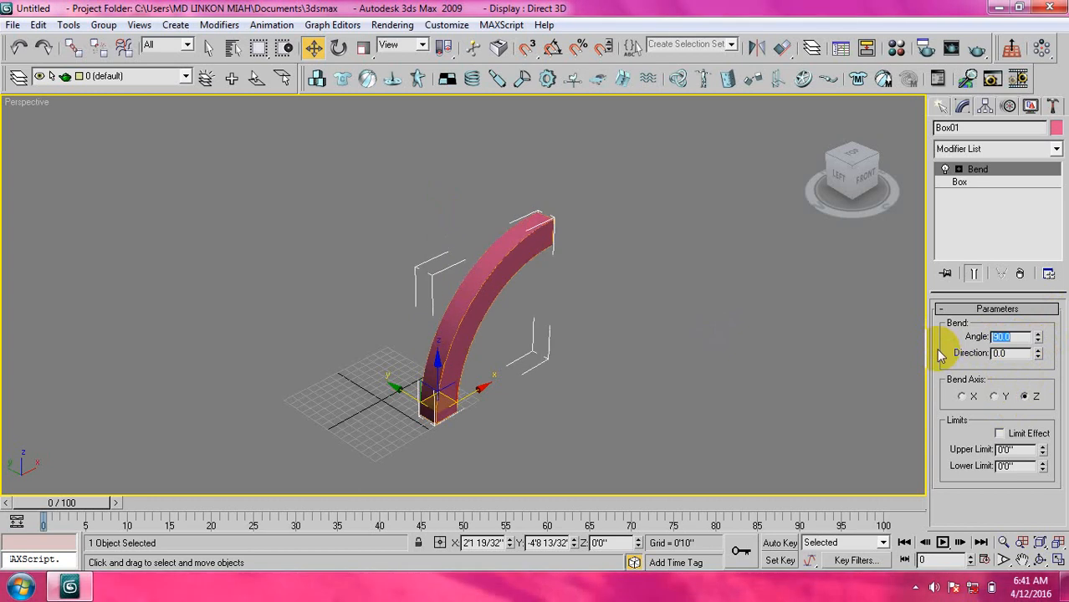
Step: Try bend angles of 4520, 180 and 88 degrees on the tall box
type("4520")
key("Return")
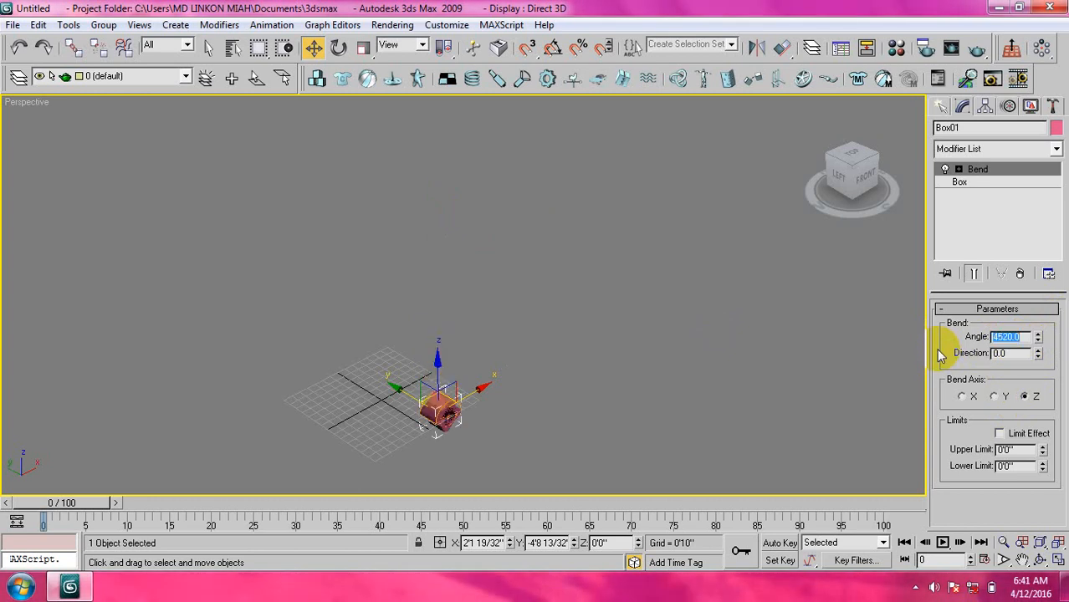
type("180")
key("Return")
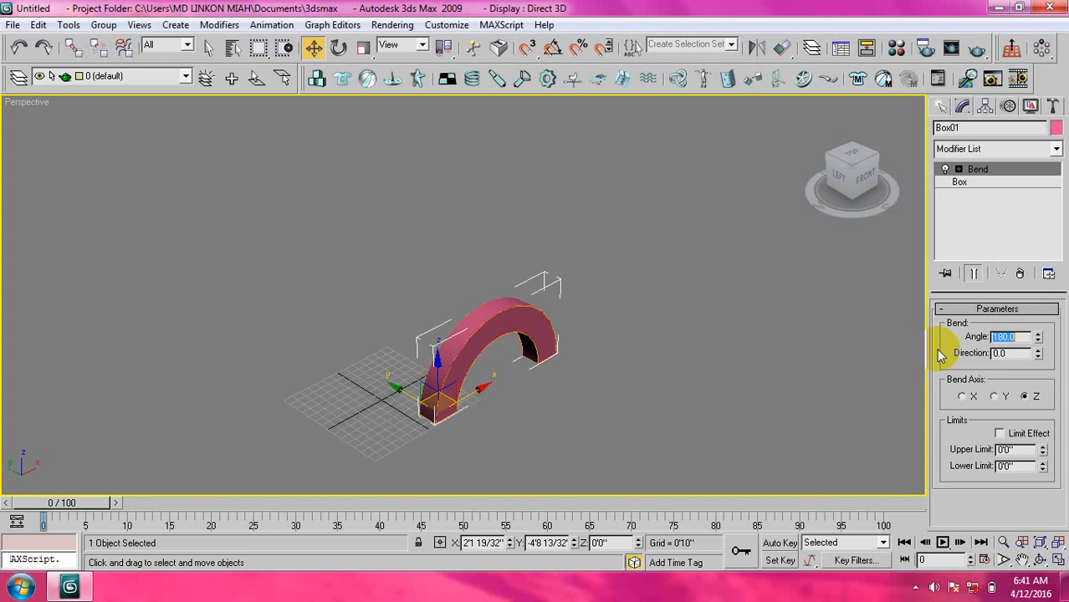
type("88")
key("Return")
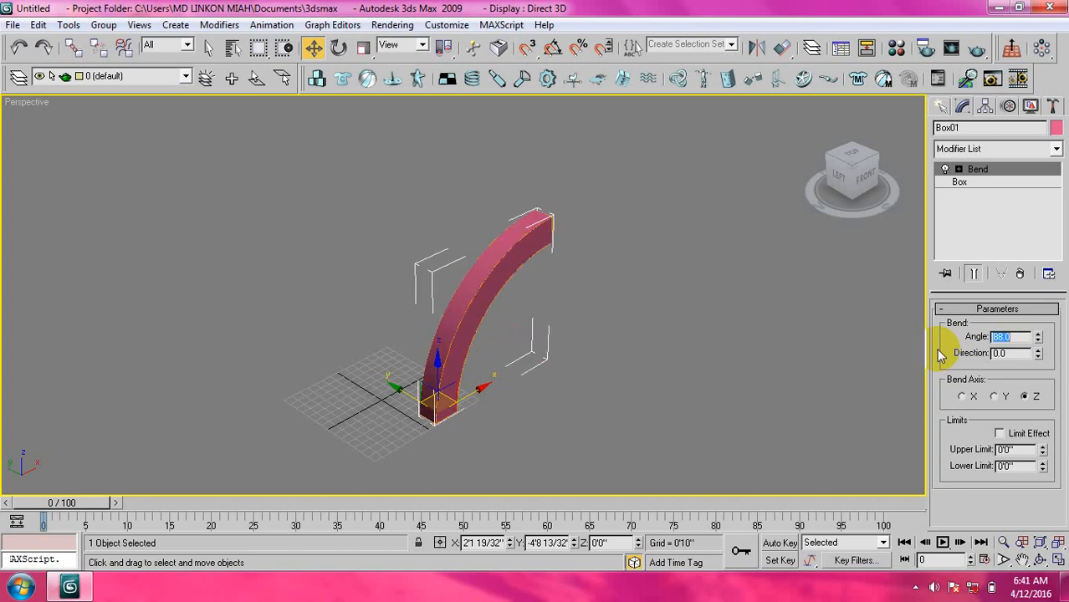
Step: Try a bend angle of -95 degrees on the tall box and enter 8520 without applying it
type("-95")
key("Return")
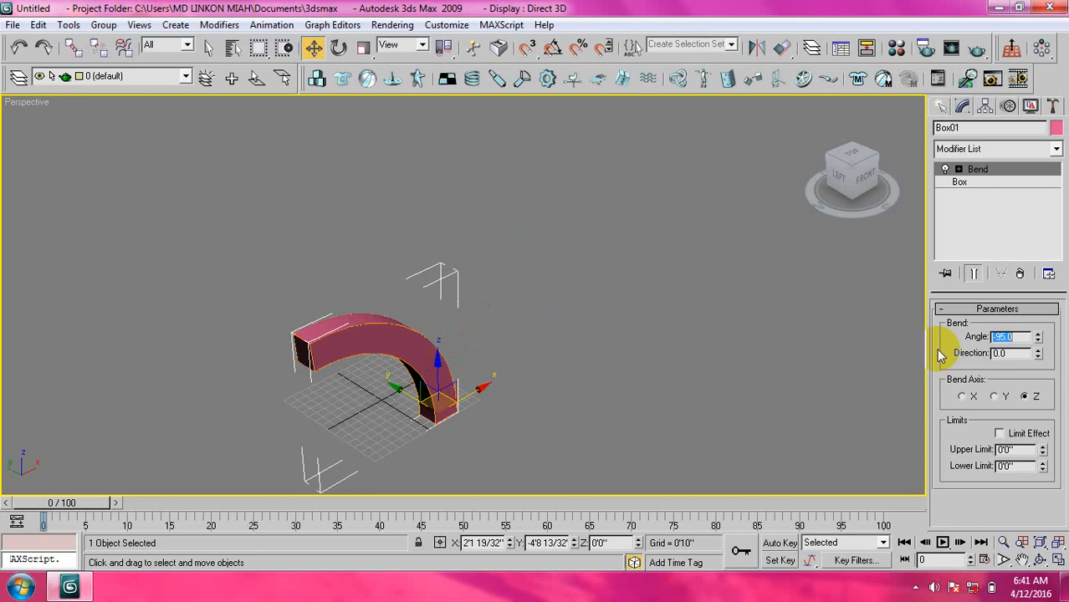
type("8520")
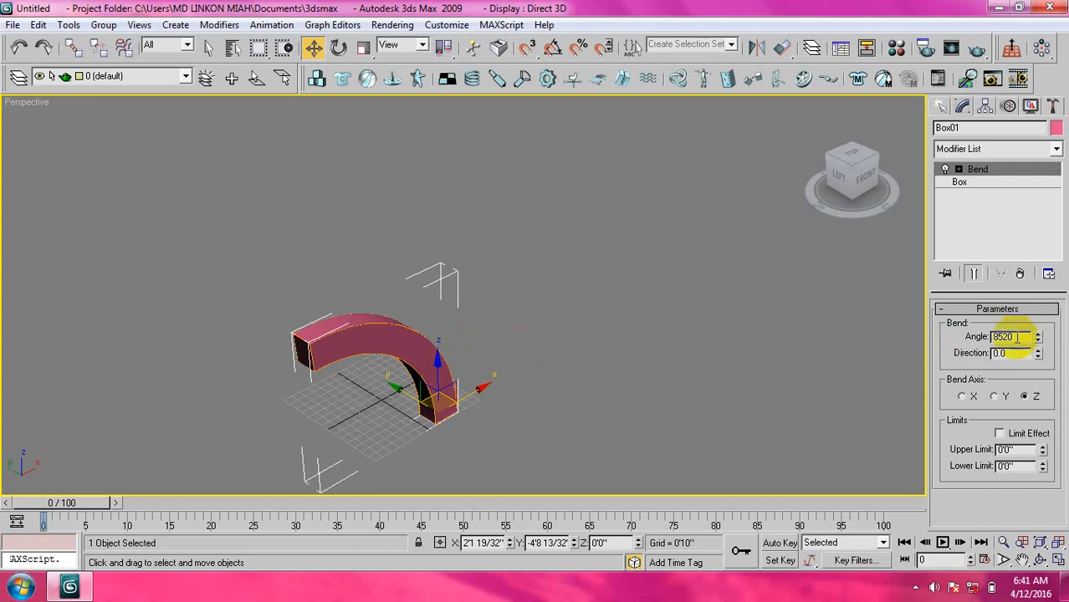
left_click_drag(1015, 338, 971, 343)
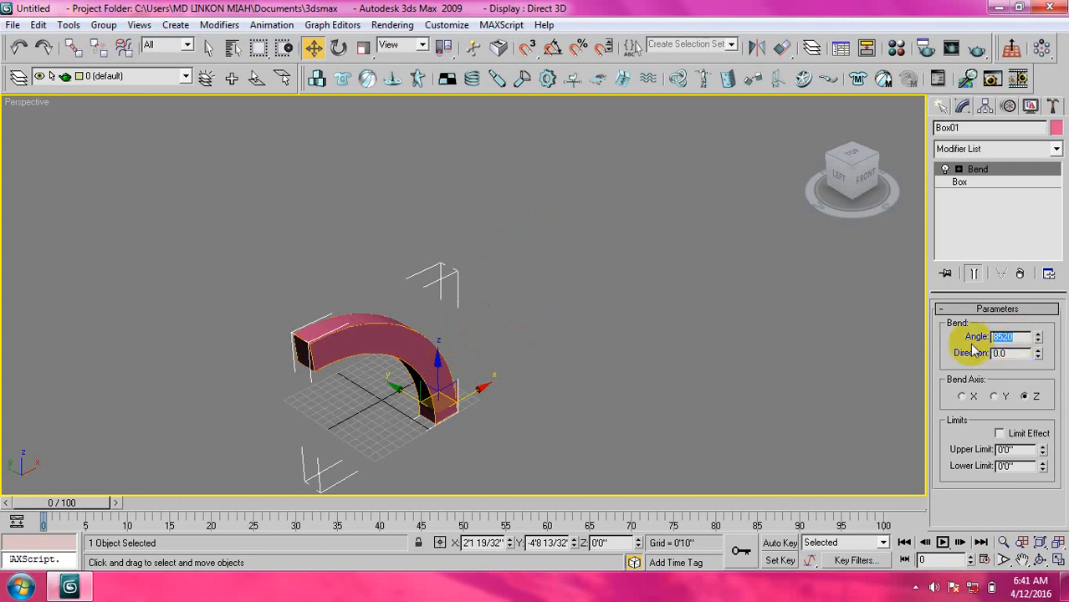
Step: Vary the tall box's bend angle interactively through negative and positive values, and leave it at 55.5
left_click(1038, 335)
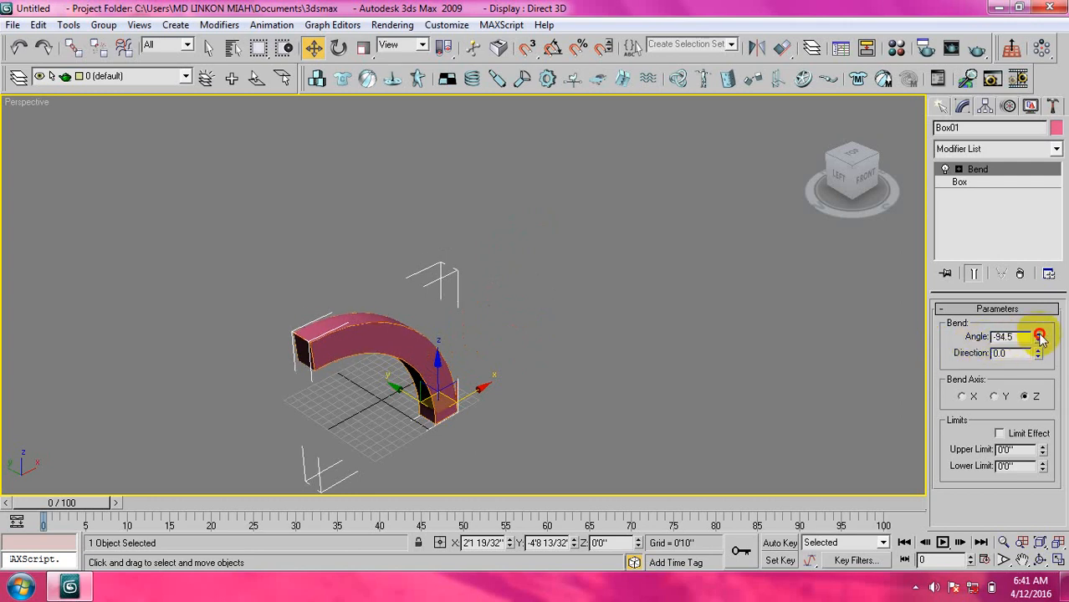
left_click_drag(1040, 334, 1046, 201)
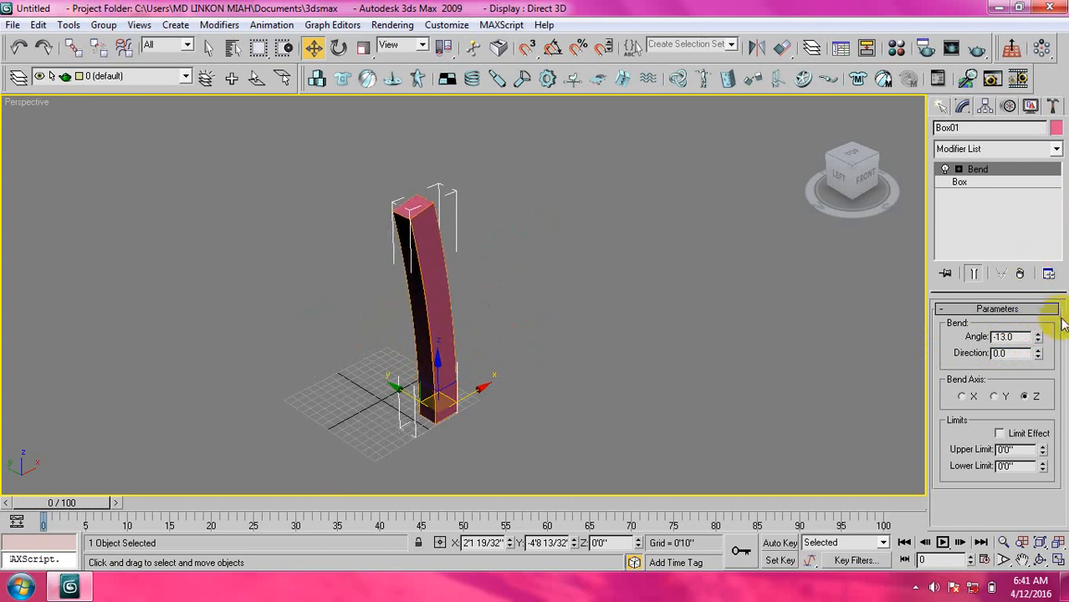
left_click_drag(1038, 336, 1059, 213)
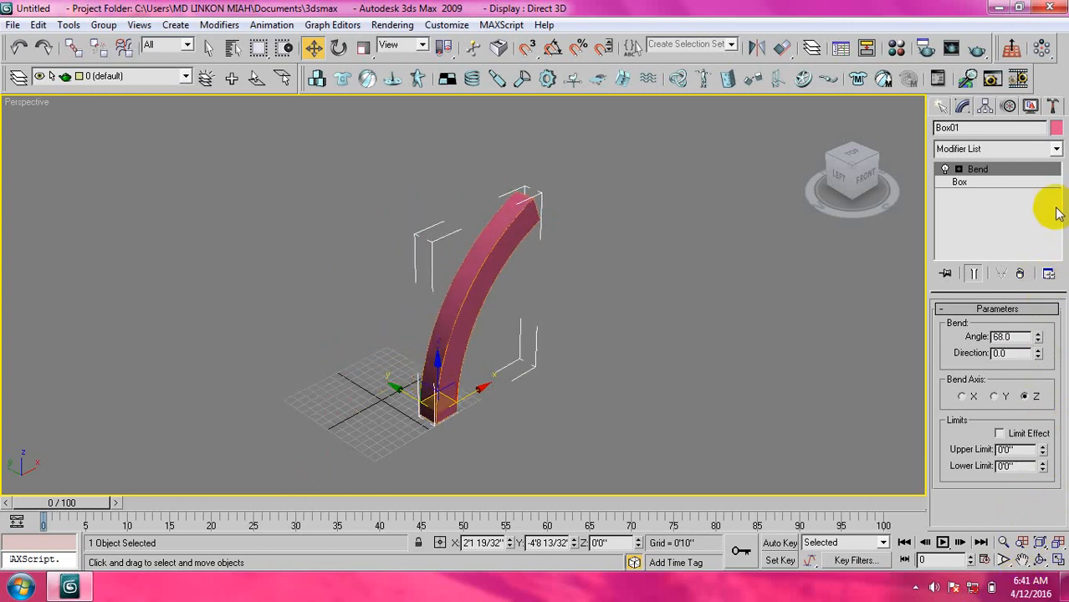
mouse_move(1038, 340)
left_mouse_down()
mouse_move(1041, 134)
mouse_move(1039, 577)
mouse_move(1015, 199)
mouse_move(1037, 376)
mouse_move(1037, 536)
mouse_move(1040, 339)
left_mouse_up()
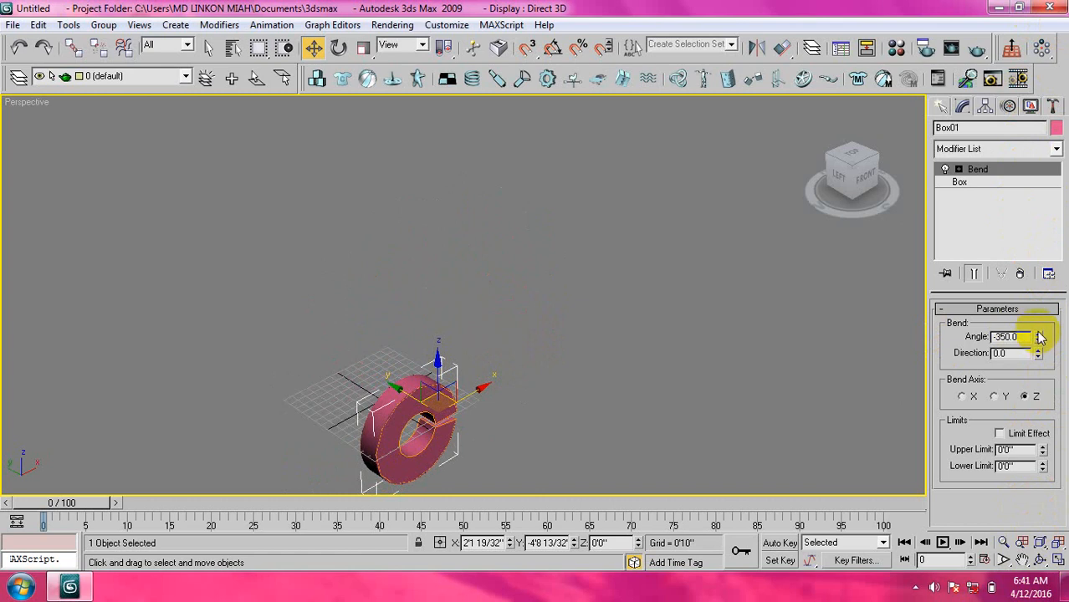
left_click_drag(1039, 337, 997, 98)
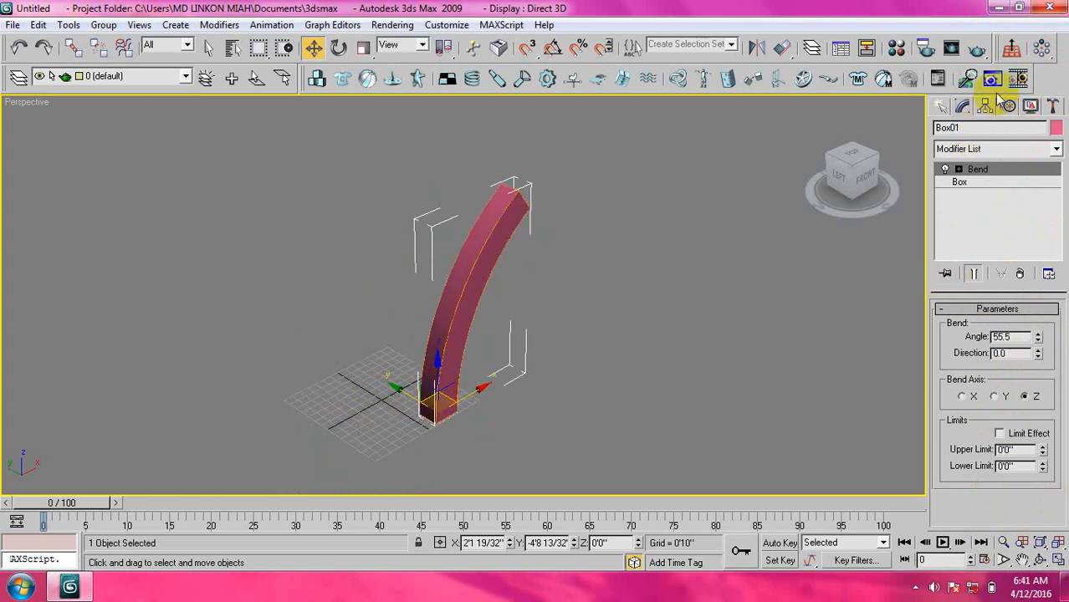
Step: In the Front view, mirror the bent box across X as a copy and move the copy along X to about 32'7"
key("f")
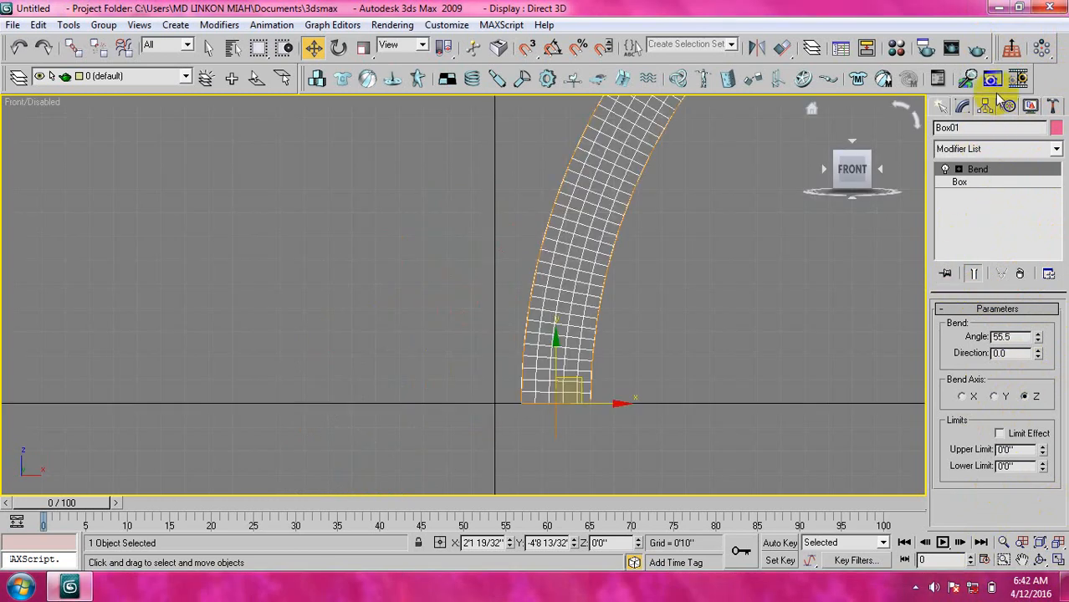
key("z")
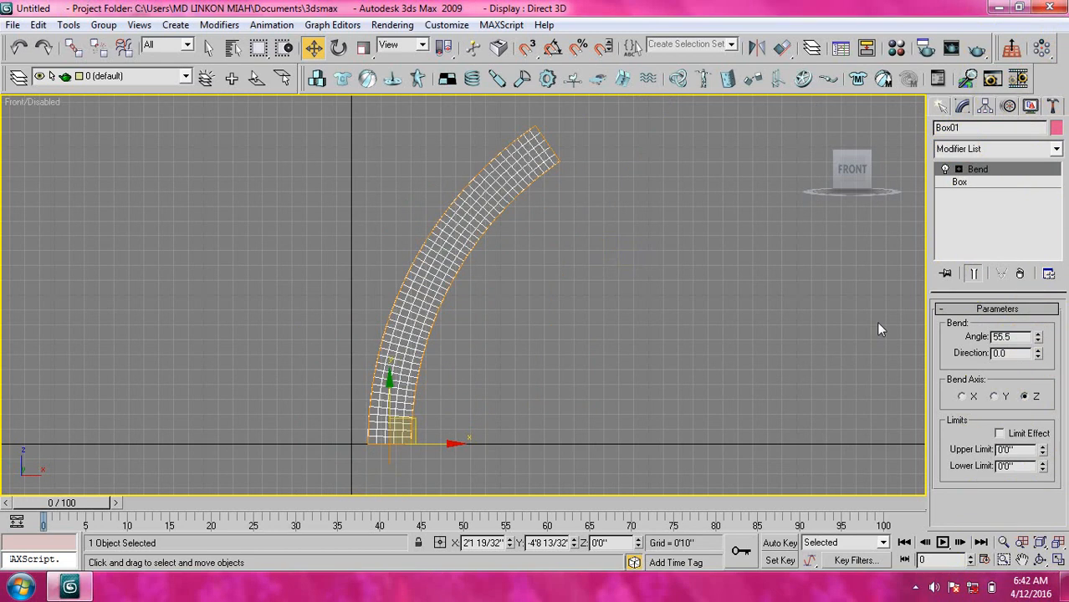
middle_click_drag(594, 299, 446, 276)
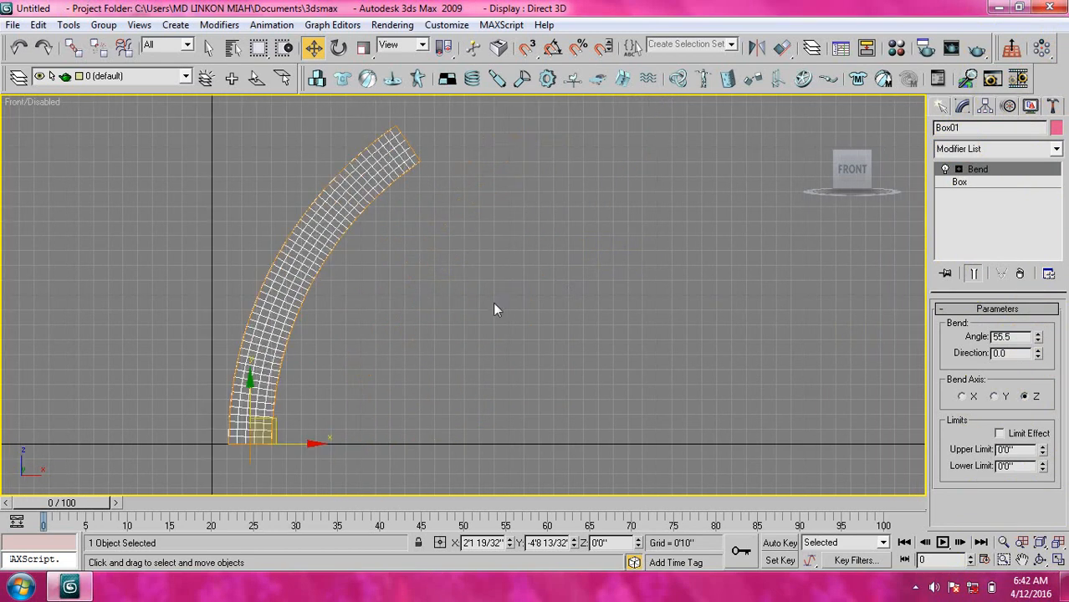
left_click(756, 46)
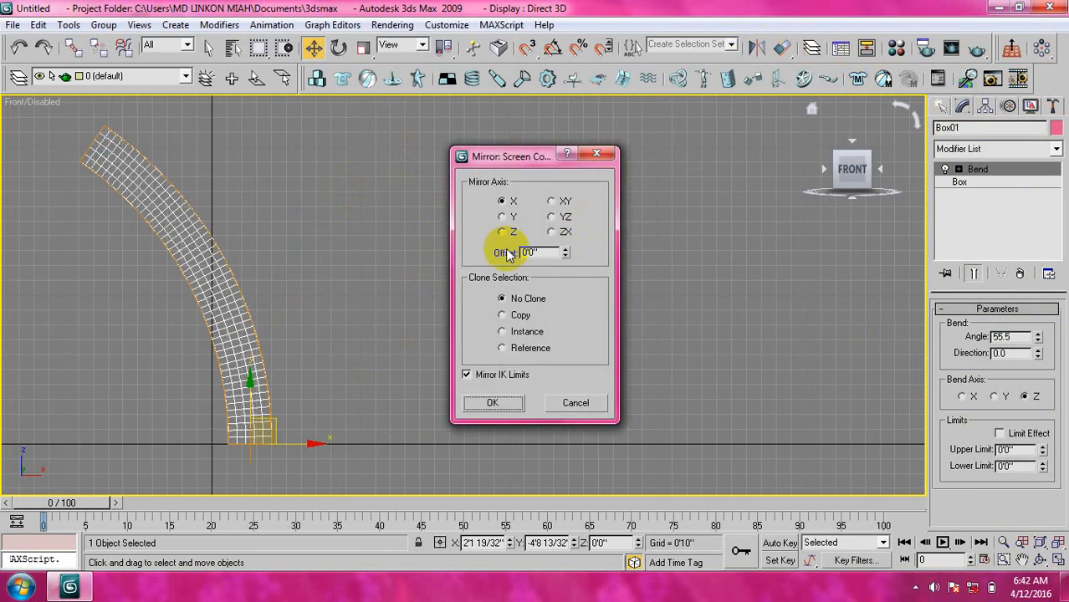
left_click(522, 315)
left_click(491, 403)
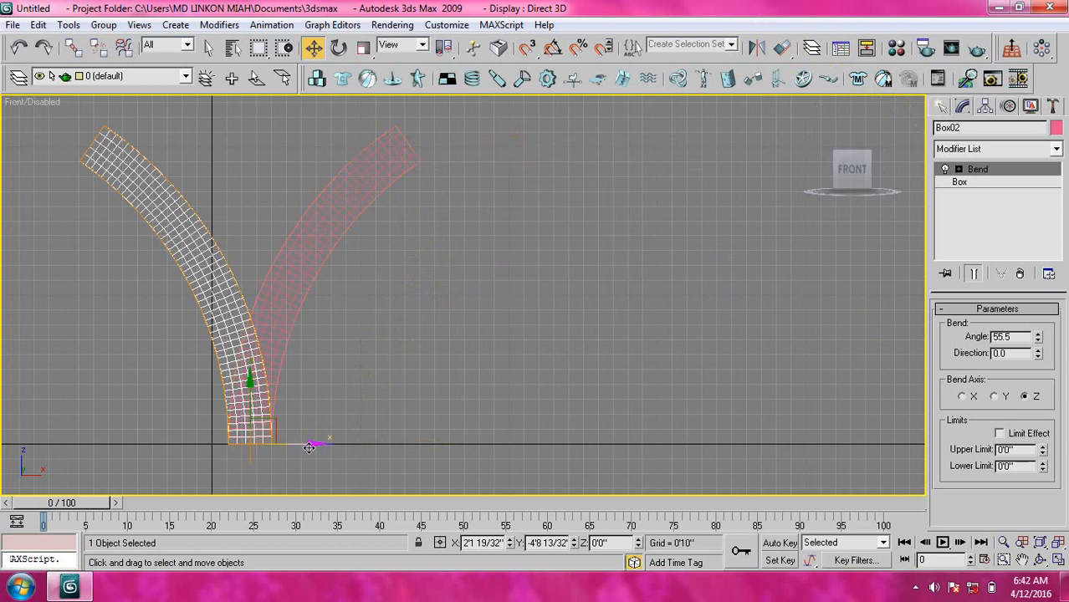
left_click_drag(309, 449, 854, 438)
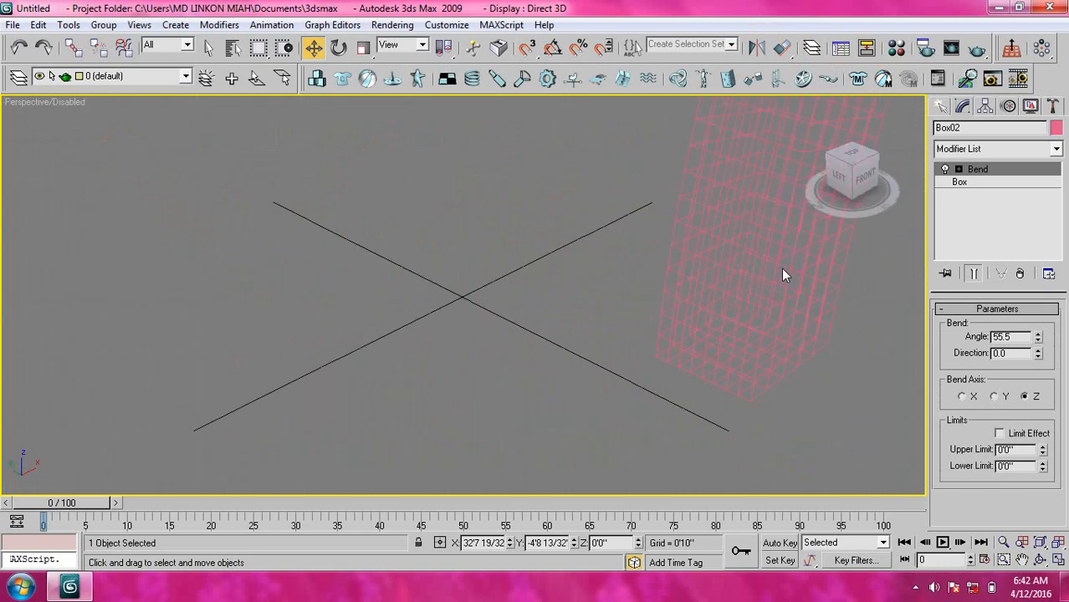
Step: Show both bent boxes shaded in the Perspective view, select them together and clear the selection
key("z")
key("F3")
mouse_move(525, 309)
middle_mouse_down()
mouse_move(554, 294)
mouse_move(566, 307)
middle_mouse_up()
scroll(595, 310, "down", 5)
key("F3")
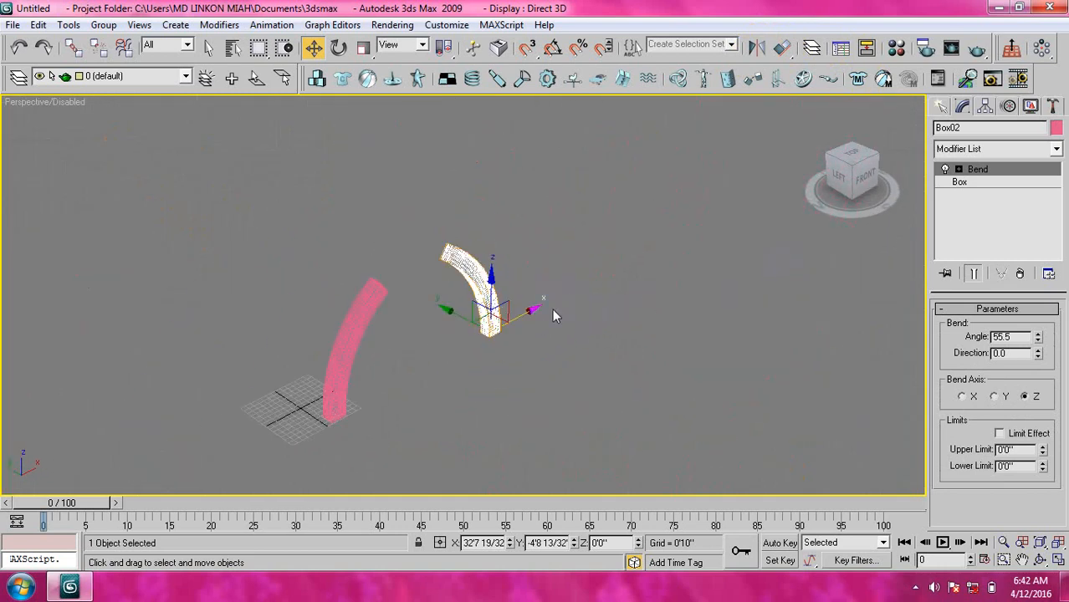
key("F3")
scroll(468, 318, "up", 4)
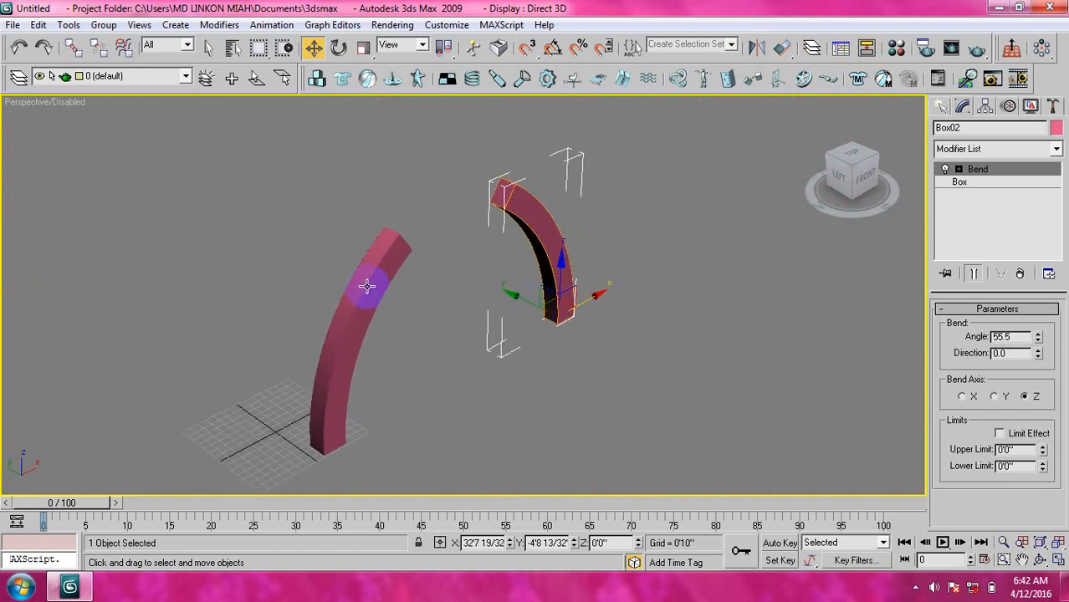
left_click(368, 287, "ctrl")
left_click(648, 282)
Step: Change the mirrored copy's bend angle interactively to -115.5 and show it in the Front view
left_click(543, 243)
left_click_drag(1040, 341, 1041, 23)
key("f")
key("z")
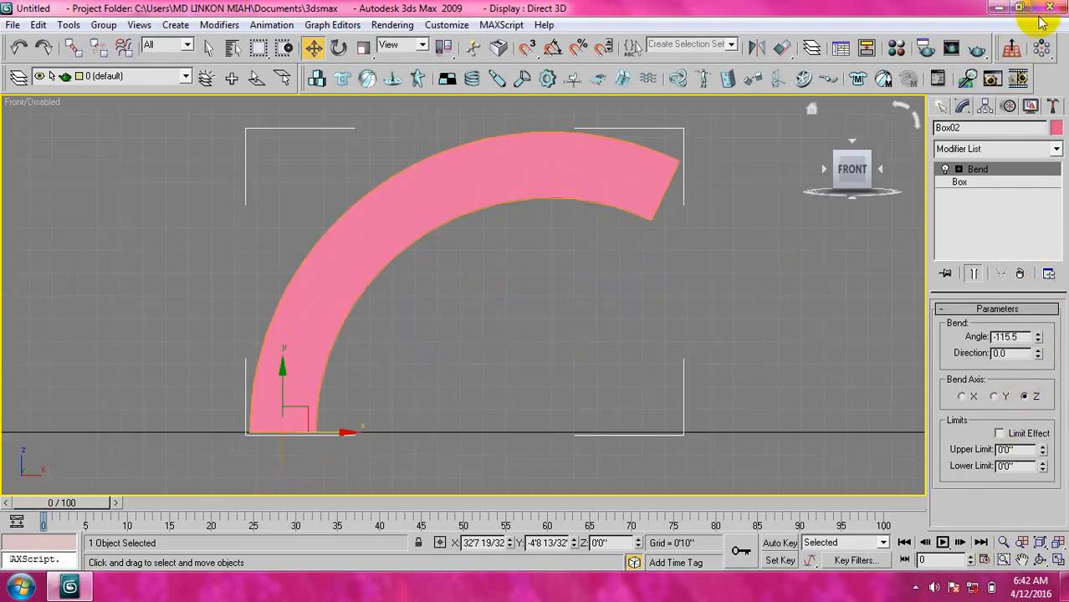
scroll(462, 238, "down", 4)
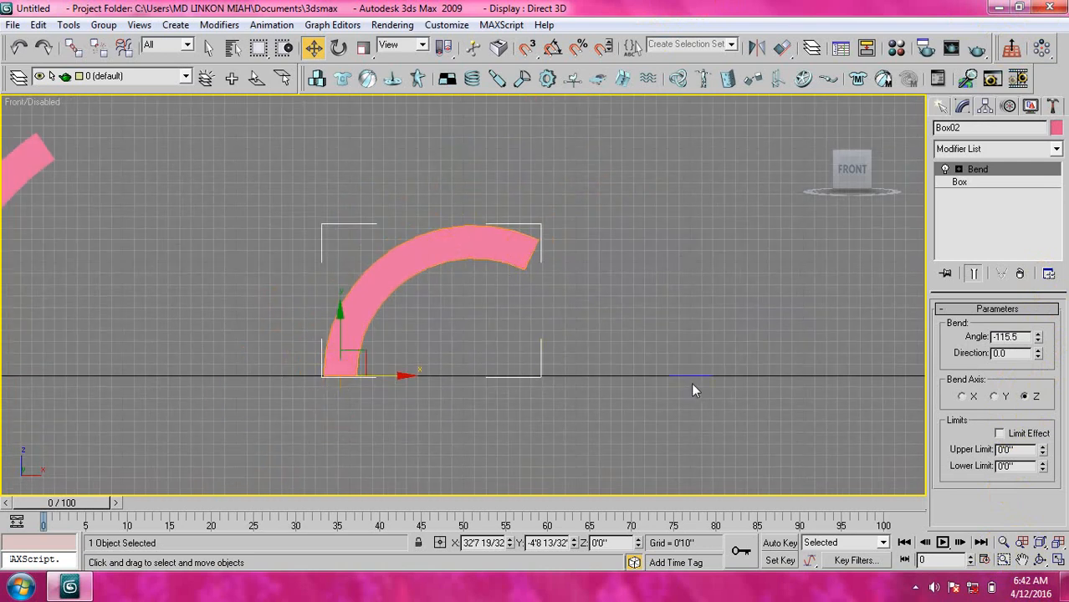
Step: Try a bend angle of 180 on the mirrored copy, and change it interactively to -81.5
double_click(1025, 335)
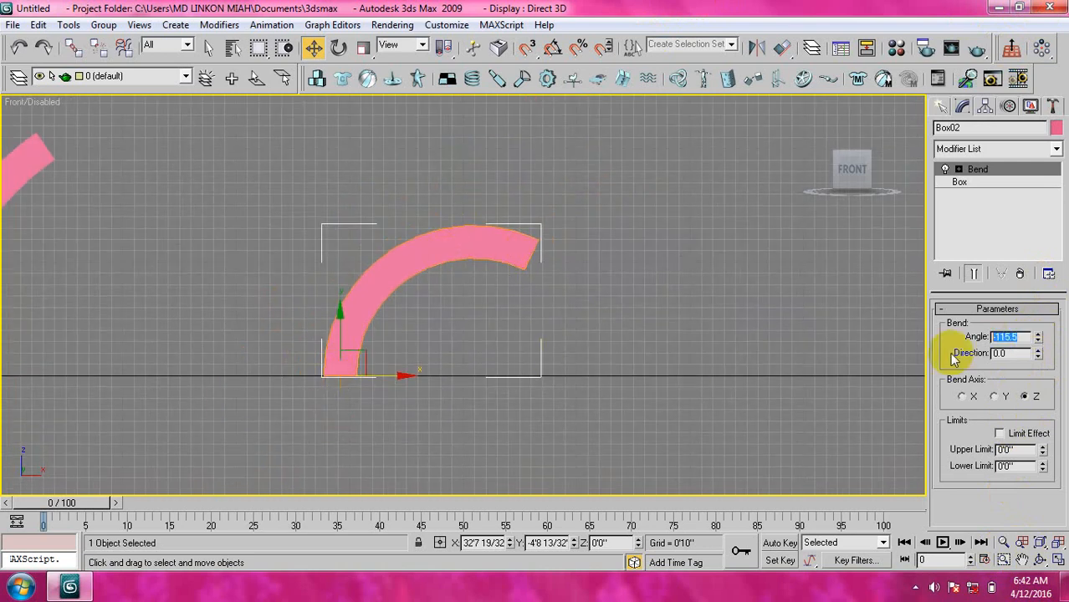
type("180")
key("Return")
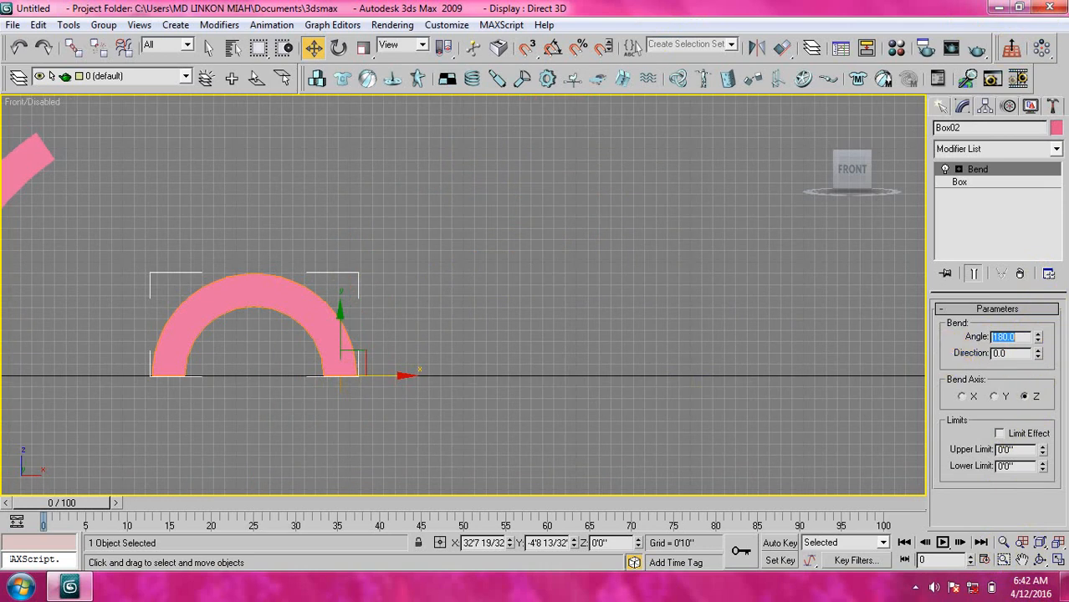
left_click_drag(1037, 336, 999, 21)
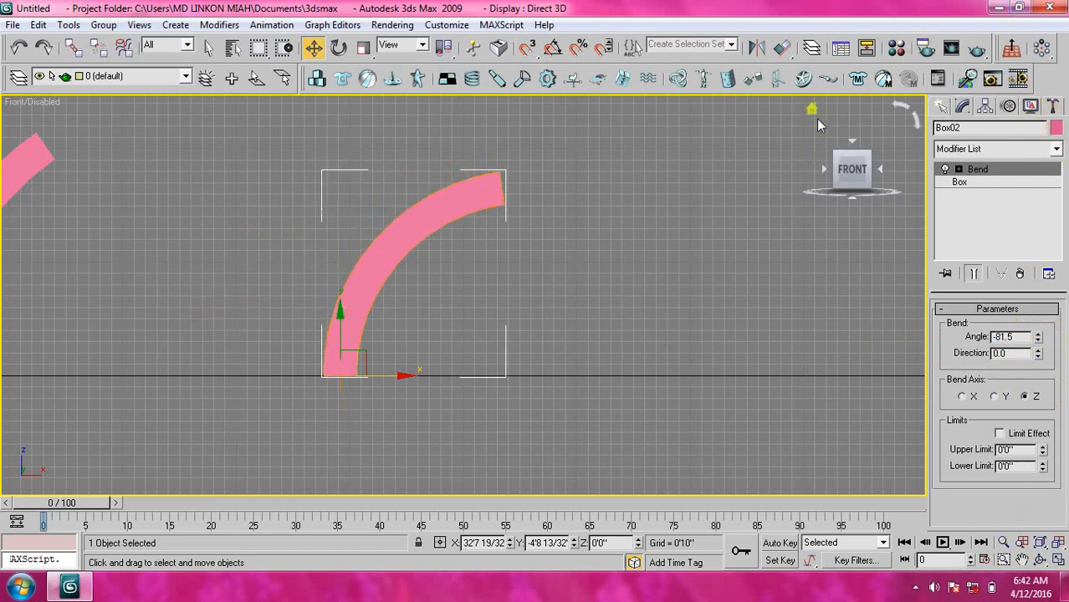
Step: In the Perspective view, change the mirrored copy's bend direction to -55 and its bend angle to -52
left_click(812, 108)
middle_click_drag(527, 273, 521, 269)
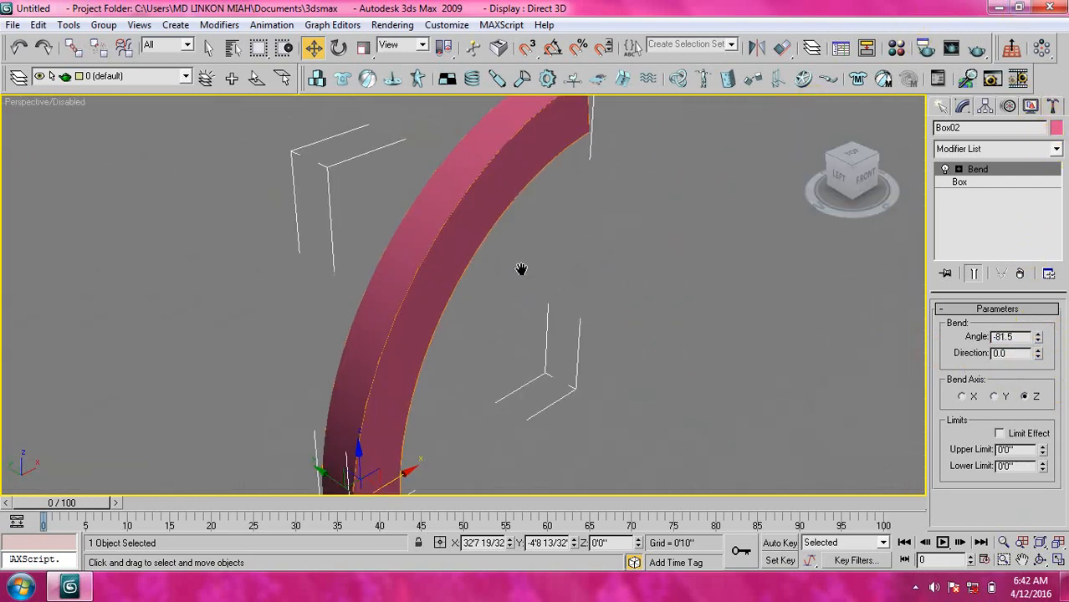
scroll(535, 285, "down", 5)
scroll(578, 314, "up", 3)
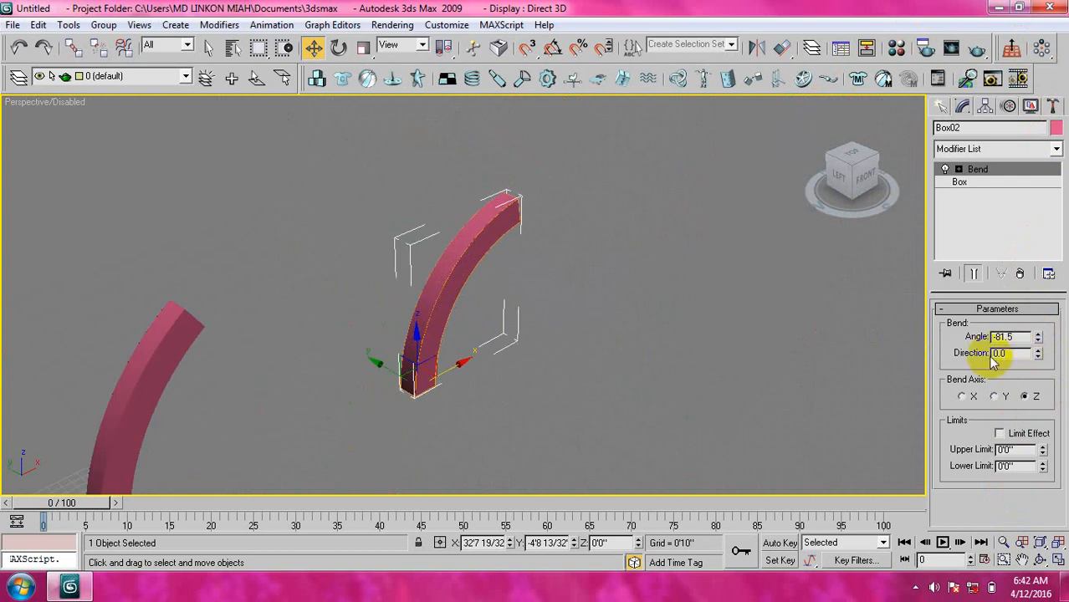
left_click_drag(1038, 354, 862, 574)
left_click_drag(1055, 307, 1053, 401)
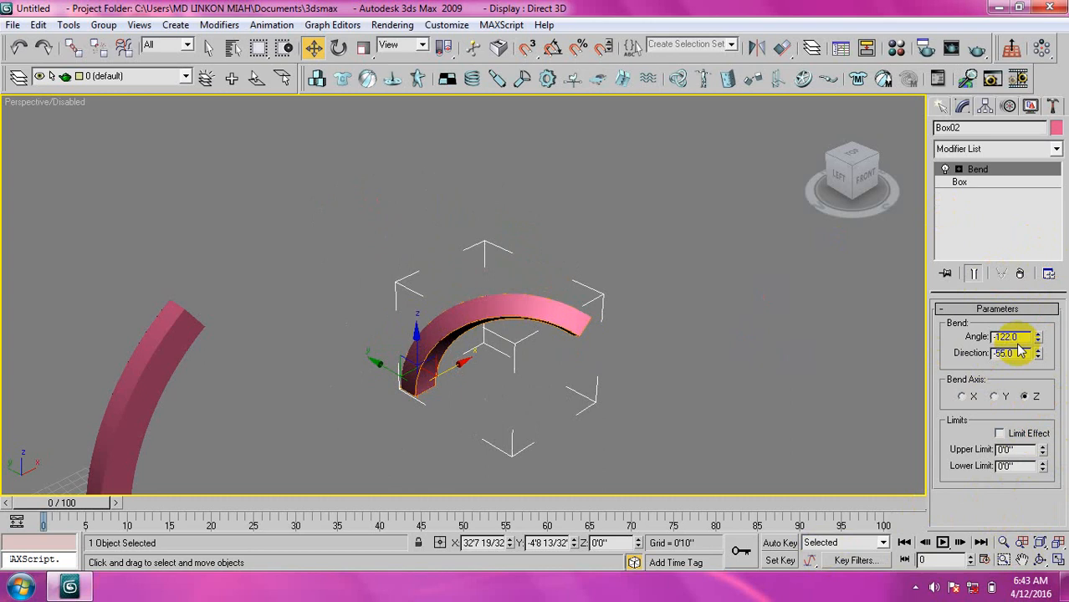
left_click_drag(1038, 338, 877, 225)
scroll(676, 301, "down", 3)
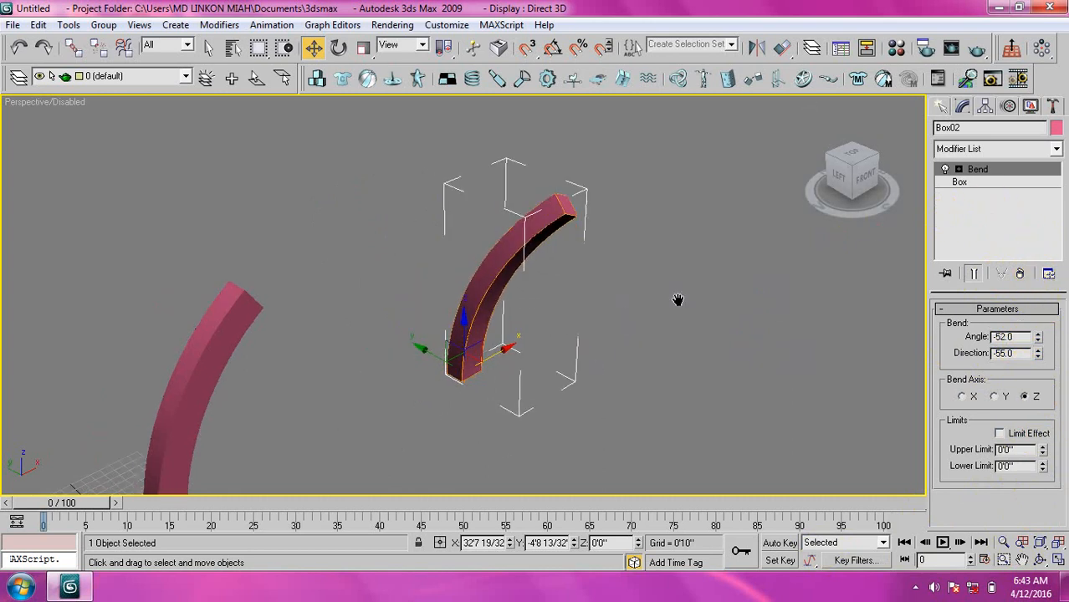
Step: Delete both bent boxes together, undo the deletion and clear the selection
left_click_drag(692, 219, 207, 388)
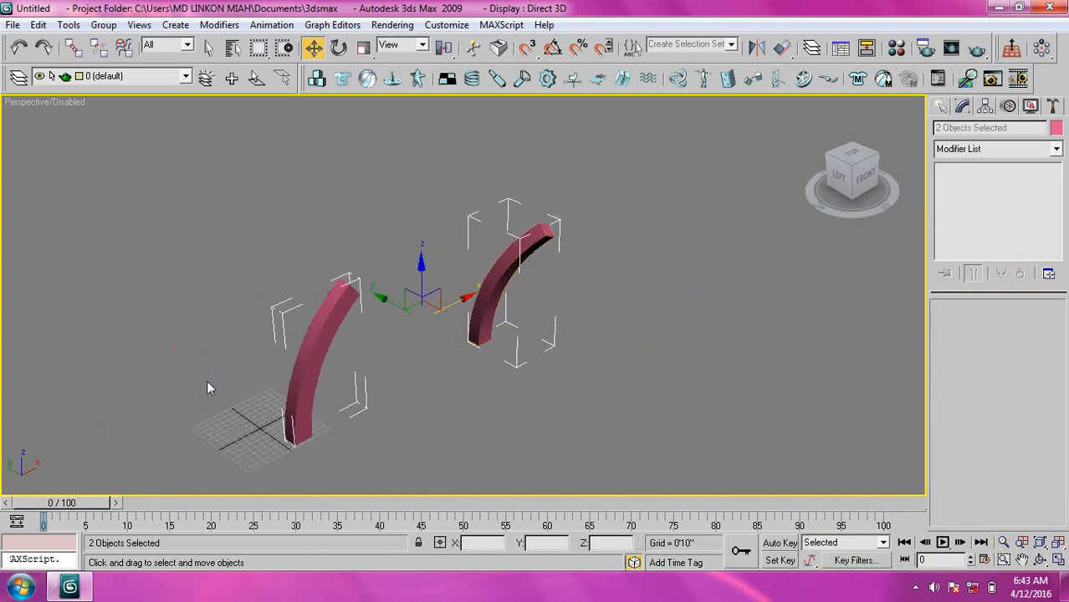
key("Delete")
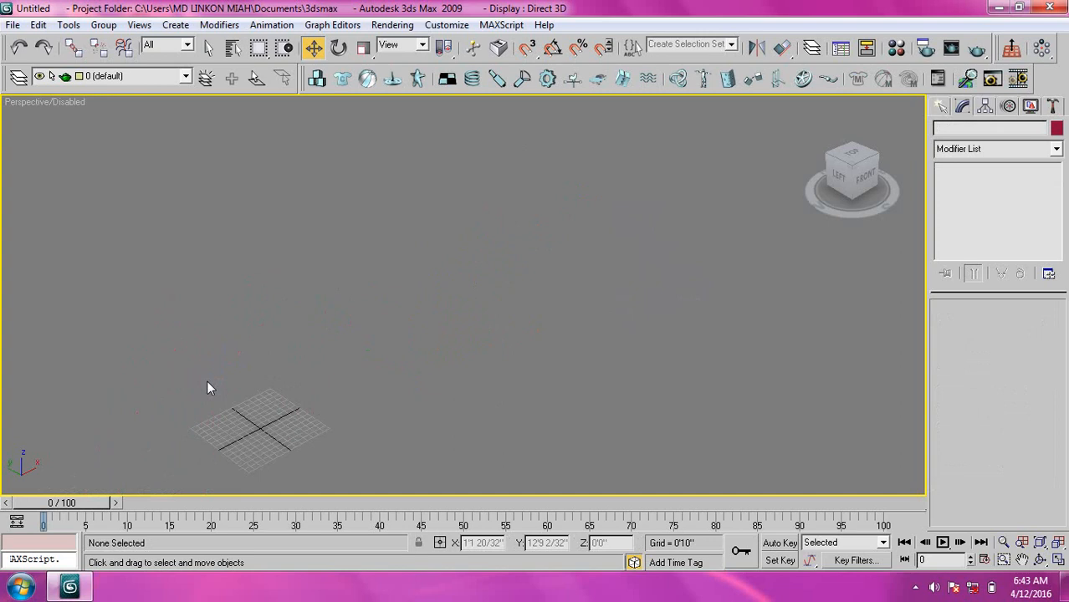
key("ctrl+z")
left_click(544, 312)
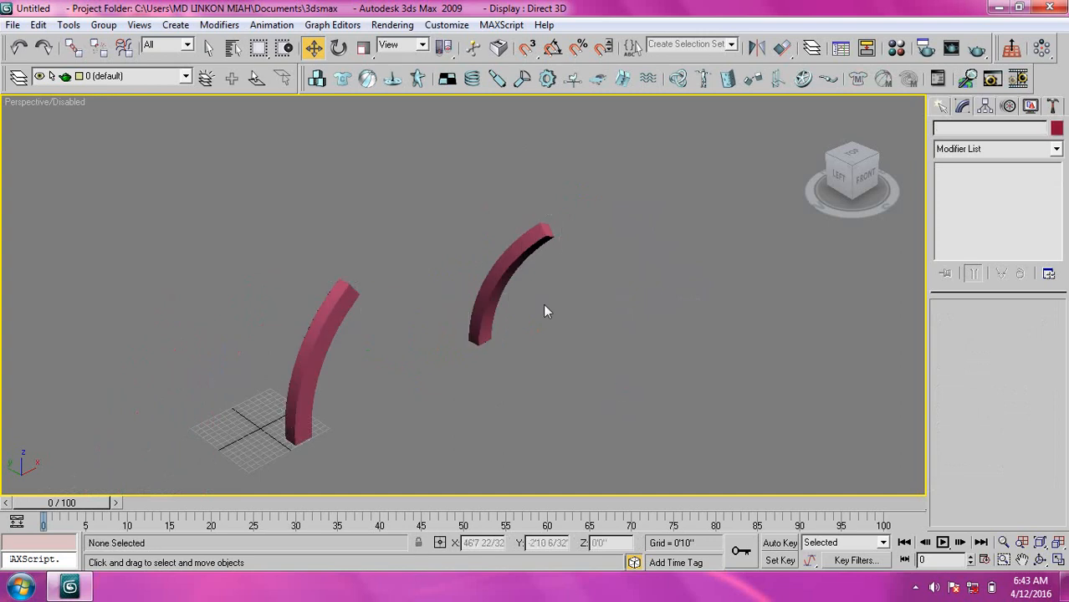
Step: Select the mirrored copy and nearly straighten it by changing its bend angle interactively to -0.5
left_click(508, 262)
scroll(626, 317, "up", 5)
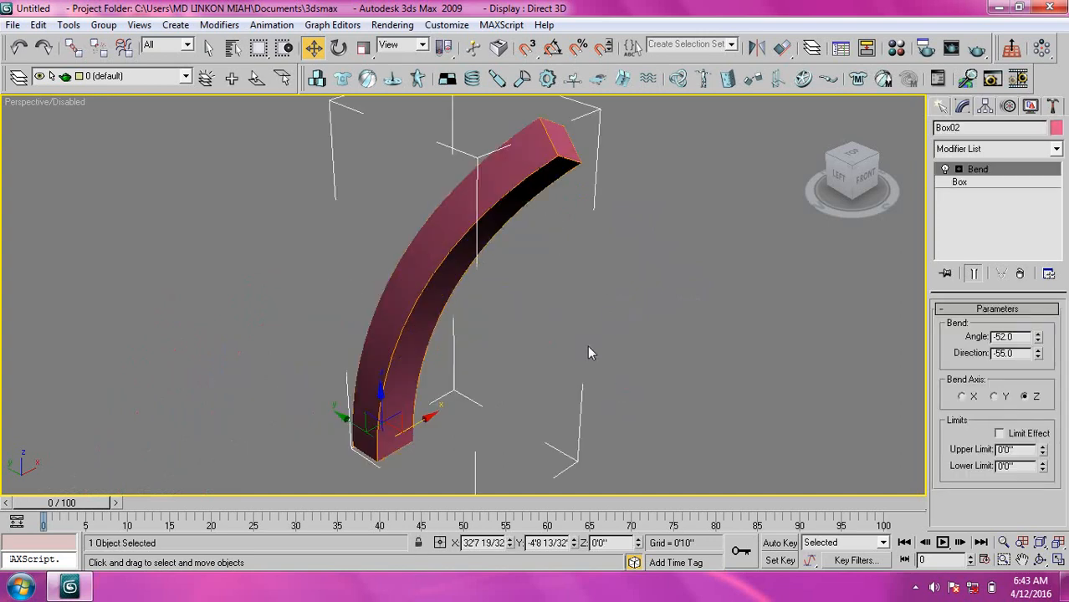
scroll(616, 364, "down", 7)
scroll(522, 355, "up", 3)
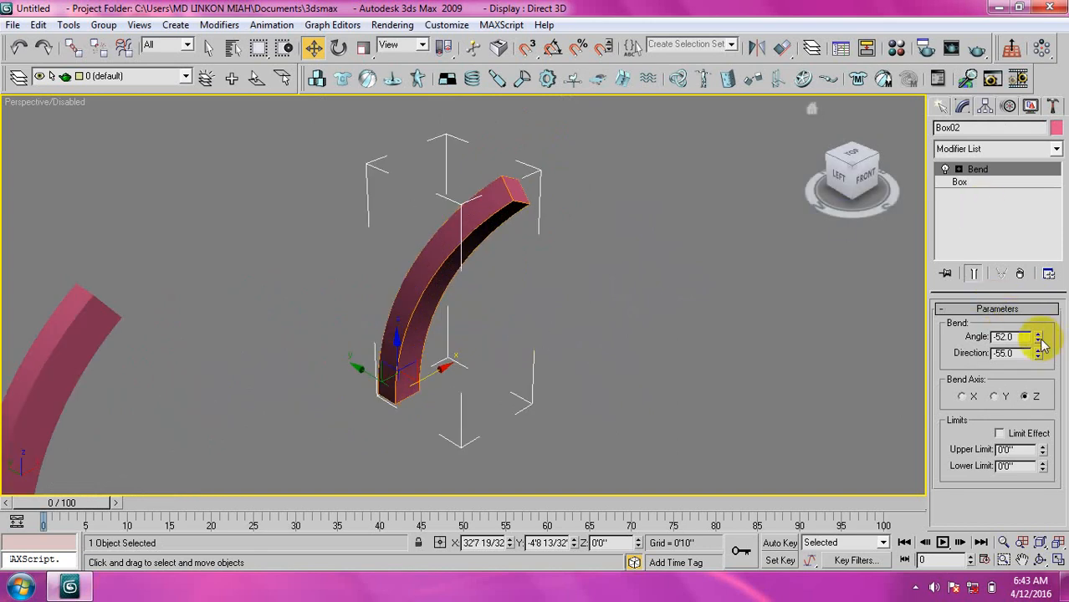
left_click_drag(1039, 340, 1046, 257)
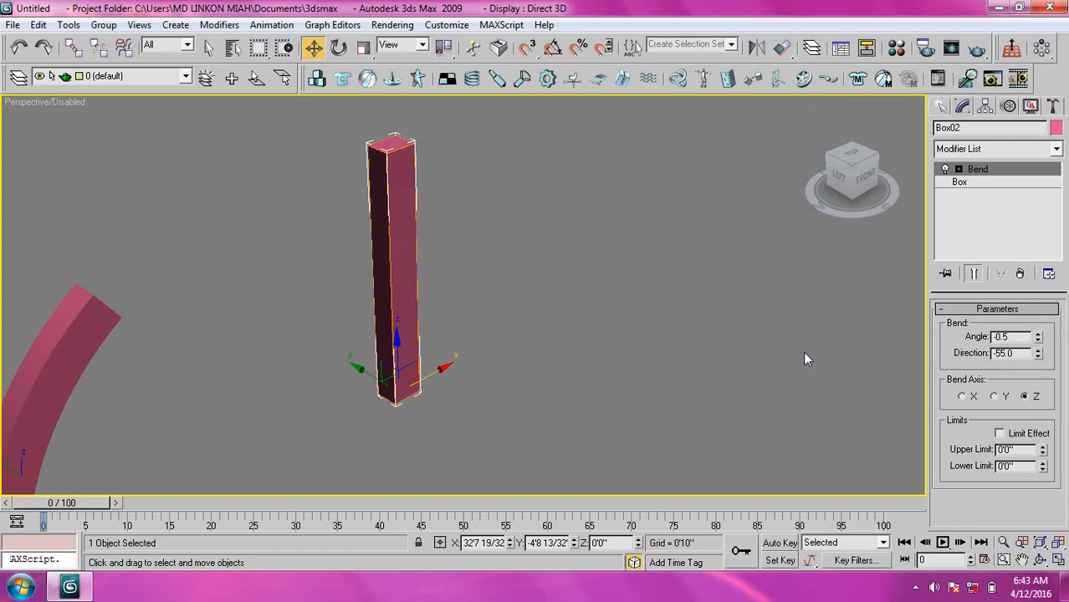
left_click(519, 211)
left_click(398, 184)
Step: Resize the copy's base box to about 5'3" long, 5'3" wide and 15'10" high, with 1 height segment
left_click(959, 184)
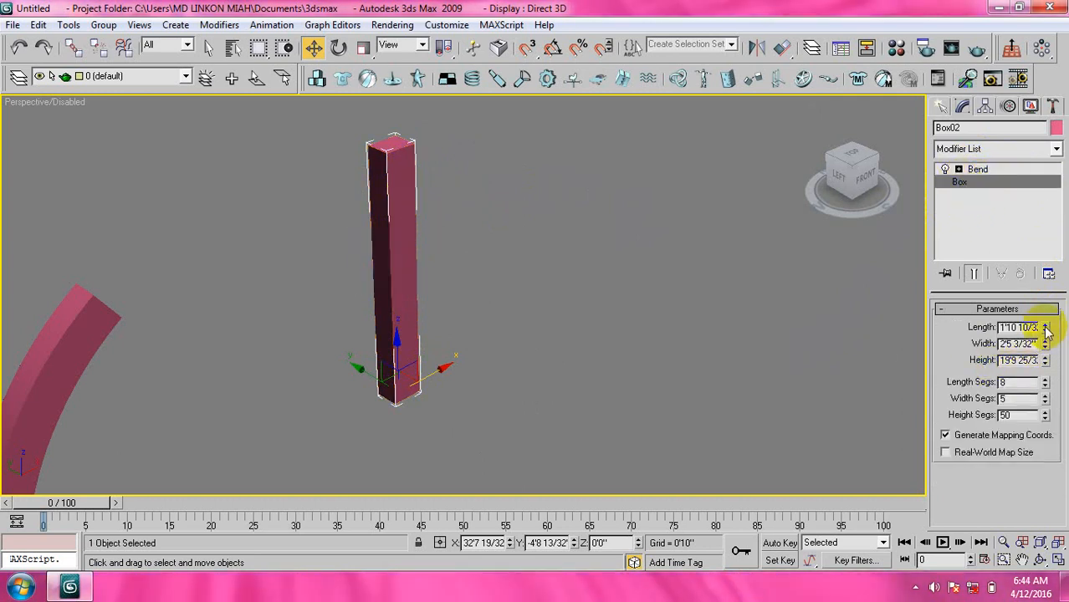
left_click_drag(1047, 332, 1050, 276)
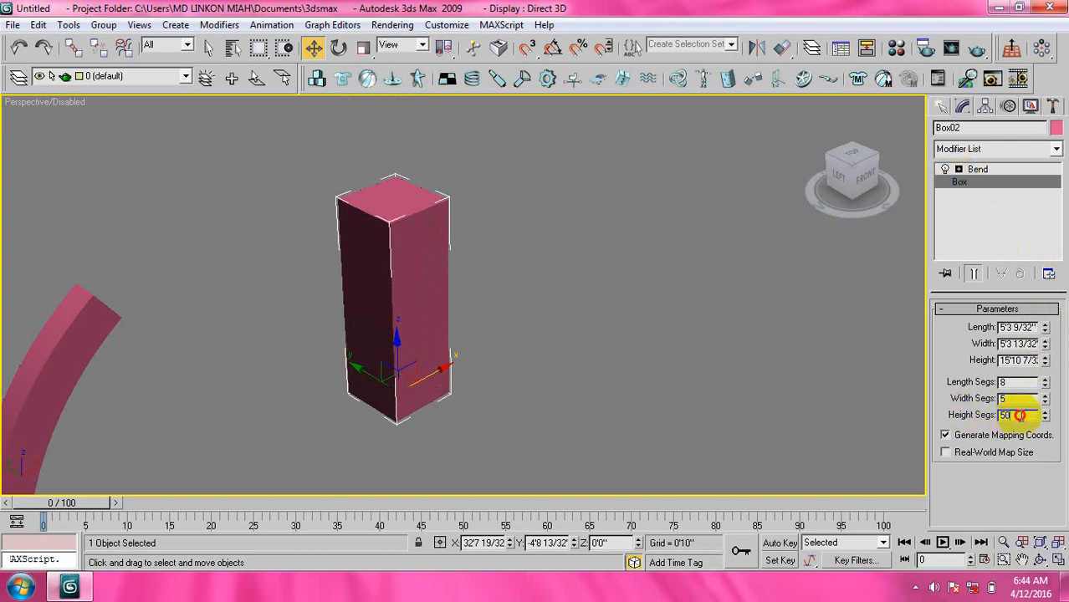
double_click(1020, 415)
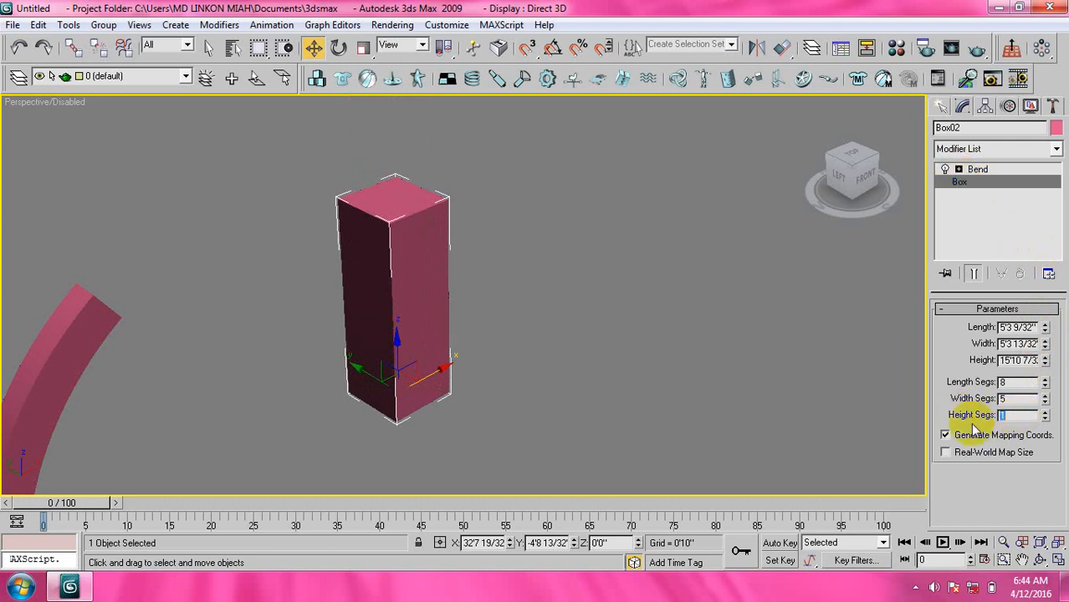
Step: Change the thick box's bend angle interactively to -3 and raise its base height to about 50'10"
left_click(979, 169)
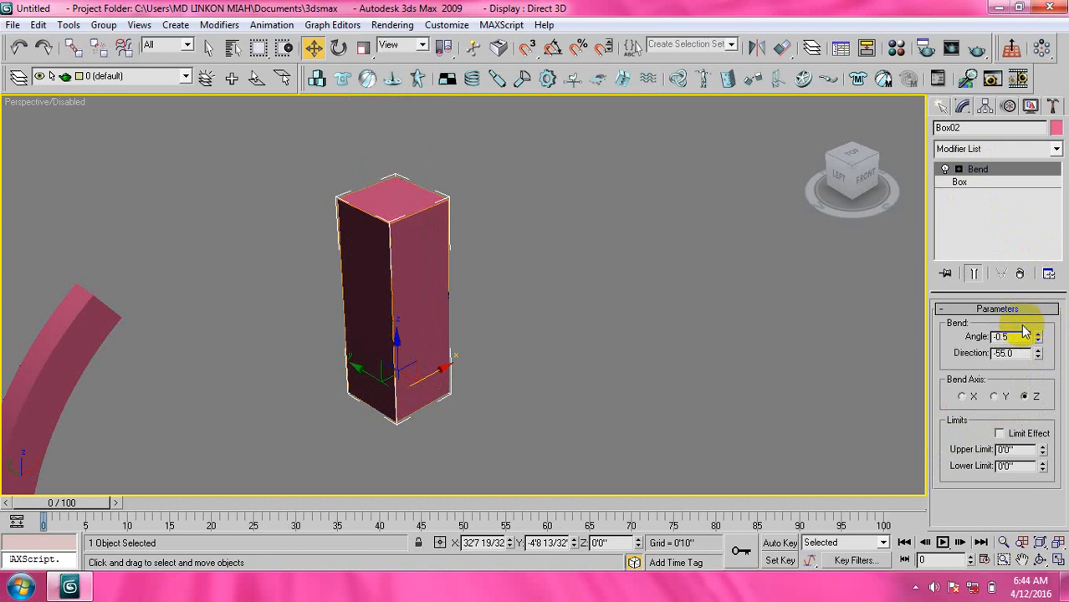
left_click_drag(1037, 337, 1036, 169)
left_click(966, 183)
scroll(495, 251, "down", 8)
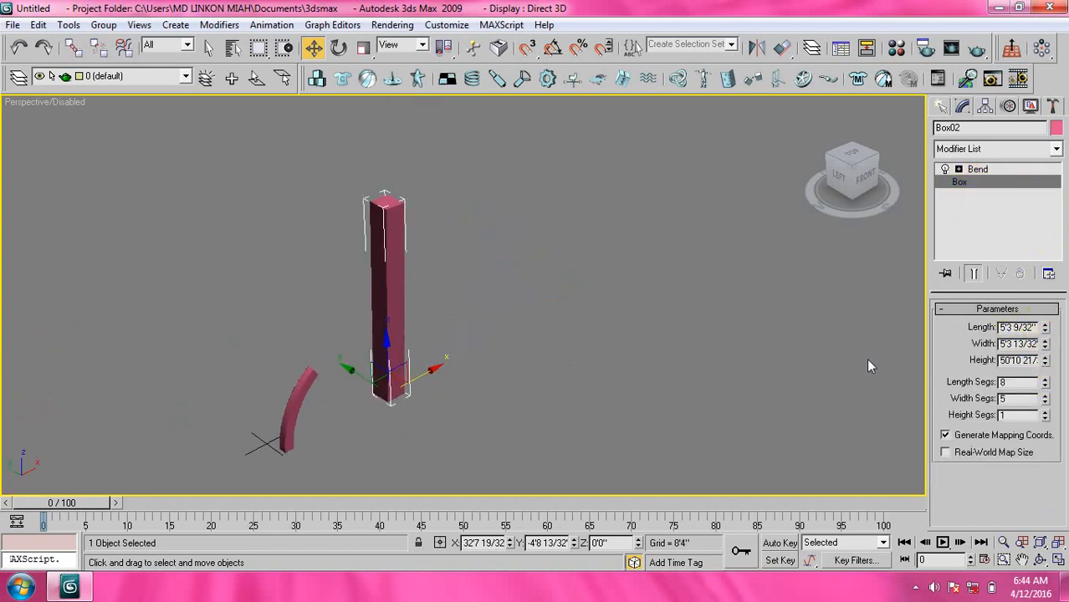
Step: Try bending the tall single-segment box in both directions by varying the bend angle interactively
left_click(977, 170)
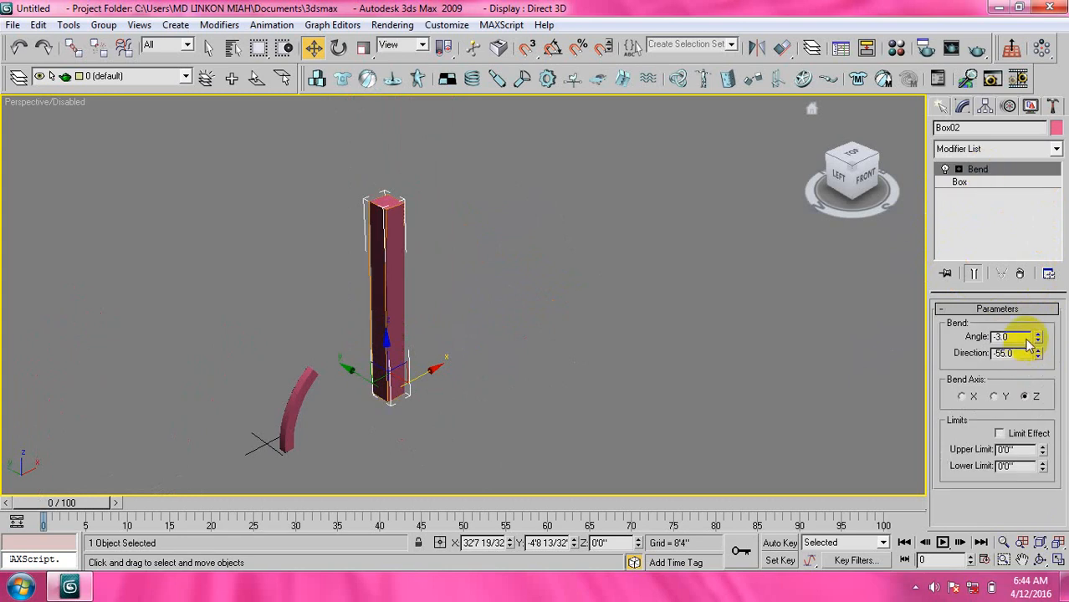
left_click_drag(1037, 338, 964, 327)
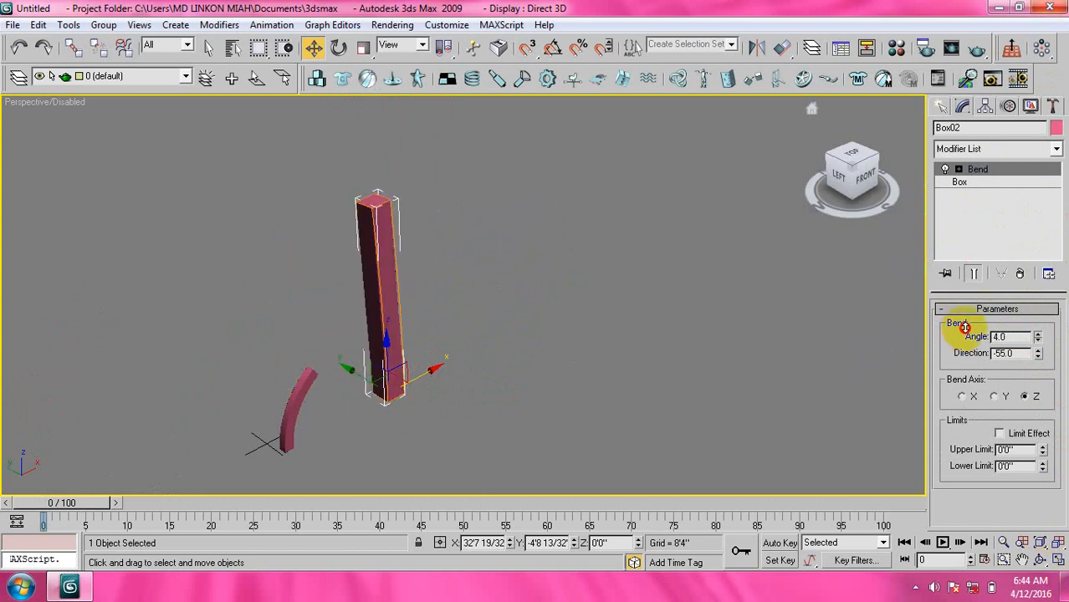
left_click_drag(964, 327, 1021, 348)
Step: Increase the tall box's height segments and change its bend angle interactively to -16.5
left_click(959, 185)
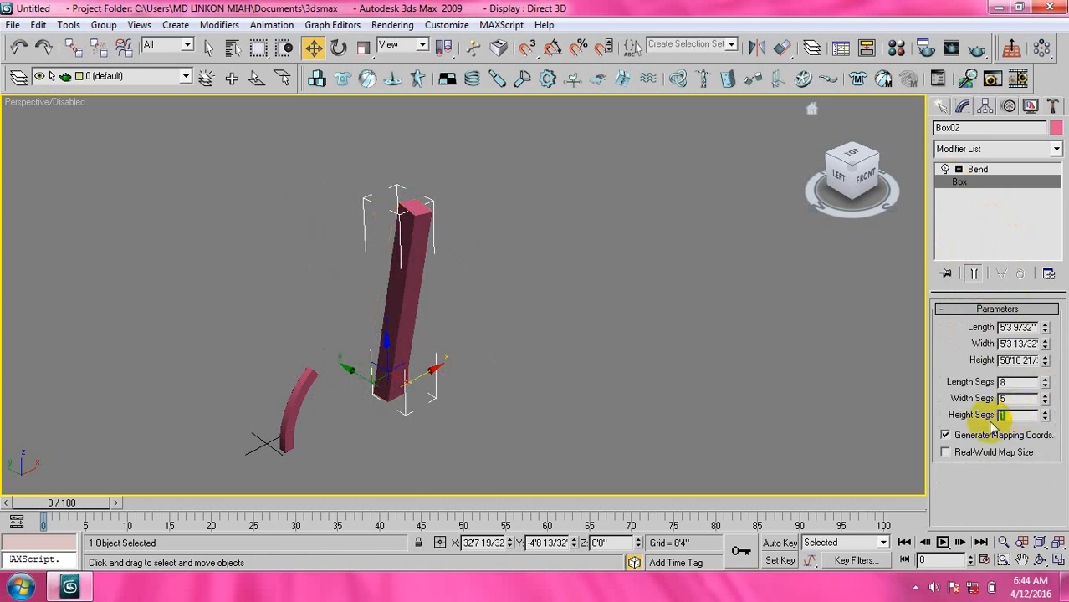
left_click(977, 170)
left_click_drag(1038, 339, 946, 234)
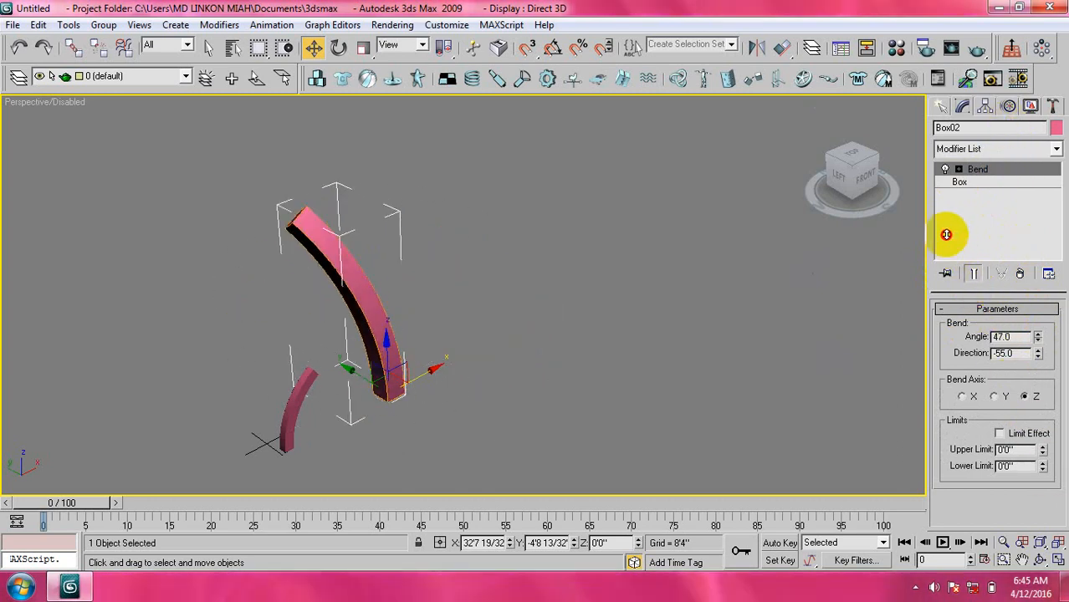
left_click_drag(946, 235, 949, 178)
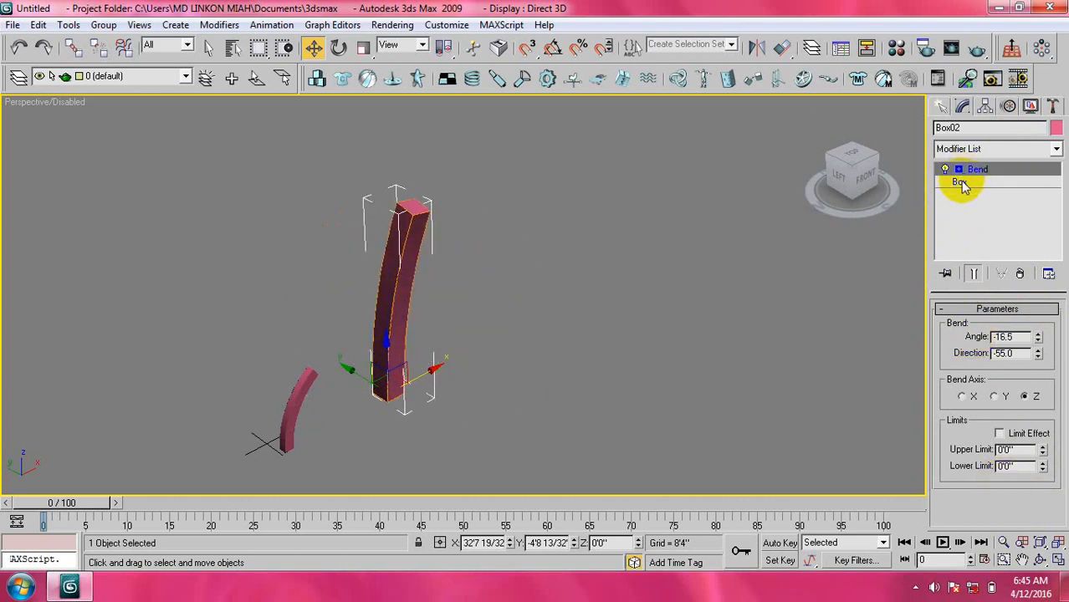
Step: Set the tall box's height segments to 80 and bend it interactively into a stronger negative arc
left_click(955, 183)
double_click(1017, 414)
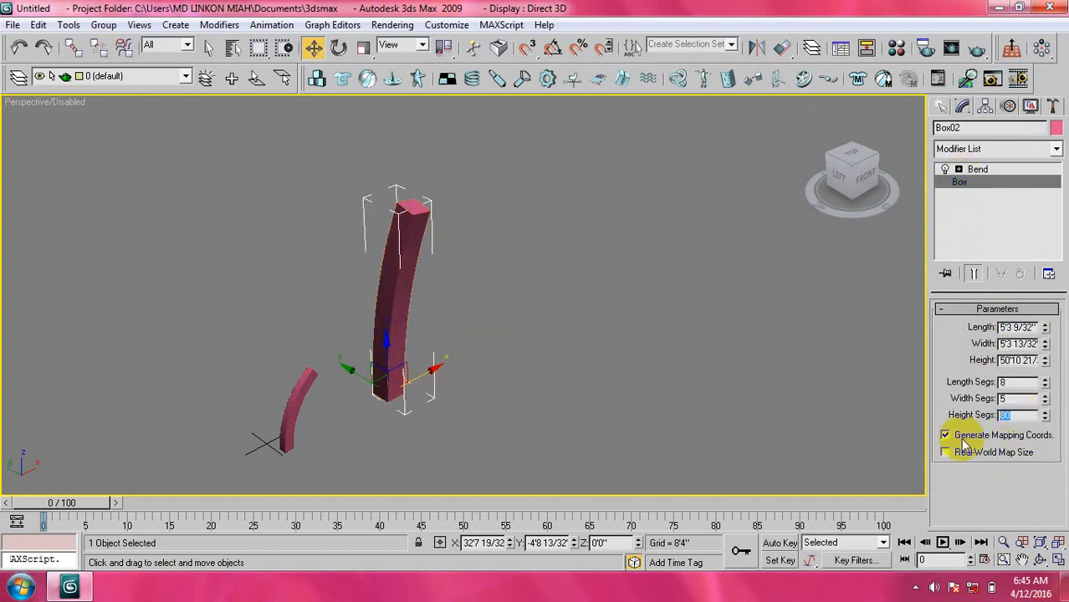
left_click(995, 169)
left_click_drag(1041, 339, 1043, 469)
Step: Select both bent boxes together and delete them
left_click(606, 238)
left_click_drag(606, 238, 223, 438)
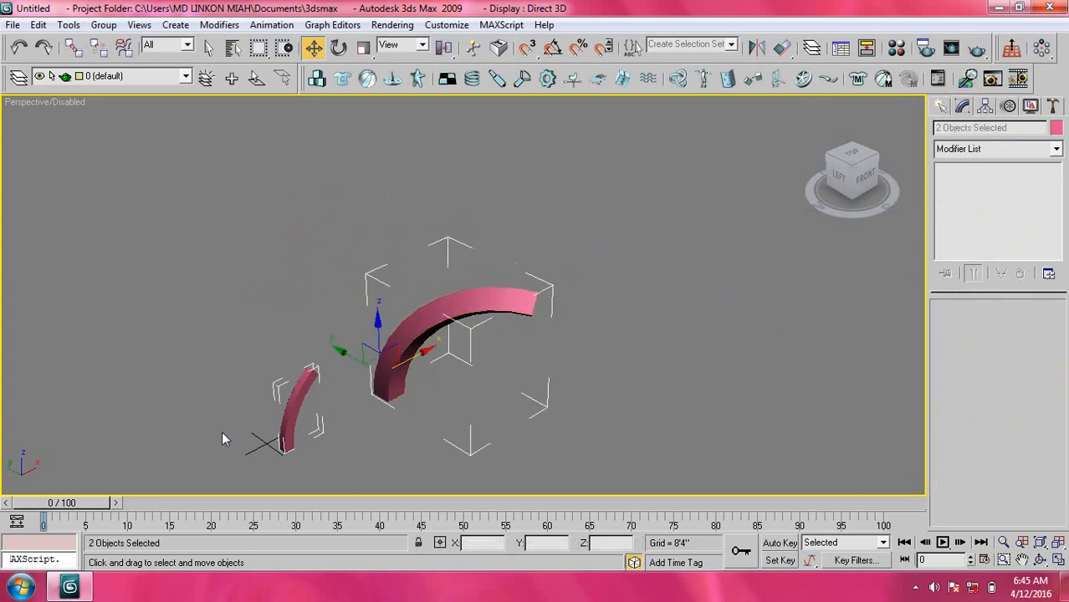
key("Delete")
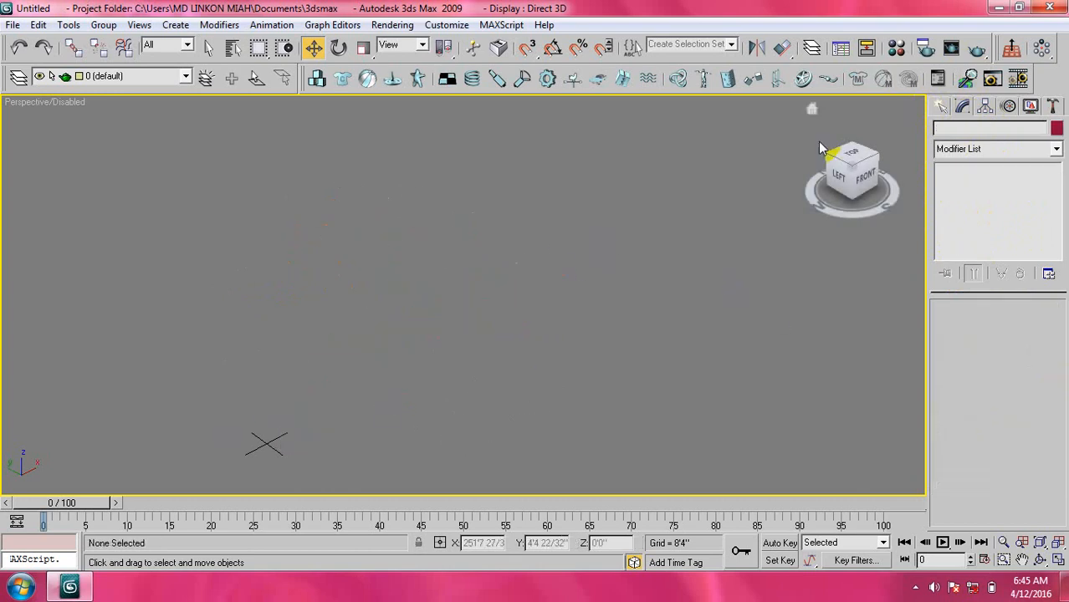
Step: Restore the home view of the empty scene and start creating a standard primitive box
left_click(808, 112)
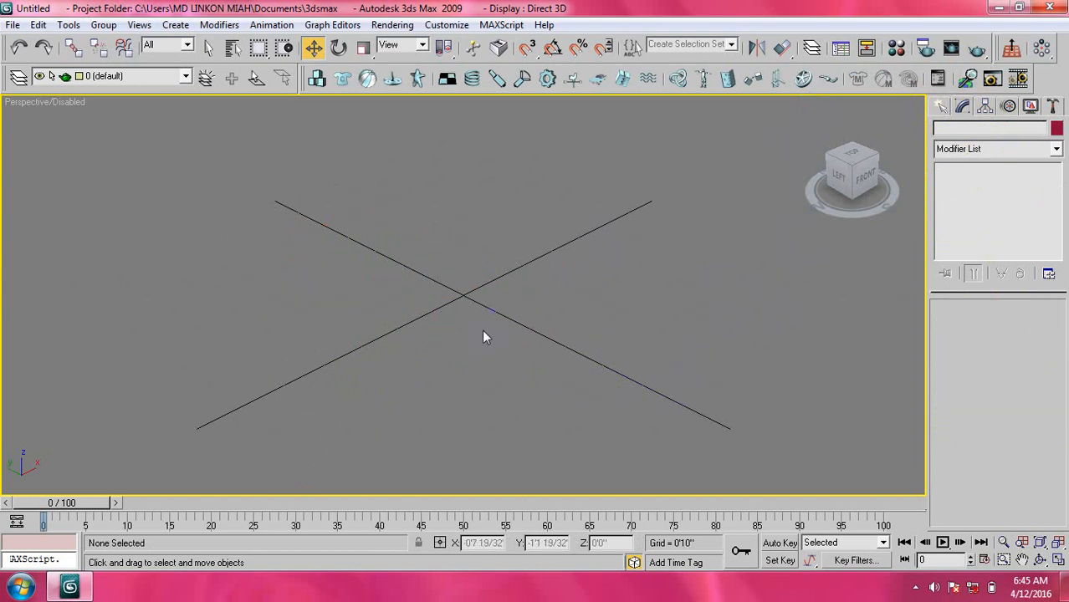
middle_click_drag(483, 330, 473, 325)
scroll(472, 326, "down", 4)
scroll(472, 325, "up", 2)
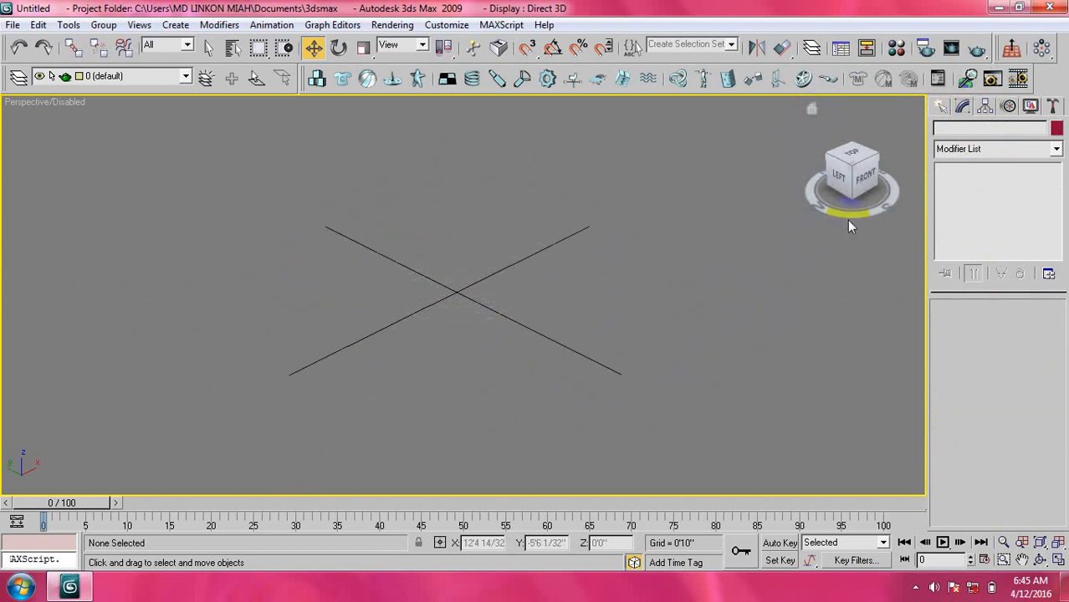
left_click(939, 106)
left_click(967, 207)
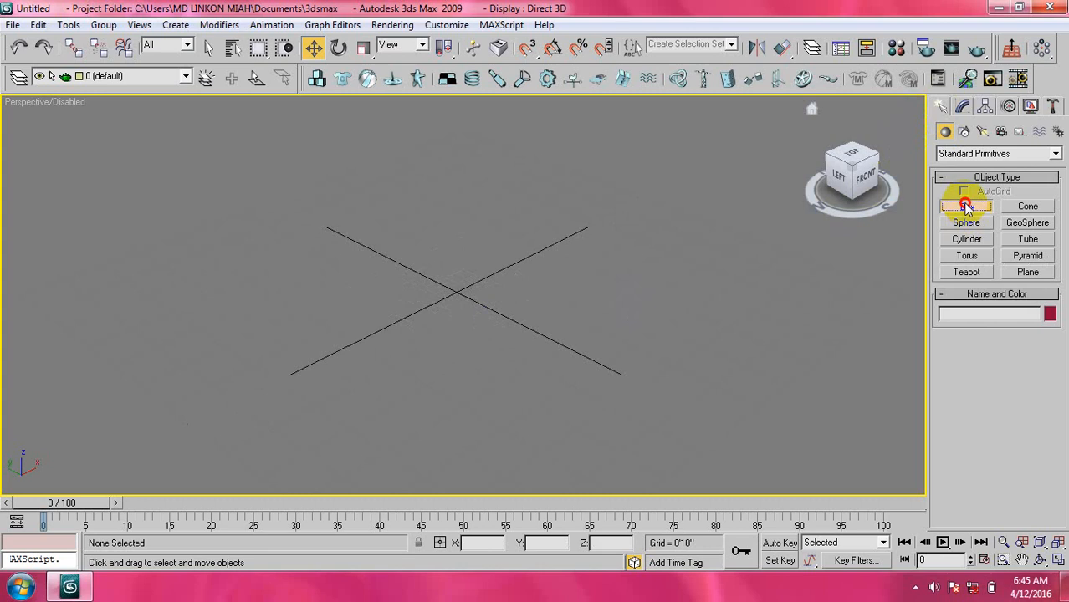
Step: Draw a box near the grid centre, about 4'0" long, 5'2" wide and 4'7" high
left_click(500, 299)
left_click_drag(501, 299, 462, 416)
left_click(457, 255)
right_click(768, 314)
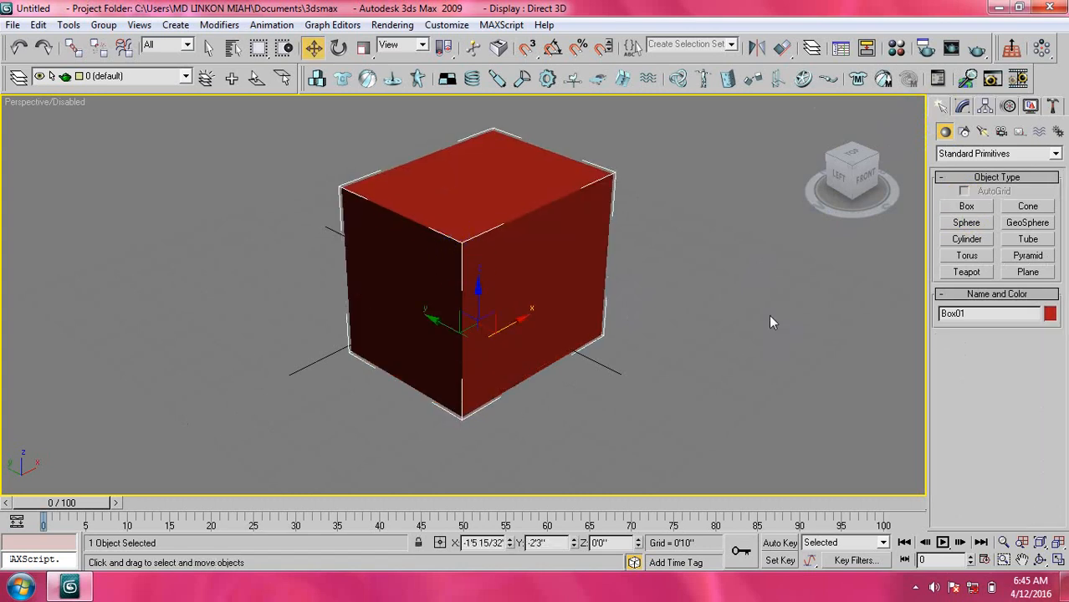
left_click(767, 312)
left_click(508, 287)
scroll(494, 335, "down", 5)
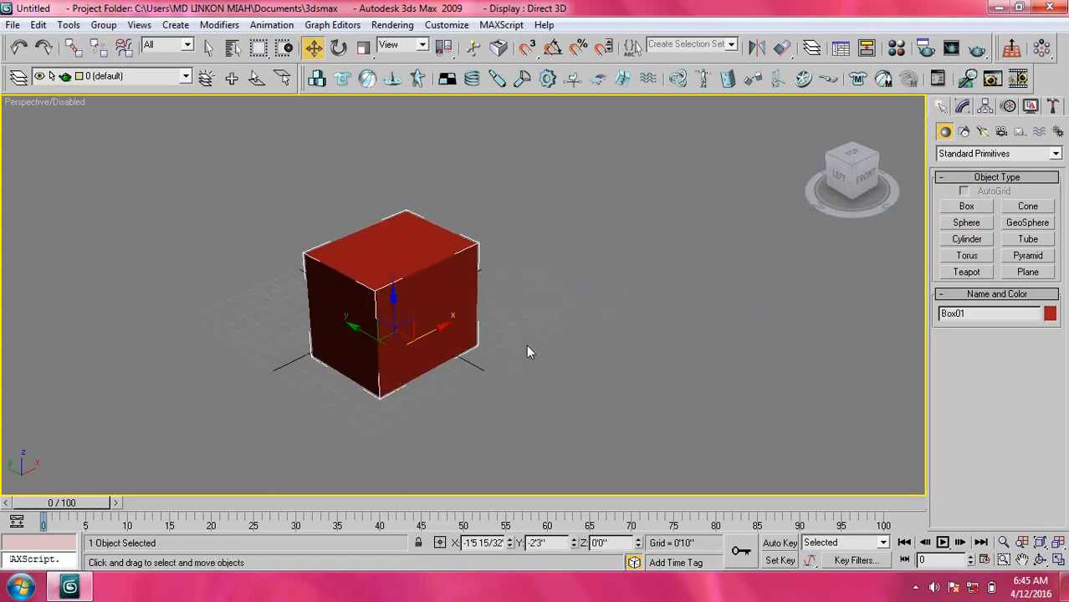
scroll(473, 339, "up", 2)
Step: Resize the box to about 4'9" long, 4'3" wide and 12'3" high
left_click(962, 106)
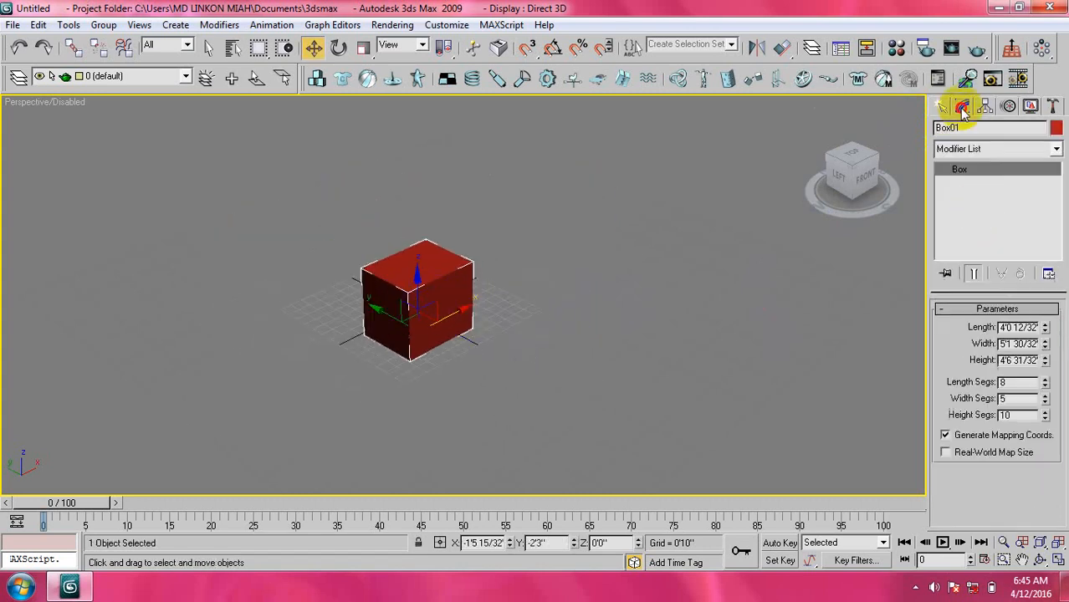
left_click_drag(1045, 329, 1045, 300)
mouse_move(1045, 343)
left_mouse_down()
mouse_move(1037, 354)
mouse_move(1046, 322)
mouse_move(1045, 363)
left_mouse_up()
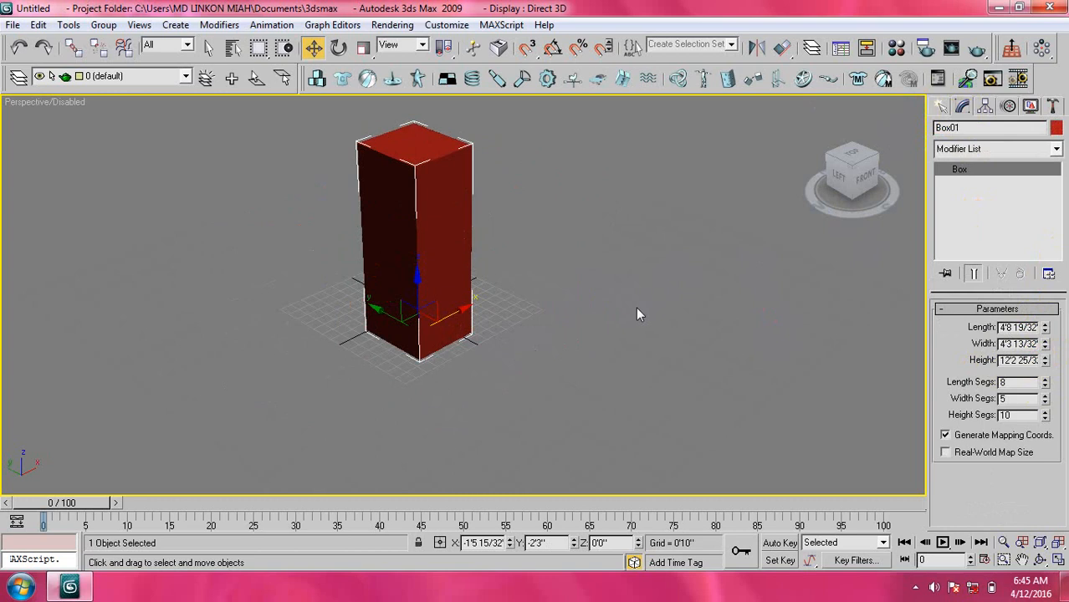
Step: Delete the resized red box from the scene
left_click(635, 313)
left_click(375, 201)
key("Delete")
Step: Draw a tall, thin box near the grid centre, about 2'4" long, 1'11" wide and 32'4" high
left_click(940, 107)
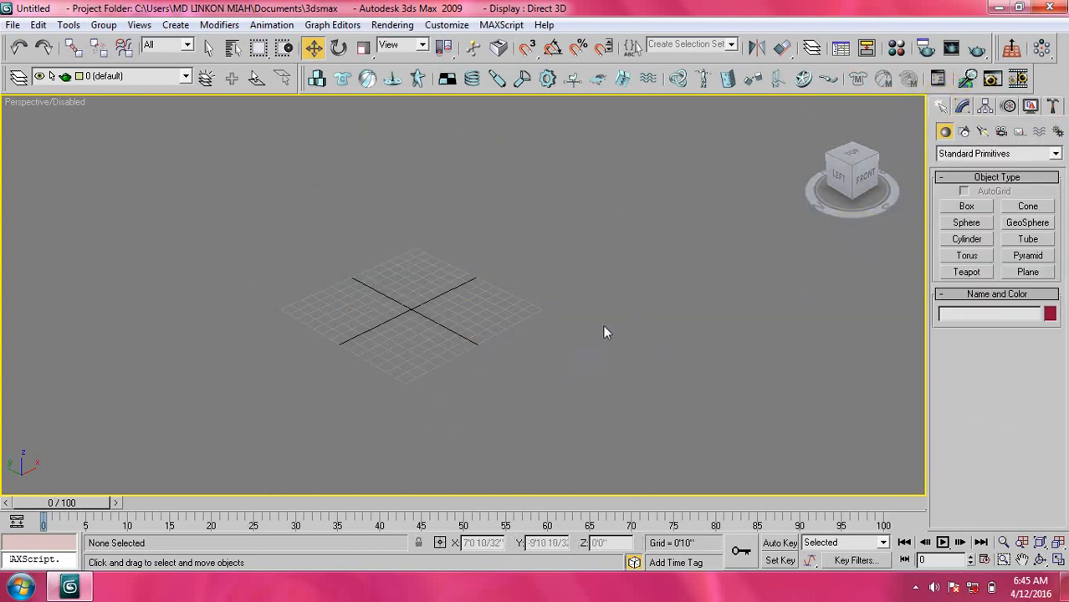
middle_click_drag(483, 316, 574, 329)
scroll(513, 308, "up", 4)
middle_click_drag(645, 350, 493, 313)
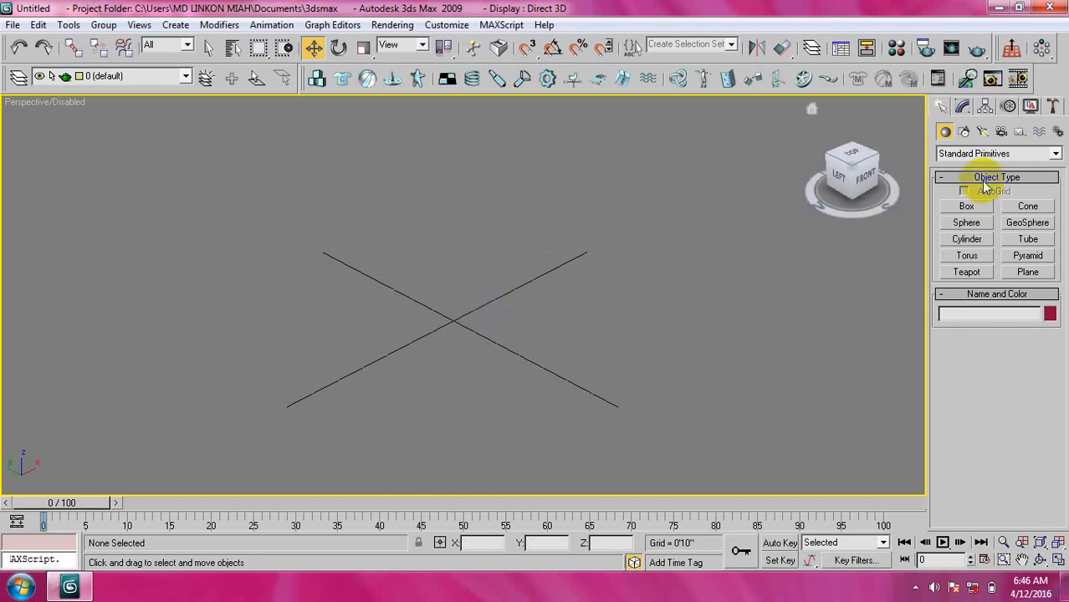
left_click(966, 208)
scroll(568, 339, "down", 5)
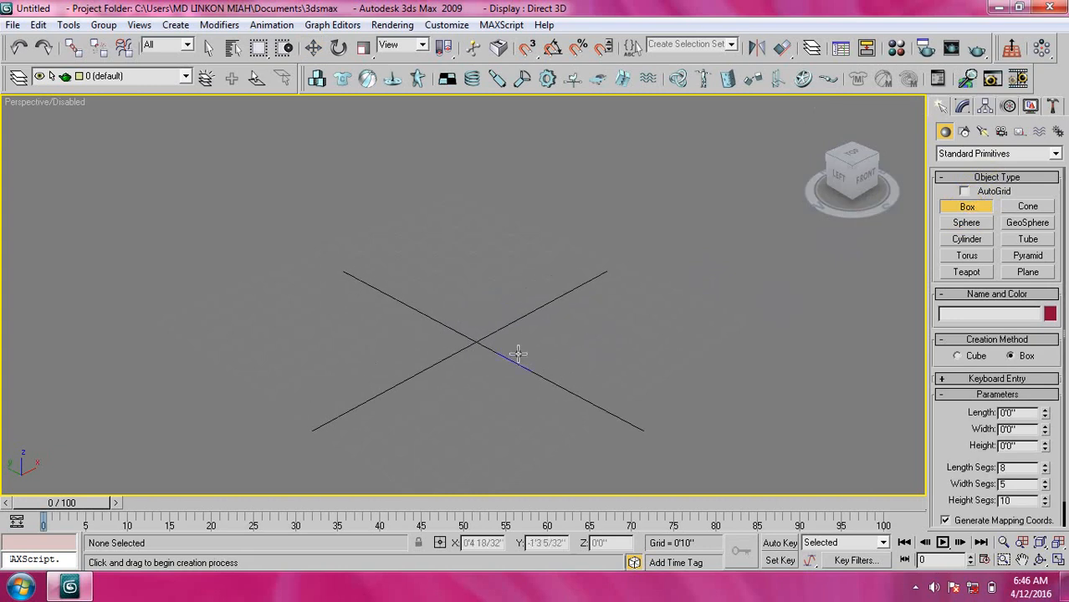
left_click_drag(475, 321, 482, 356)
scroll(470, 360, "down", 4)
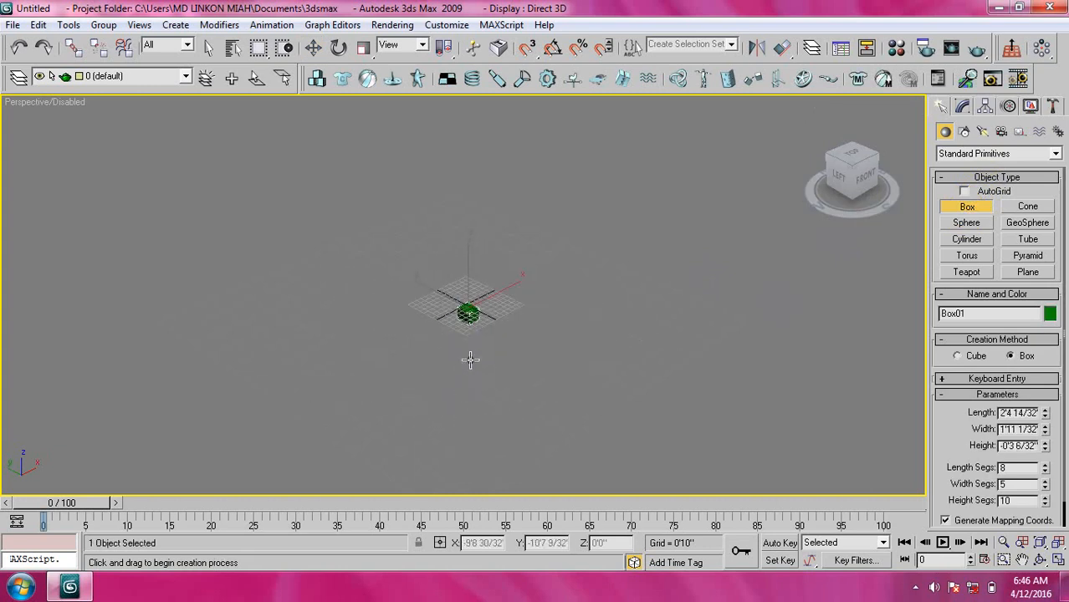
middle_click_drag(493, 210, 476, 297)
scroll(476, 297, "up", 4)
scroll(475, 301, "down", 4)
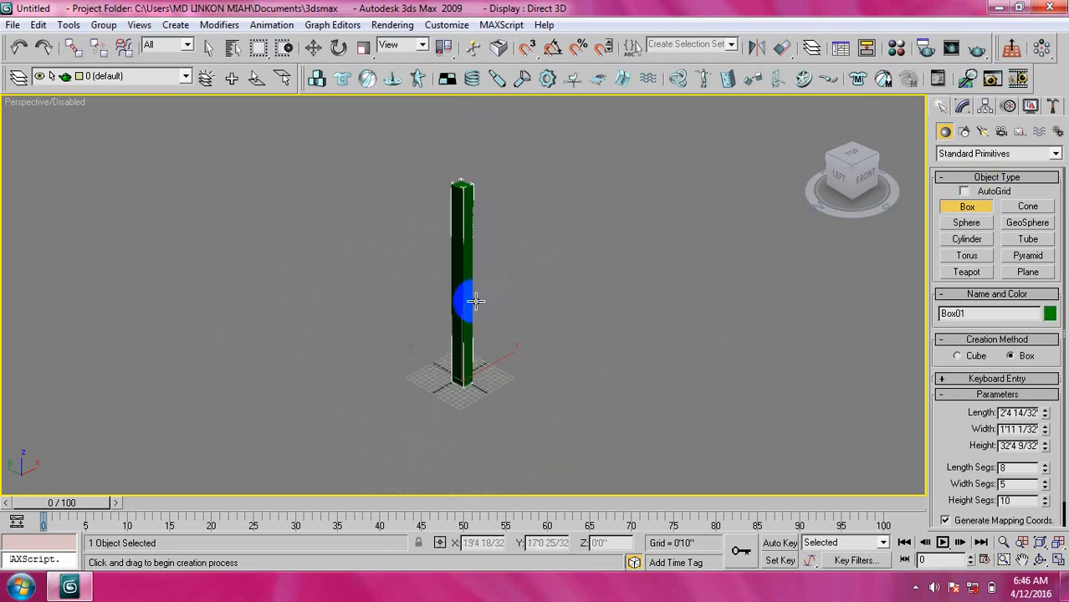
Step: Set the tall box's height segments to 80, width segments to 20 and length segments to 20
left_click(963, 106)
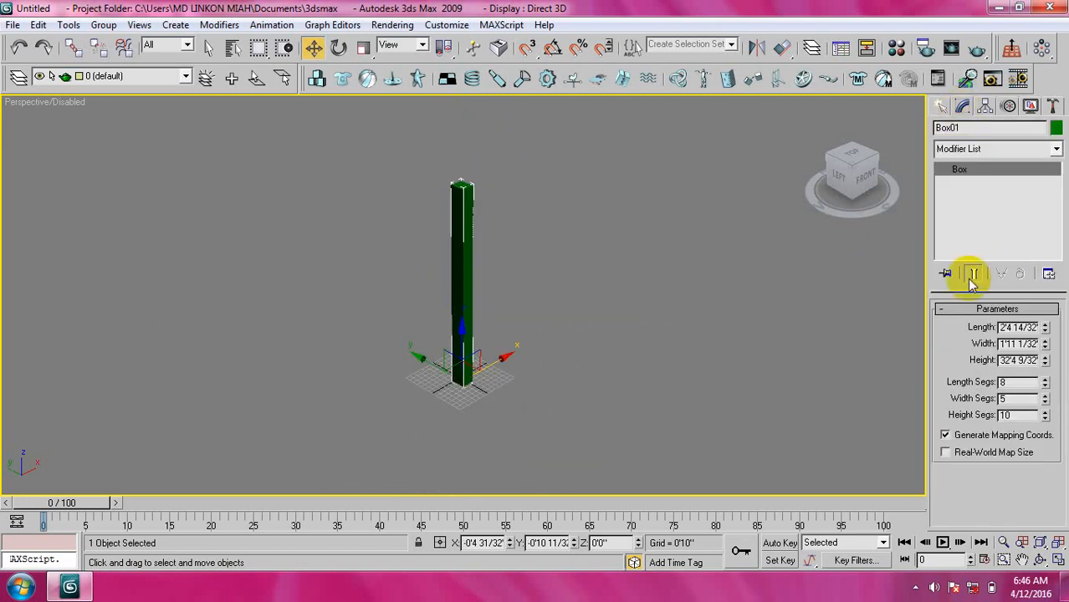
left_click_drag(1023, 412, 995, 425)
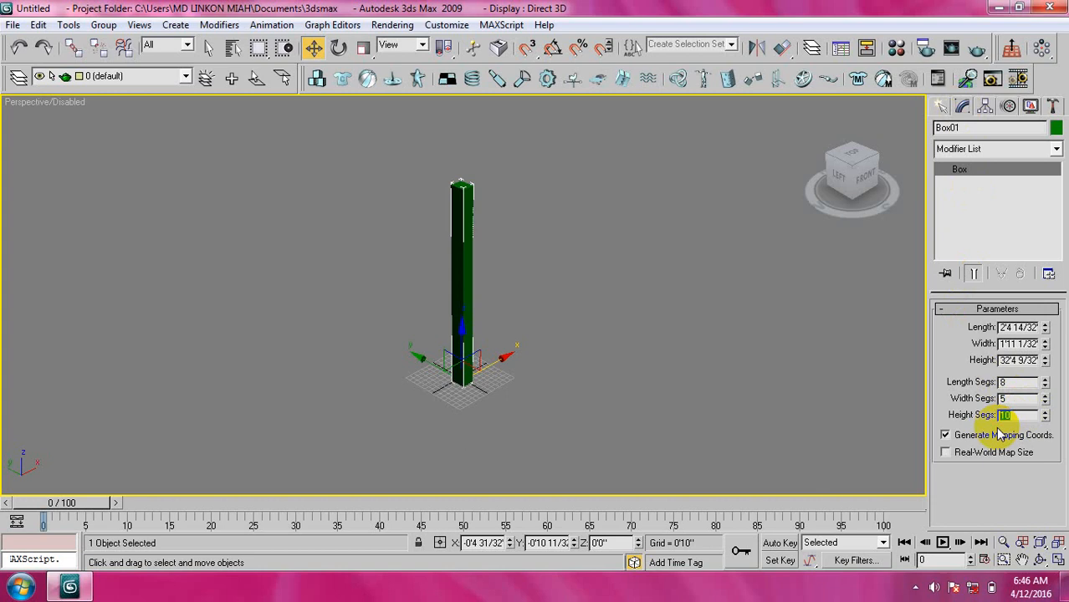
type("20")
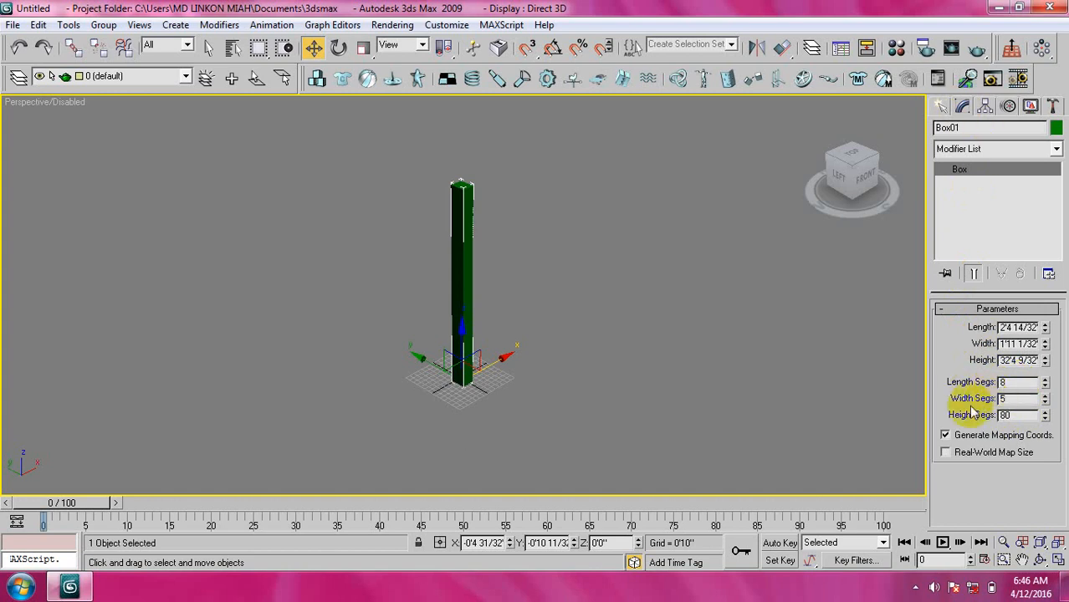
double_click(1012, 400)
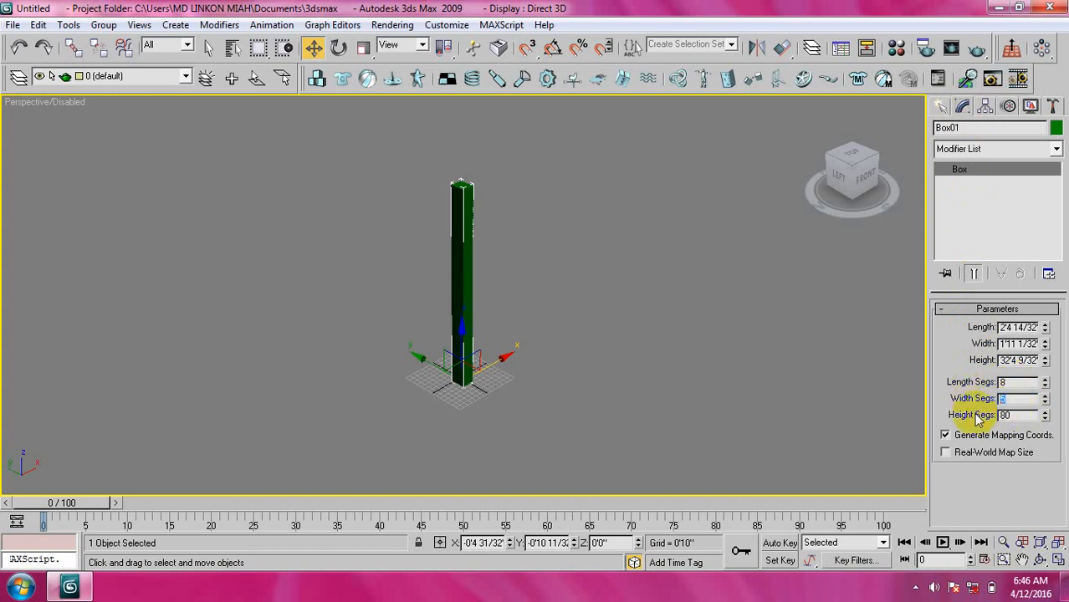
type("20")
double_click(1005, 382)
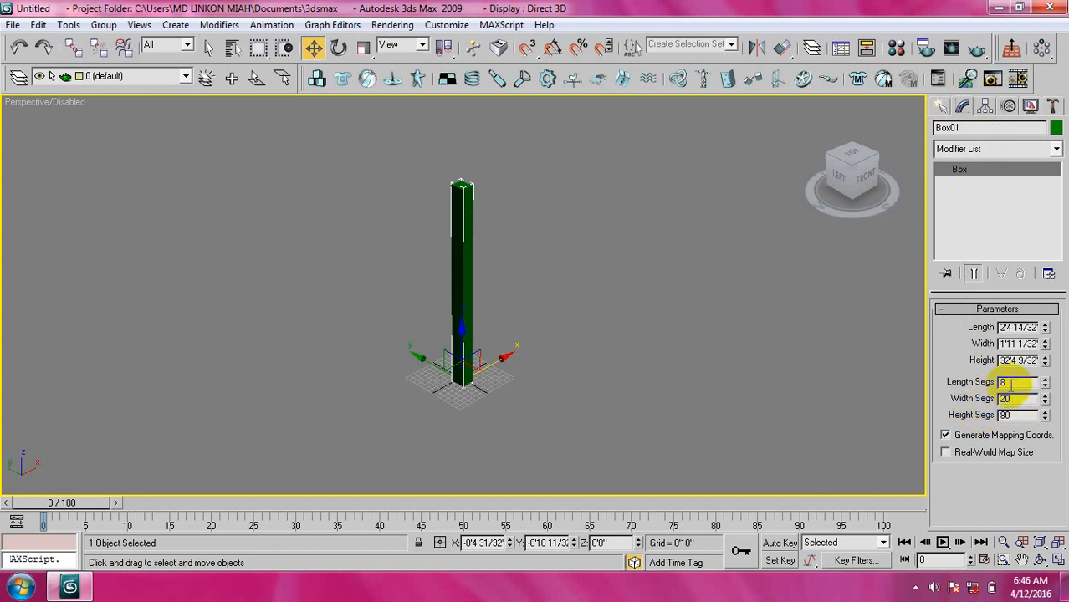
type("20")
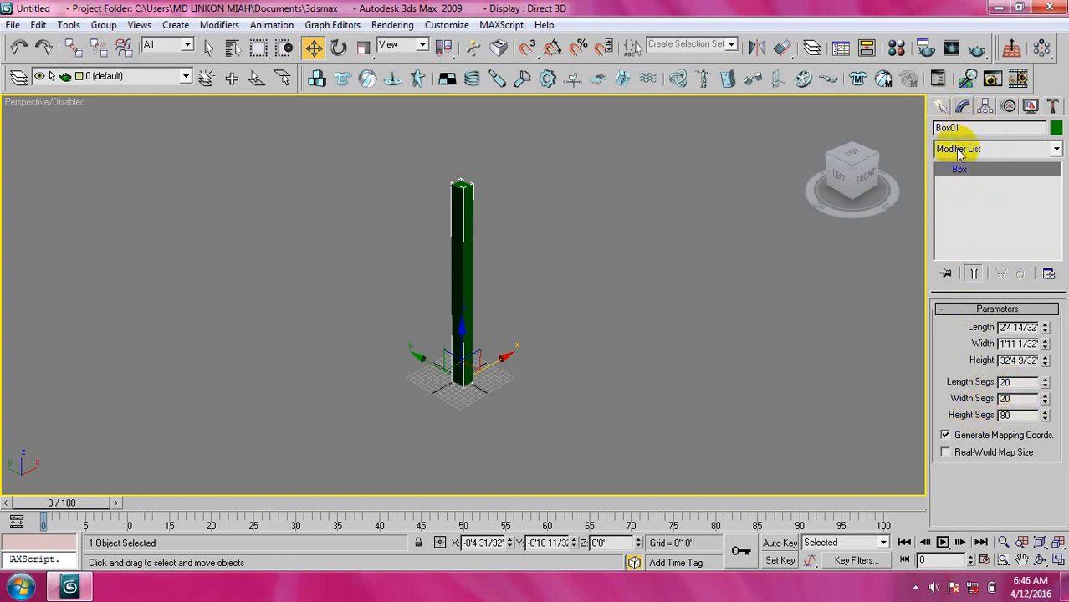
Step: Apply the Twist modifier to the tall box
scroll(458, 342, "up", 6)
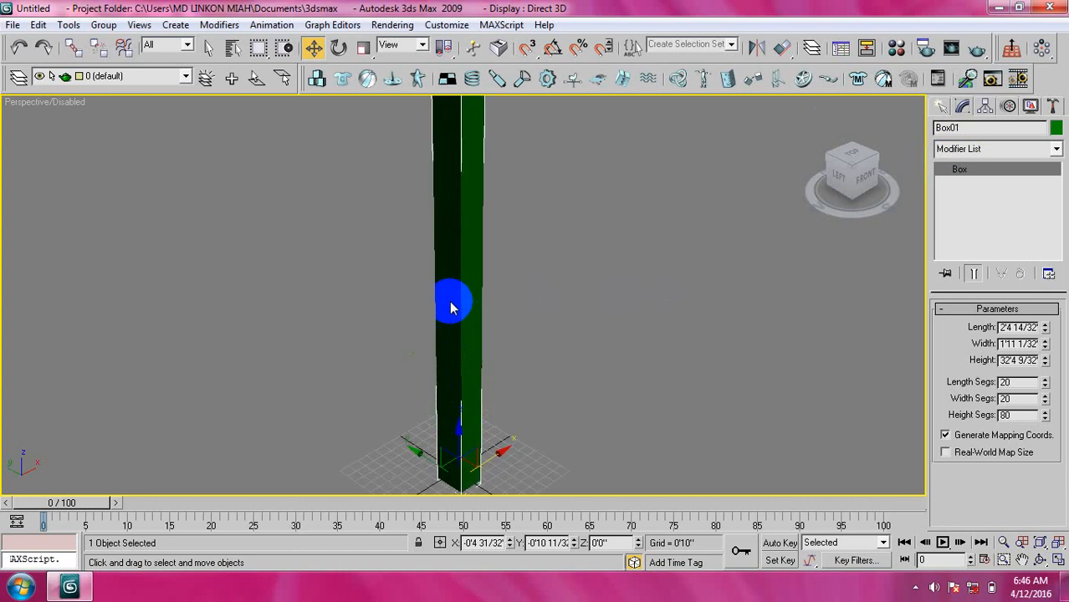
scroll(457, 341, "down", 4)
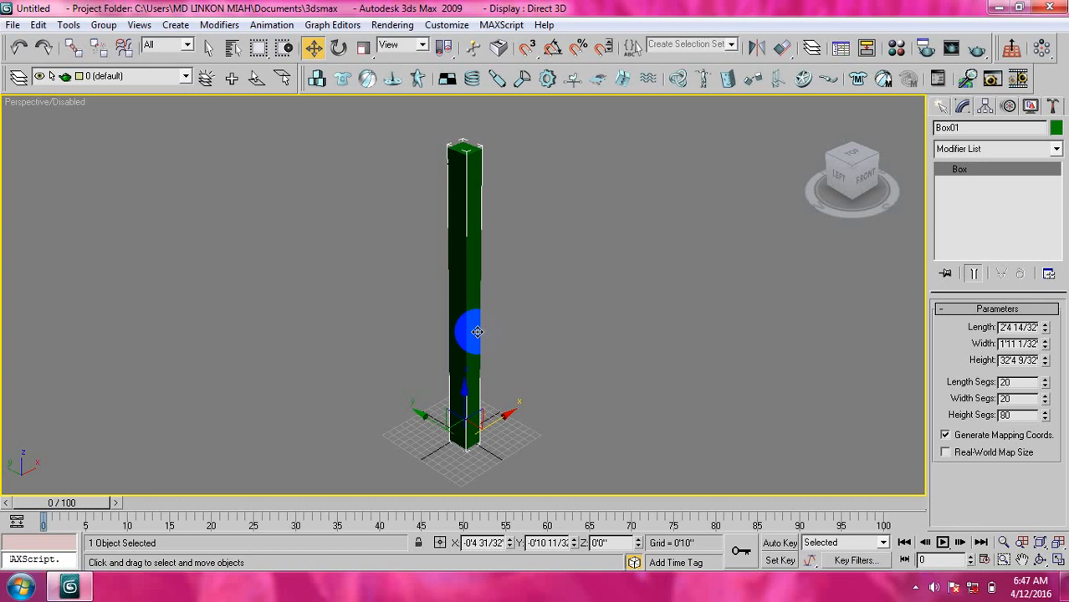
left_click(970, 149)
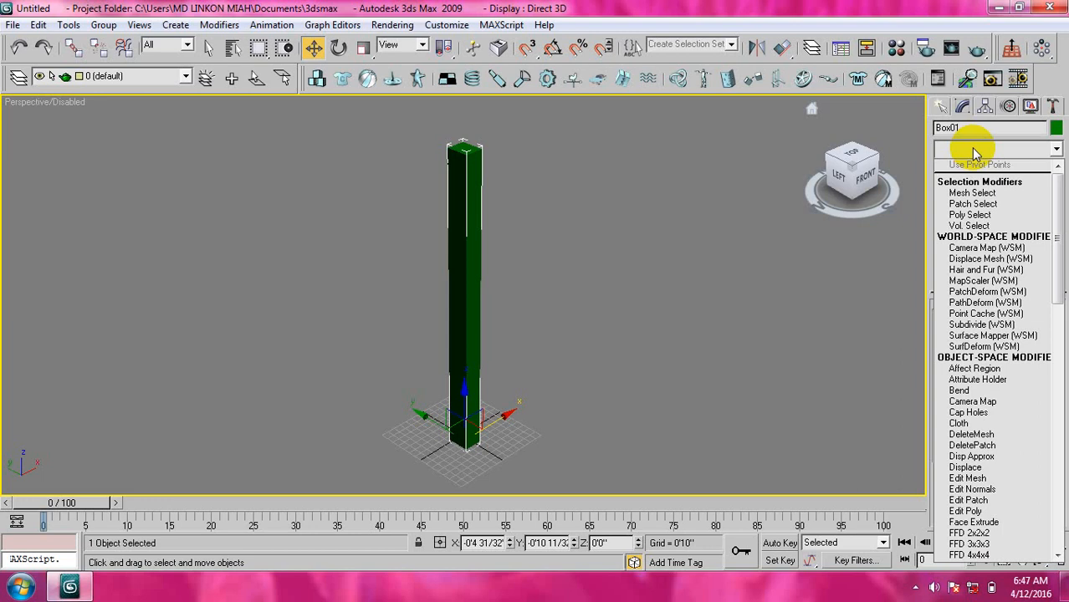
key("t")
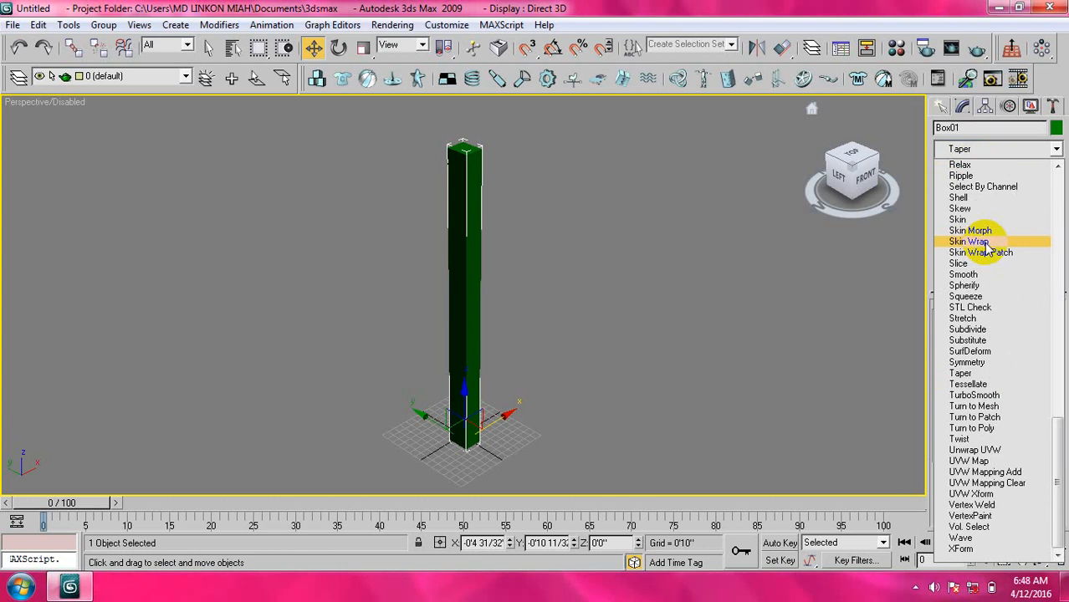
key("t")
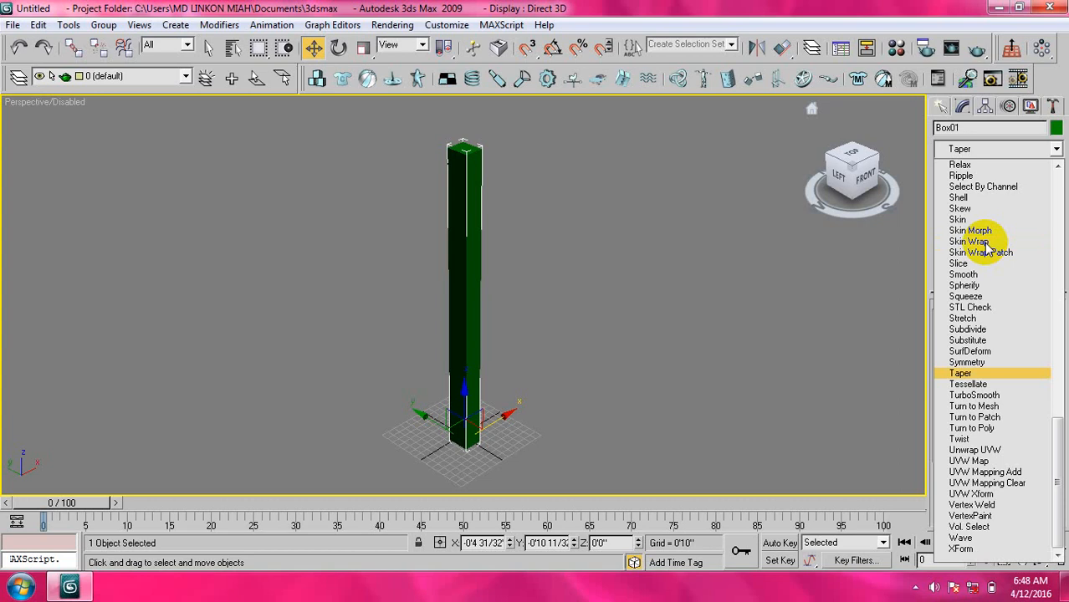
key("t")
key("t")
key("t")
key("t")
key("t")
key("t")
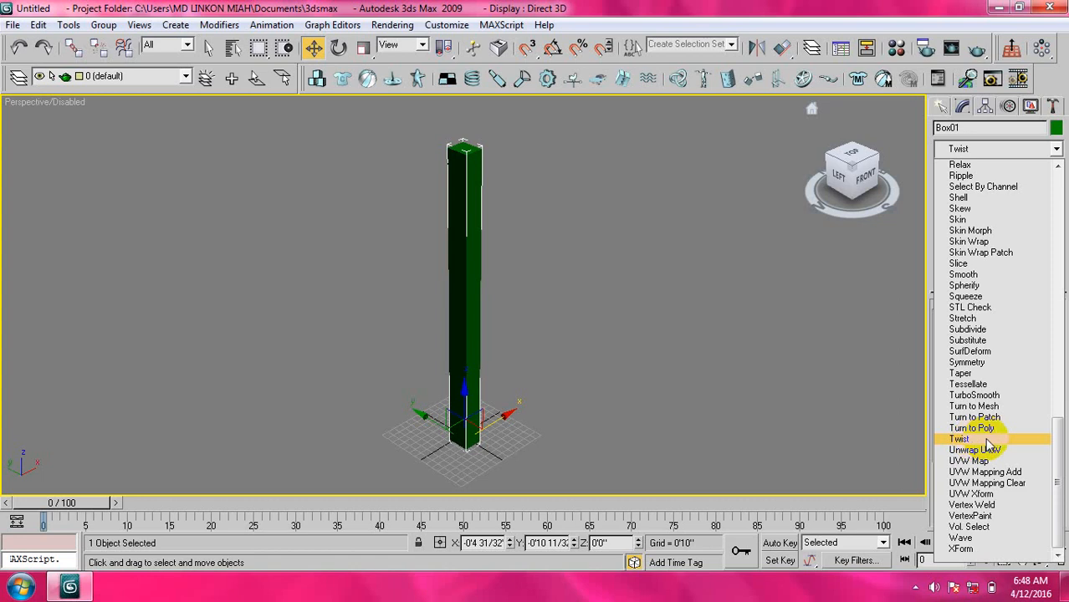
left_click(987, 440)
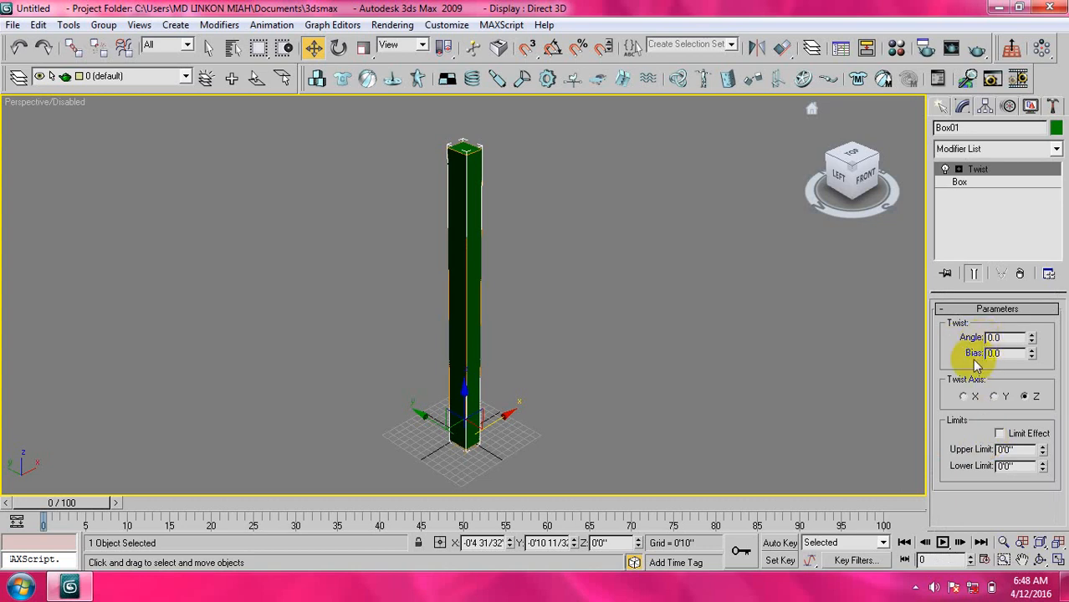
Step: Set the Twist modifier's angle to 1526.5 and its bias to -9.0
left_click_drag(1032, 337, 1050, 303)
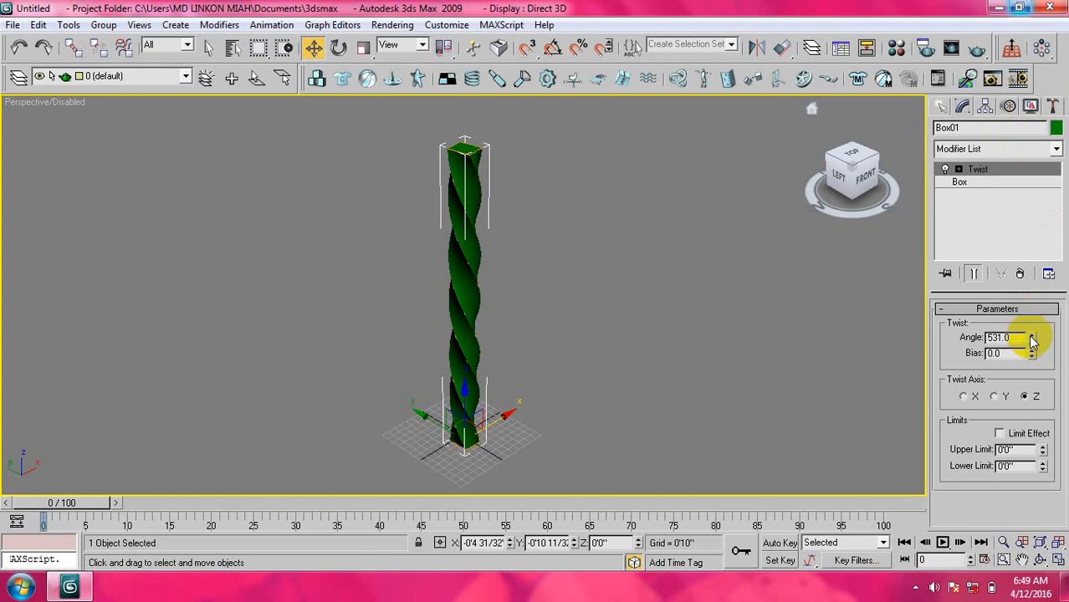
left_click_drag(1030, 338, 1062, 2)
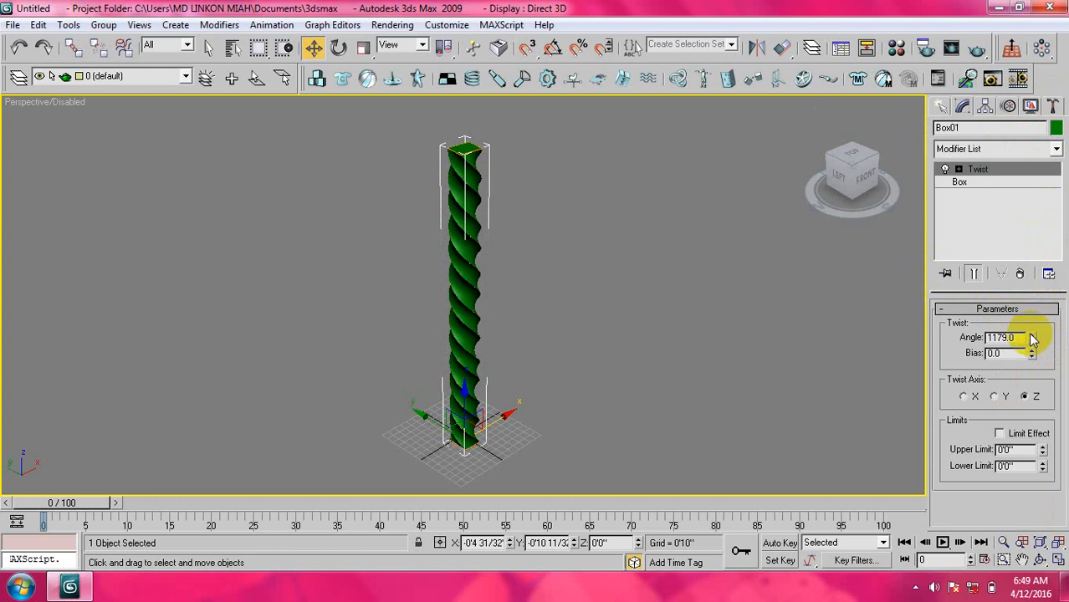
left_click_drag(1035, 337, 1047, 393)
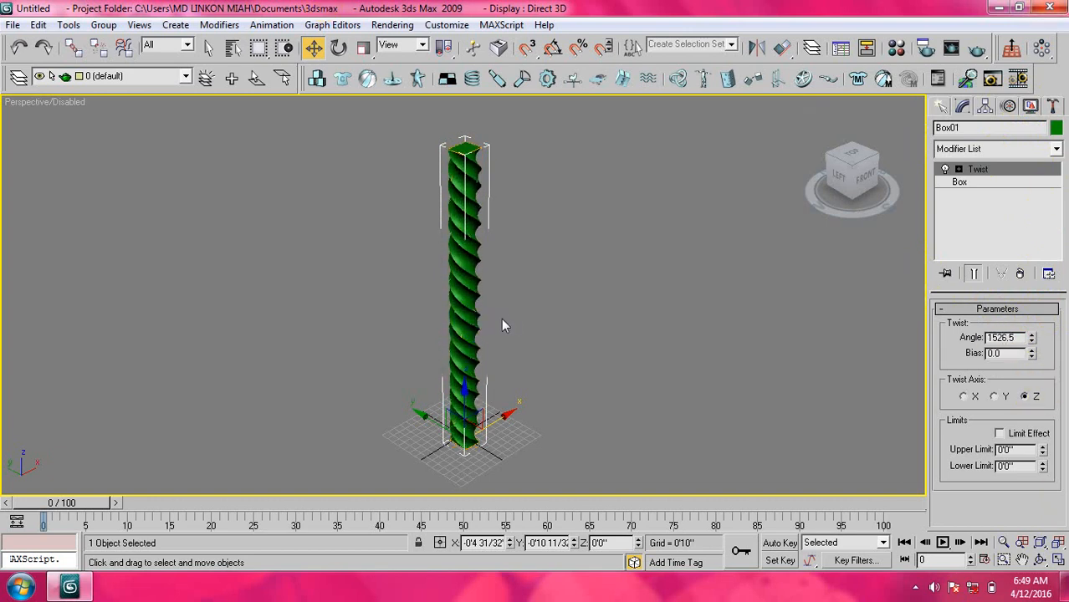
scroll(464, 297, "up", 4)
scroll(482, 305, "down", 4)
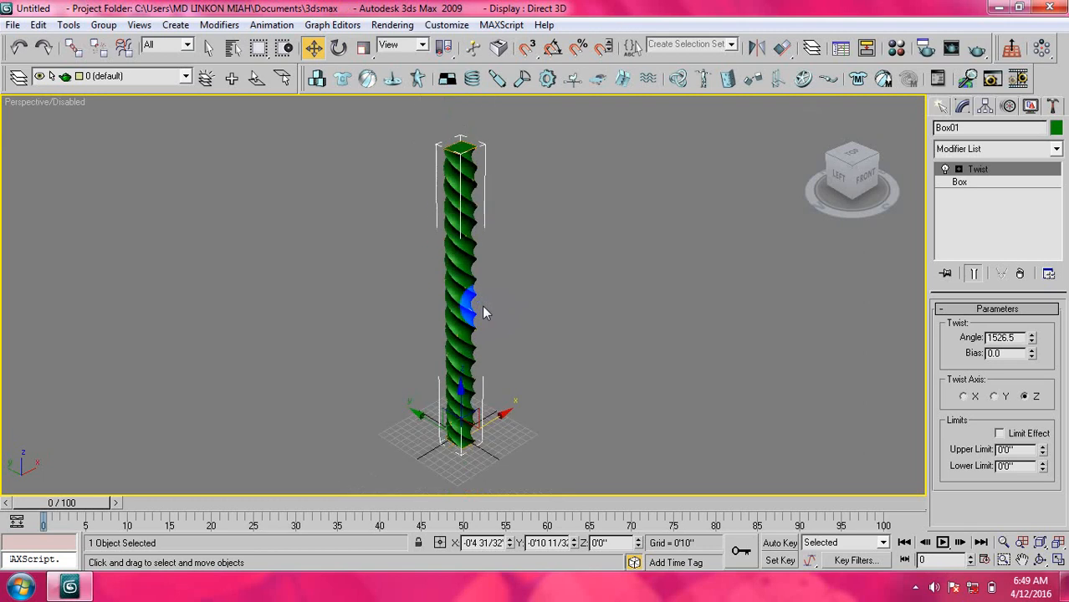
scroll(483, 304, "up", 4)
scroll(512, 301, "down", 4)
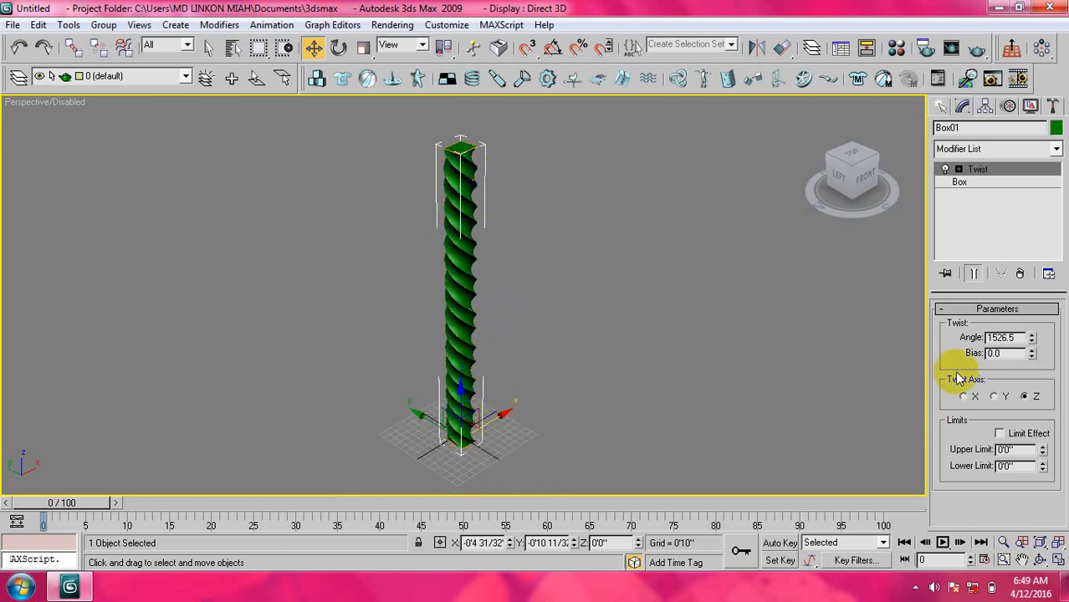
left_click_drag(1032, 354, 1047, 237)
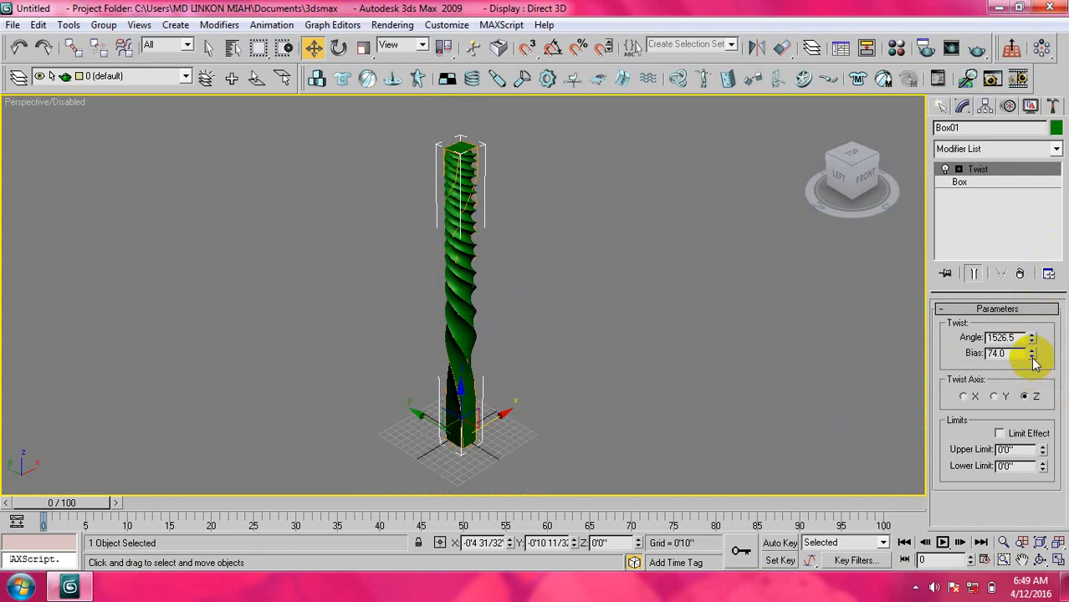
left_click_drag(1034, 358, 1038, 401)
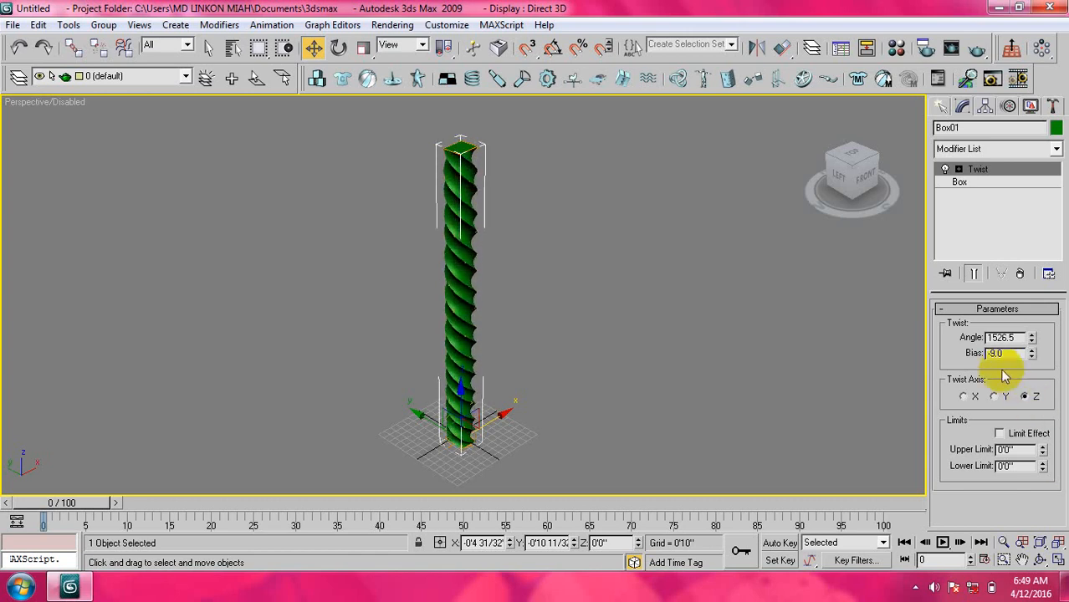
Step: Try the twist about the X and Y axes and return the twist axis to Z
left_click(966, 398)
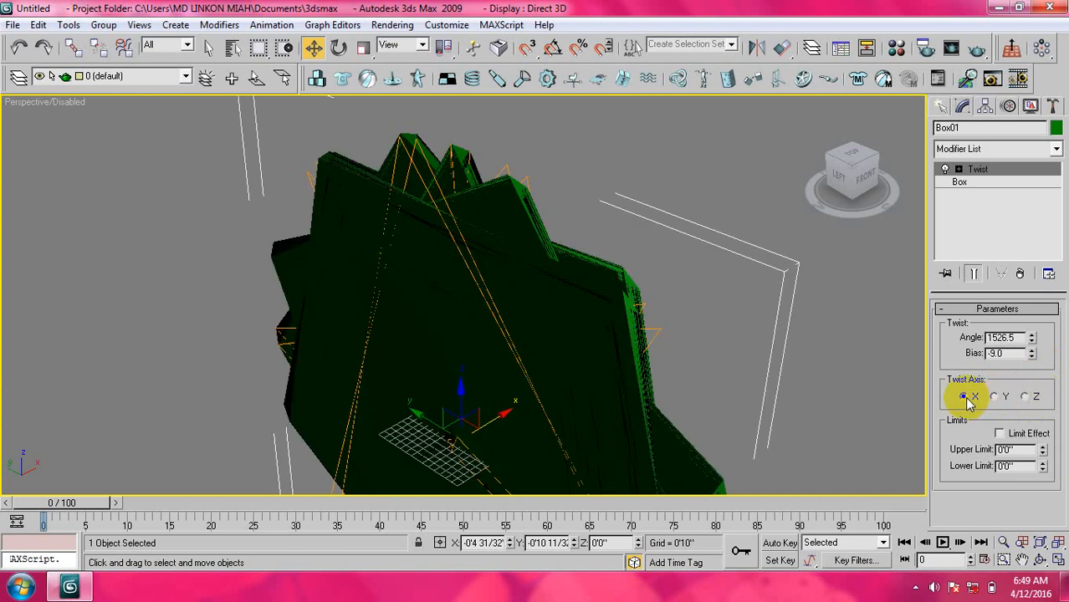
scroll(635, 335, "down", 5)
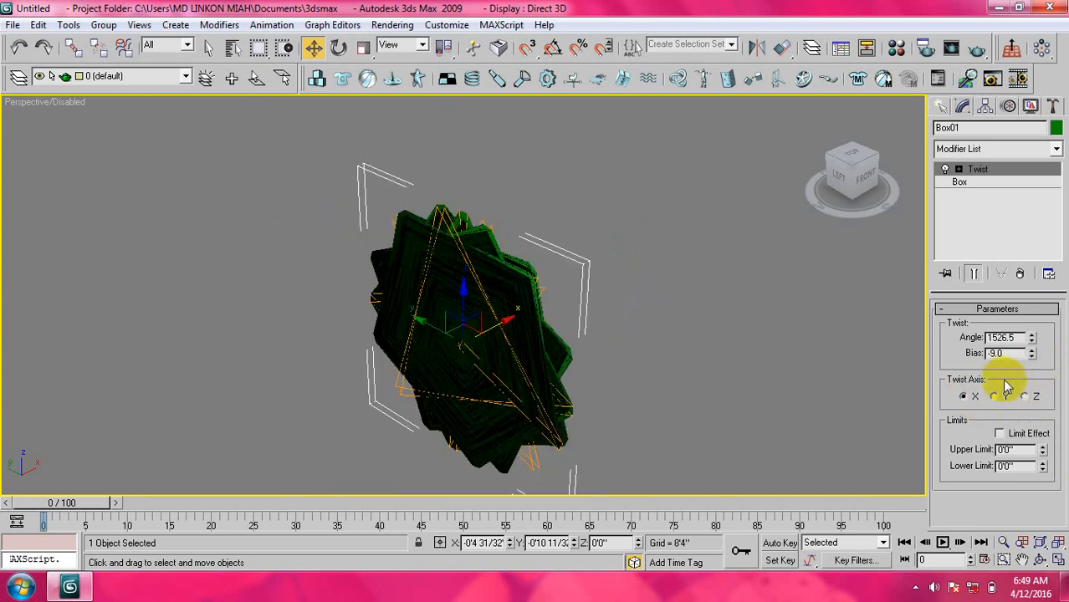
left_click(1001, 398)
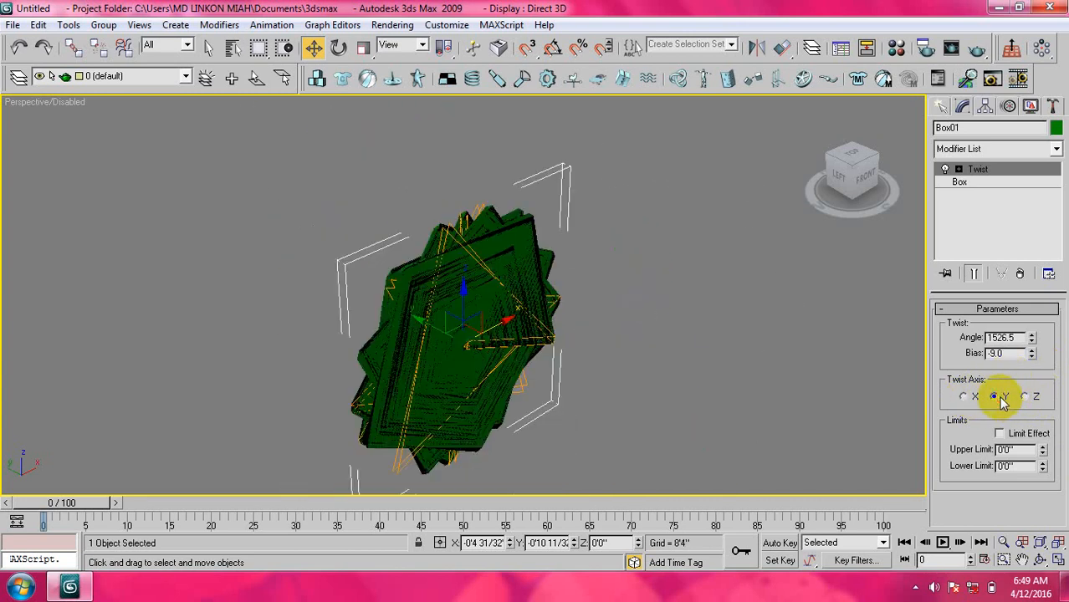
left_click(1027, 397)
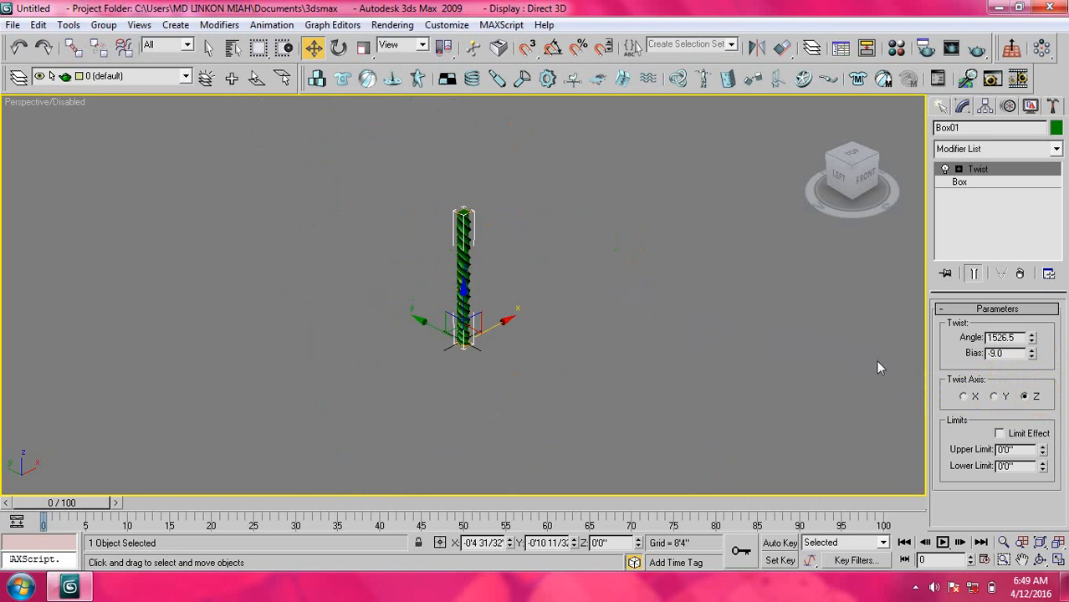
Step: Apply the Bend modifier to the twisted column, above its Twist modifier
left_click(979, 171)
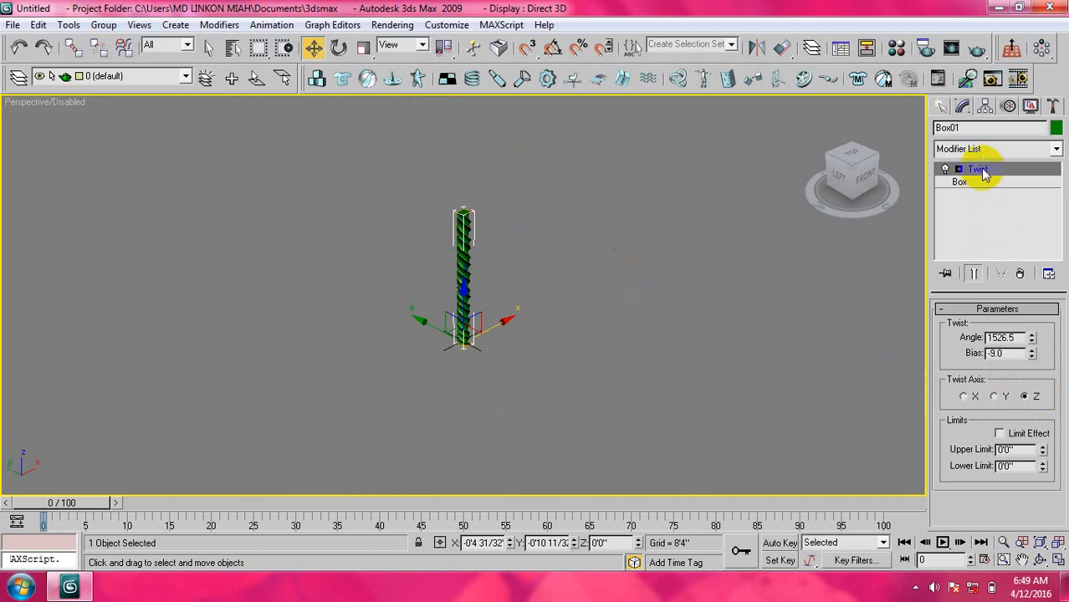
left_click(987, 150)
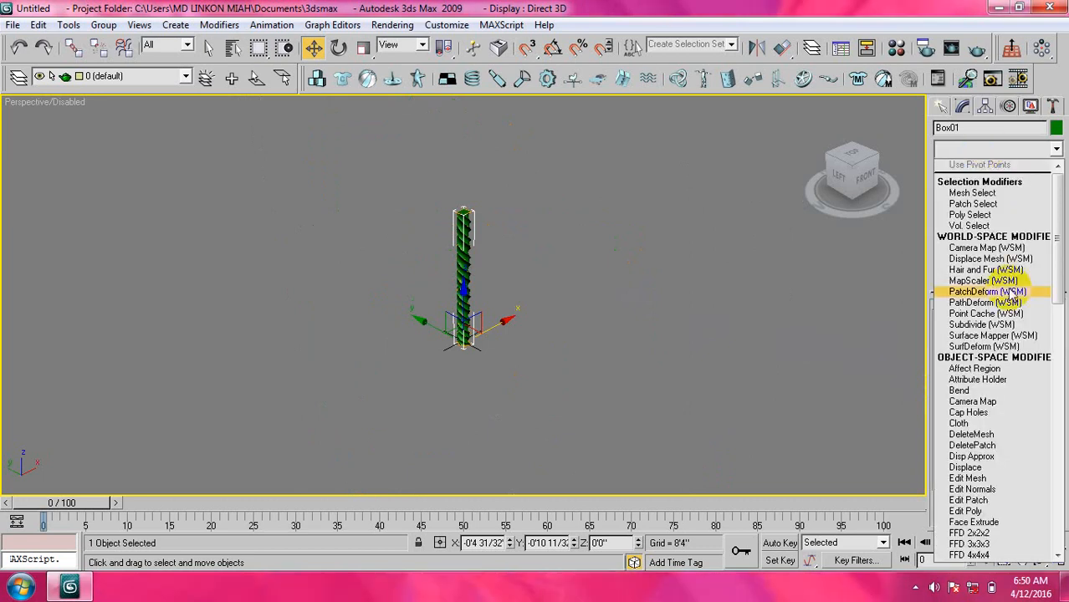
scroll(1012, 297, "down", 7)
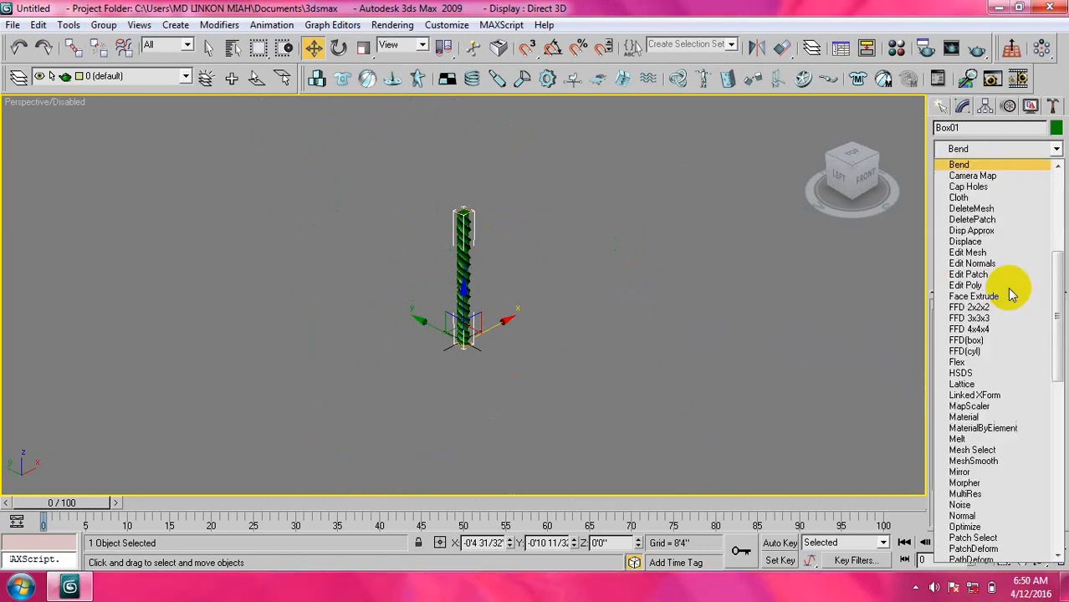
left_click(960, 166)
scroll(493, 341, "up", 6)
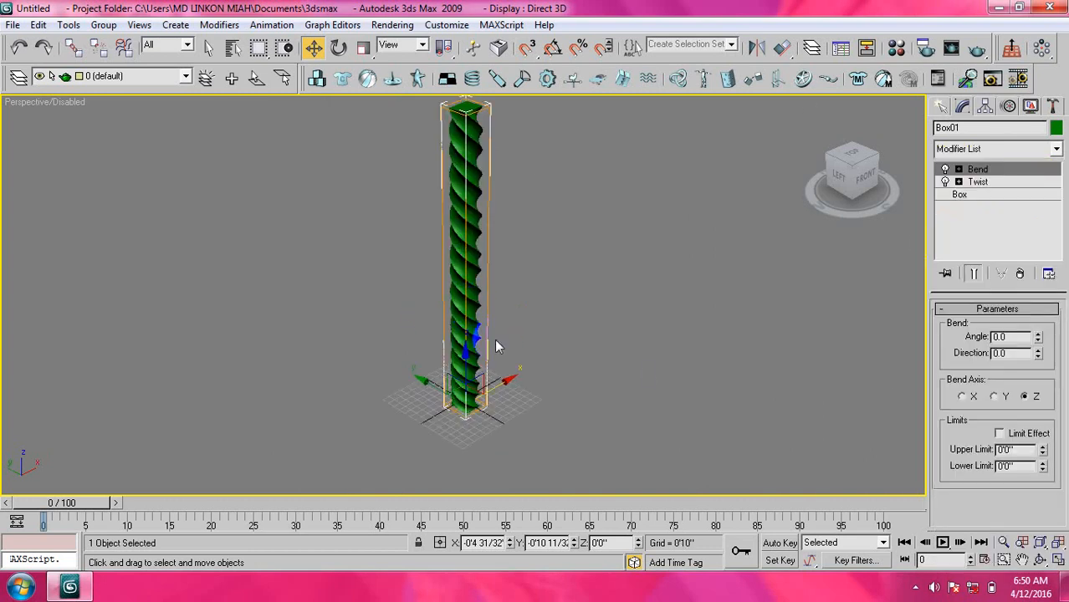
scroll(476, 385, "down", 3)
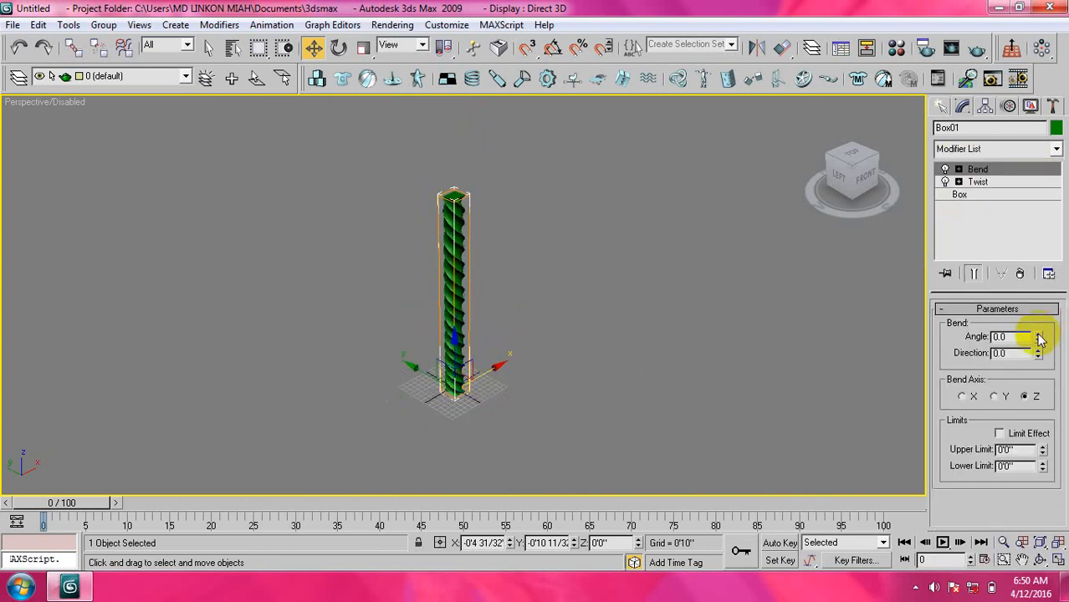
Step: Set the Bend modifier's angle to -197.0 to arch the twisted column, and deselect it
left_click_drag(1037, 335, 1029, 63)
middle_click_drag(539, 384, 559, 327)
scroll(406, 353, "up", 4)
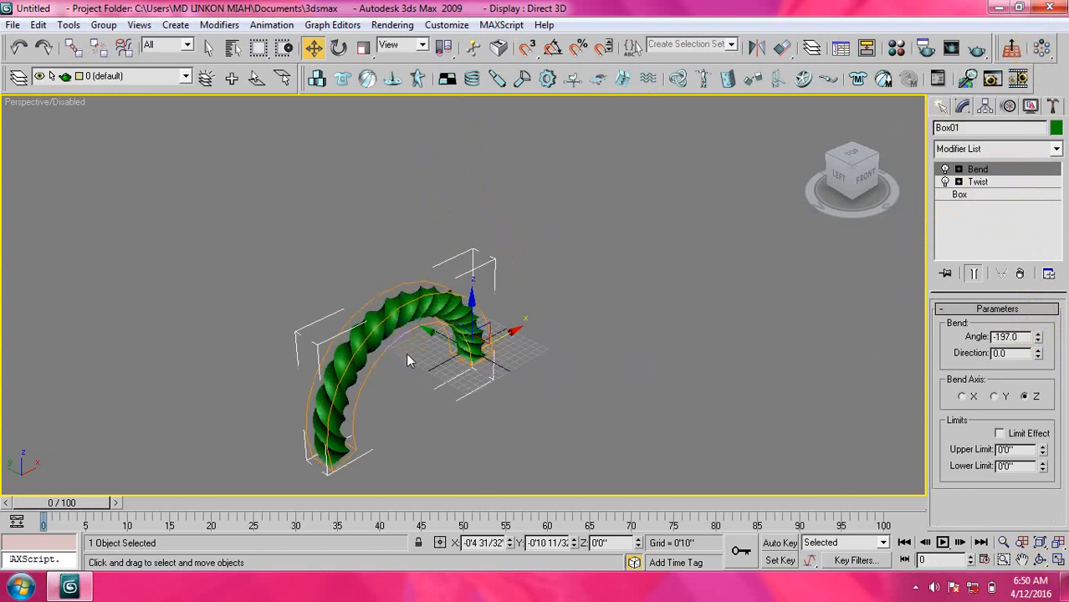
scroll(454, 317, "up", 3)
scroll(576, 314, "down", 5)
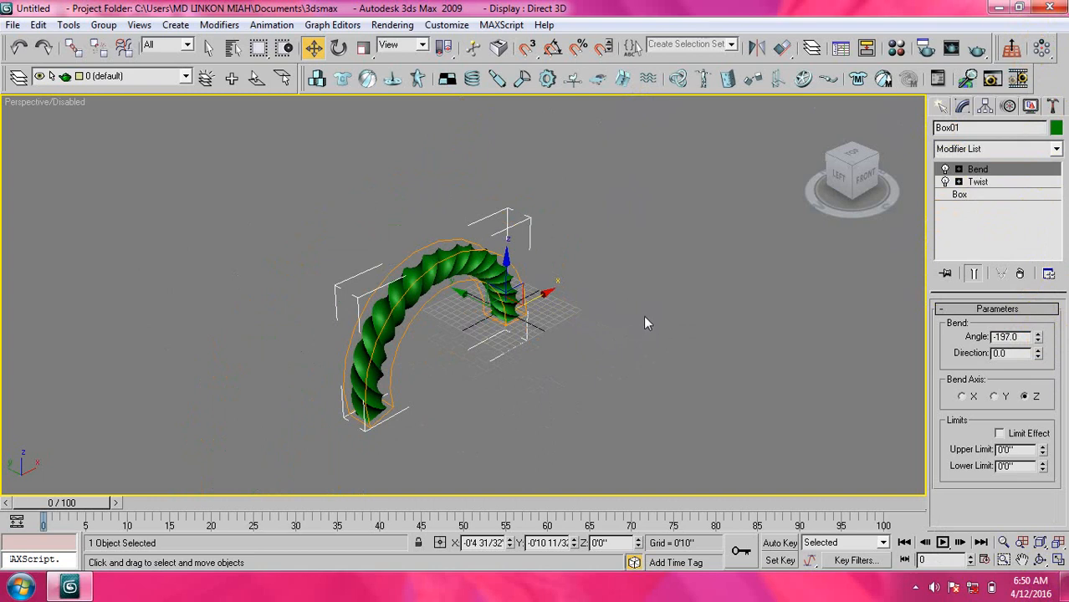
left_click(648, 315)
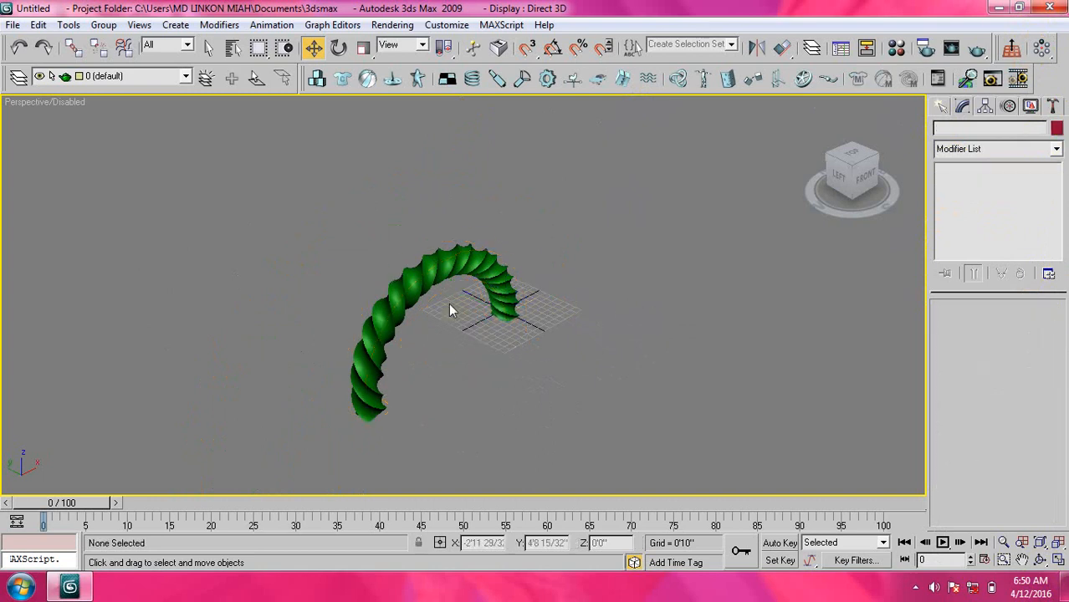
scroll(449, 303, "up", 5)
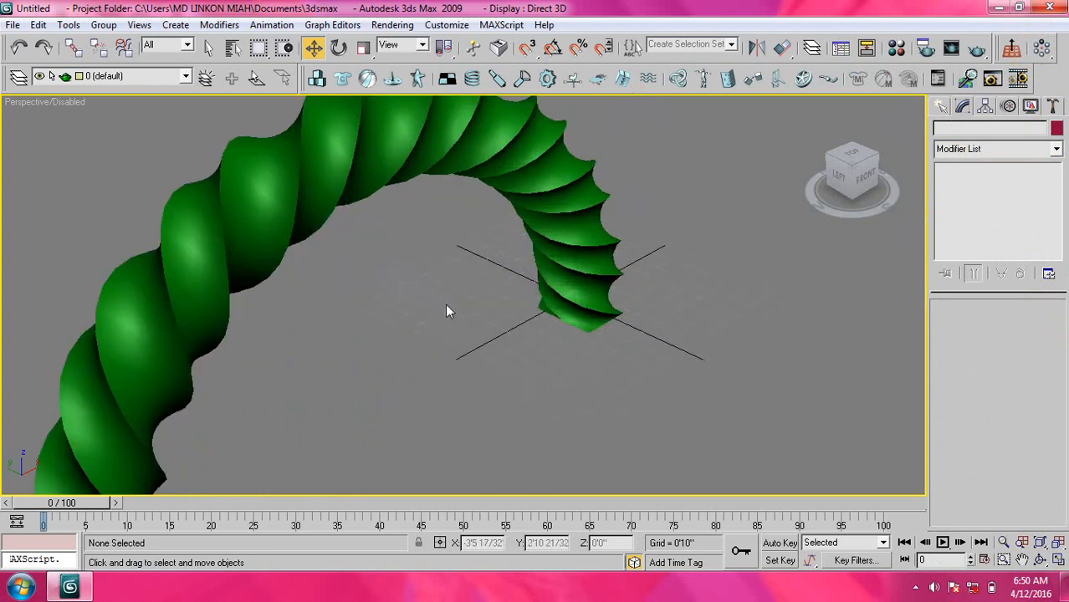
scroll(460, 294, "down", 3)
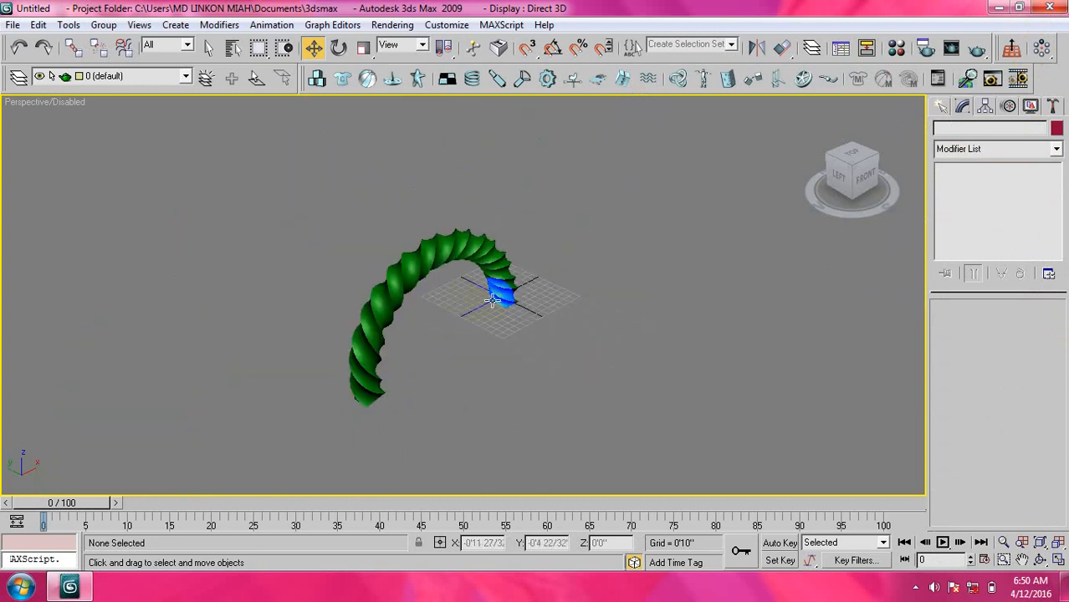
Step: Delete the bent, twisted column and reset the perspective view
left_click(941, 107)
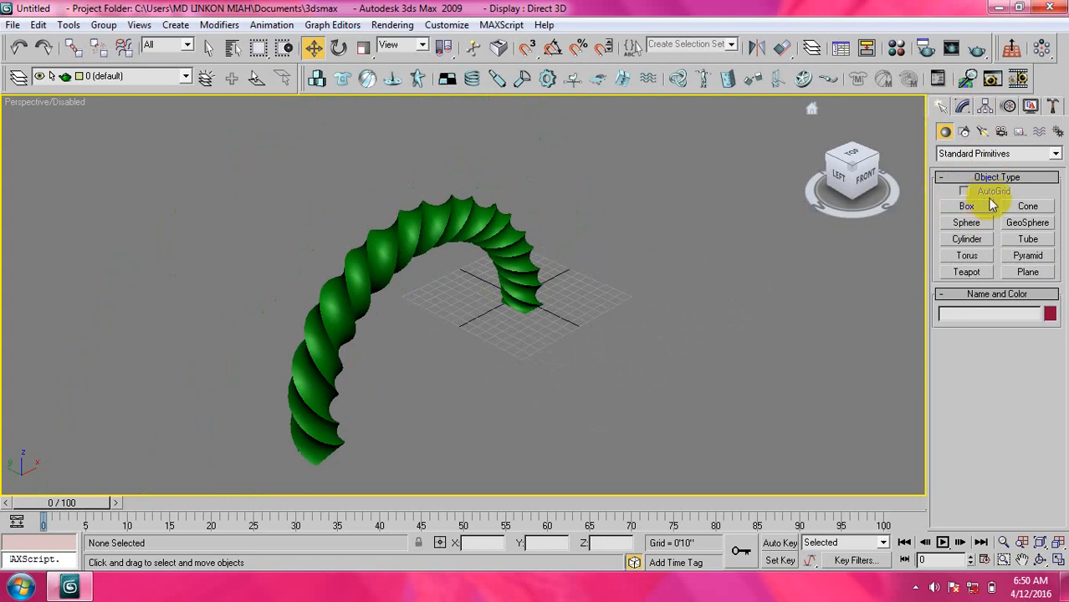
left_click(473, 231)
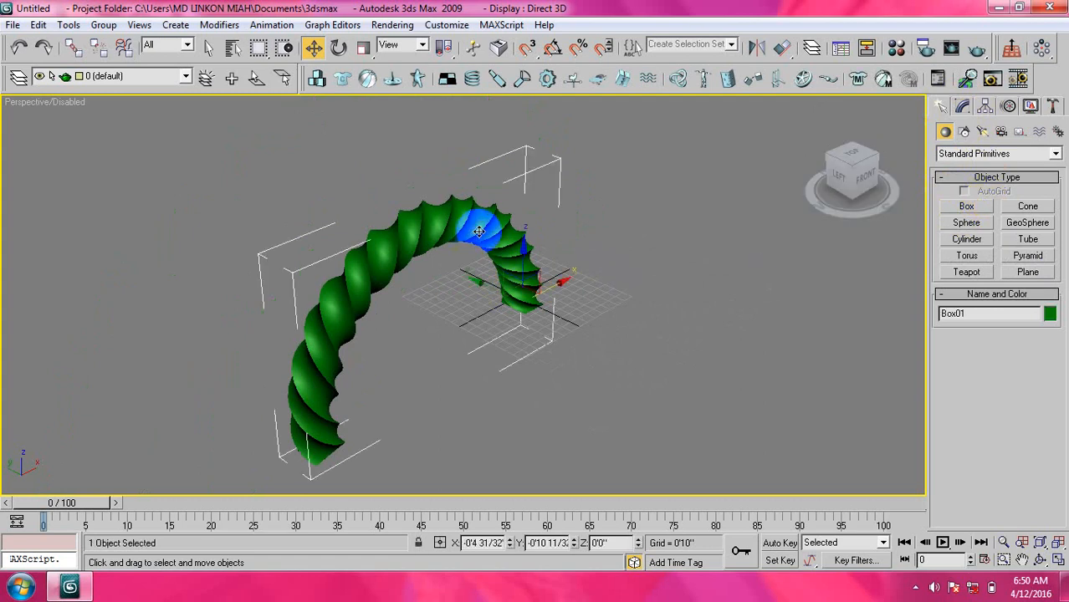
key("Delete")
left_click(812, 108)
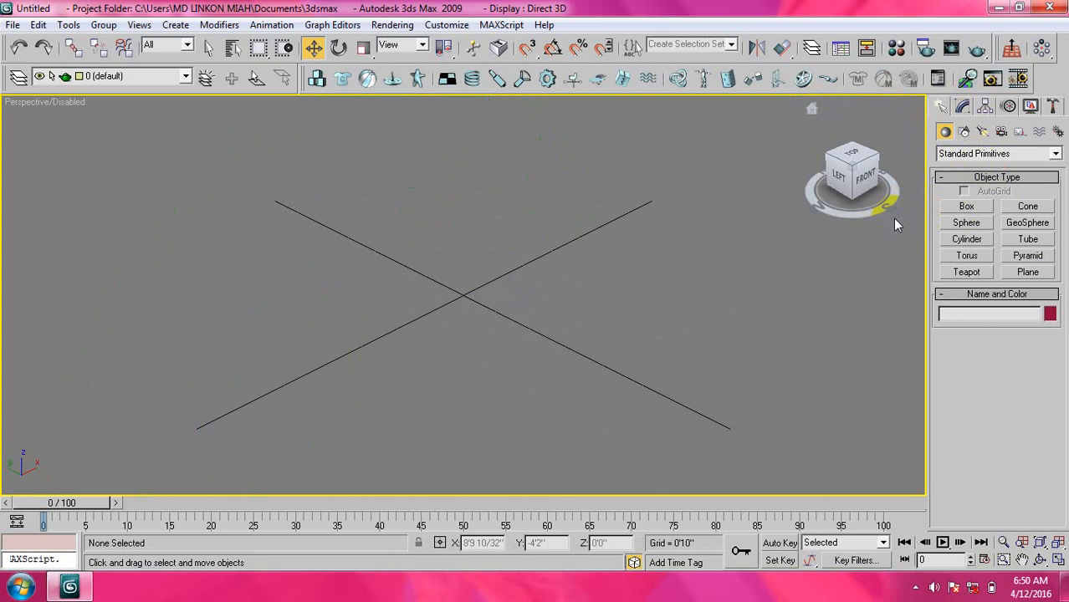
left_click(916, 587)
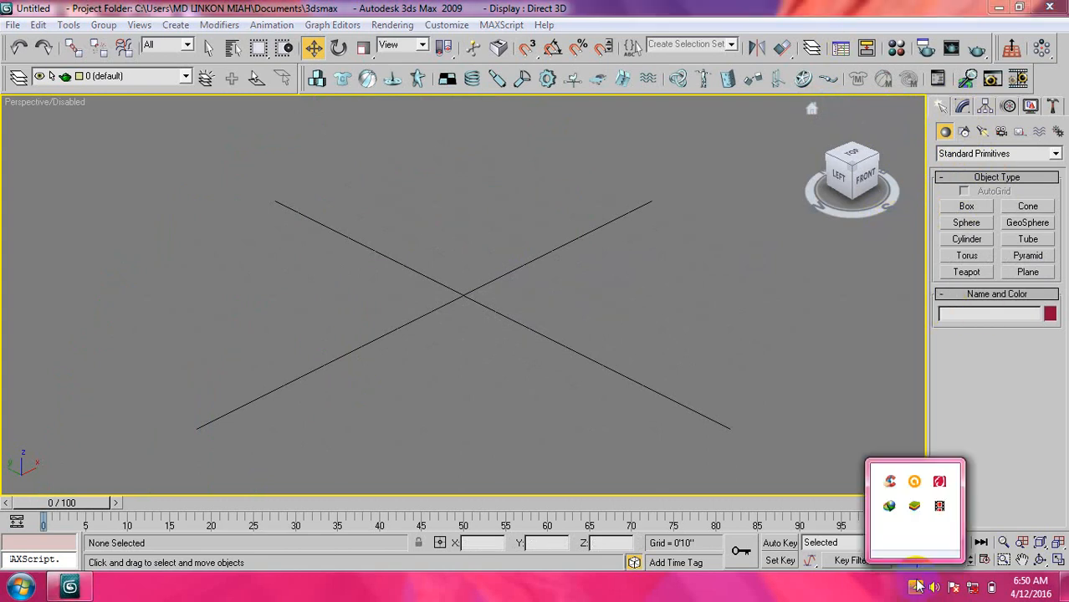
left_click(939, 507)
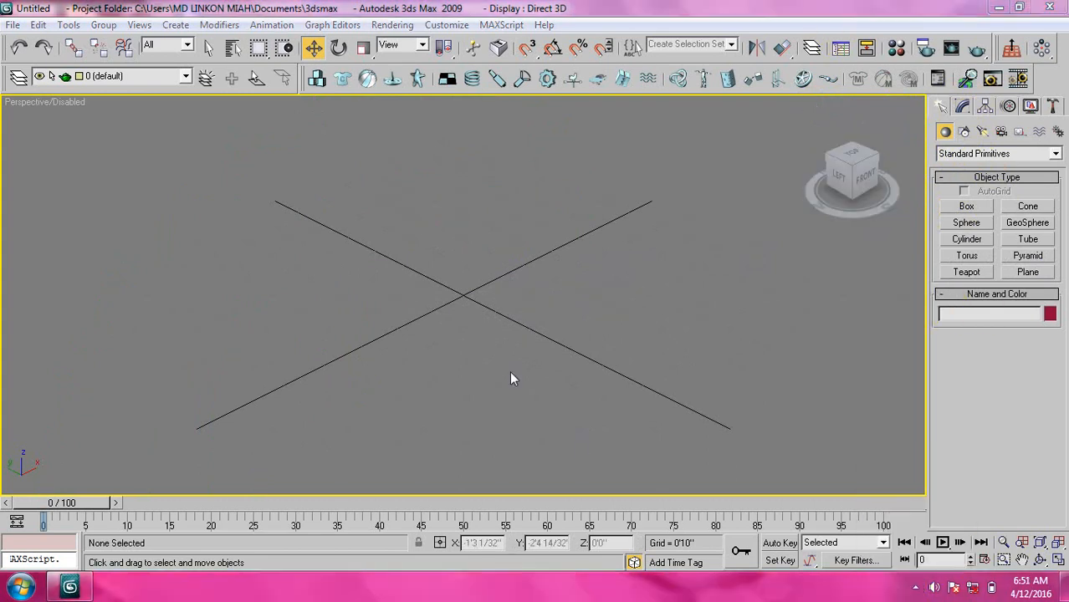
middle_click_drag(460, 363, 546, 380)
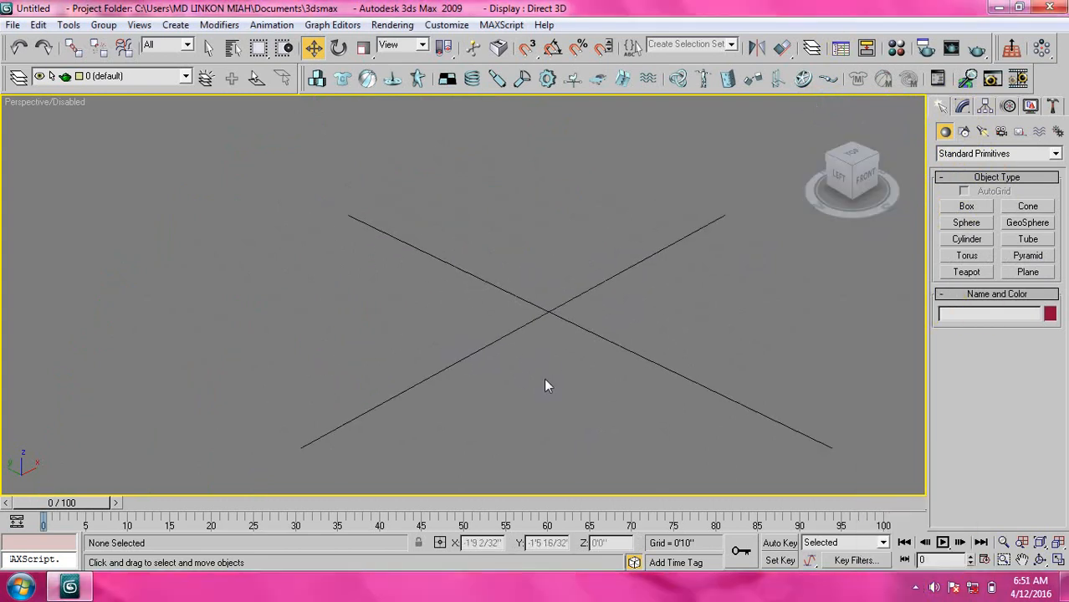
scroll(543, 384, "down", 5)
scroll(502, 323, "up", 3)
middle_click_drag(493, 319, 468, 312)
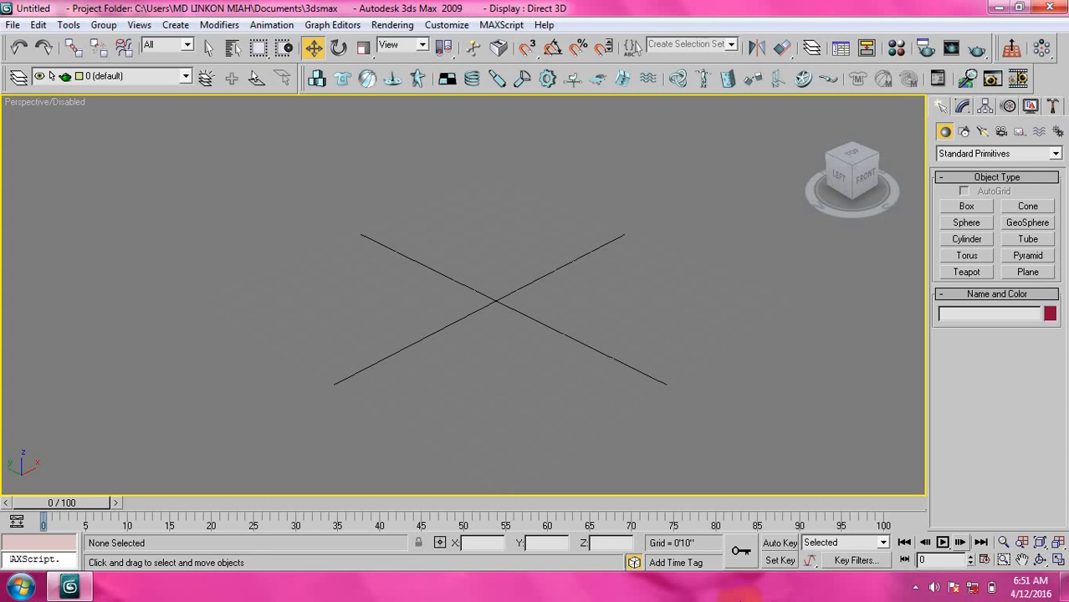
scroll(465, 330, "down", 5)
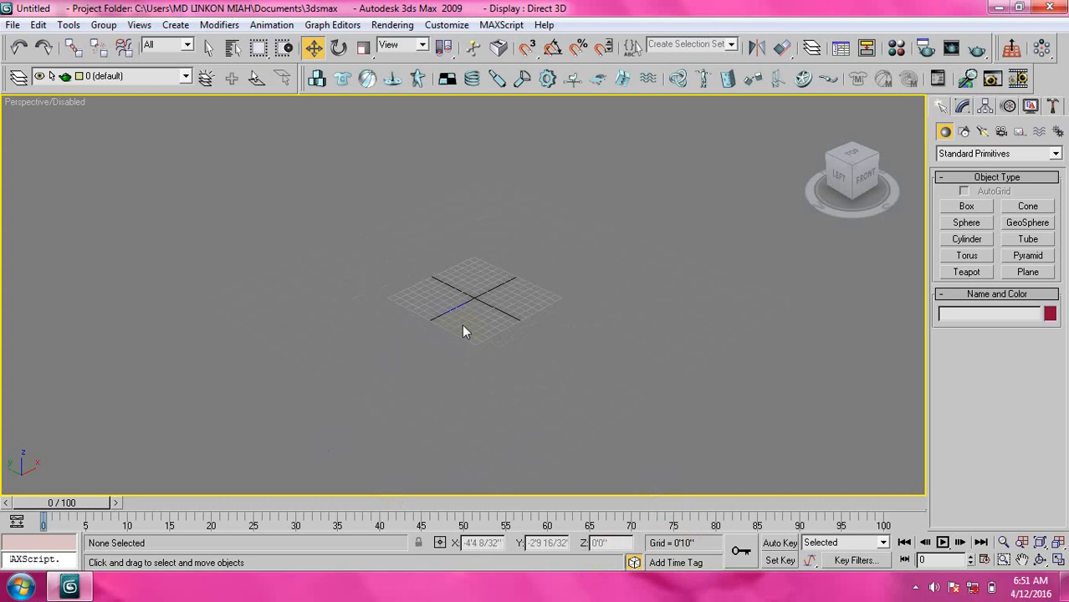
scroll(464, 331, "up", 5)
Step: Create a flat box about 5'0" long, 2'10" wide and 2" high across the grid centre, and end box creation
left_click(967, 206)
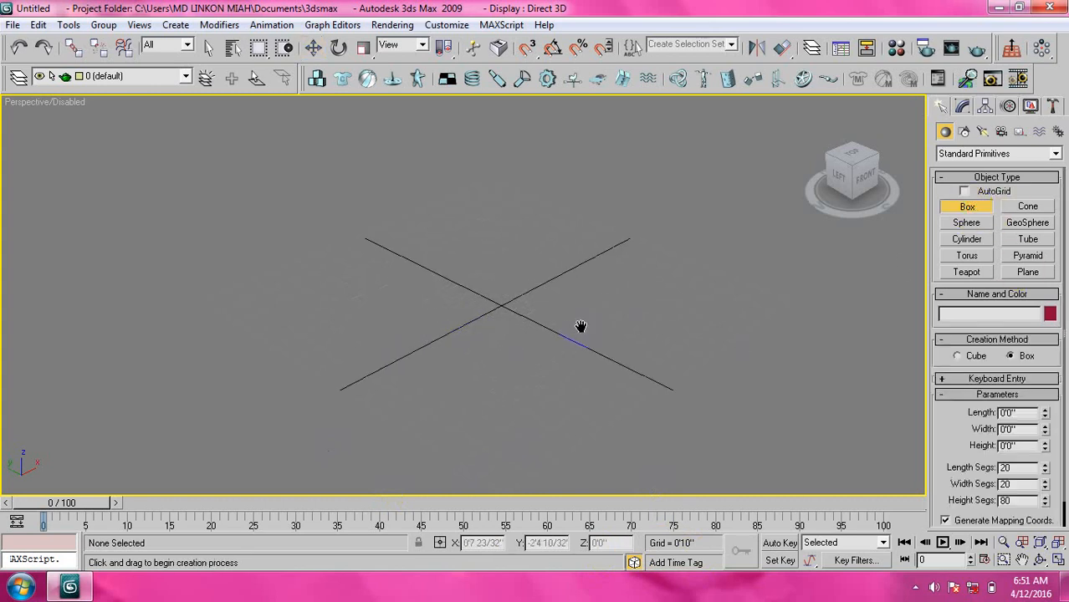
middle_click_drag(580, 327, 578, 346)
scroll(462, 336, "up", 1)
scroll(444, 327, "down", 1)
left_click_drag(457, 284, 515, 379)
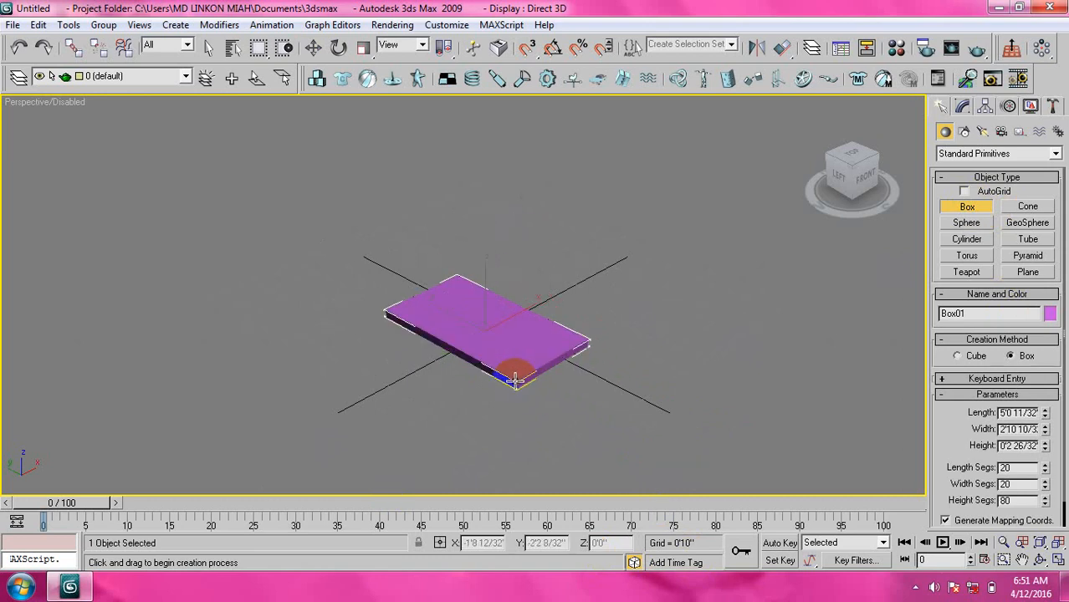
left_click(515, 380)
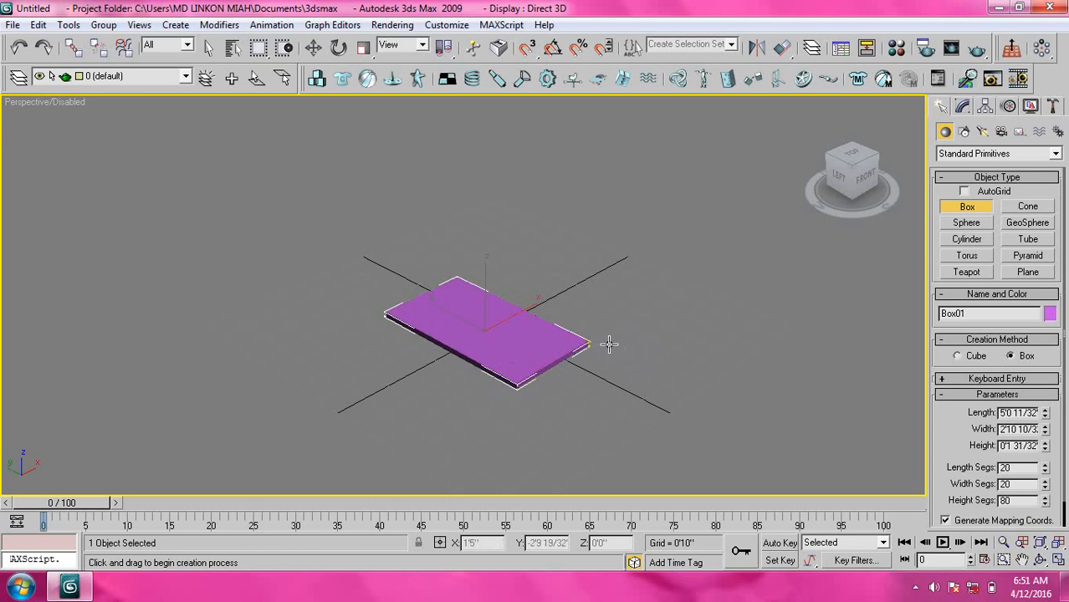
left_click(966, 240)
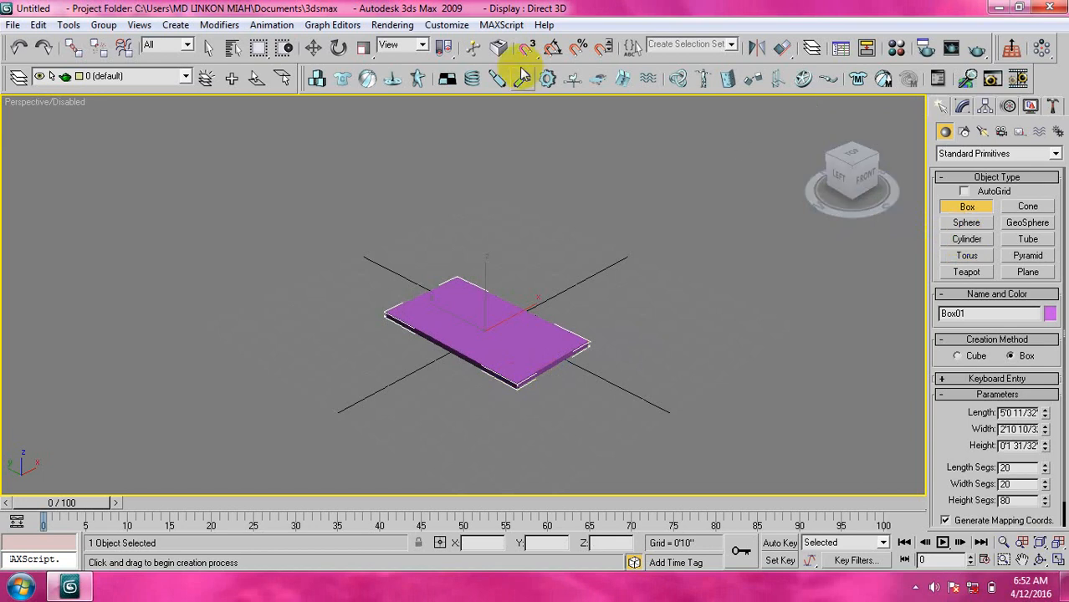
left_click(314, 48)
scroll(486, 307, "up", 5)
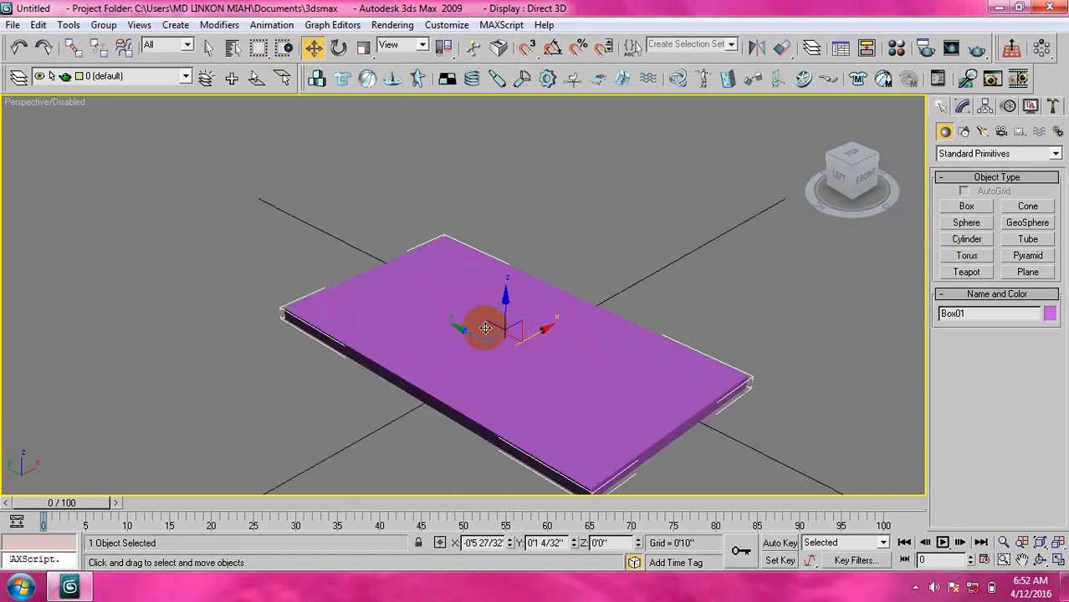
Step: Set the flat box's height to 2 inches and deselect it
left_click(962, 106)
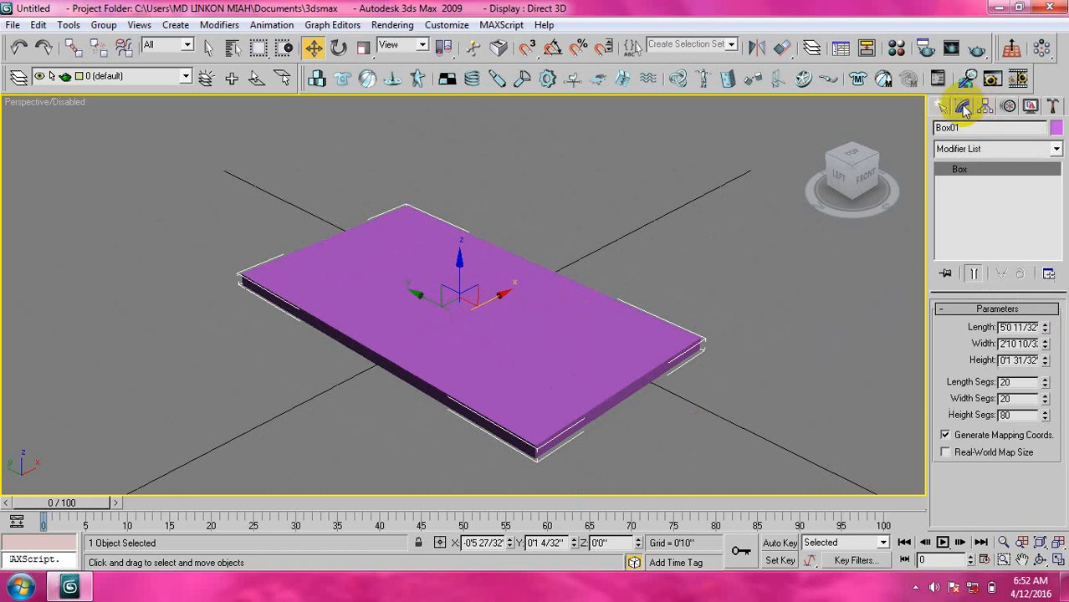
double_click(1008, 359)
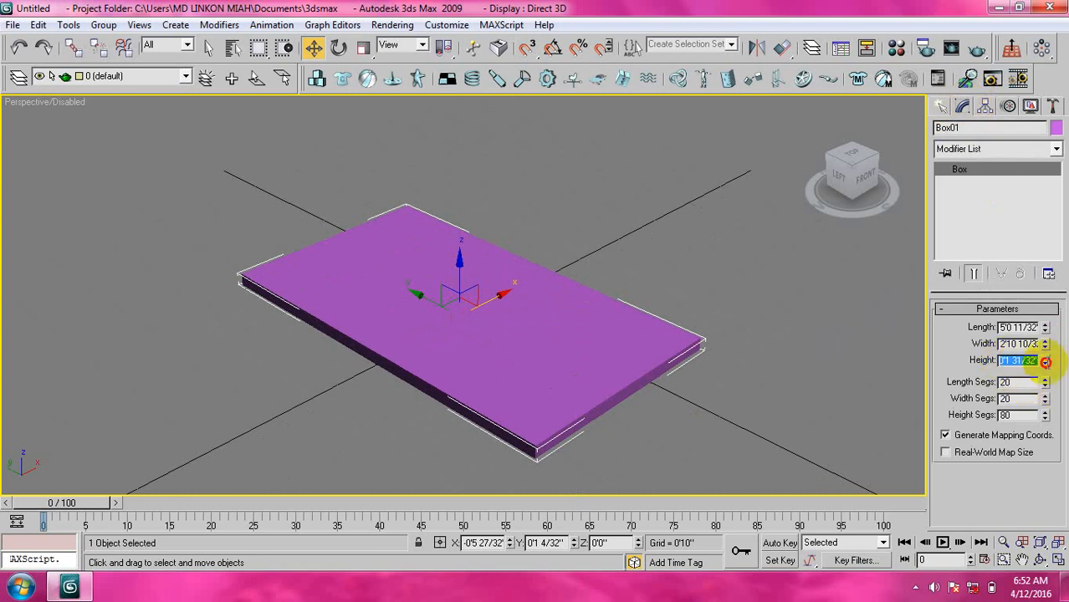
type("2")
key("Return")
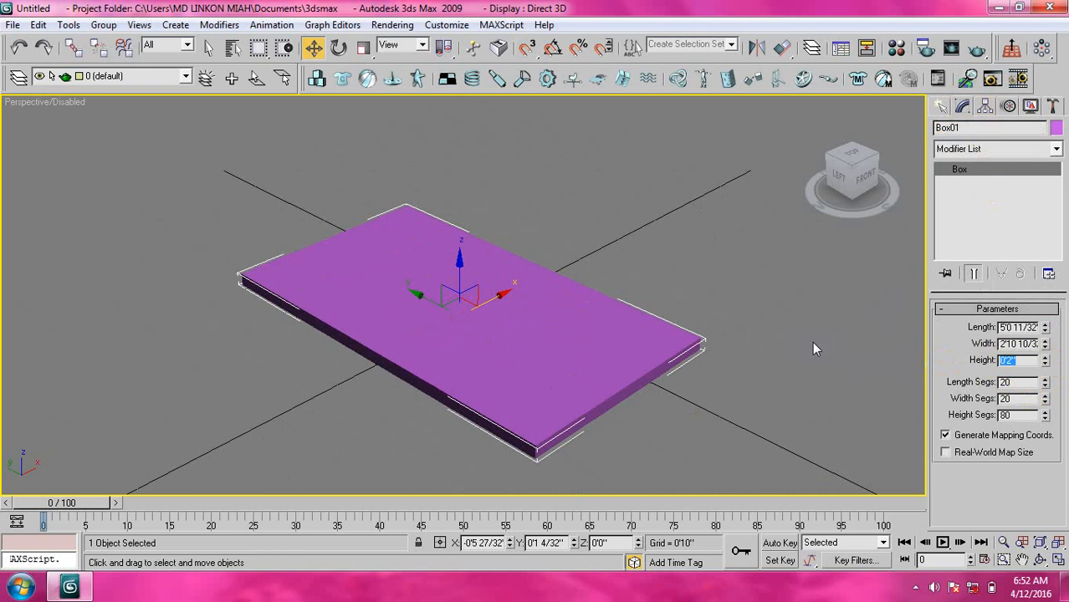
left_click(817, 363)
middle_click_drag(559, 419, 560, 384)
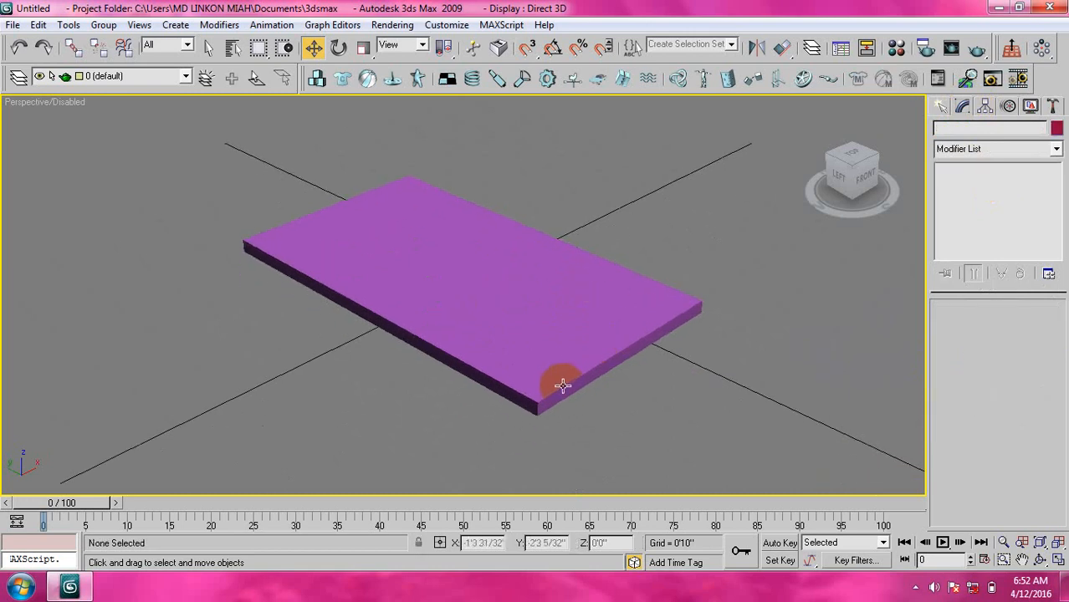
Step: Set the flat box's height to 1 inch
left_click(561, 384)
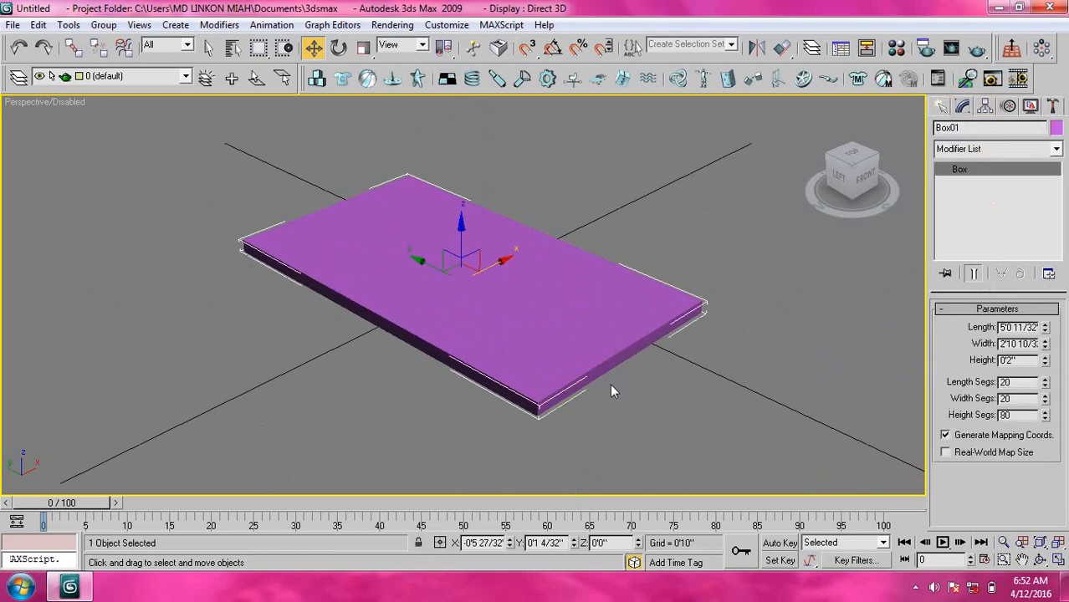
double_click(1012, 360)
type("1")
key("Return")
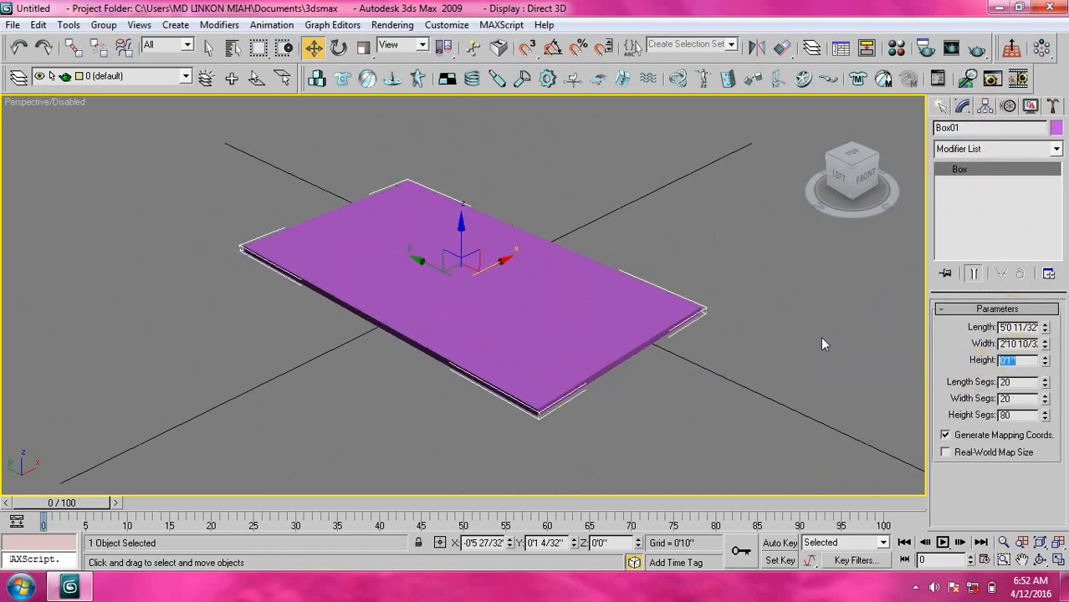
left_click(739, 302)
Step: Apply the Hair and Fur (WSM) modifier to the flat box
left_click(572, 293)
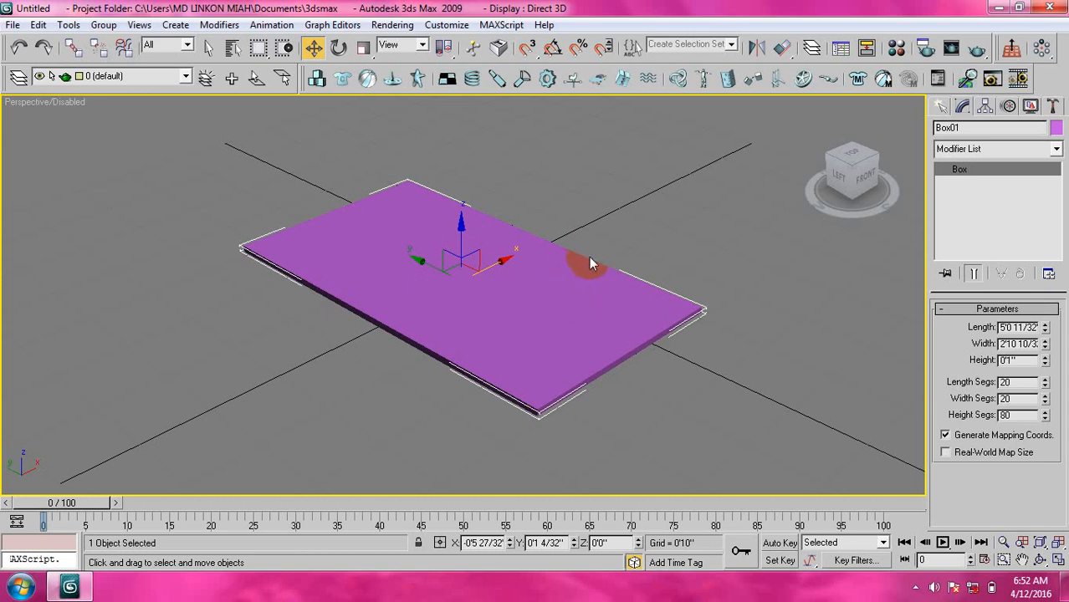
left_click(964, 149)
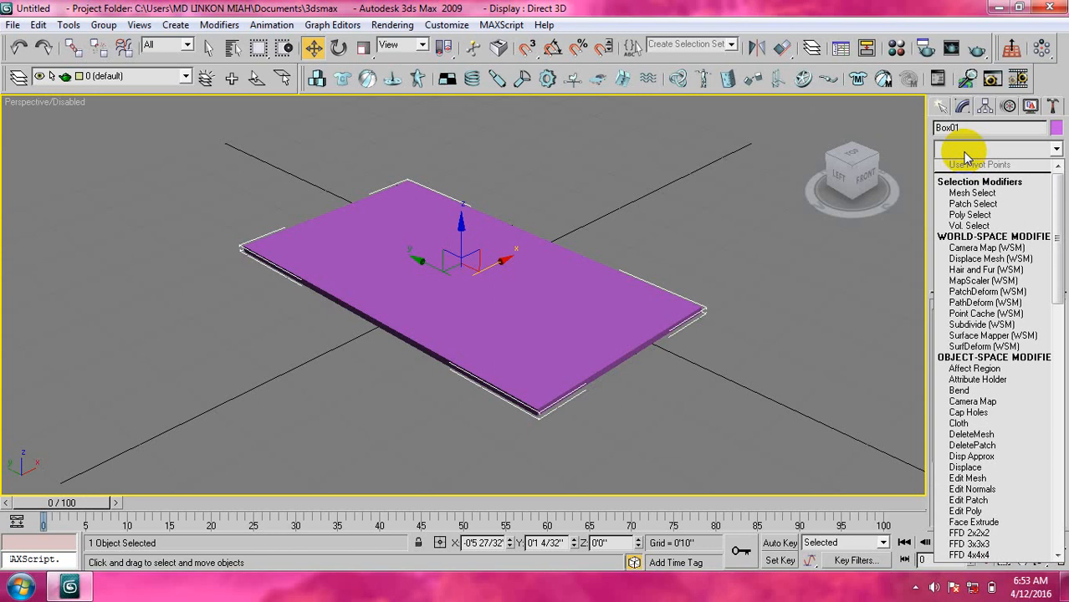
key("h")
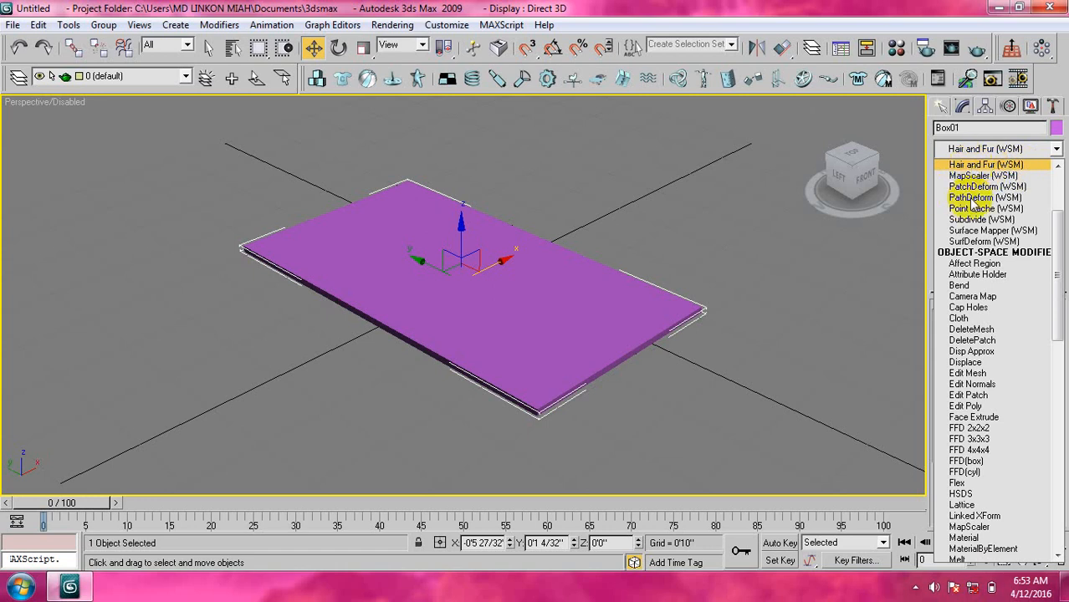
left_click(986, 165)
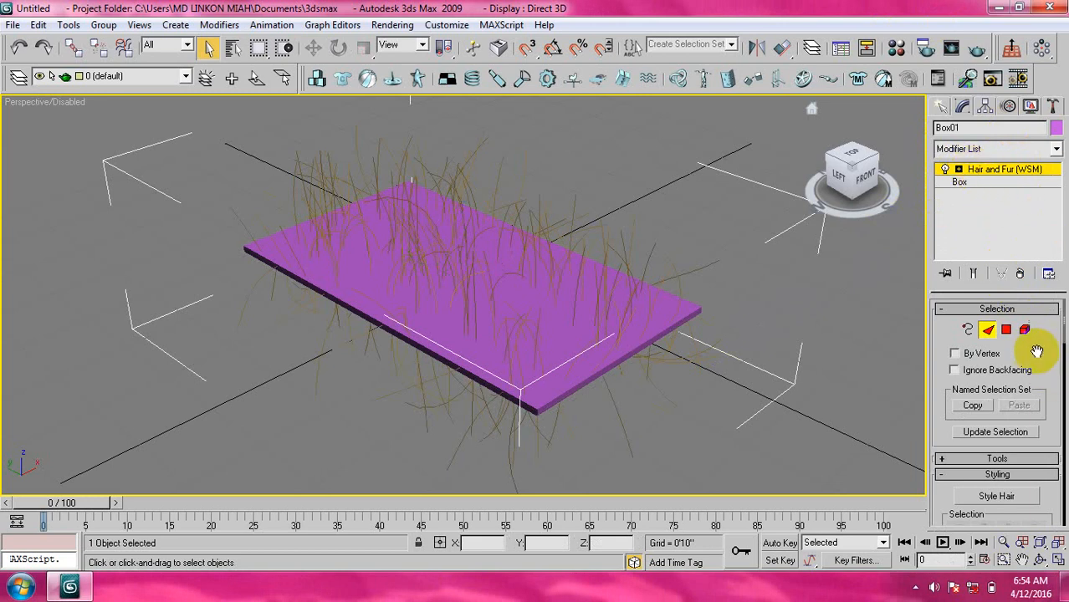
Step: Examine the Hair and Fur modifier's Selection, Styling and General Parameters settings
left_click(1063, 382)
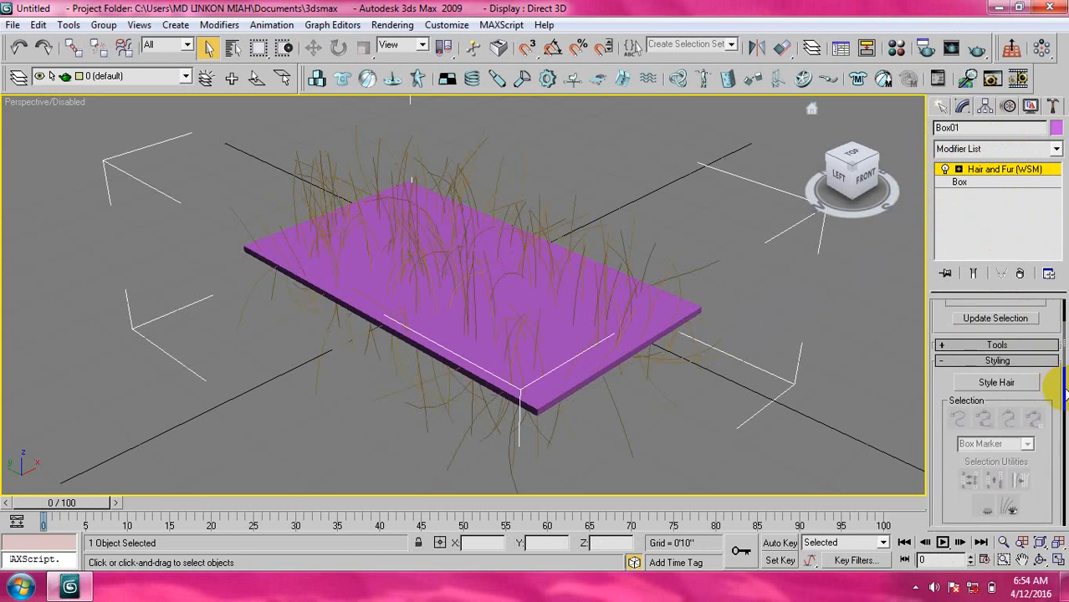
left_click(1064, 392)
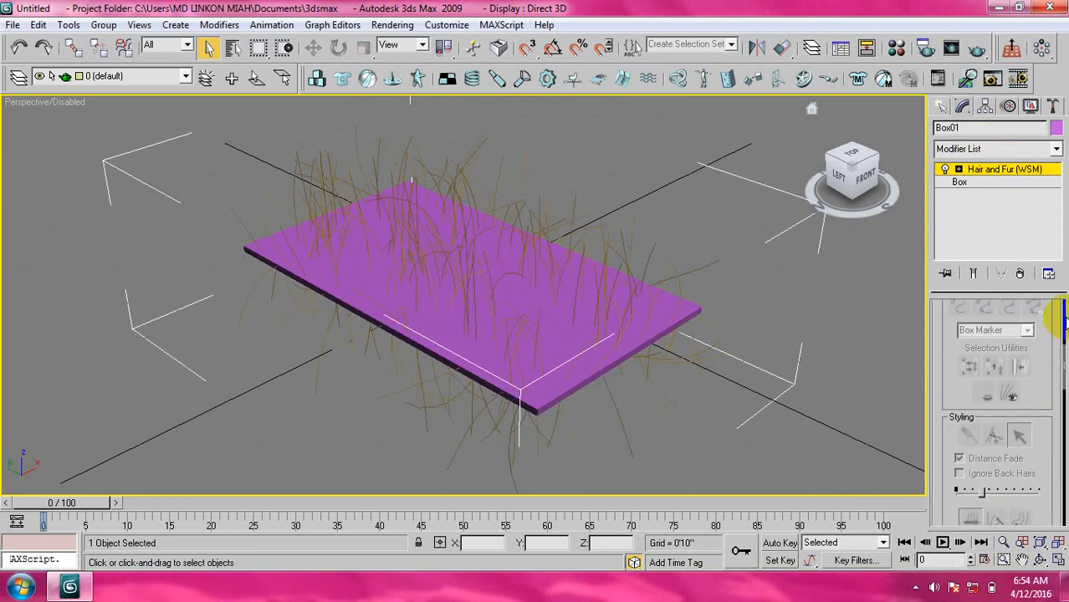
left_click(1064, 319)
left_click(1064, 310)
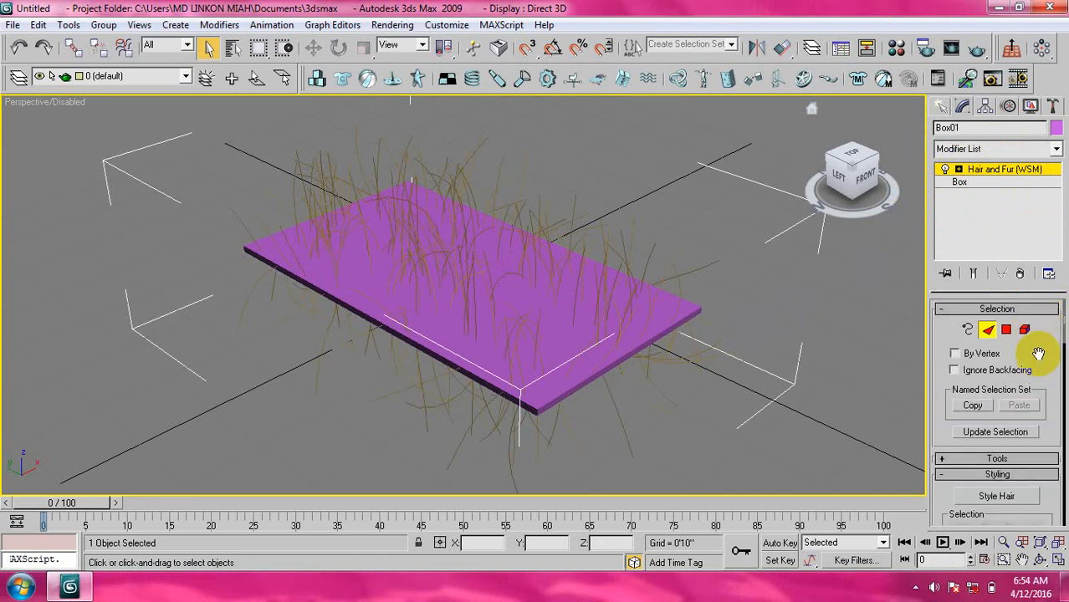
scroll(1031, 382, "down", 5)
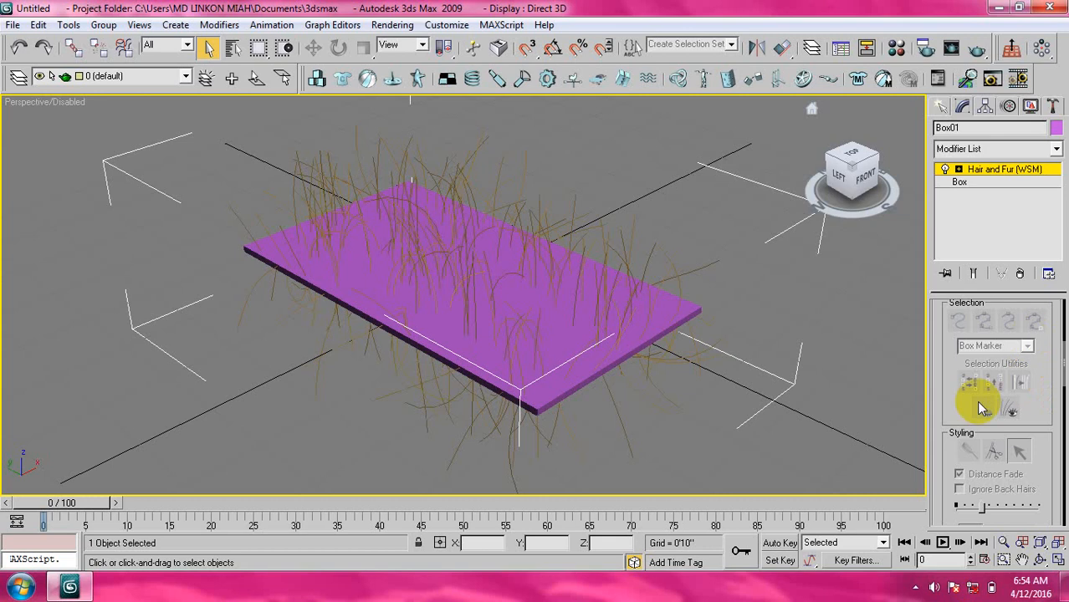
scroll(1008, 381, "down", 5)
scroll(1007, 380, "down", 5)
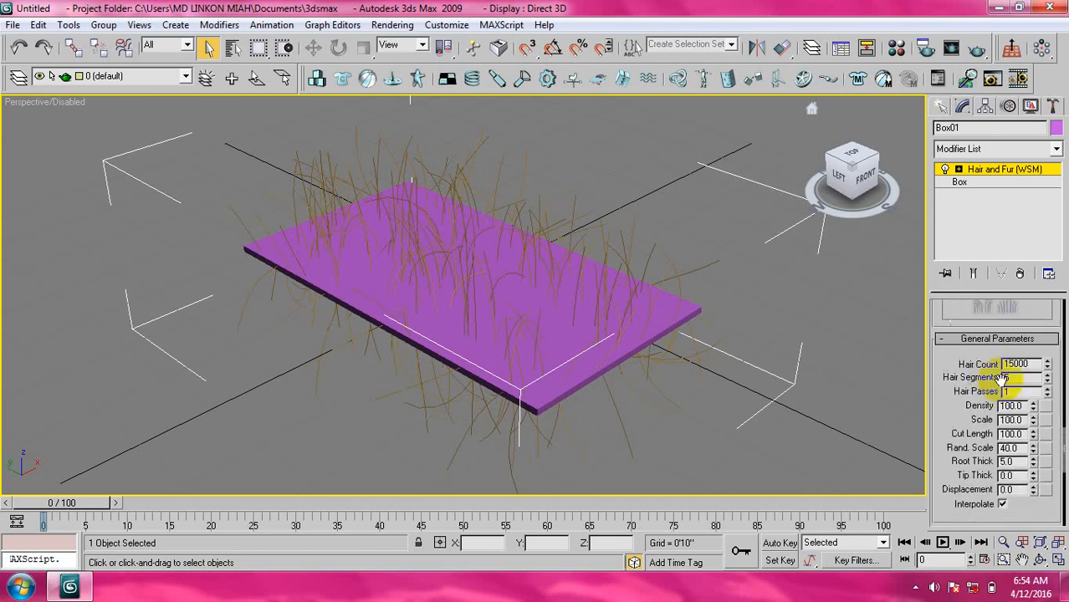
scroll(989, 378, "down", 1)
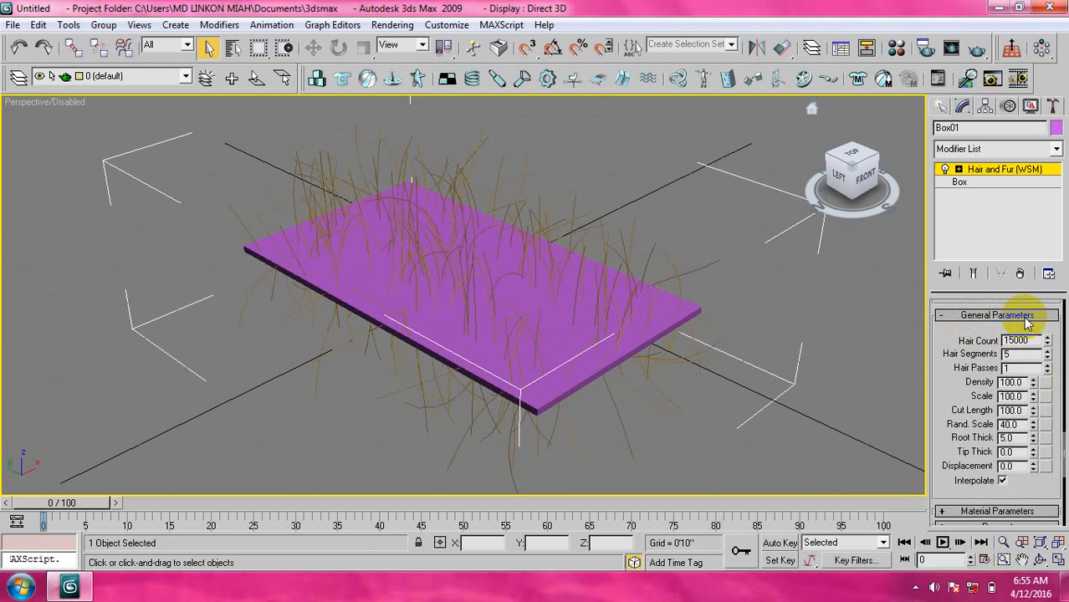
scroll(992, 331, "up", 10)
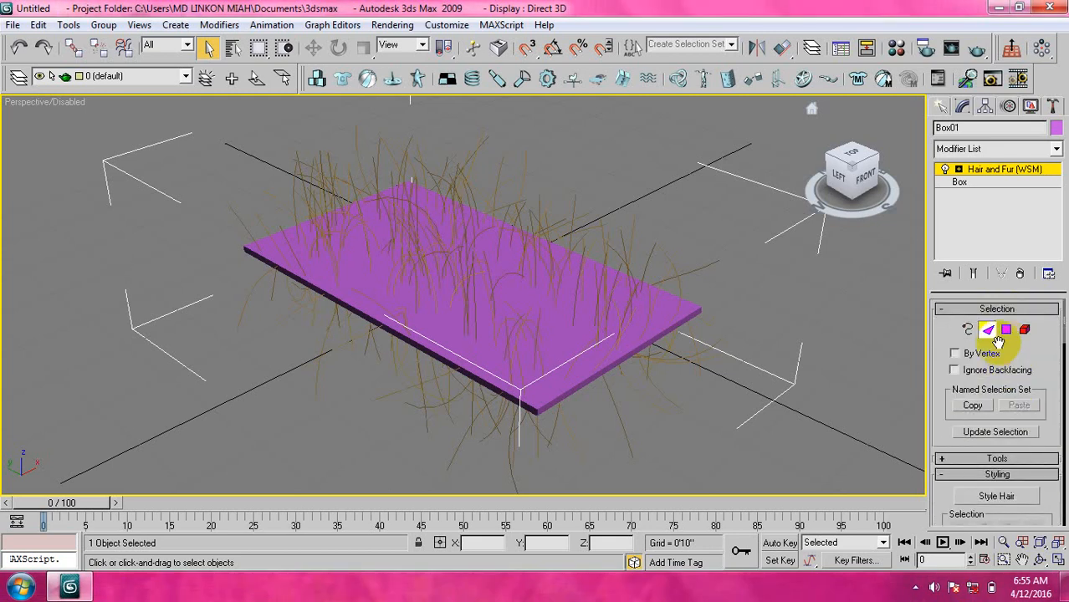
scroll(998, 343, "down", 10)
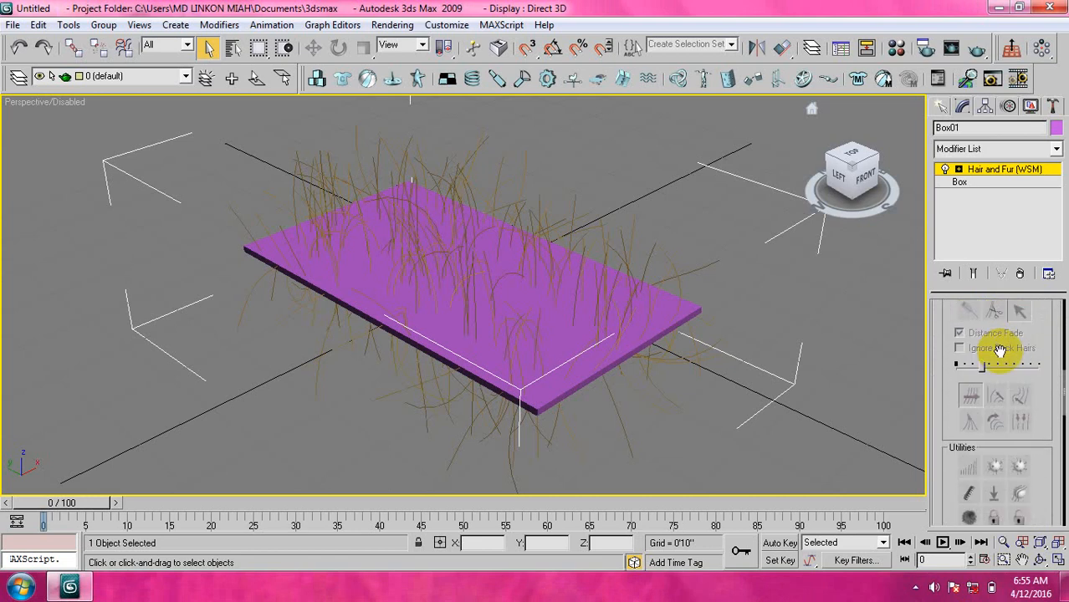
scroll(996, 360, "up", 2)
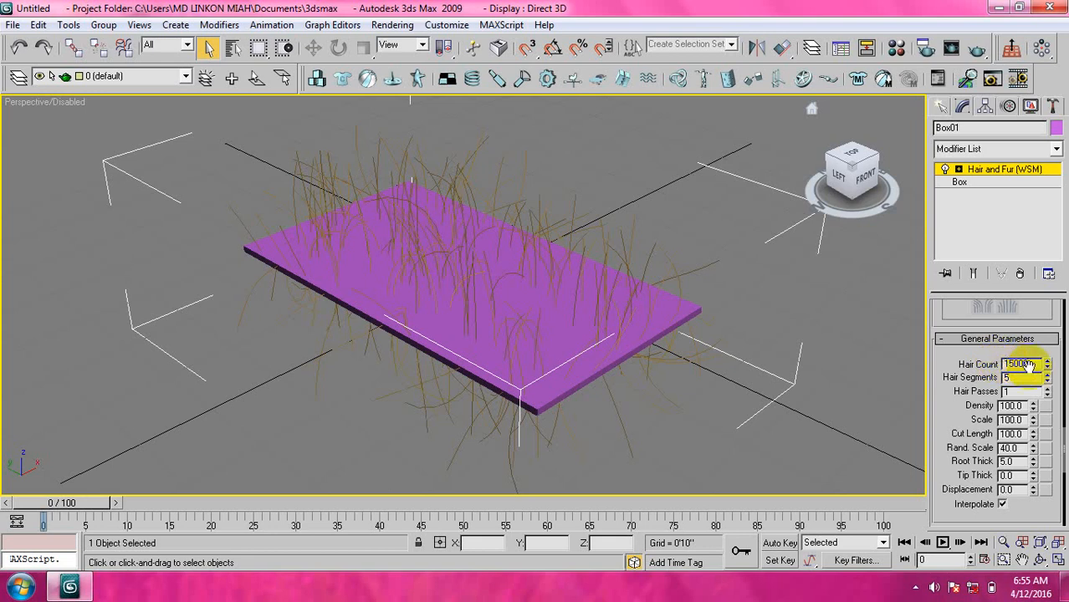
Step: Set the Hair and Fur modifier's Hair Passes to 5
left_click(1048, 389)
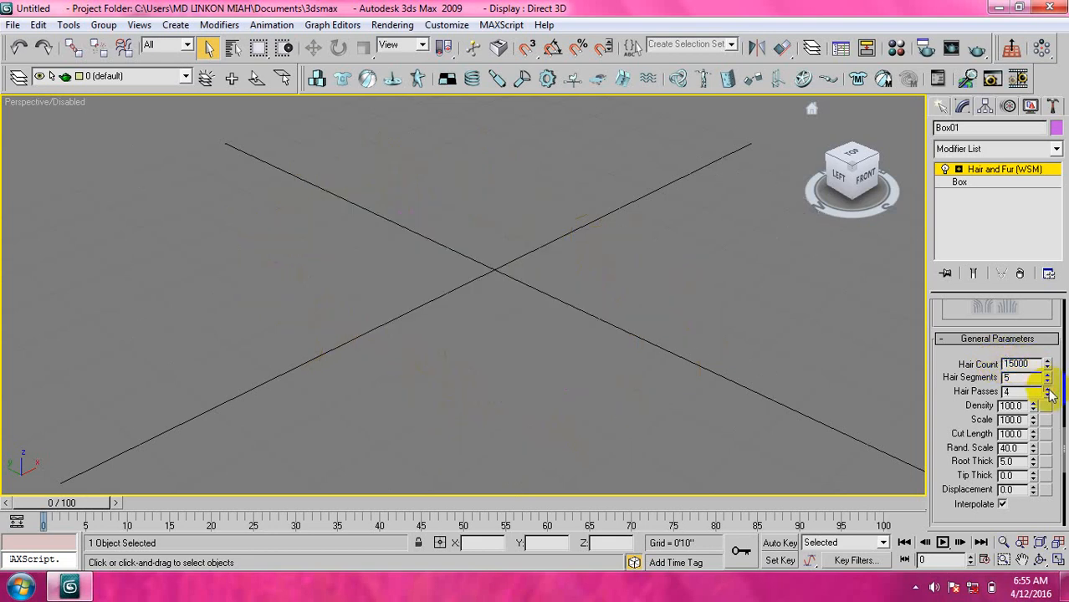
left_click(1048, 389)
left_click(1048, 389)
left_click(1048, 389)
left_click(1049, 389)
left_click(1048, 389)
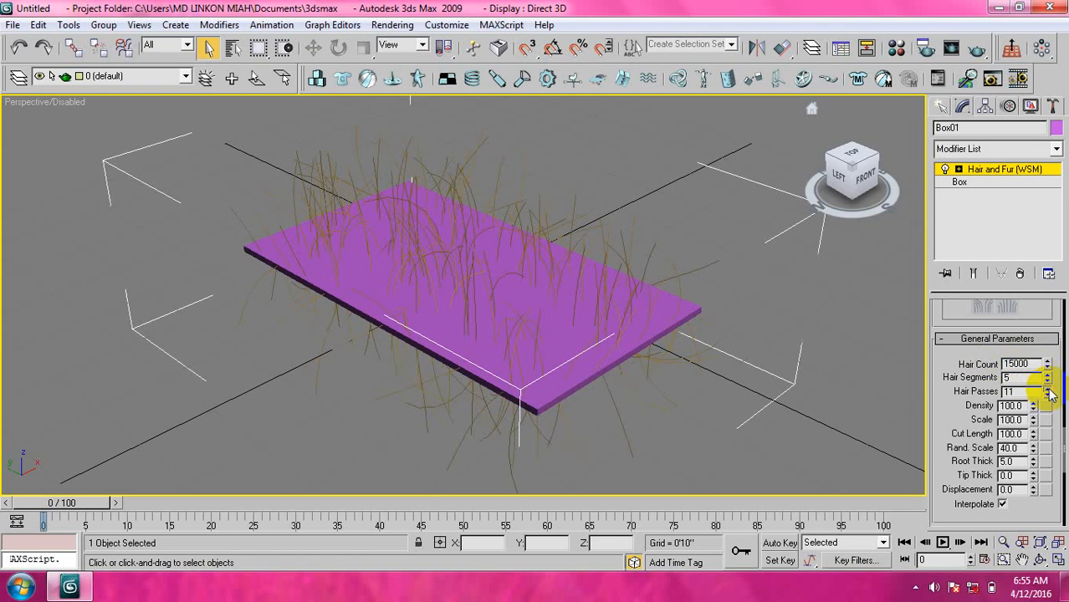
left_click(1048, 389)
left_click(1048, 389)
left_click_drag(1019, 392, 1000, 392)
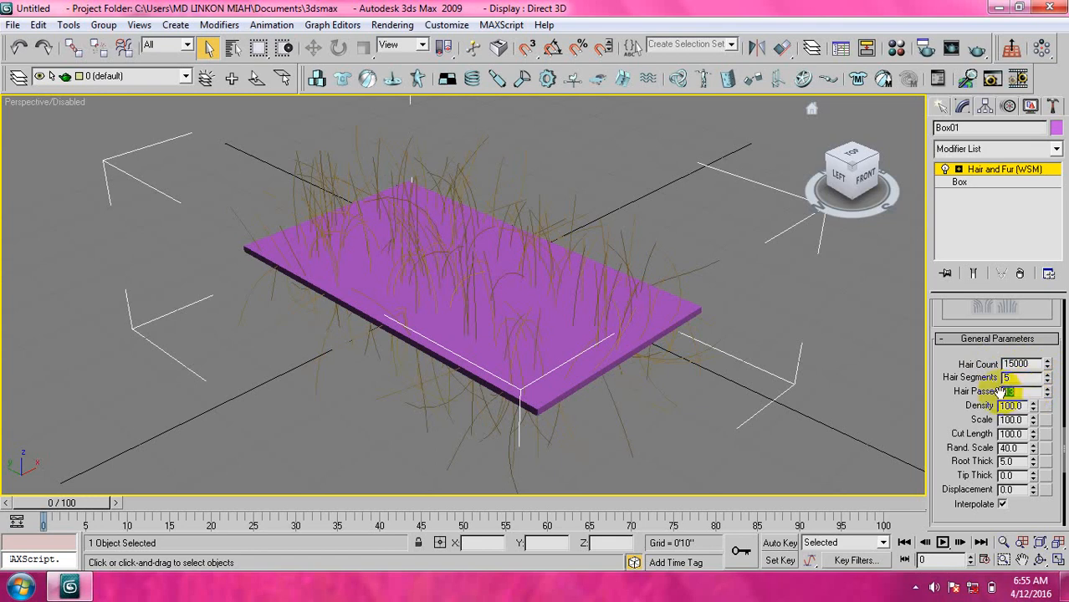
type("5")
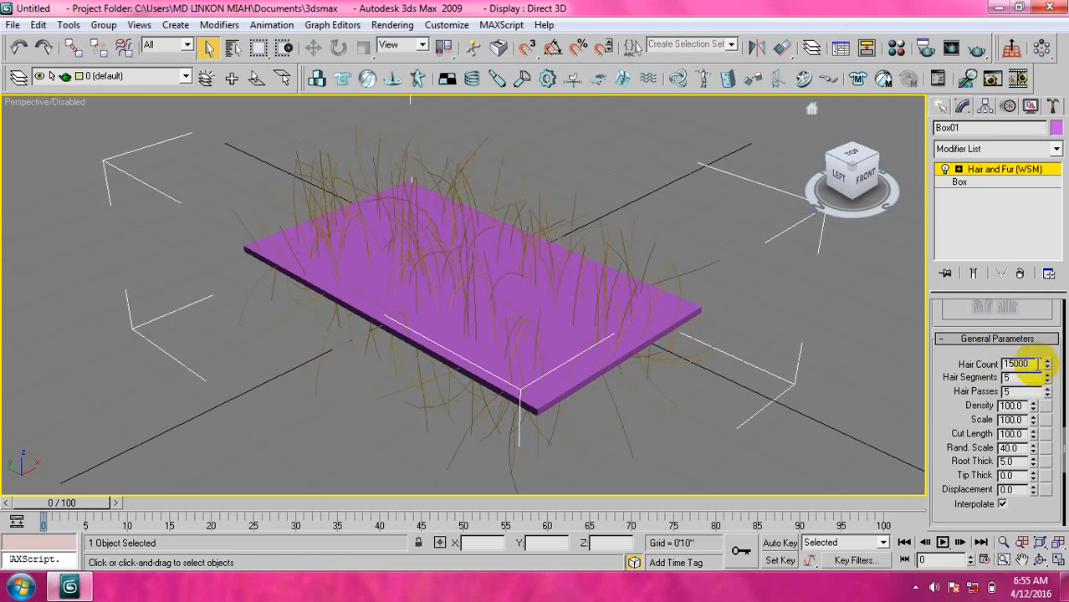
Step: Set the Hair Count to 400000 and render the Perspective view of the flat box
left_click_drag(1033, 364, 987, 365)
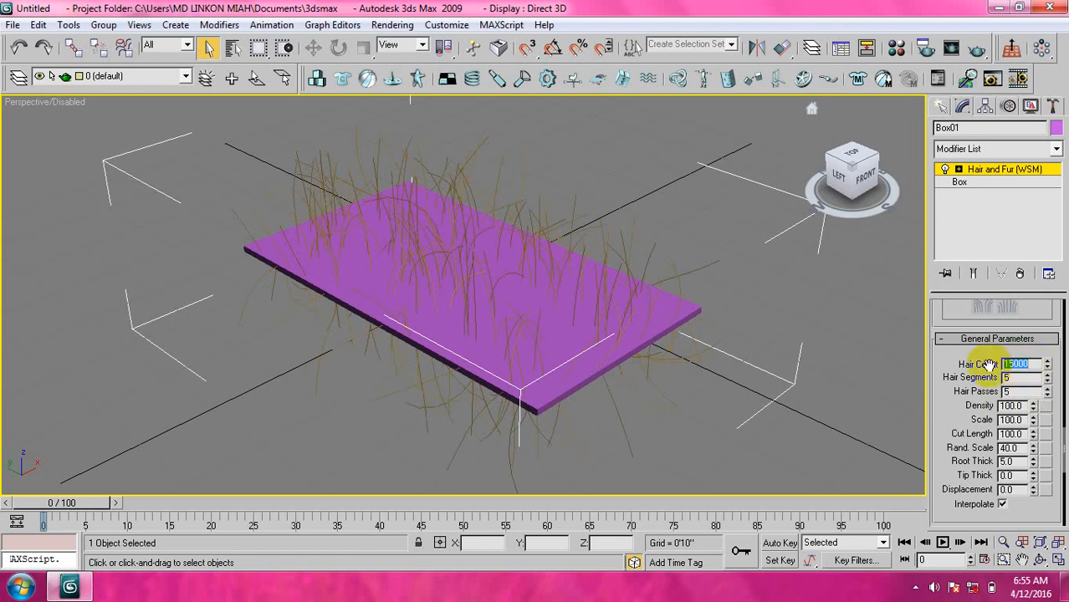
type("400000")
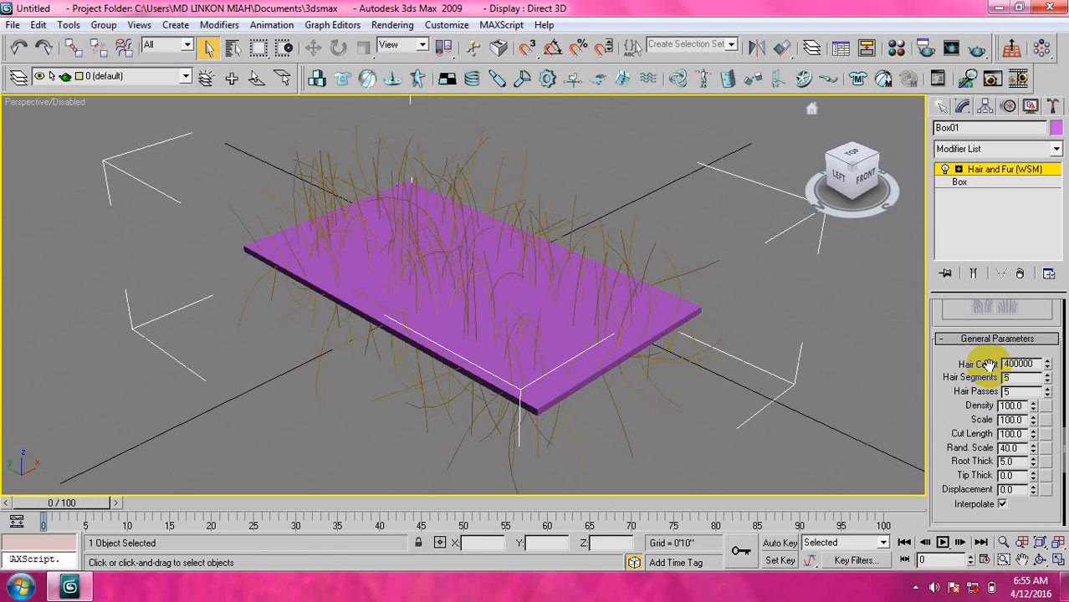
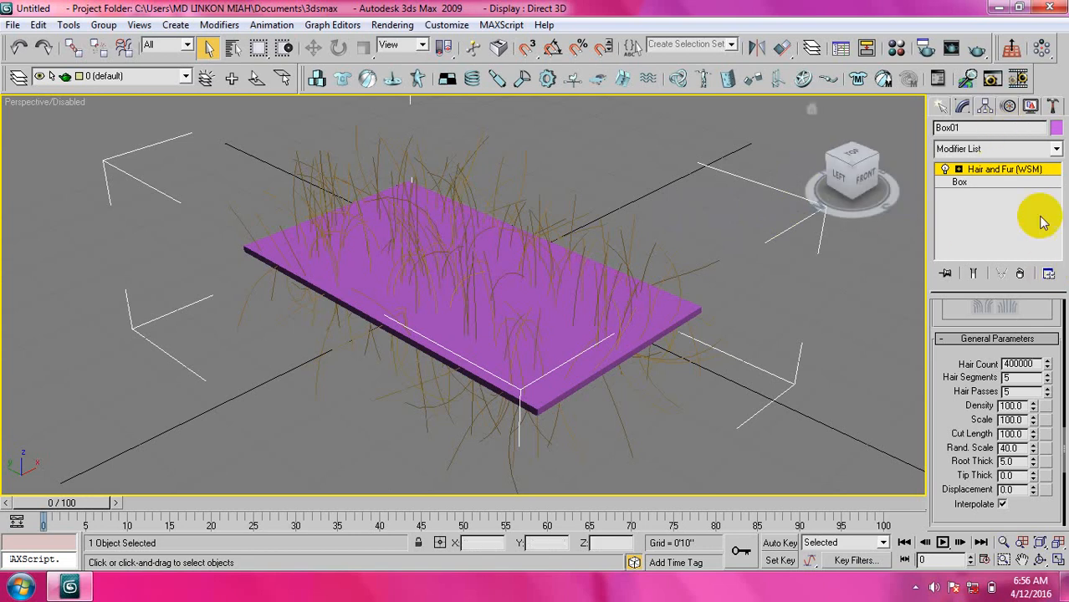
left_click(951, 48)
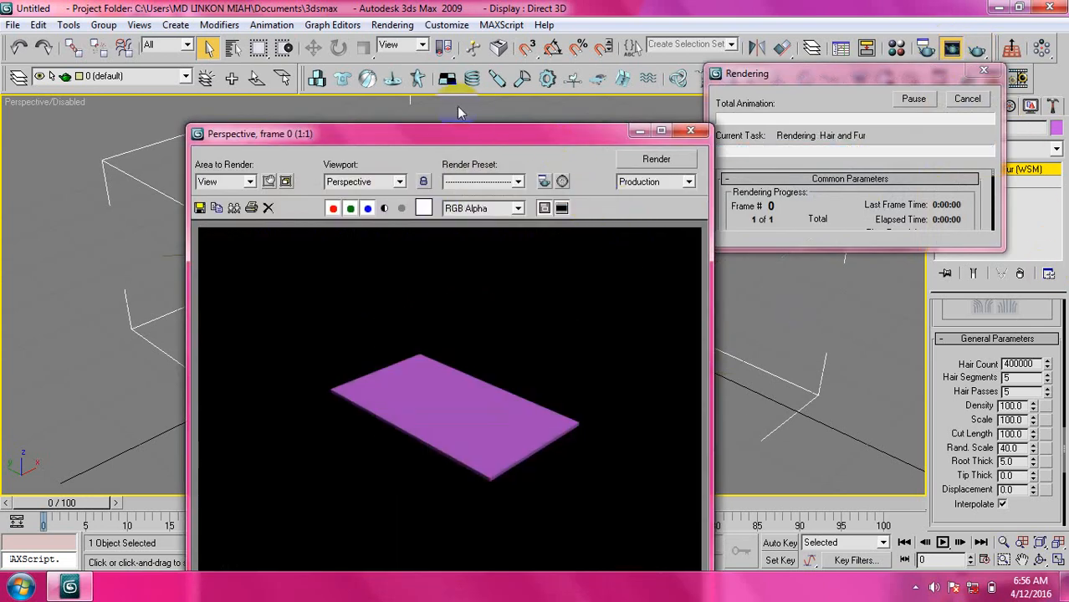
left_click_drag(502, 137, 404, 38)
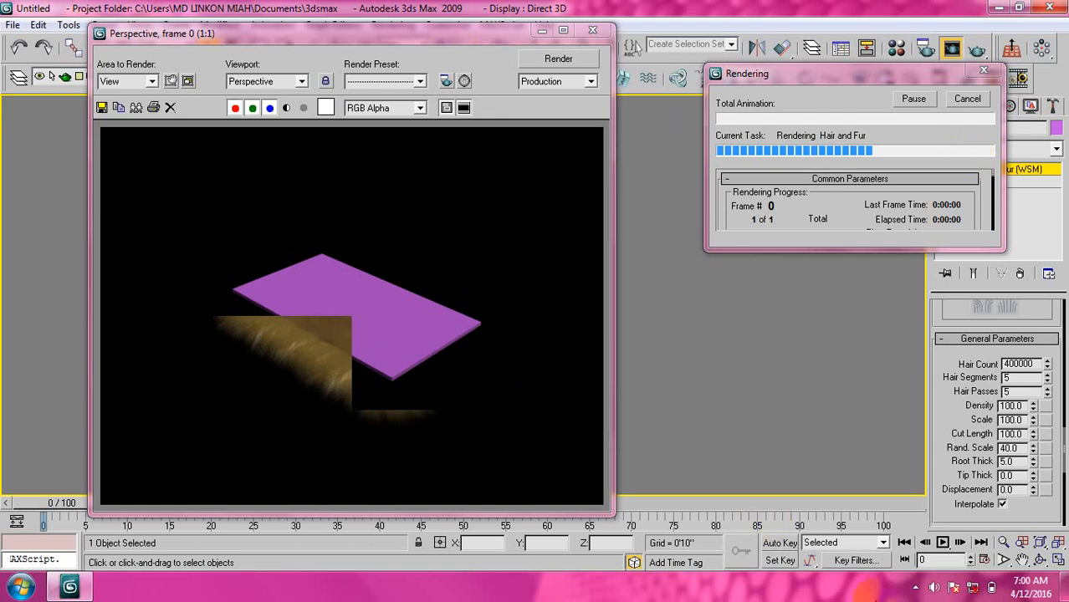
left_click(916, 588)
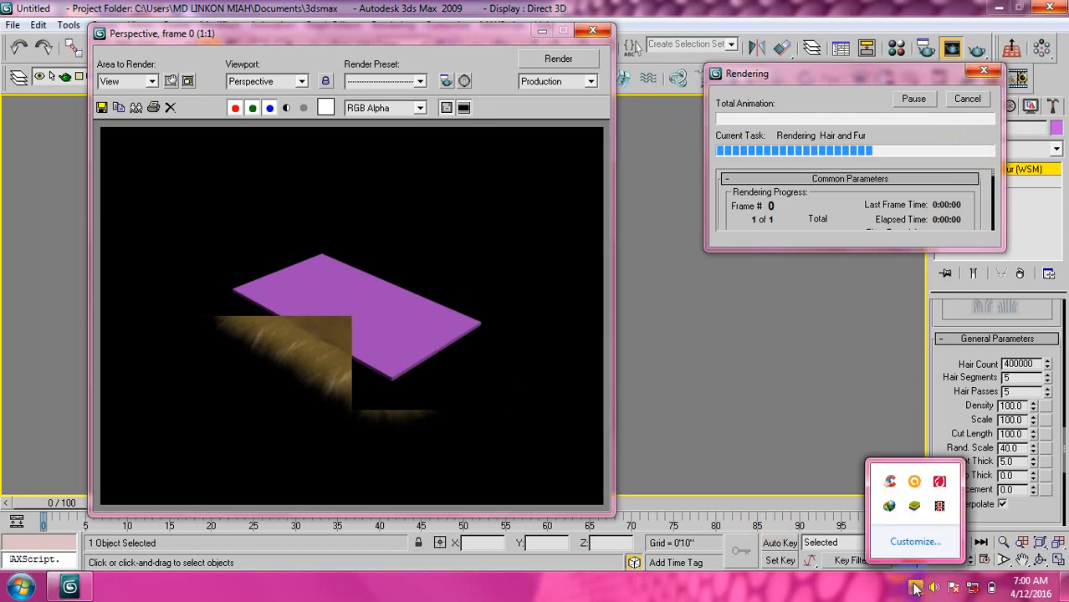
left_click(938, 508)
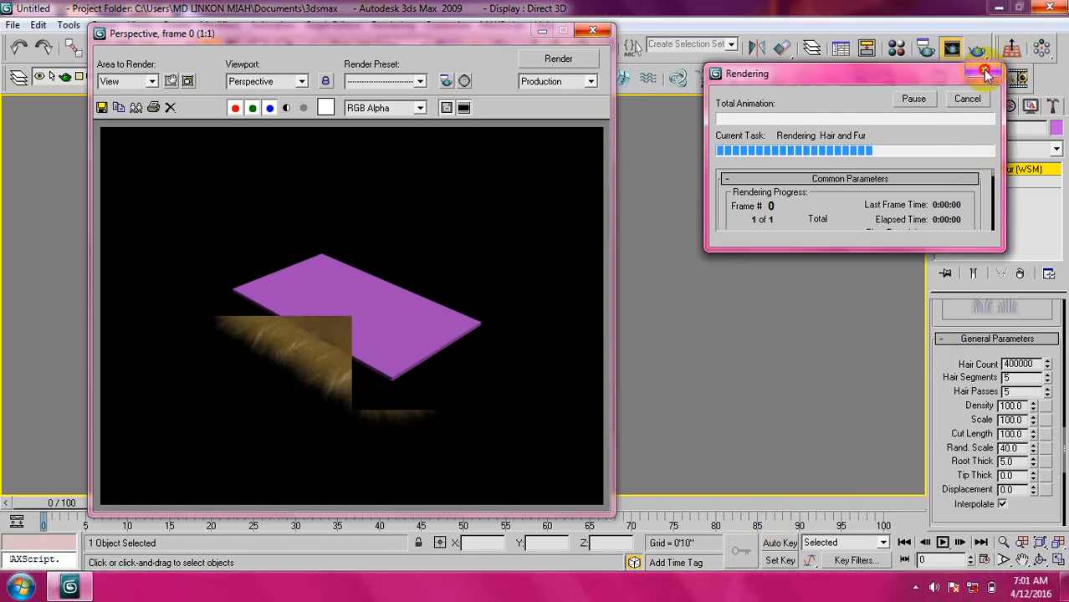
Step: Close the unresponsive 3ds Max, relaunch Autodesk 3ds Max 2009 and dismiss the Customer Involvement Program dialog
left_click(906, 159)
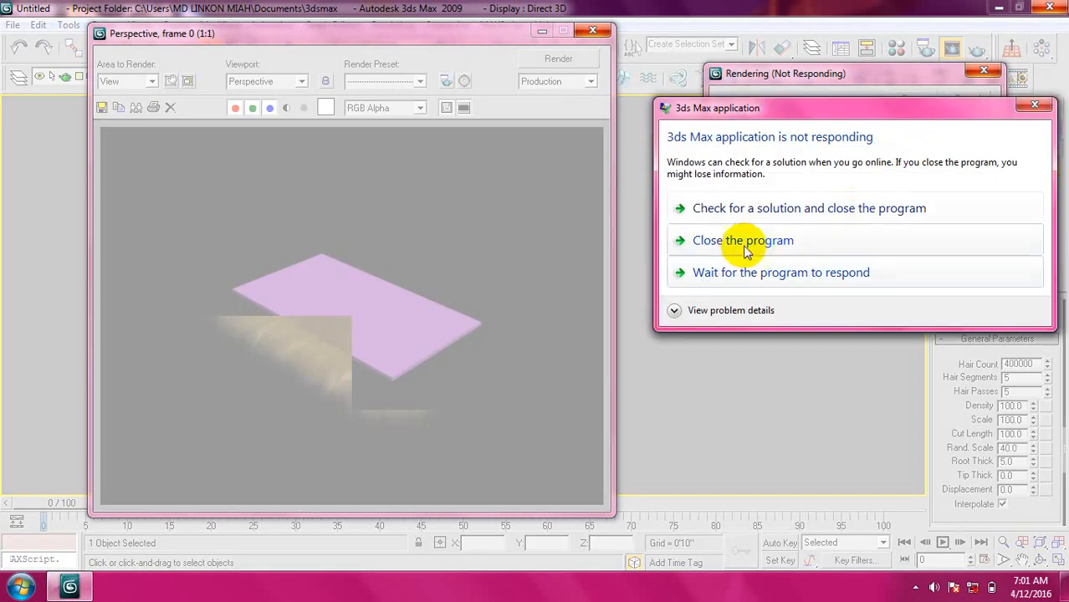
left_click(739, 241)
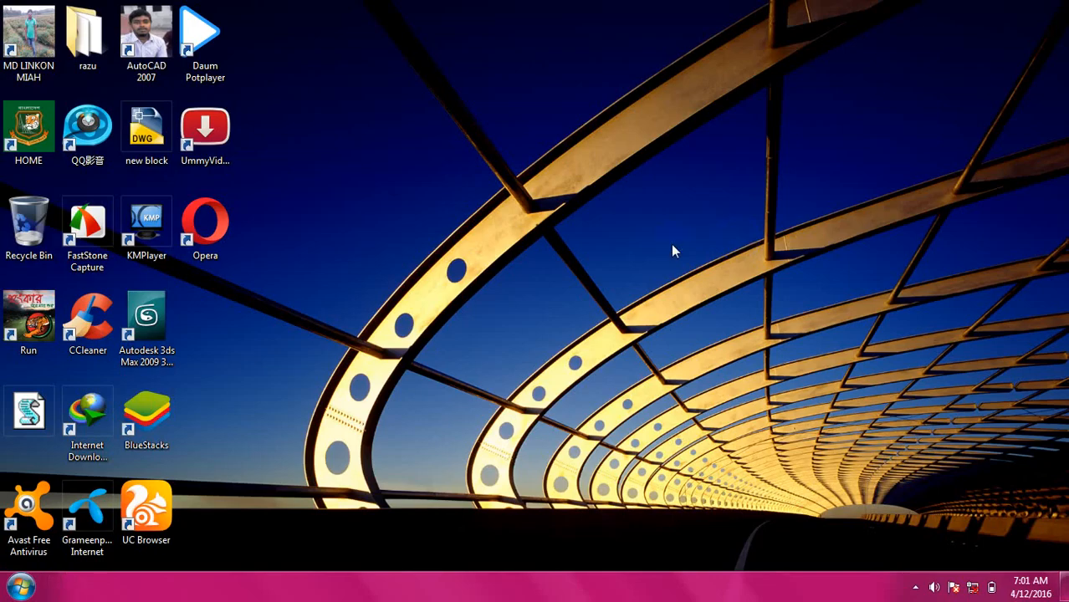
right_click(582, 184)
left_click(629, 228)
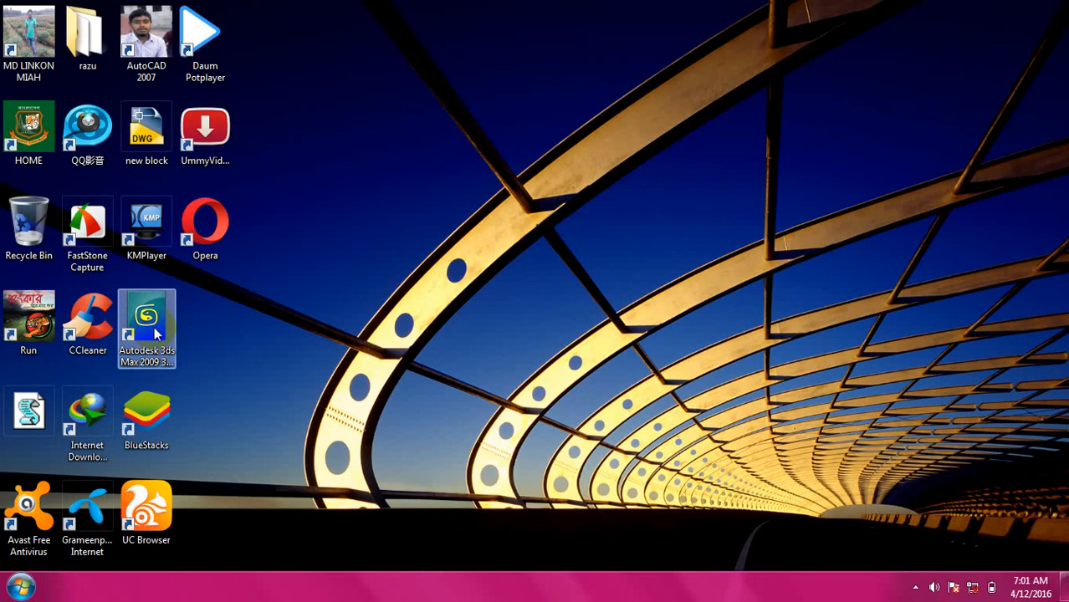
double_click(147, 323)
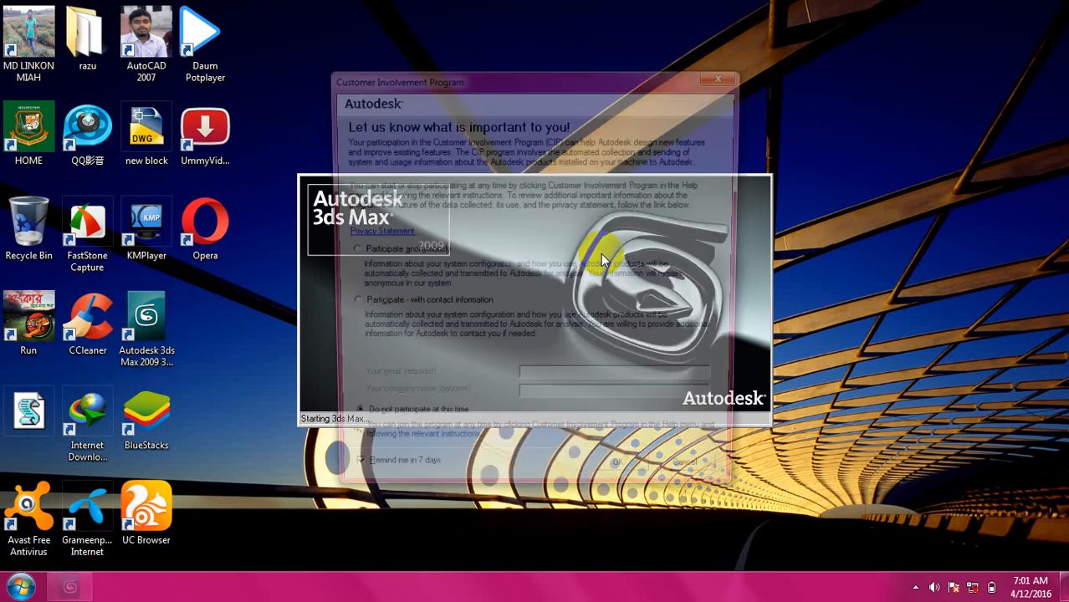
left_click(692, 486)
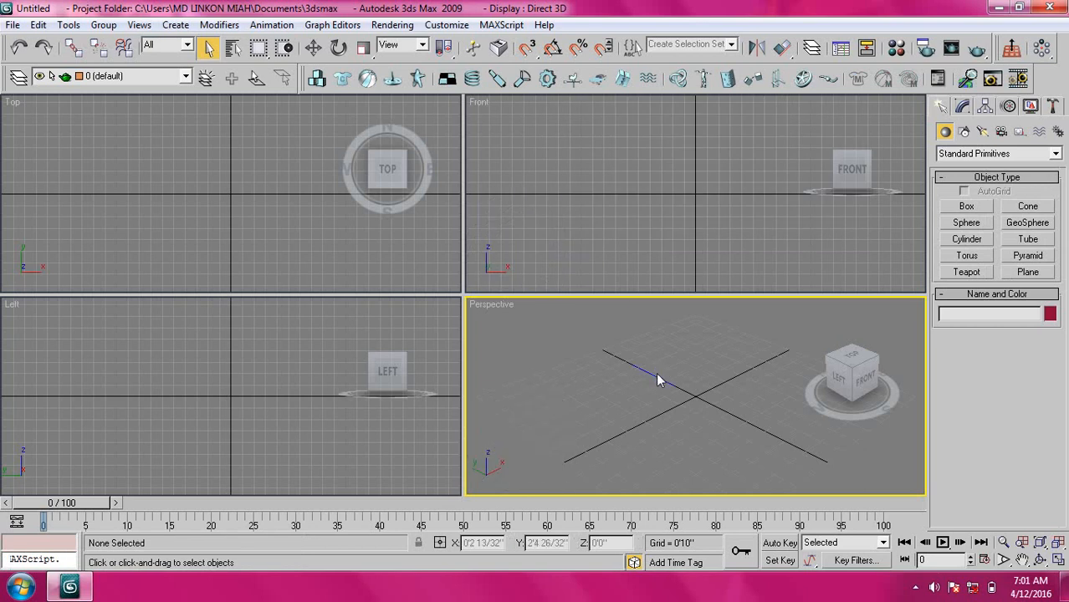
Step: In the maximized Perspective viewport, create a flat box about 4'1" long, 2'1" wide and 1/2" high across the grid centre
key("alt+w")
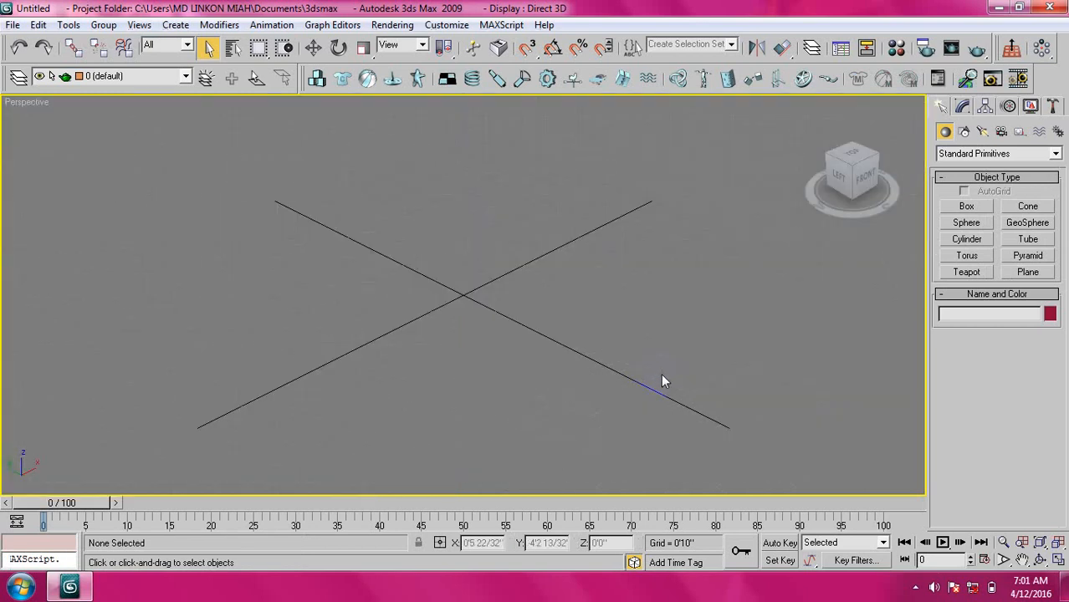
left_click(967, 207)
left_click_drag(422, 253, 500, 370)
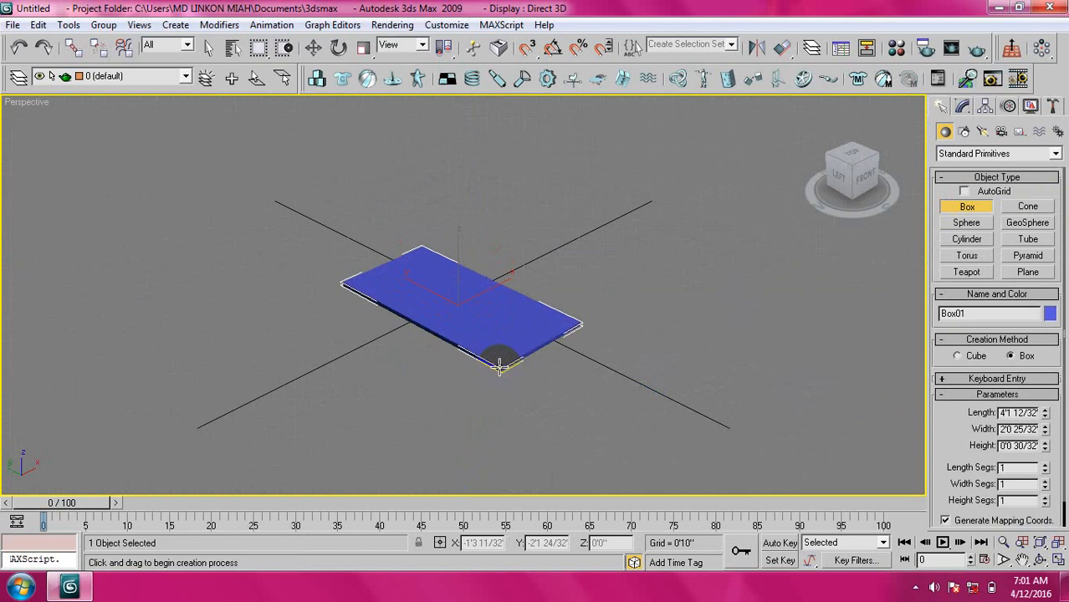
left_click(497, 363)
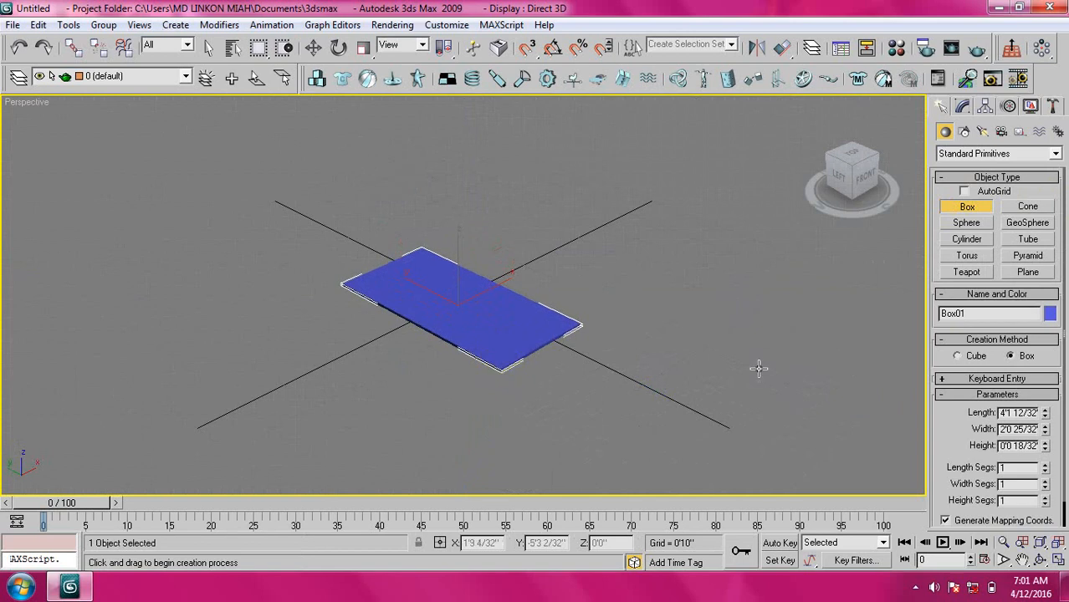
Step: Apply the Hair and Fur (WSM) modifier to the new flat box and bring its General Parameters into view
left_click(964, 109)
left_click(979, 149)
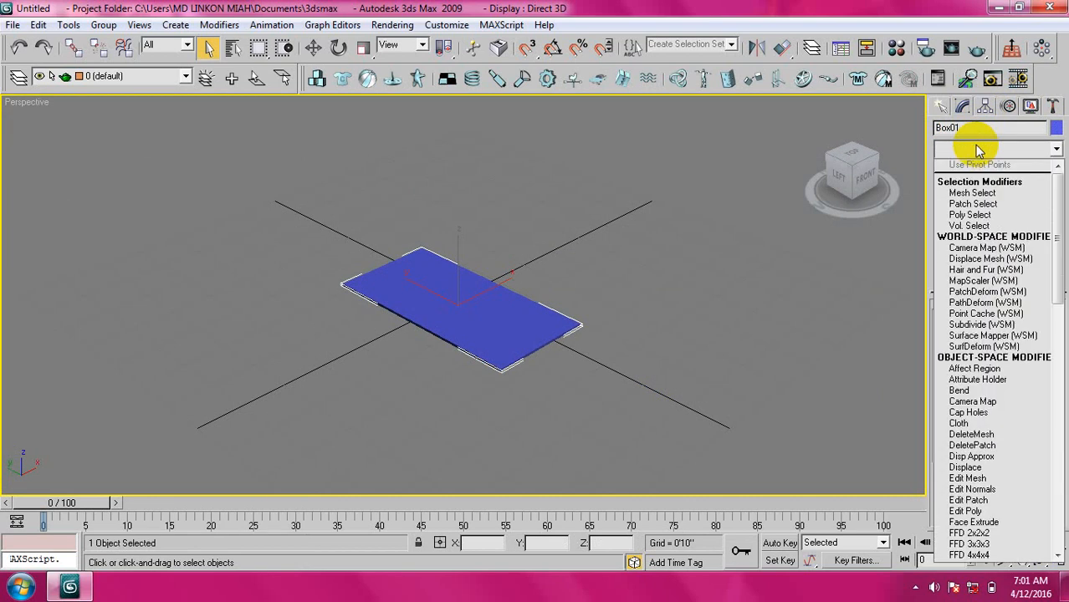
key("h")
left_click(980, 166)
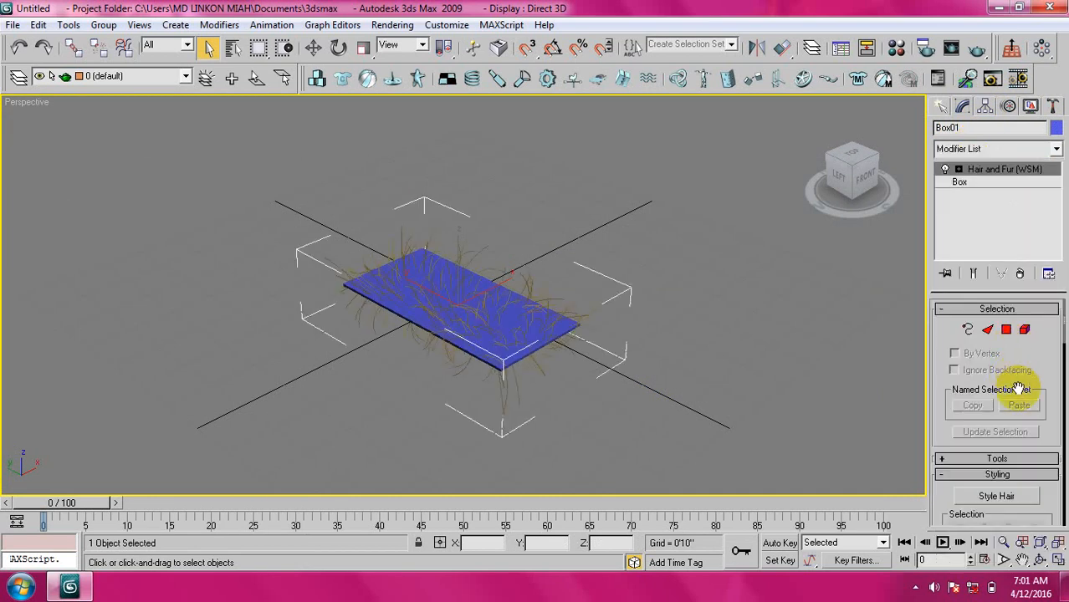
scroll(1017, 358, "down", 10)
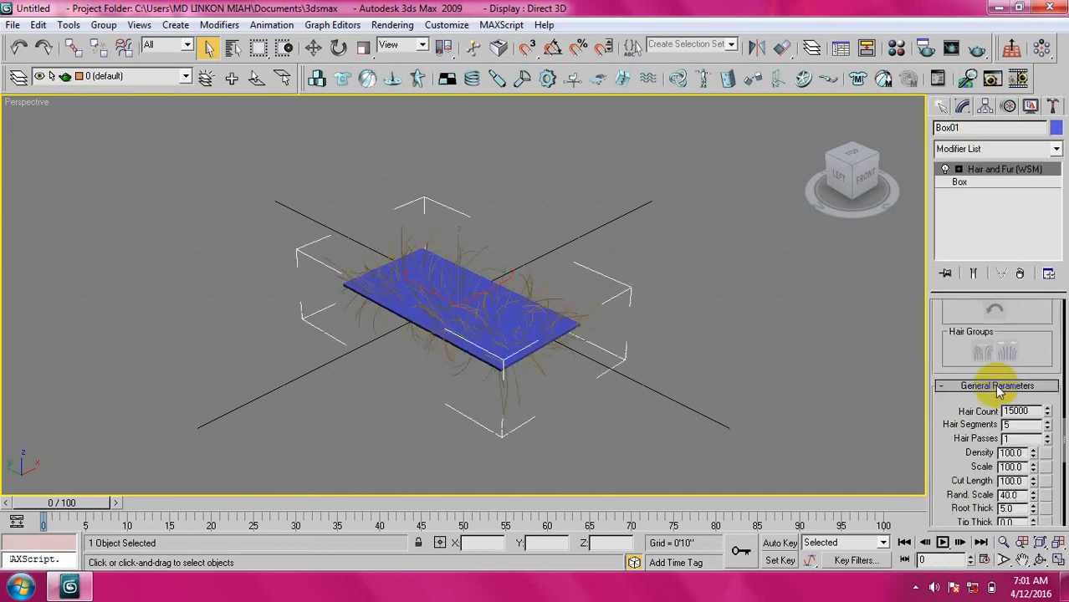
scroll(997, 389, "down", 2)
scroll(996, 382, "up", 1)
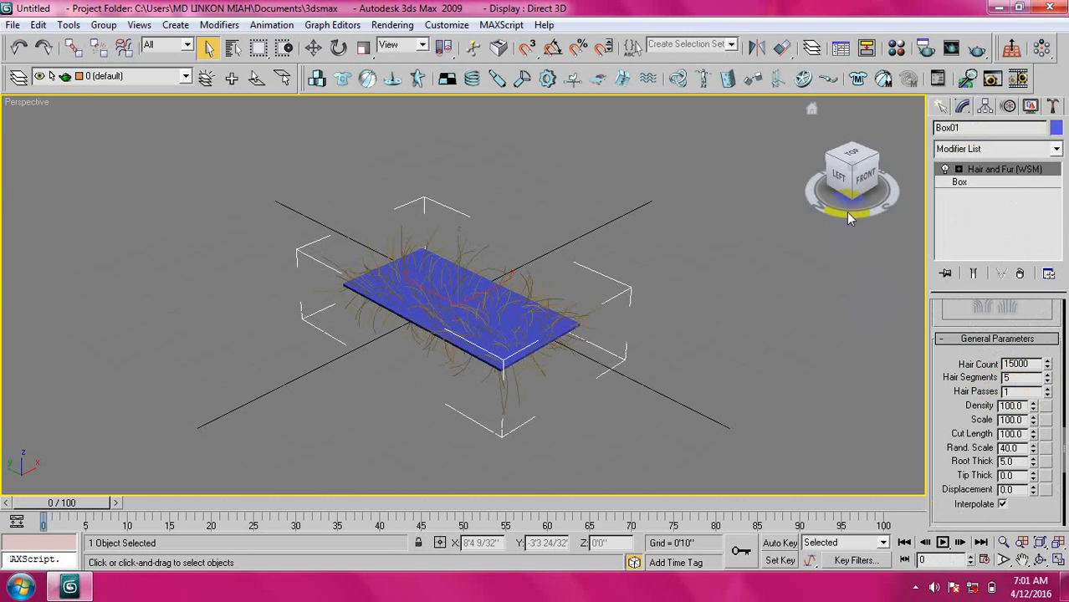
Step: Render the Perspective view of the hairy box and magnify the rendered frame to 4:1
key("shift+q")
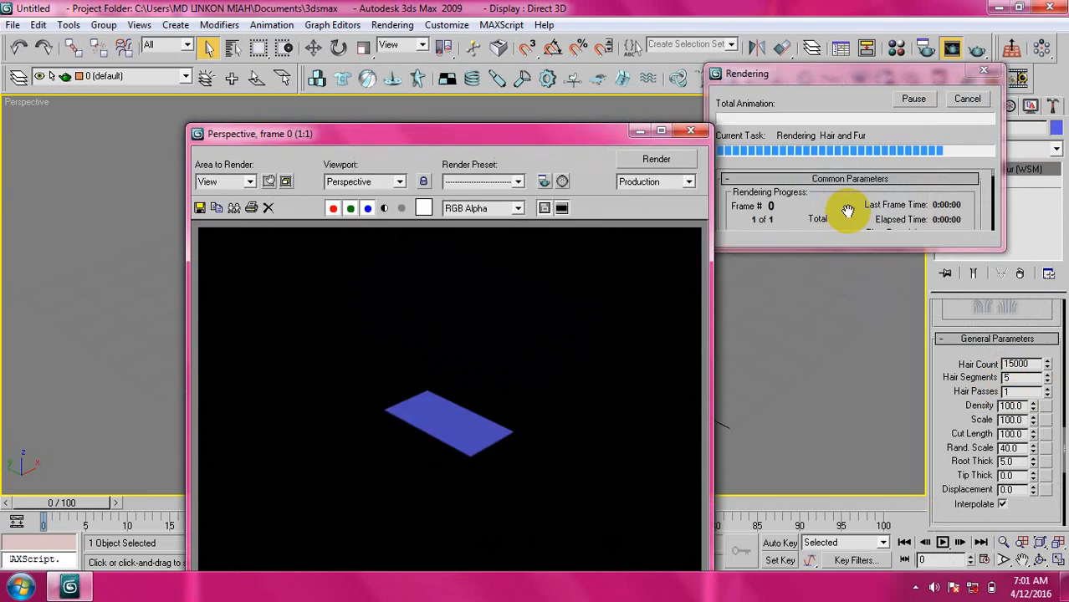
left_click_drag(550, 138, 694, 30)
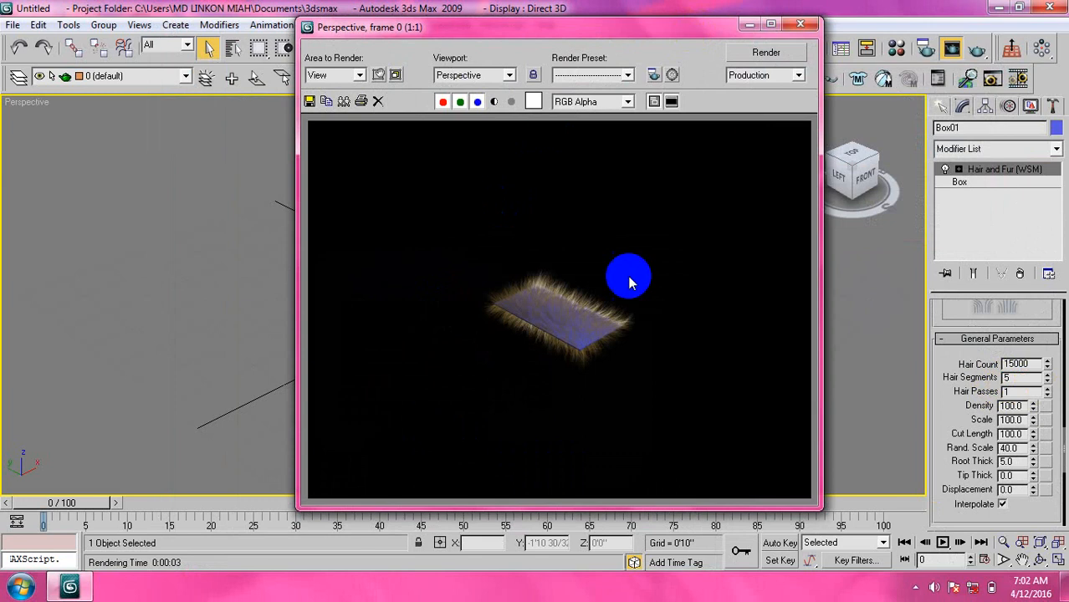
scroll(573, 330, "up", 5)
scroll(559, 330, "down", 3)
scroll(552, 326, "up", 1)
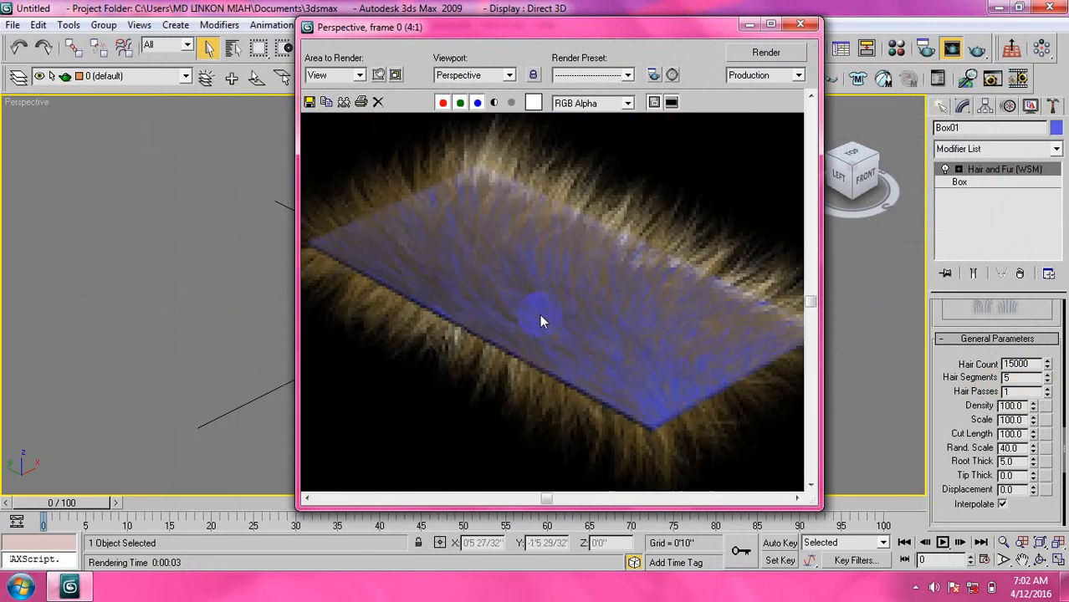
Step: Inspect and close the rendered frame, then raise the Hair Count of the flat box's Hair and Fur modifier to 69600
scroll(596, 318, "down", 4)
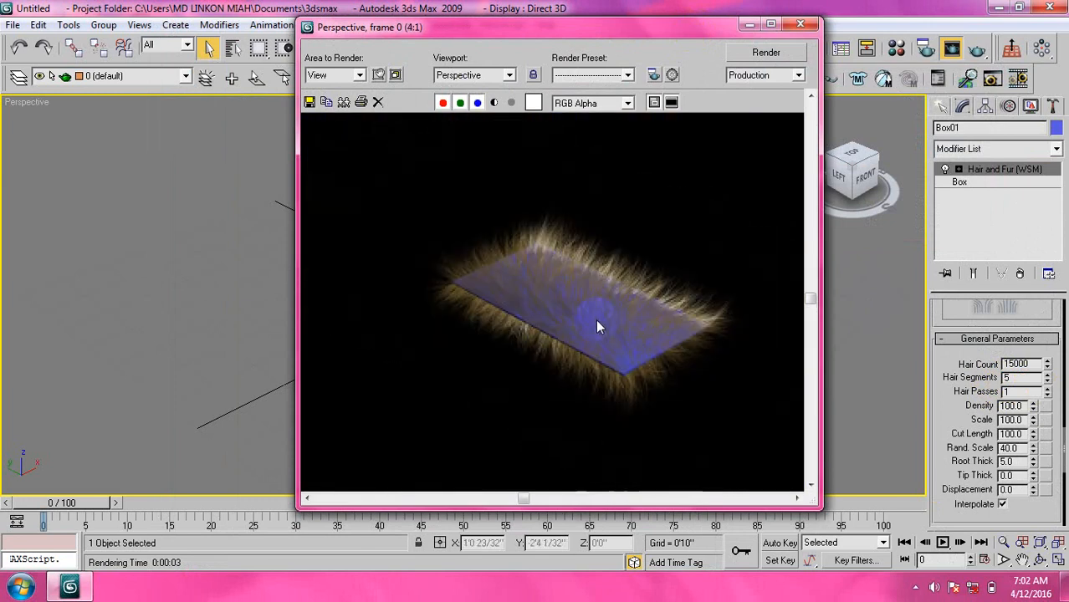
scroll(645, 268, "up", 2)
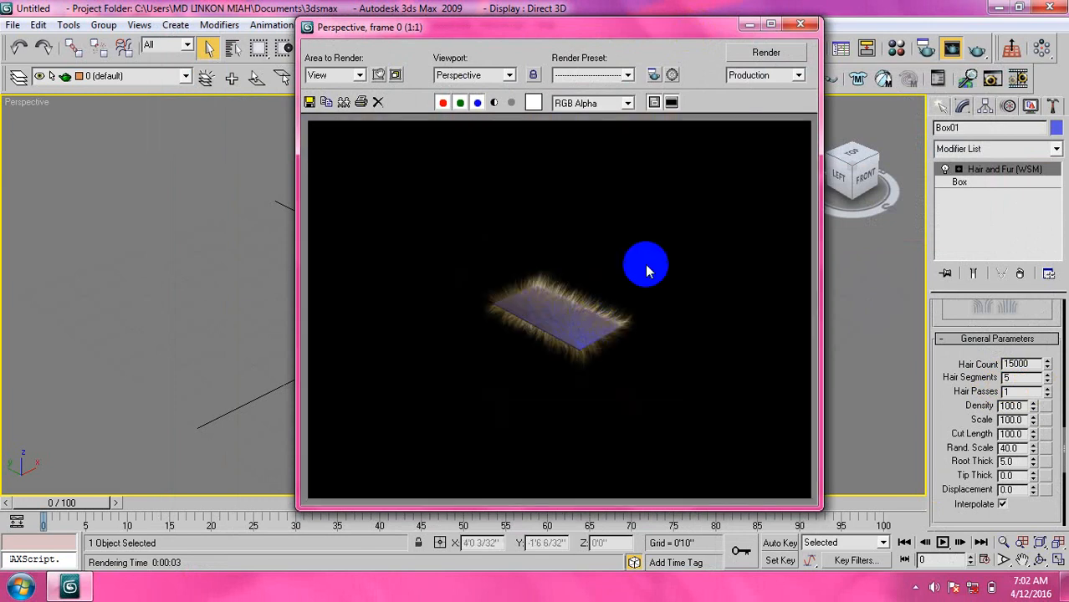
left_click(800, 25)
left_click_drag(1048, 368, 1030, 80)
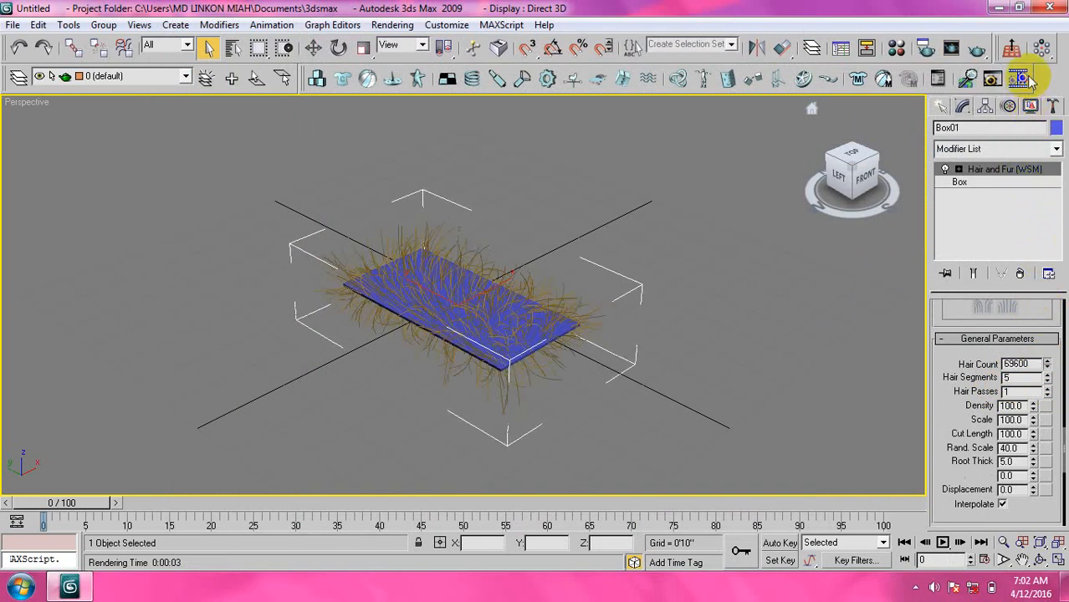
Step: Render the Perspective view of the denser fur and magnify the rendered frame to 2:1
left_click(977, 49)
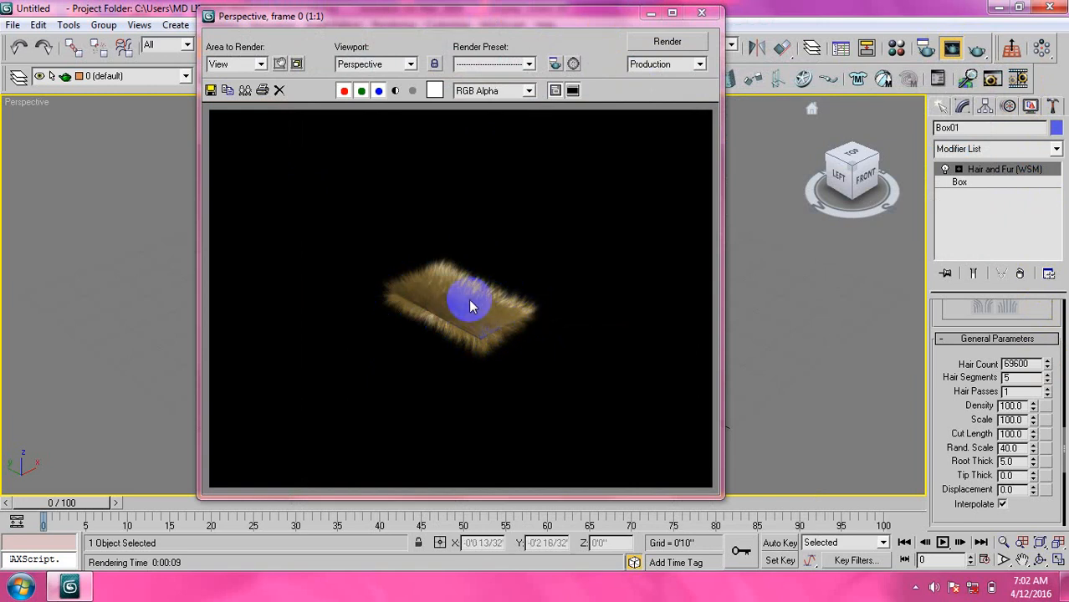
scroll(430, 308, "up", 3)
scroll(432, 306, "down", 3)
scroll(432, 307, "up", 1)
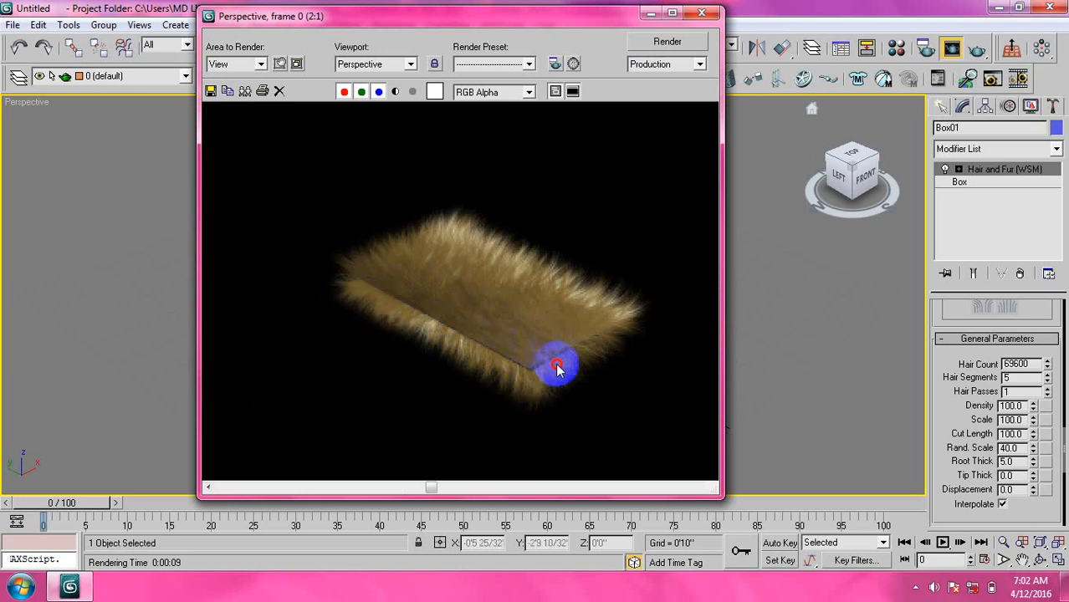
scroll(485, 294, "up", 2)
scroll(485, 293, "down", 2)
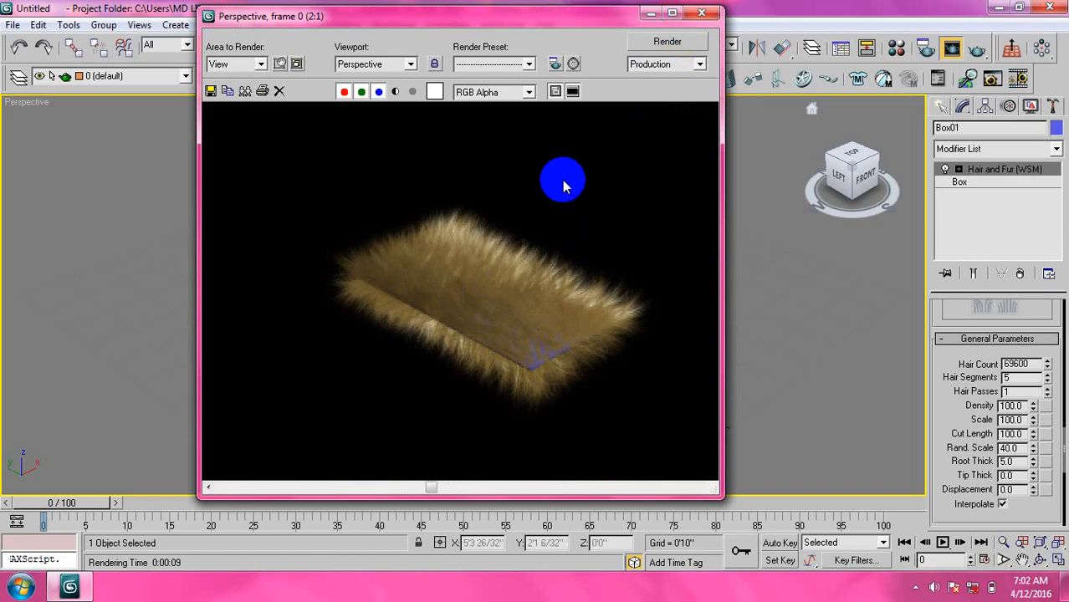
left_click_drag(539, 23, 499, 24)
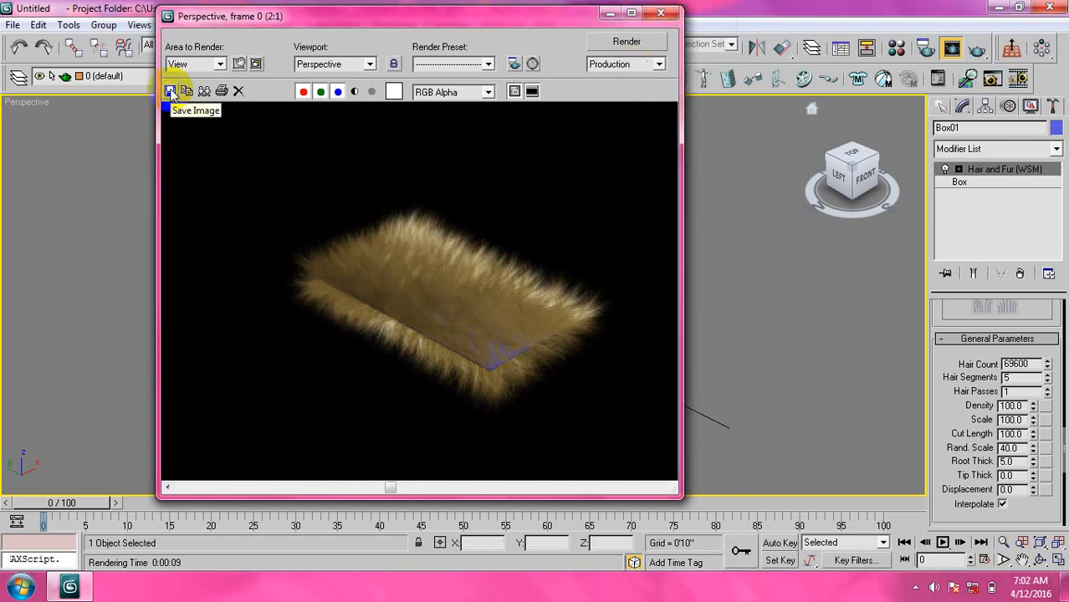
Step: Save the fur render to the Desktop as a JPEG file named 567, accept the JPEG settings and close the rendered frame
left_click(170, 92)
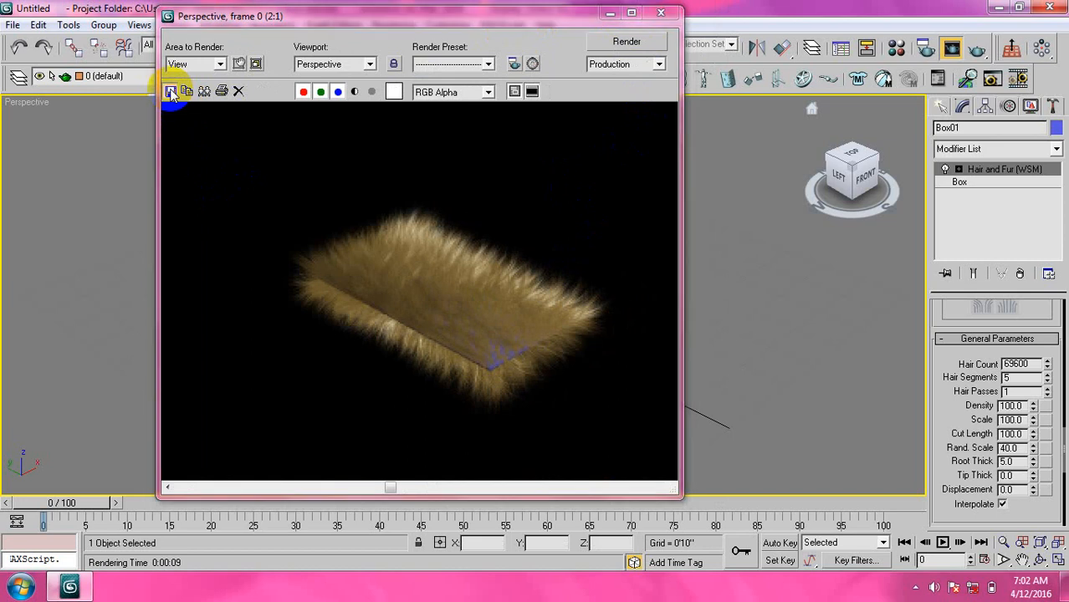
left_click(303, 224)
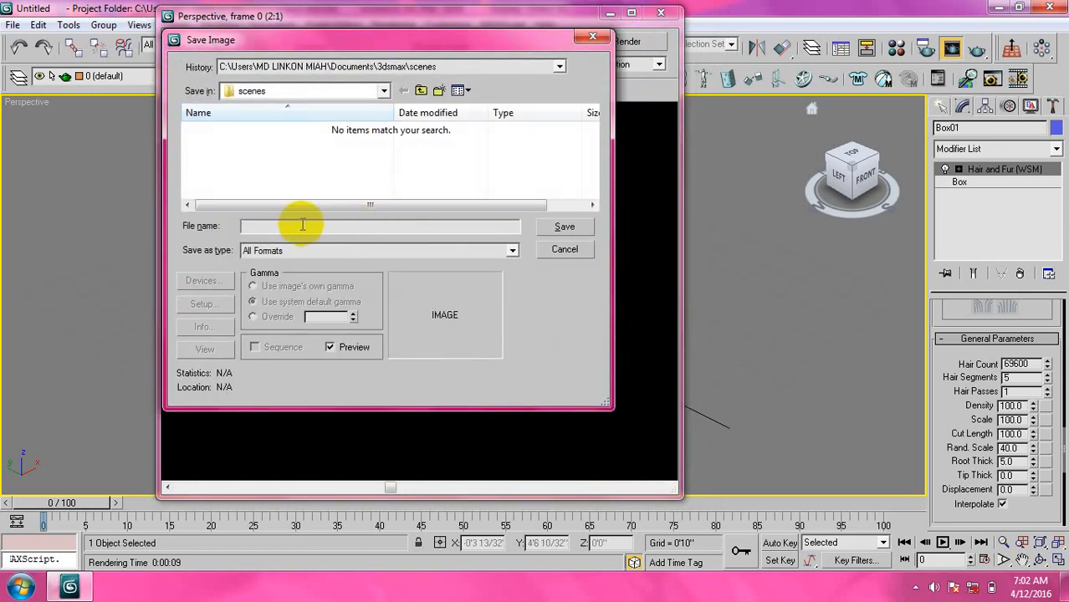
type("567")
left_click(308, 250)
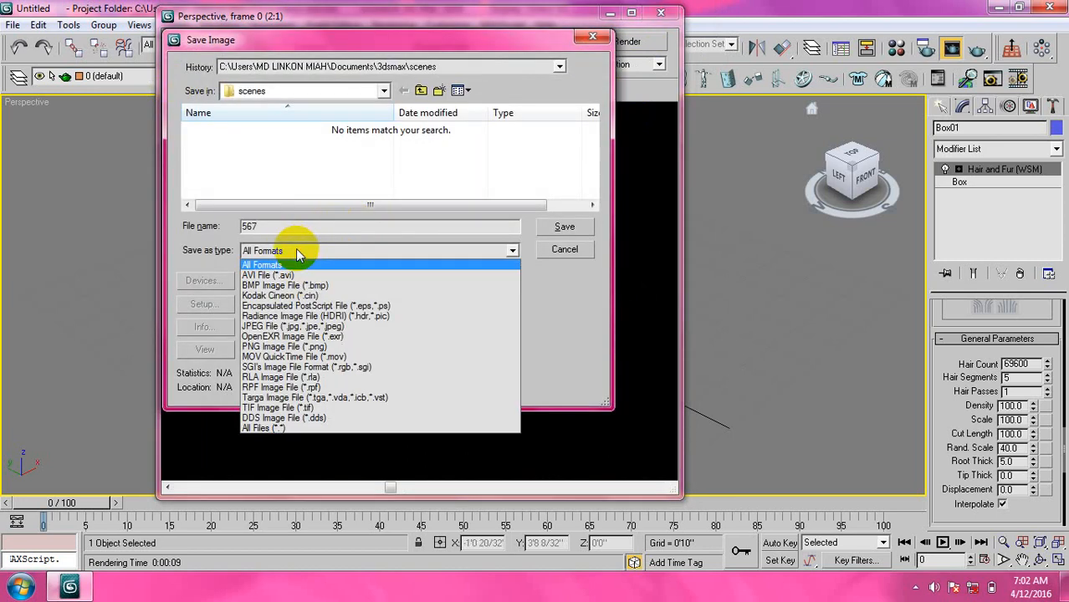
left_click(264, 326)
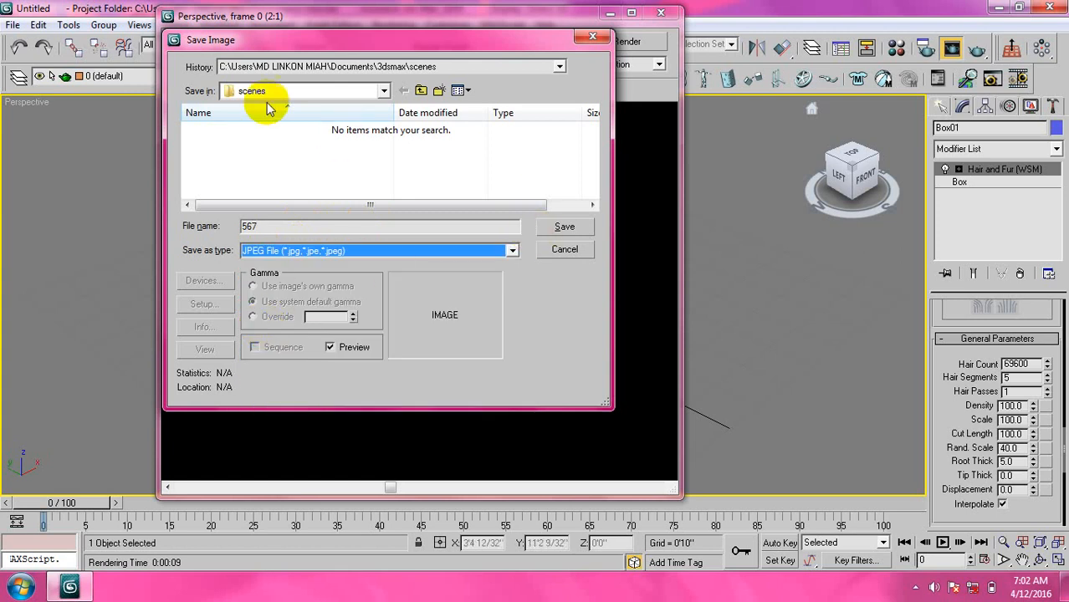
left_click(380, 91)
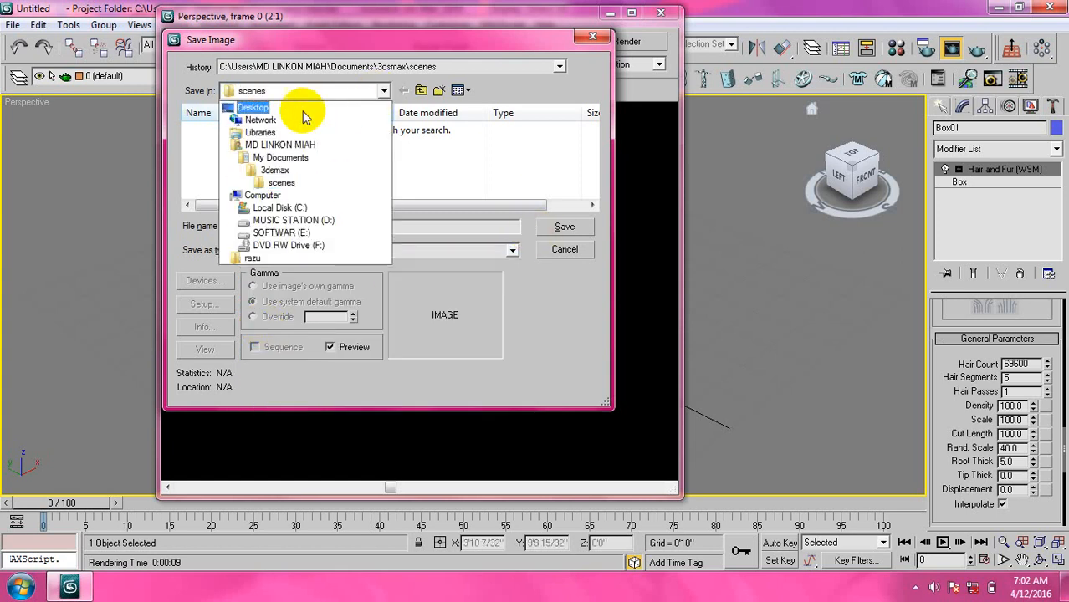
left_click(261, 109)
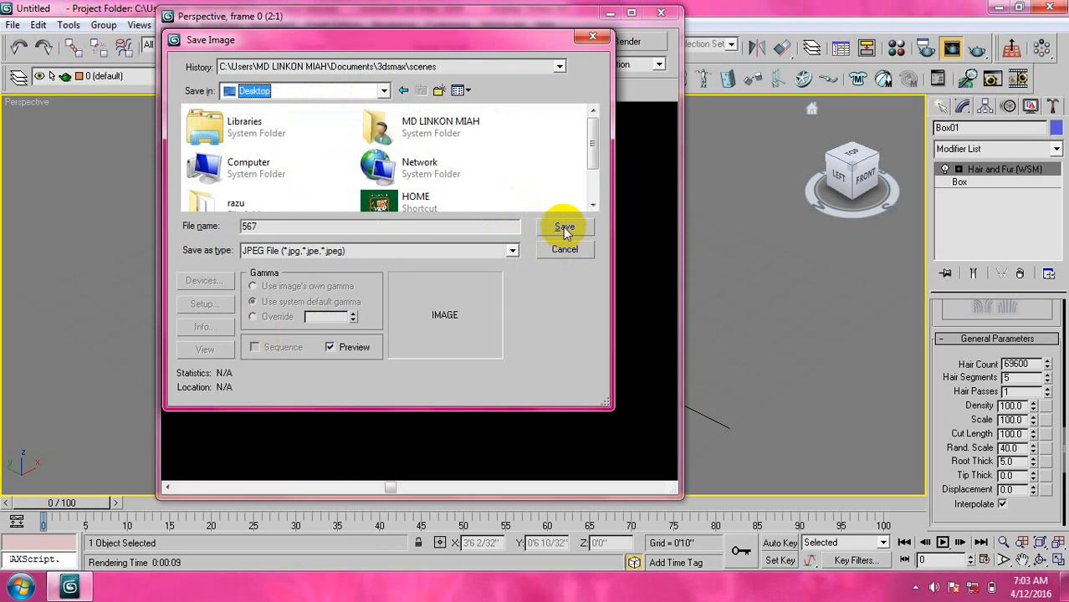
left_click(563, 227)
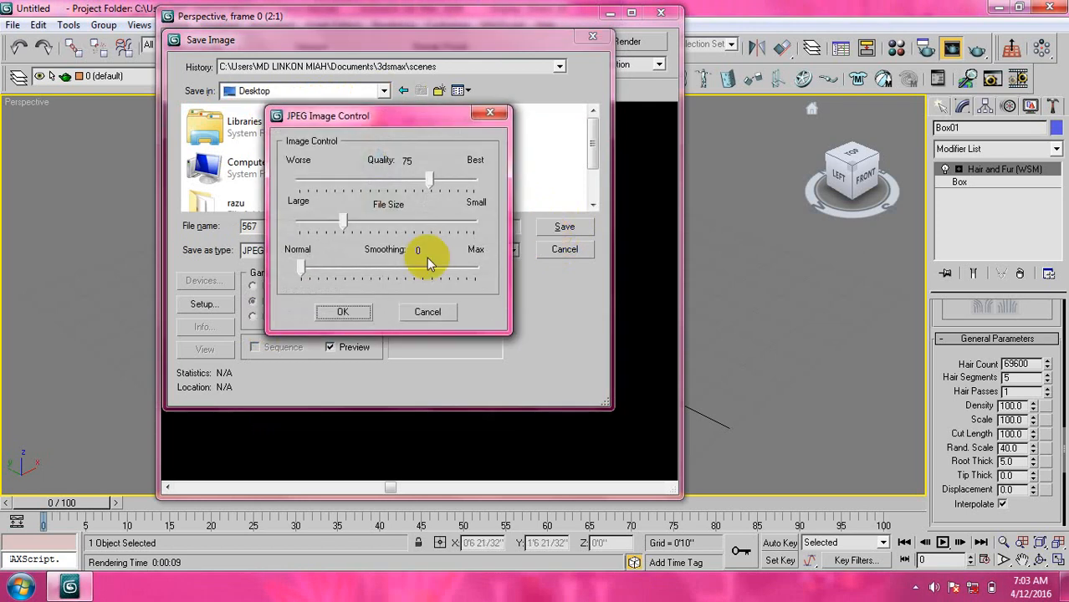
left_click(346, 313)
left_click(661, 14)
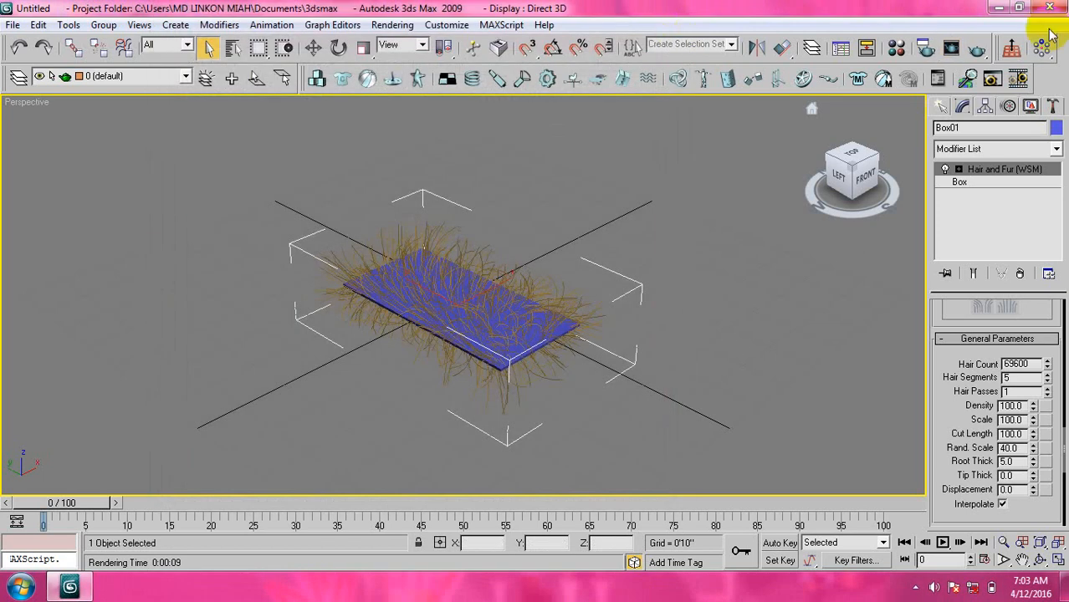
Step: Switch to the Windows desktop, view the saved 567 image in Windows Photo Viewer, and return to 3ds Max
left_click(1003, 10)
right_click(548, 187)
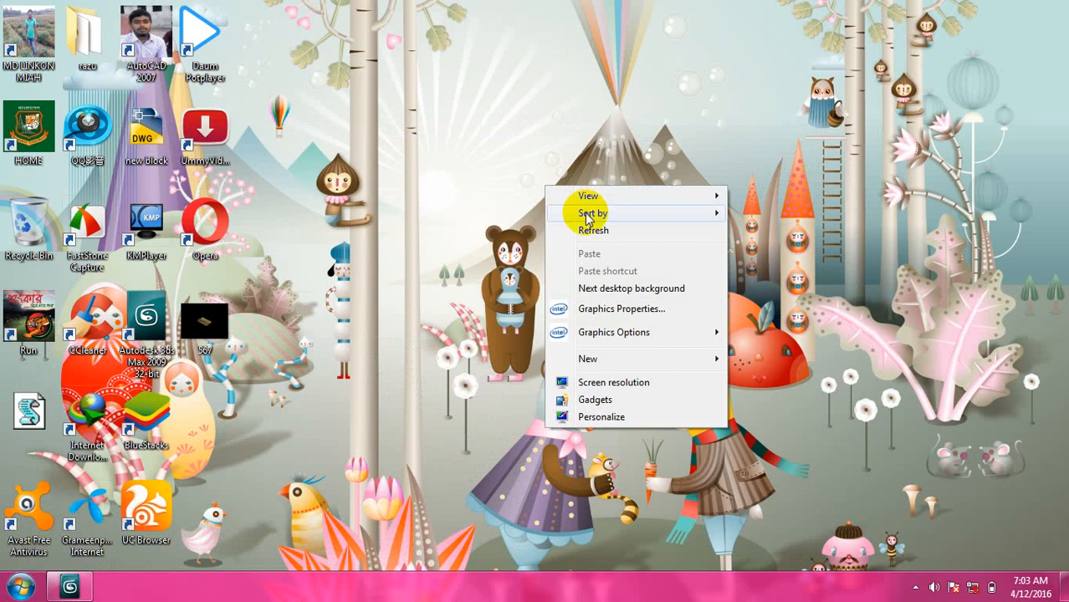
left_click(594, 233)
double_click(204, 317)
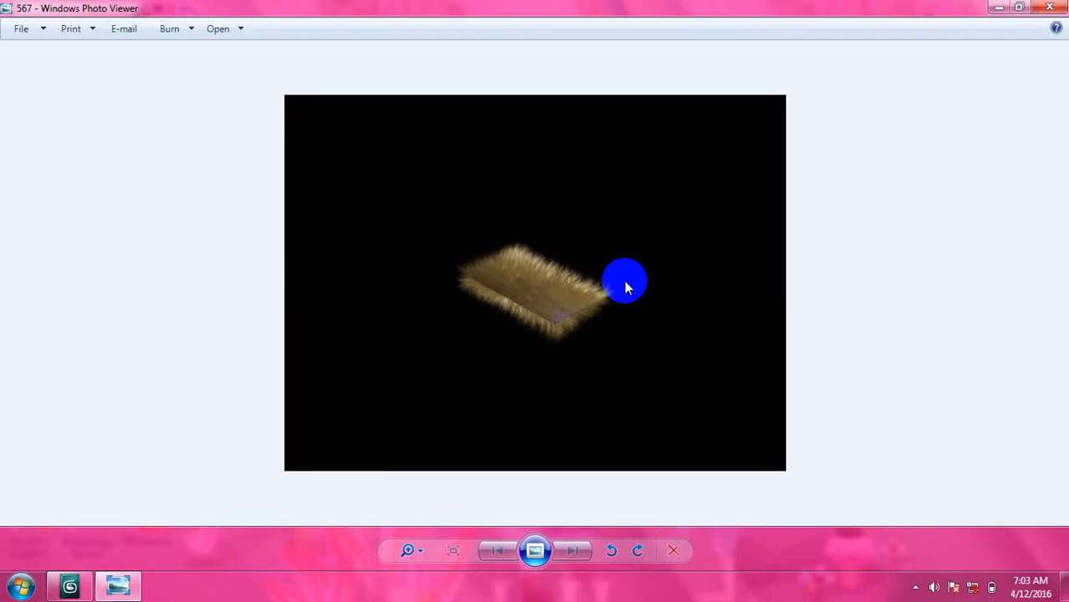
left_click(1053, 8)
left_click(70, 586)
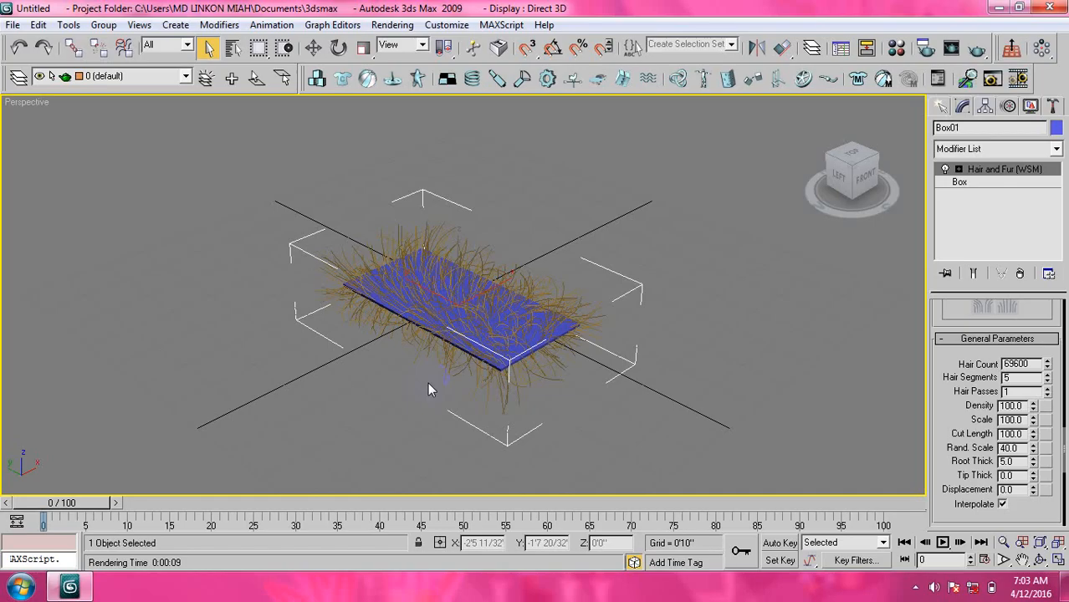
Step: Delete the hairy flat box from the Perspective viewport
key("Delete")
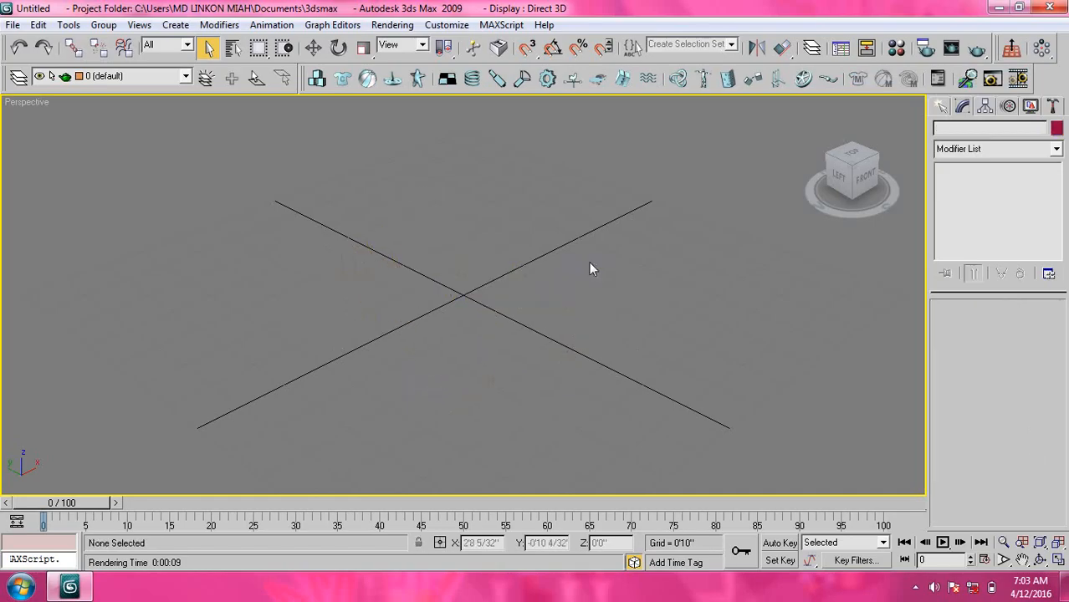
scroll(521, 301, "down", 6)
scroll(492, 319, "up", 4)
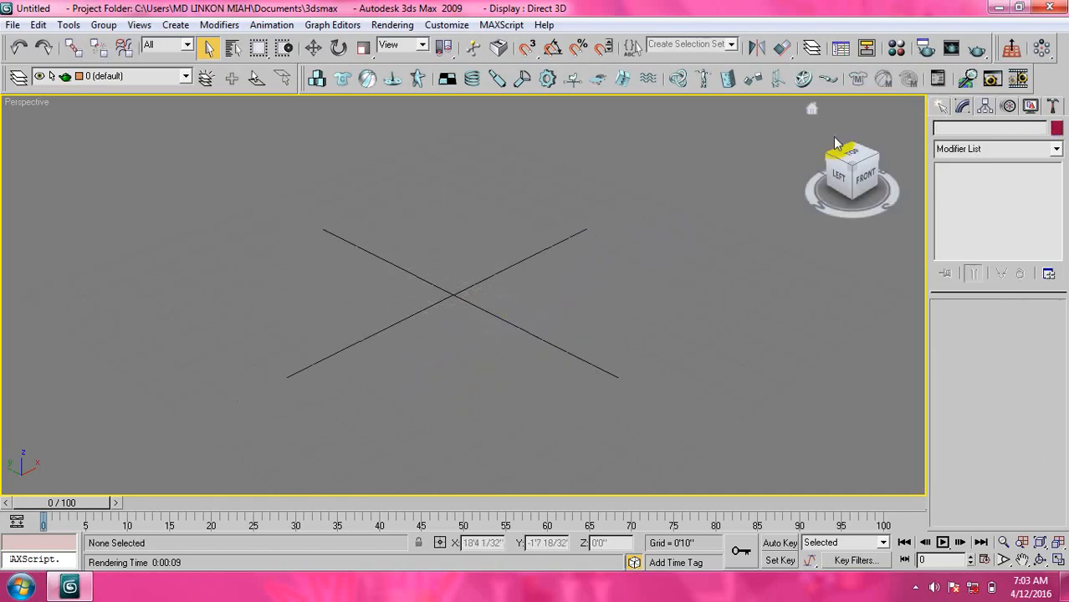
scroll(594, 307, "up", 3)
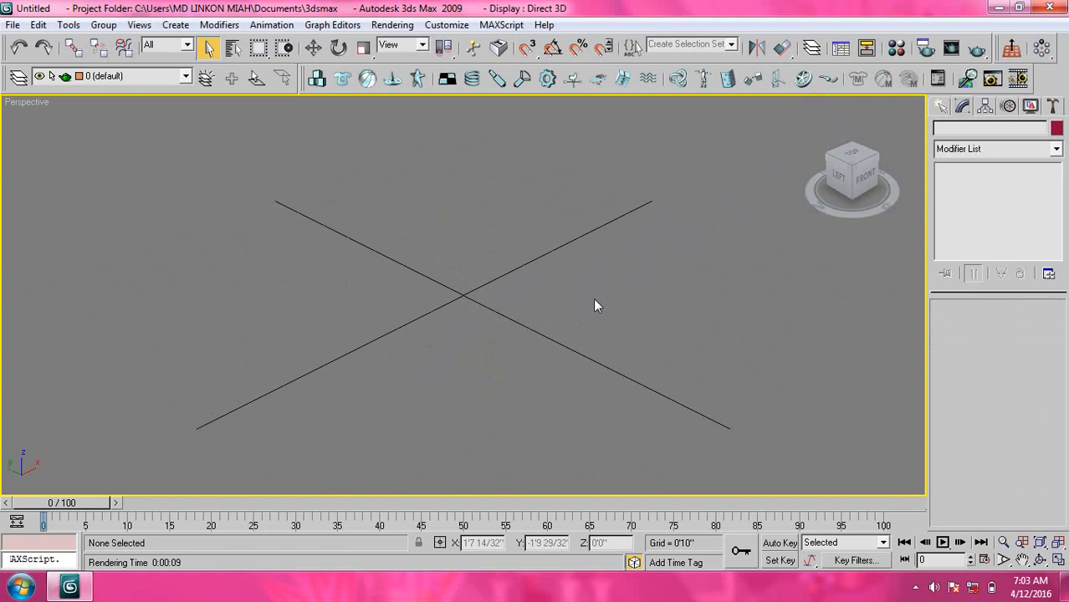
Step: Create a box about 2'11" long and 2'5" wide near the grid centre and render the Perspective view
left_click(942, 107)
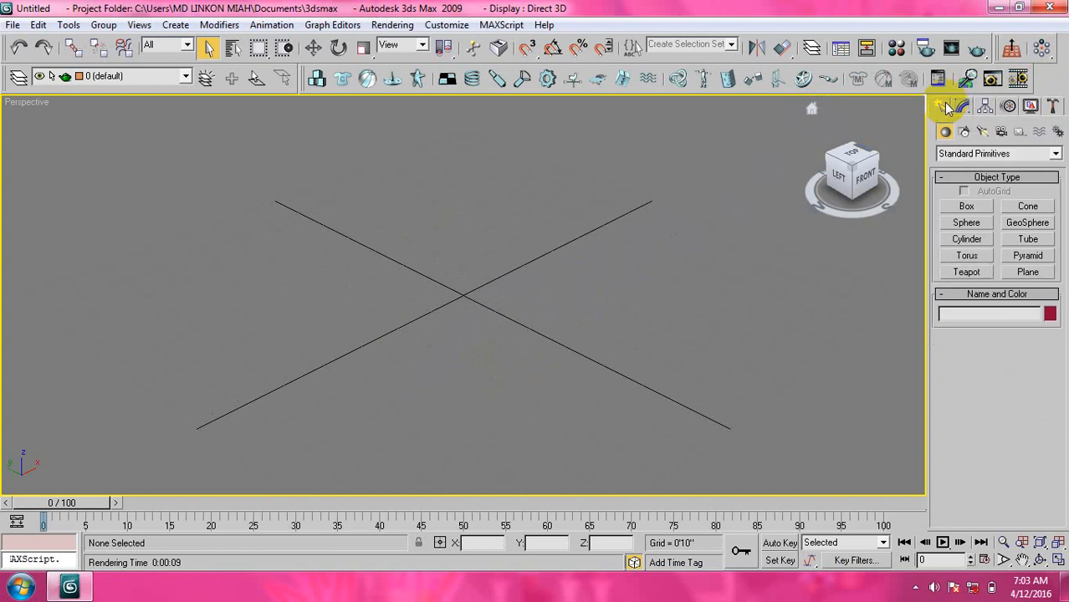
left_click(966, 206)
mouse_move(414, 336)
left_mouse_down()
mouse_move(496, 336)
mouse_move(450, 338)
left_mouse_up()
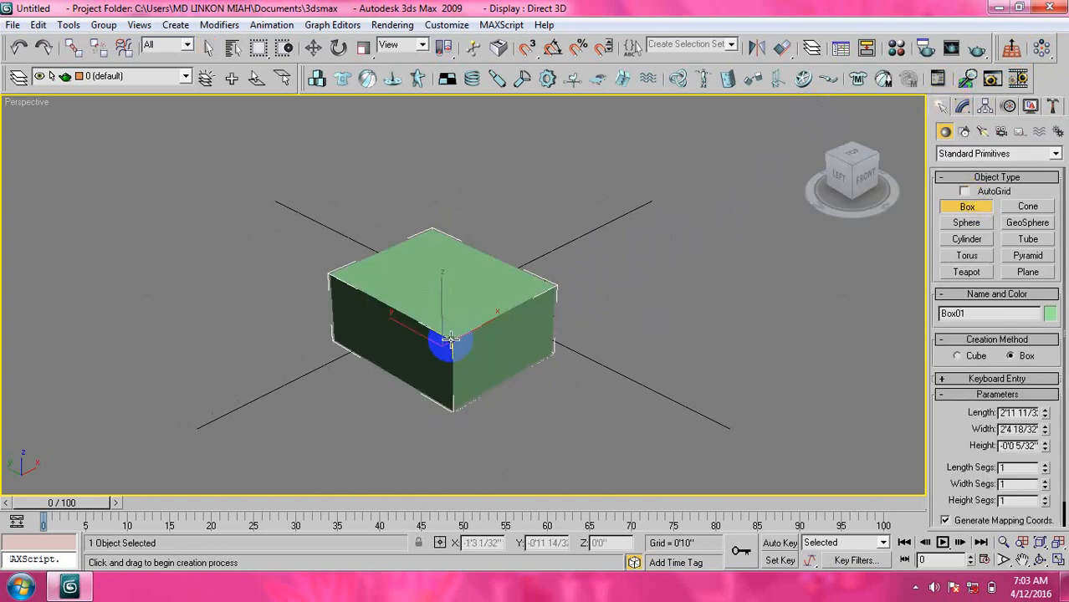
left_click(456, 255)
left_click(974, 52)
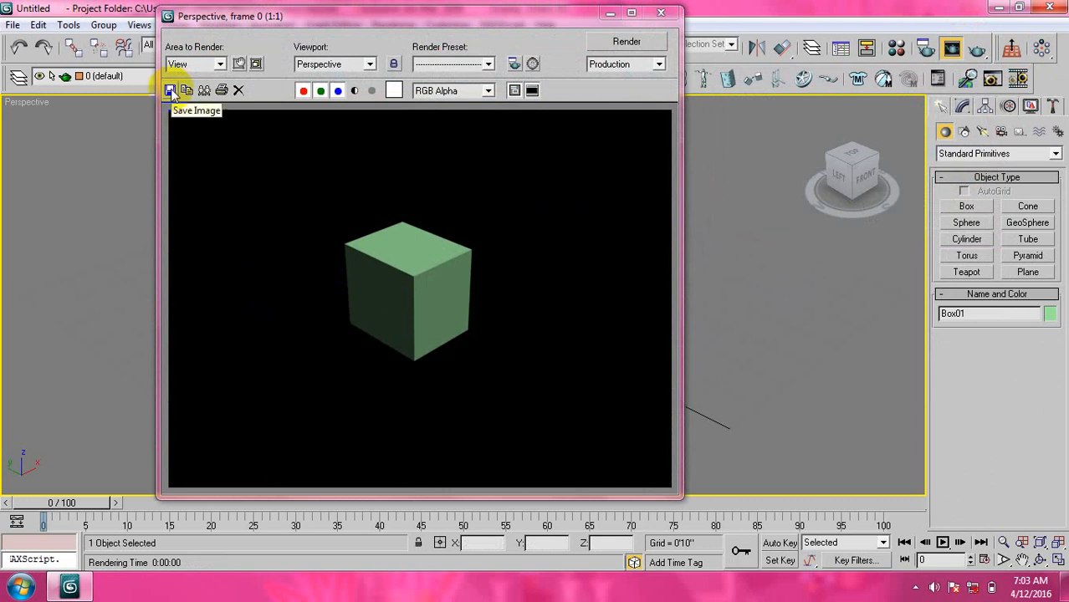
Step: Save the green box render to the Desktop as a JPEG file named ryjhjy, accepting the JPEG settings
left_click(170, 92)
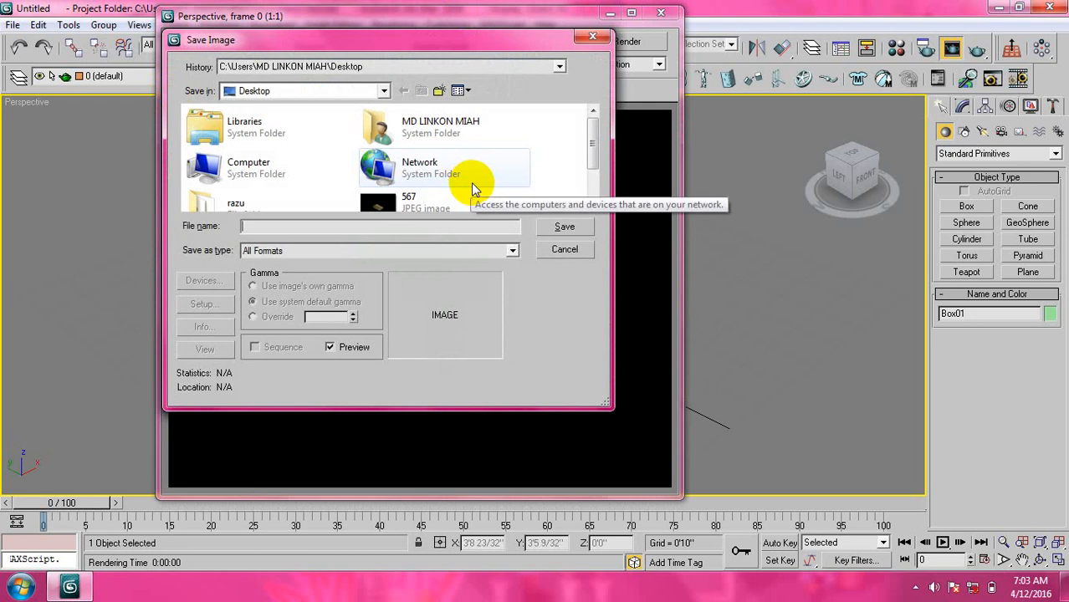
left_click(268, 230)
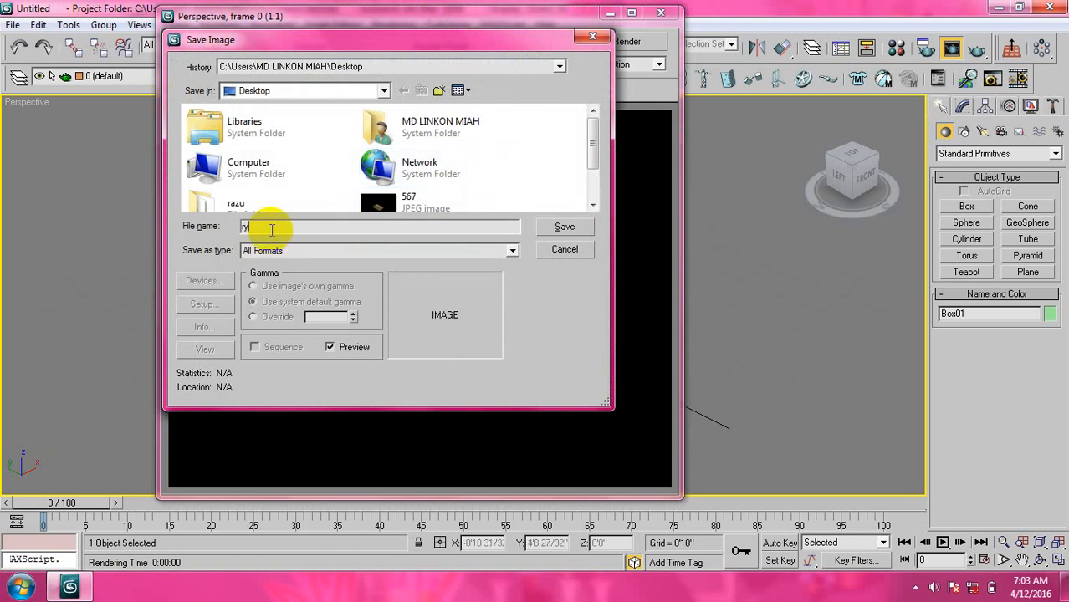
type("ryjhjy")
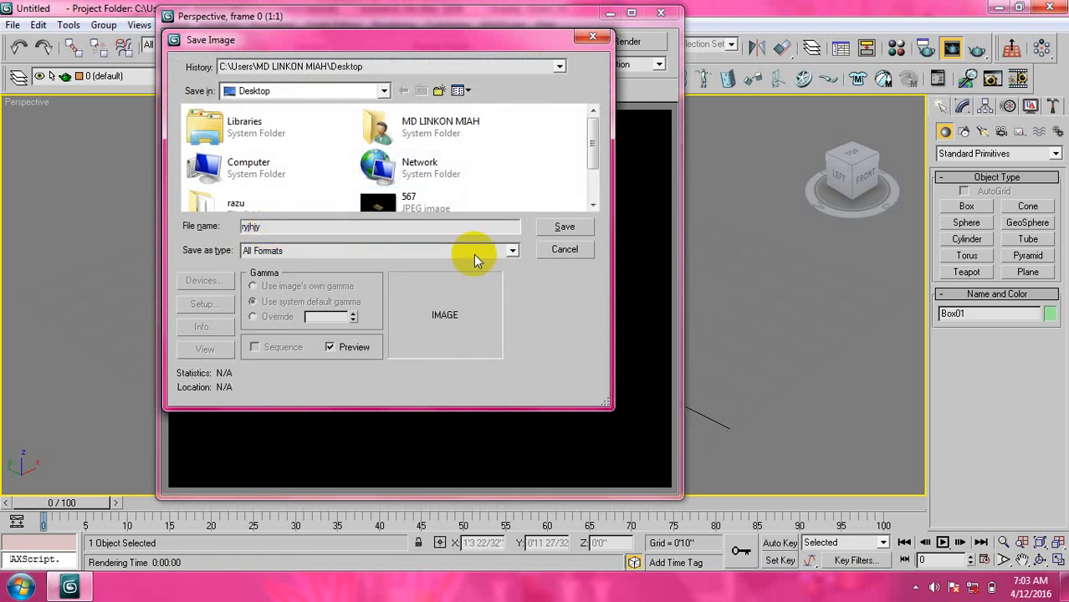
left_click(365, 93)
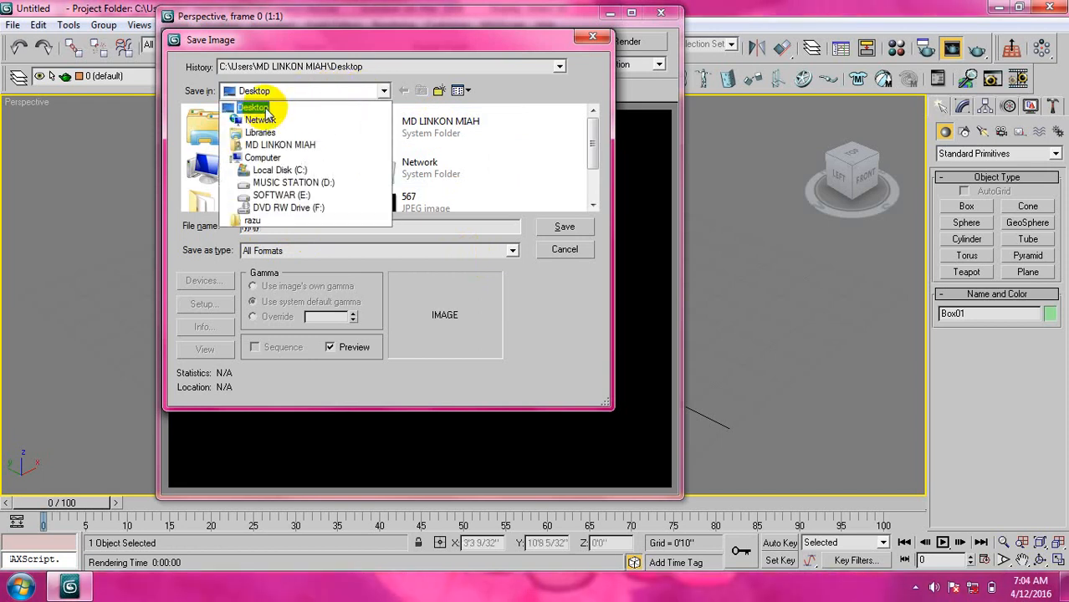
left_click(265, 104)
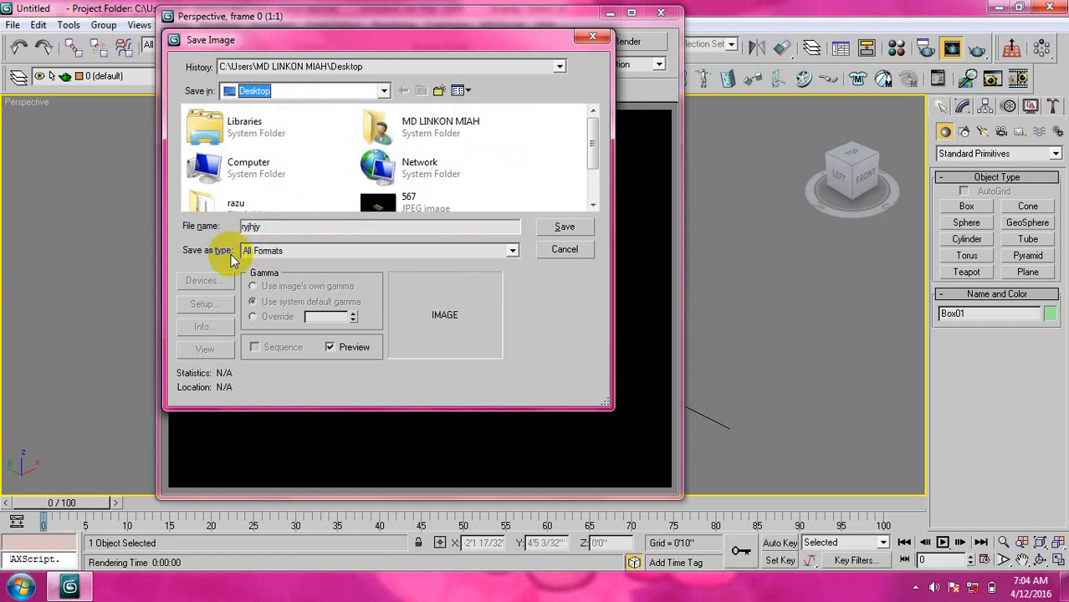
left_click(345, 252)
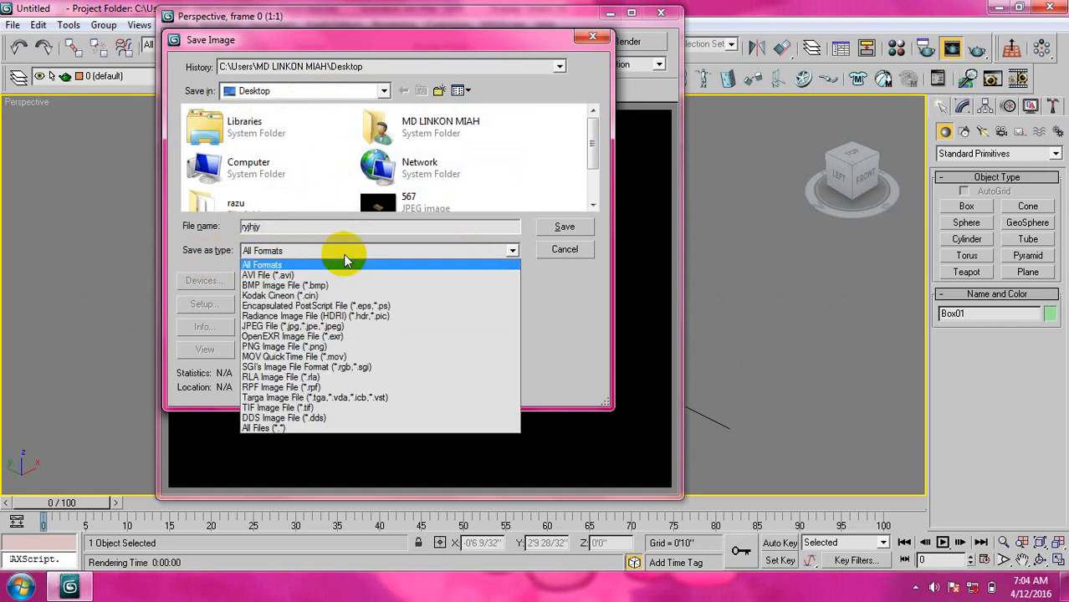
left_click(288, 327)
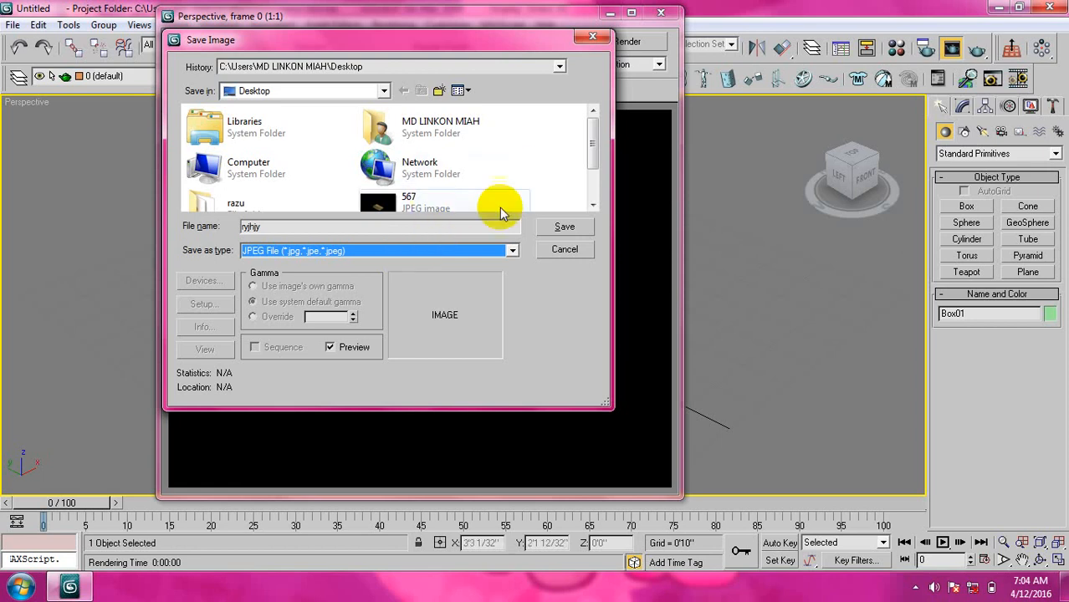
left_click(565, 227)
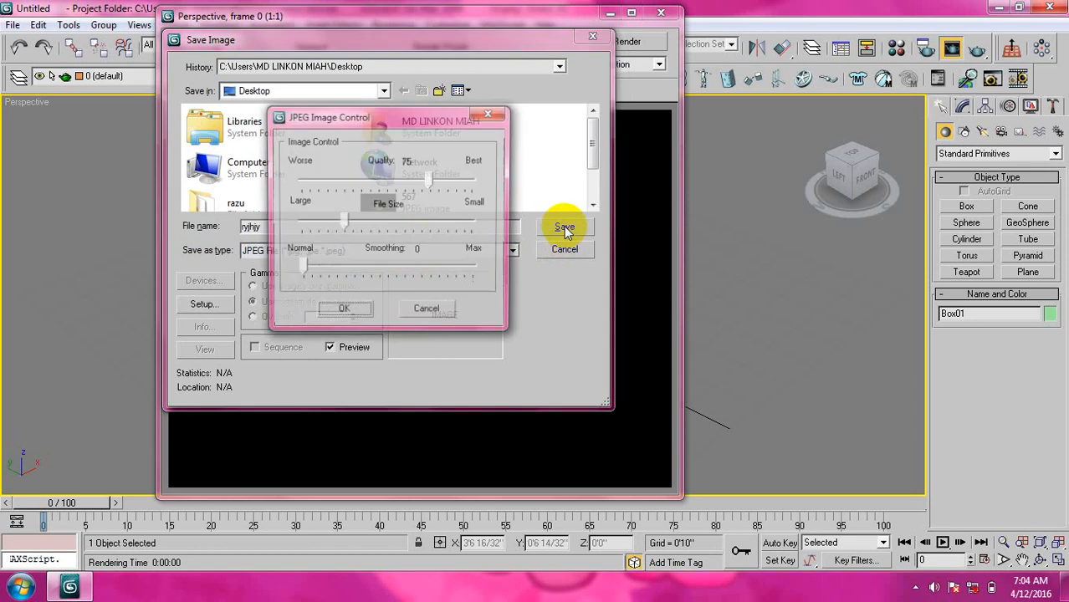
left_click(343, 312)
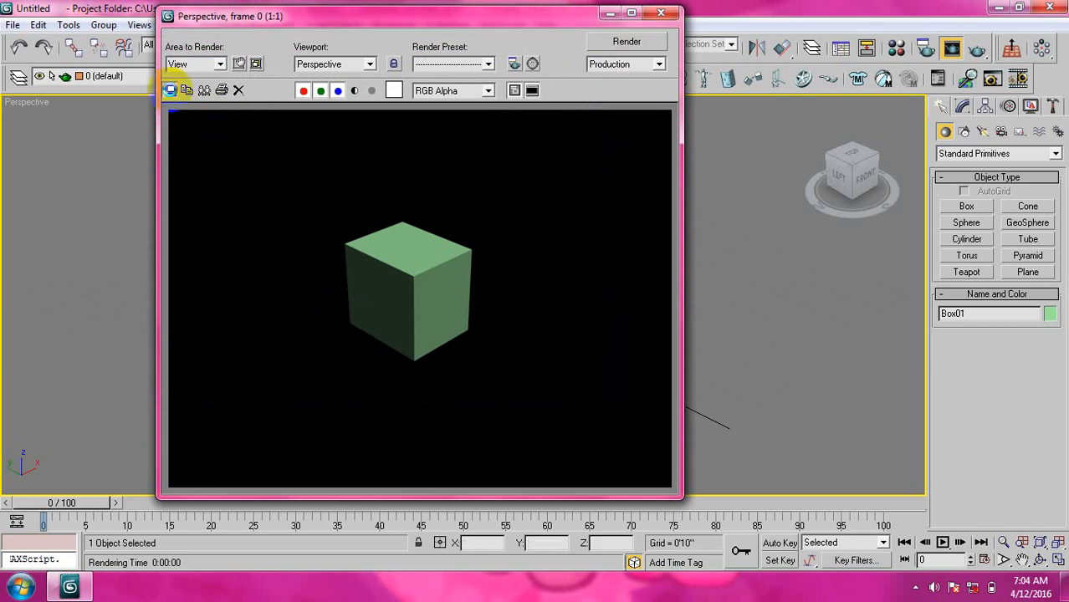
left_click(170, 91)
left_click(351, 253)
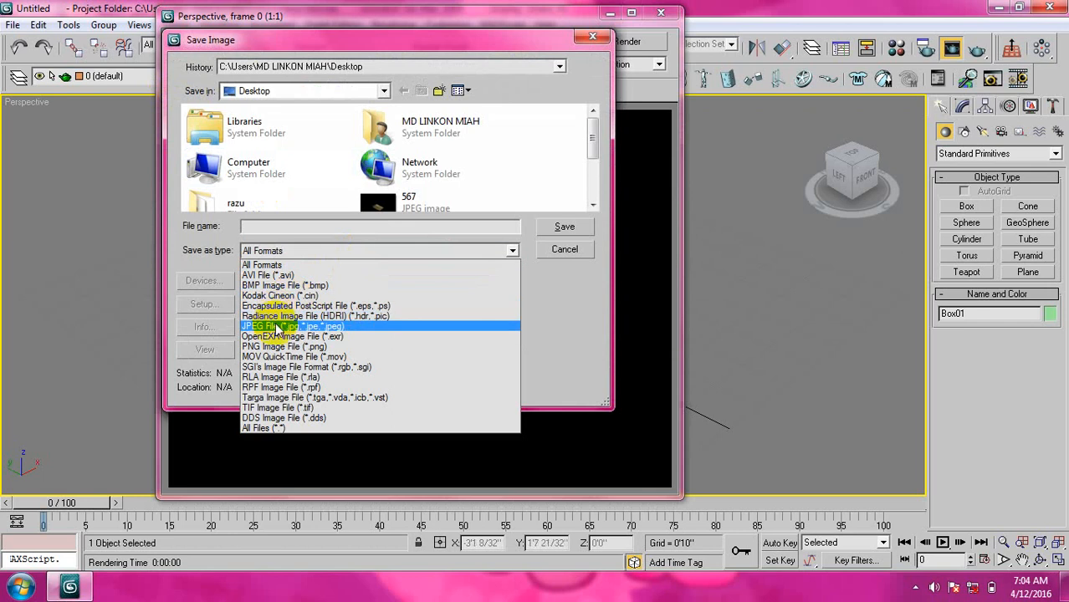
left_click(559, 226)
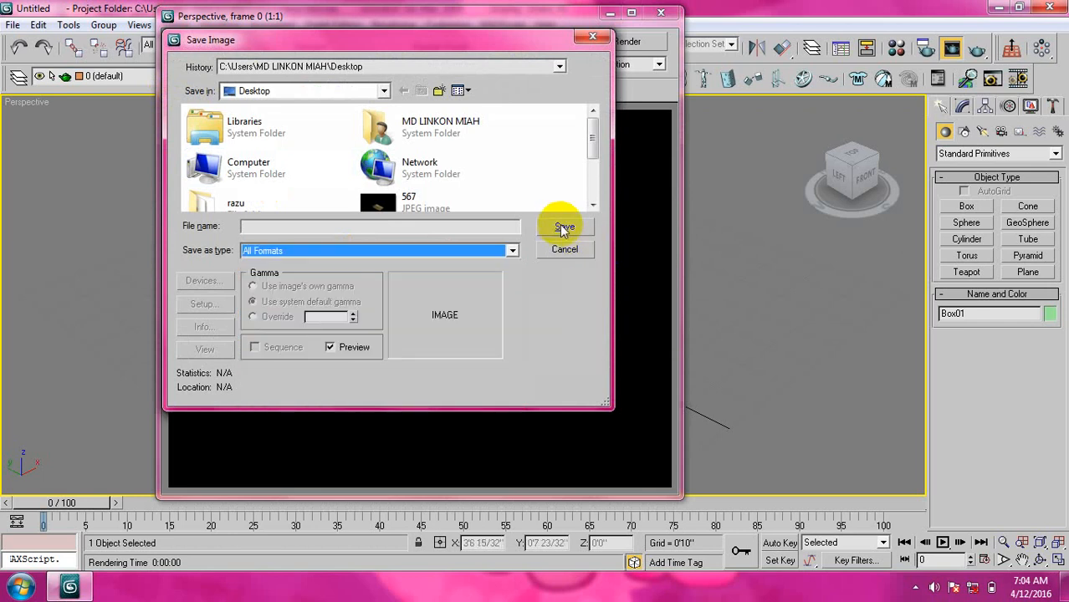
left_click(593, 36)
Step: Close the rendered frame, switch to the Windows desktop and view the saved 567 and ryjhjy images in Windows Photo Viewer
left_click(661, 13)
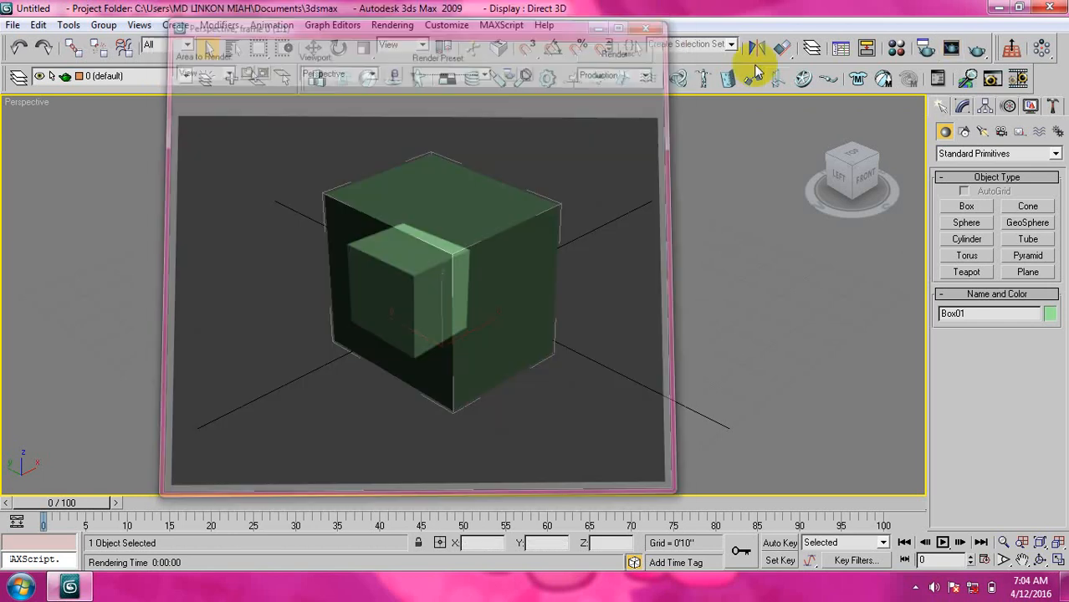
left_click(997, 7)
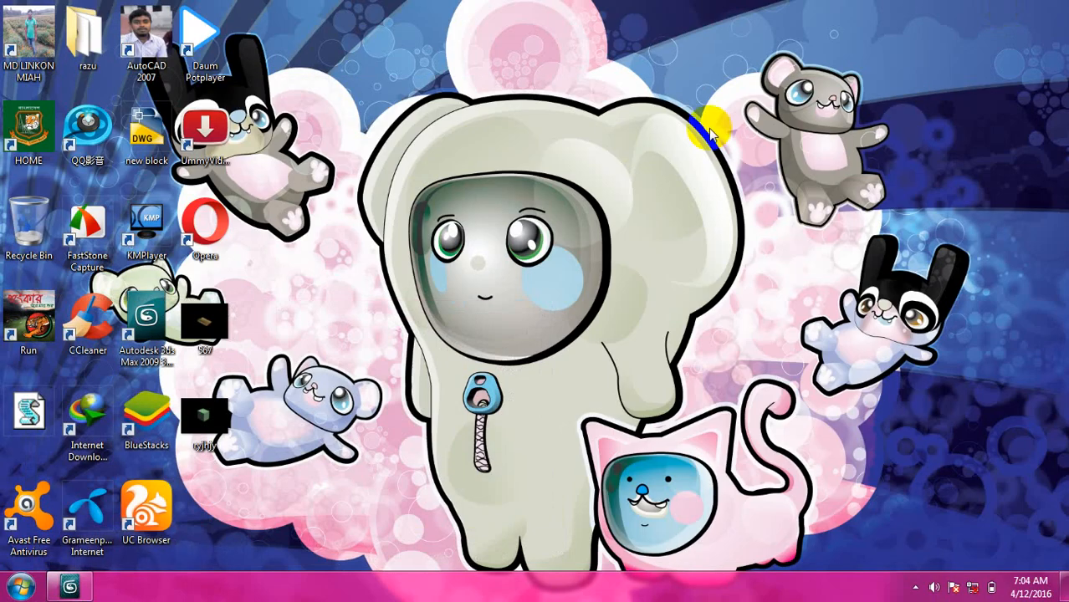
right_click(584, 125)
left_click(629, 170)
double_click(205, 322)
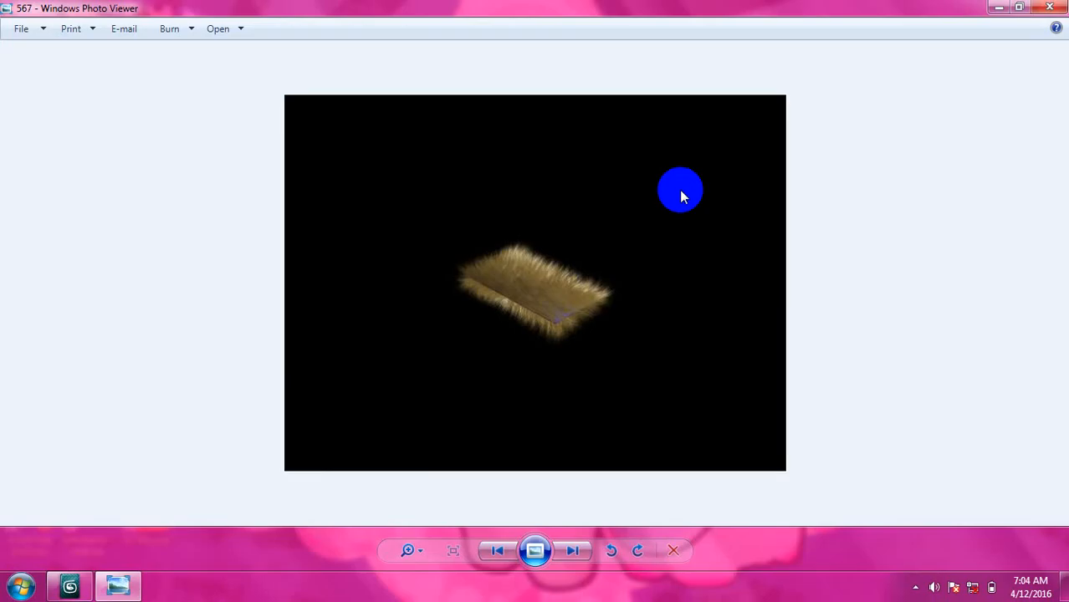
key("Right")
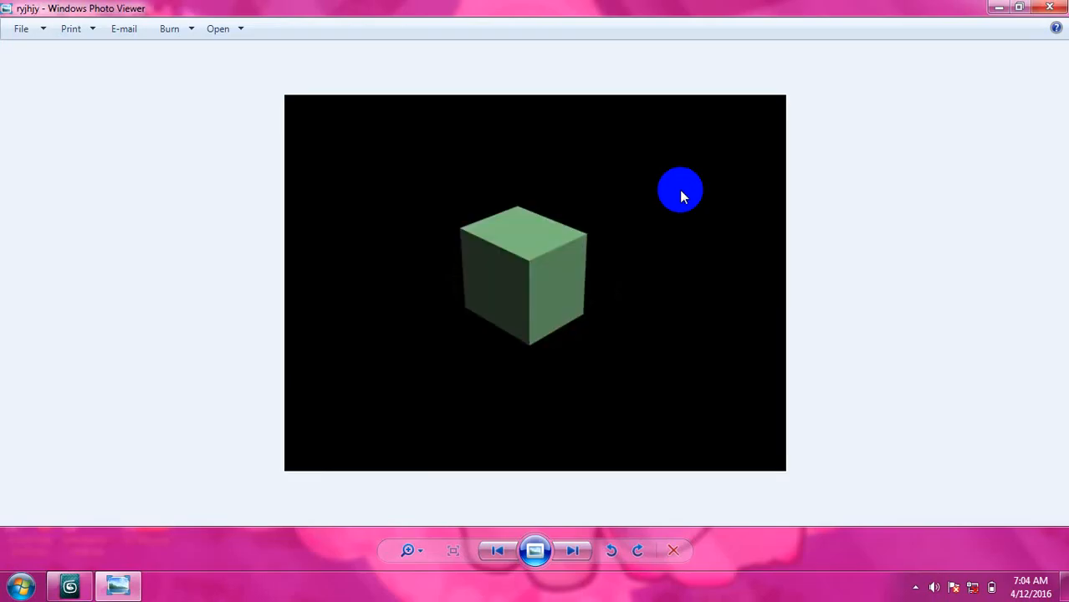
left_click(1050, 8)
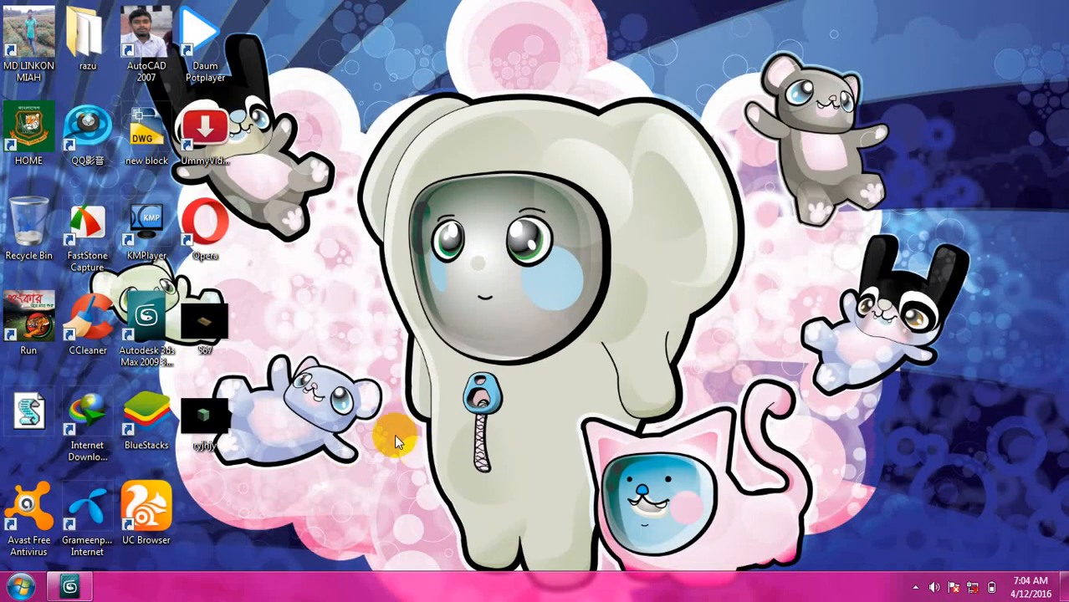
Step: Return to 3ds Max and delete the green box from the Perspective viewport
left_click(69, 587)
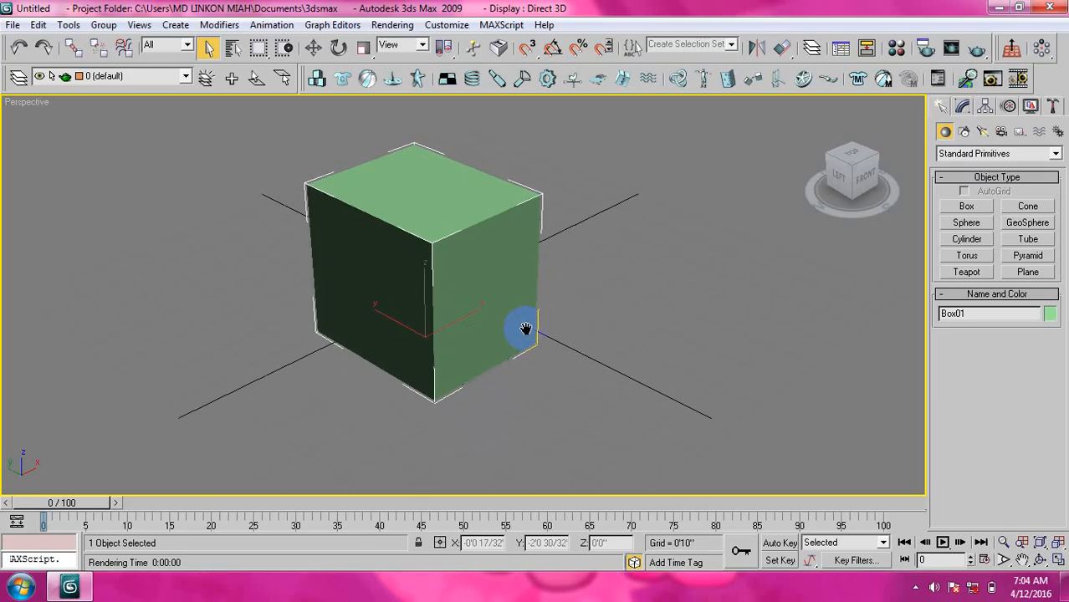
scroll(512, 343, "down", 3)
key("Delete")
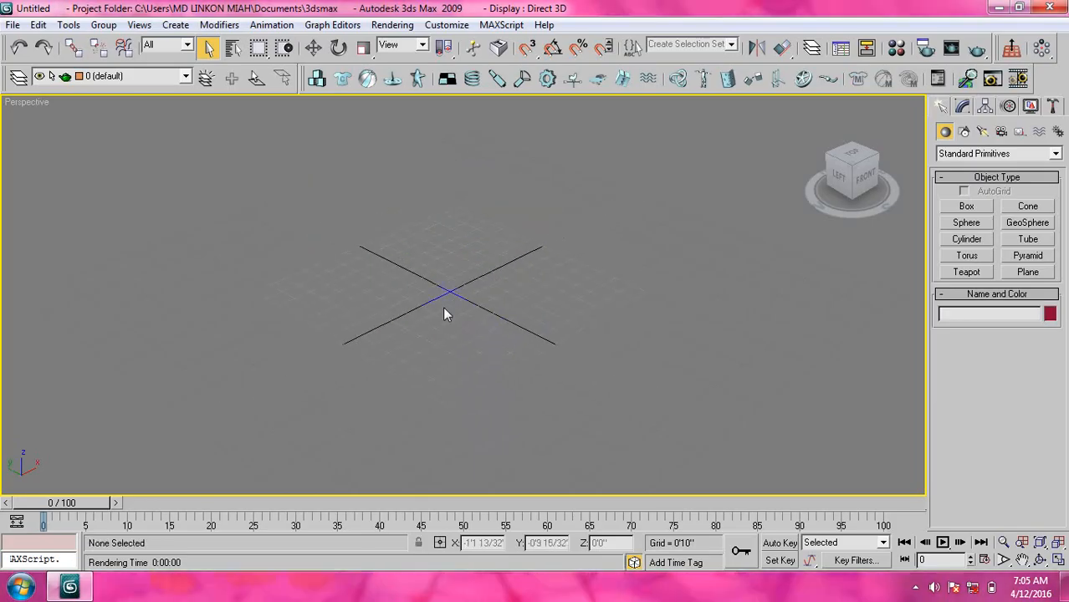
scroll(443, 331, "down", 3)
scroll(443, 333, "up", 5)
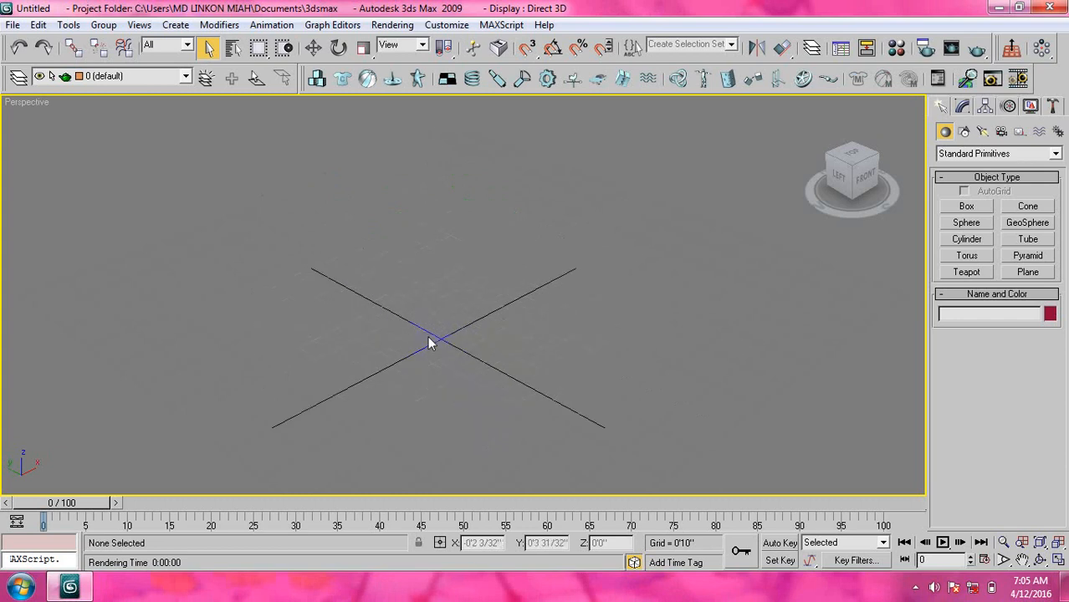
scroll(452, 306, "down", 6)
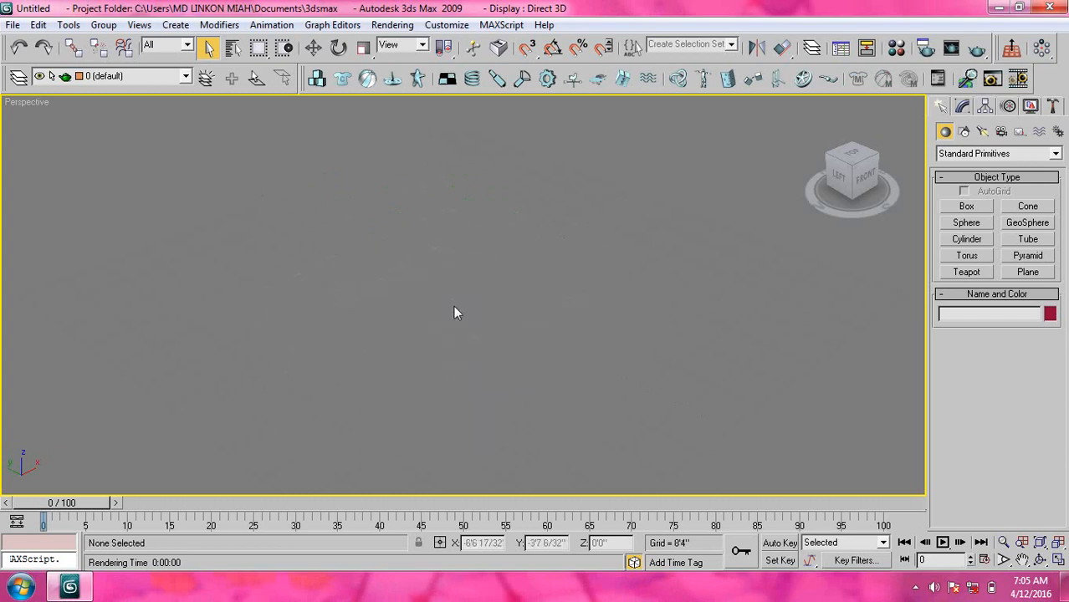
scroll(454, 305, "up", 3)
scroll(453, 312, "up", 4)
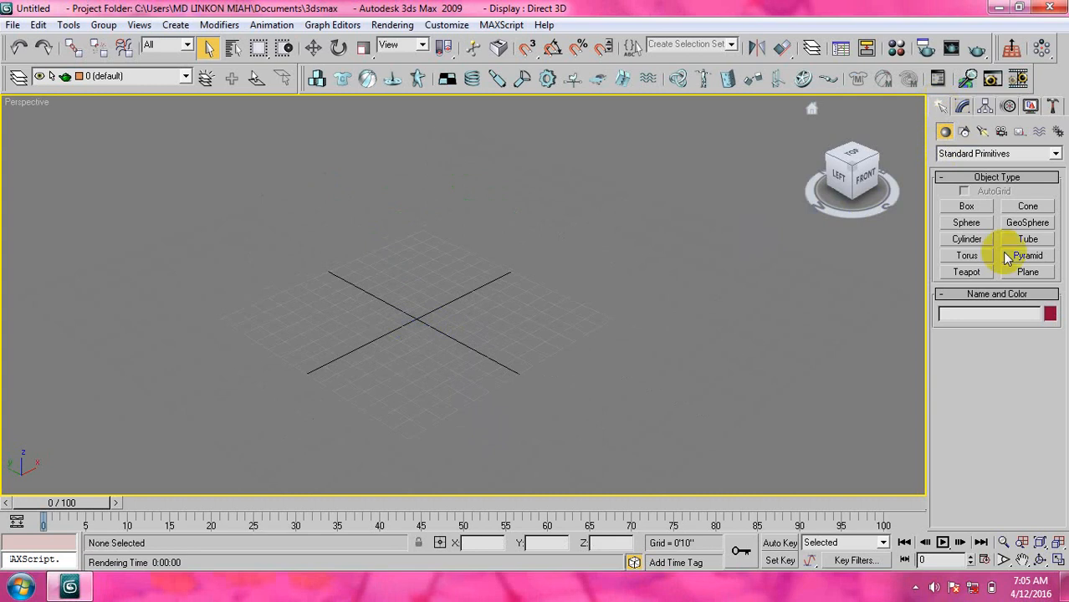
middle_click_drag(504, 305, 565, 320)
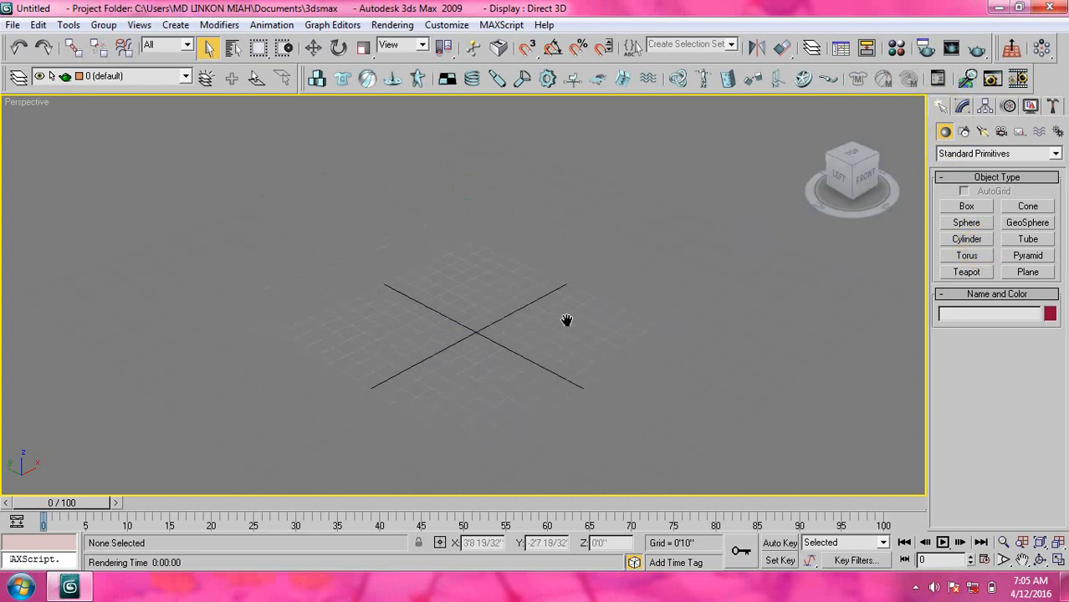
Step: Switch to the four-viewport layout and create a sphere with a radius of about 3'2" at the grid centre in the Perspective viewport
key("alt+w")
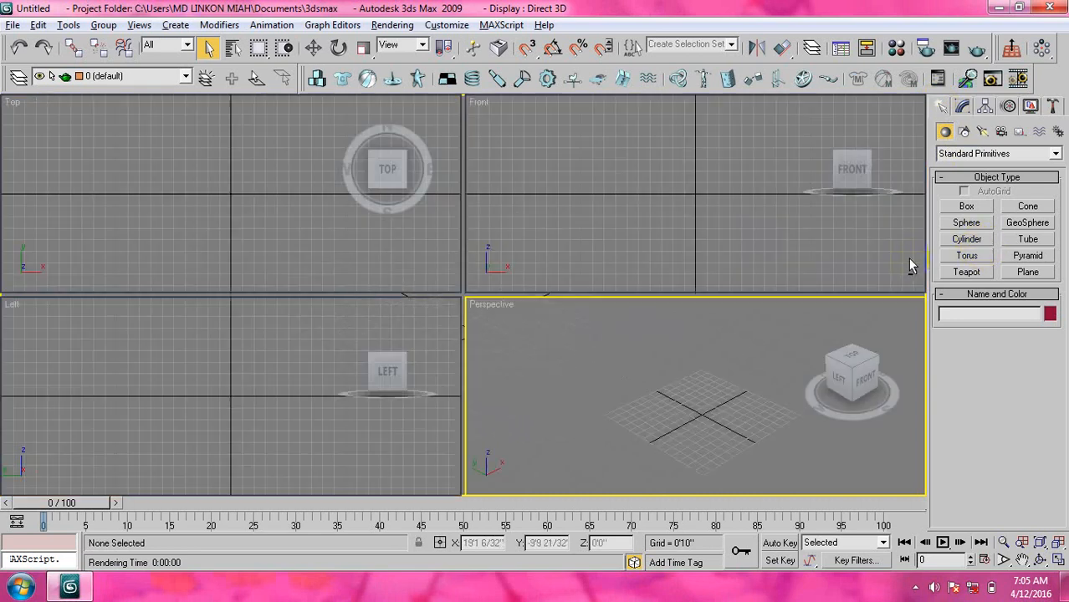
left_click(528, 266)
left_click(586, 357)
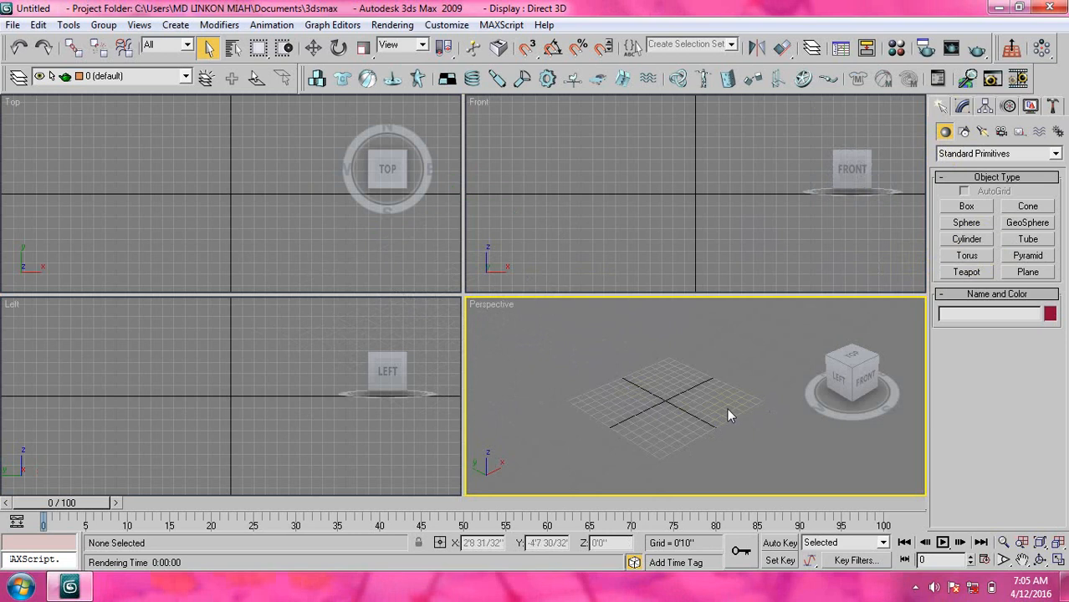
scroll(646, 404, "up", 3)
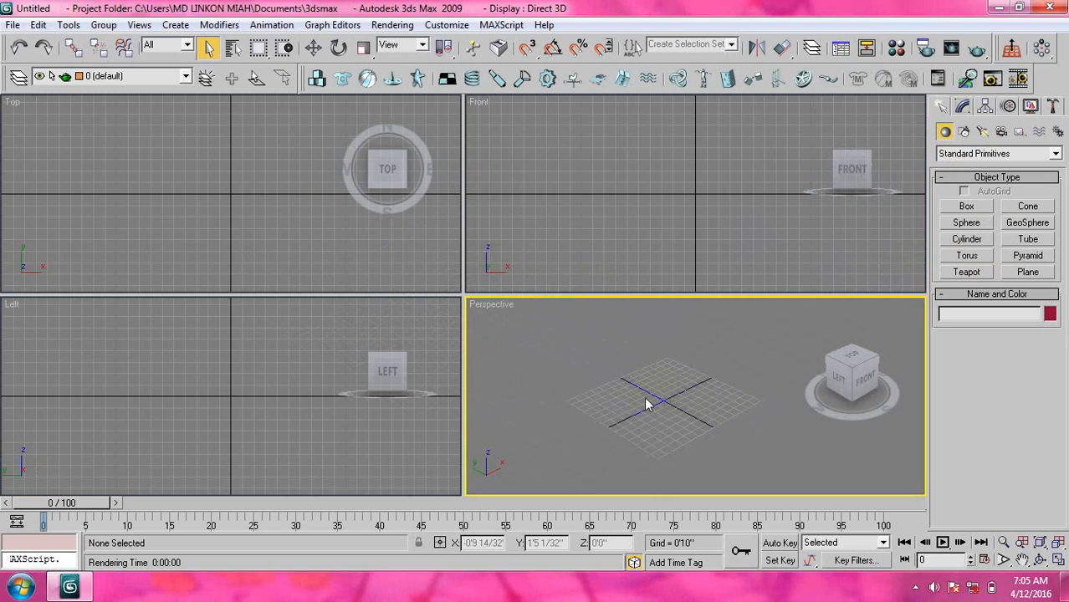
left_click(969, 224)
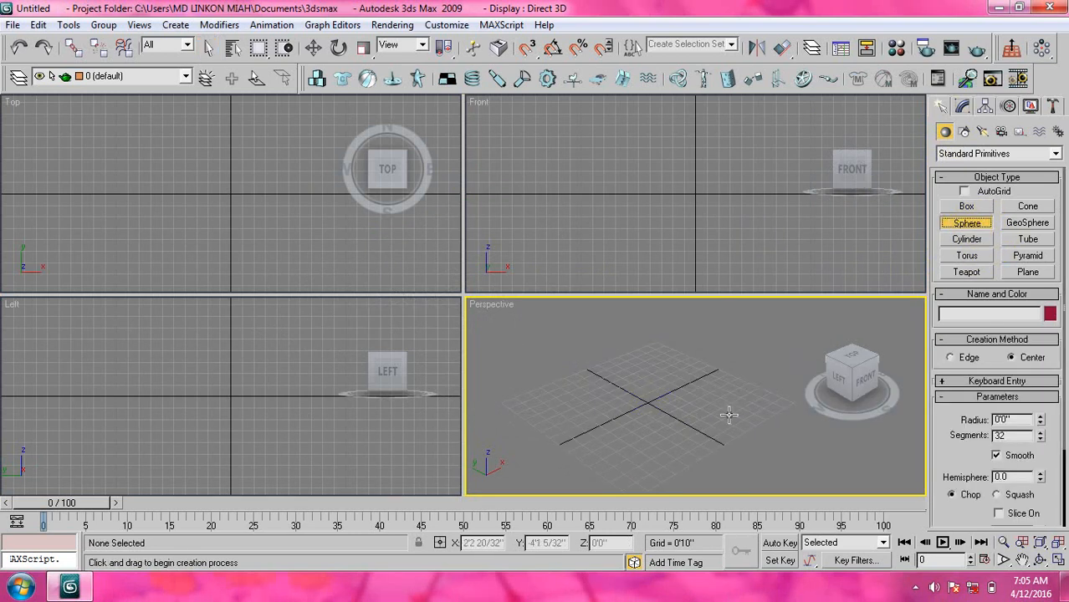
left_click_drag(641, 403, 757, 383)
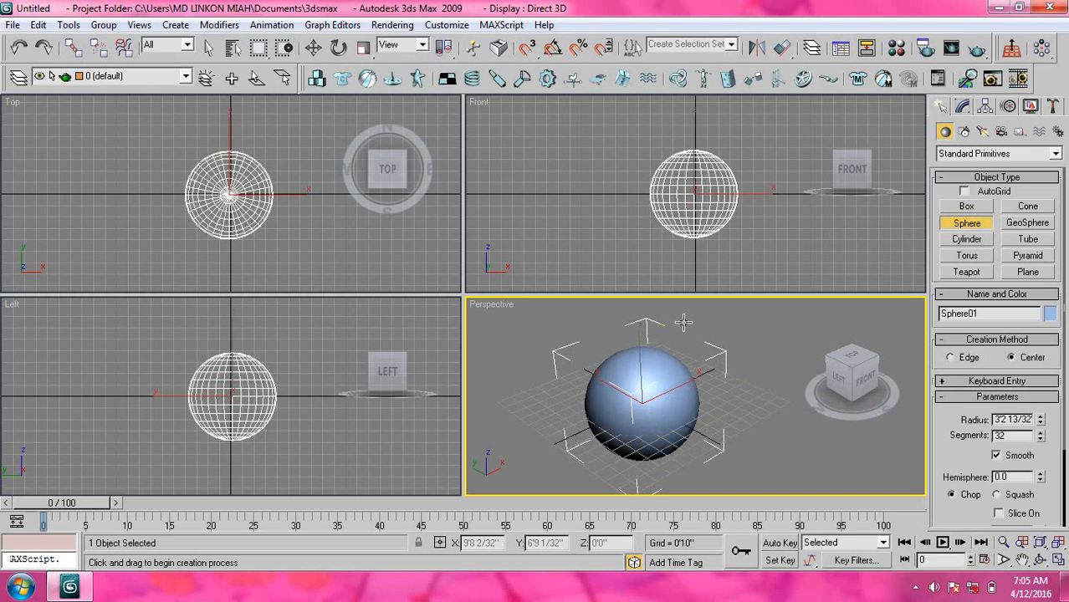
right_click(632, 159)
right_click(632, 159)
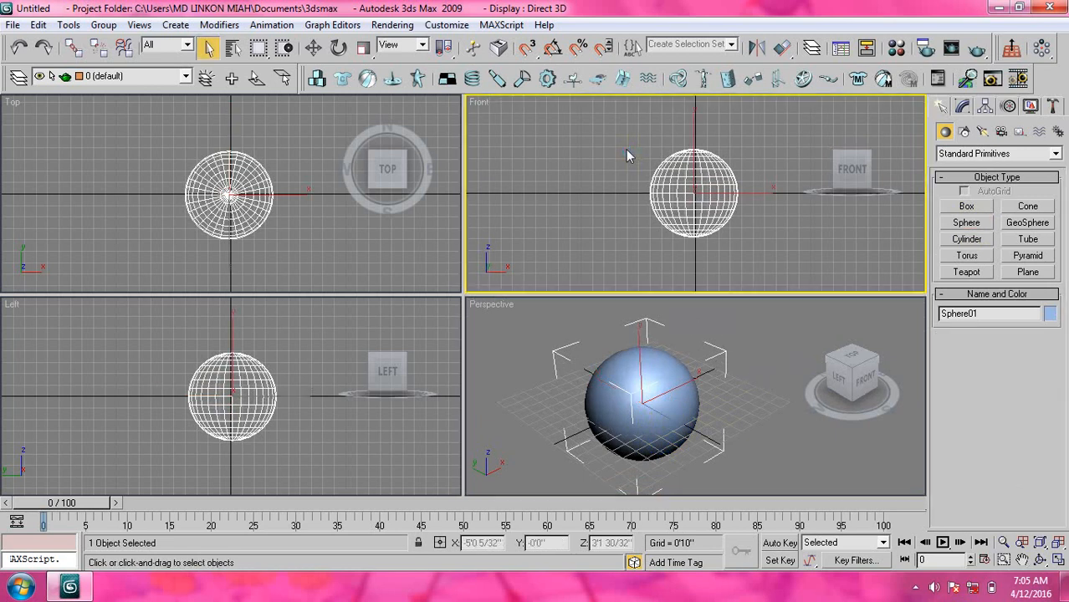
right_click(627, 150)
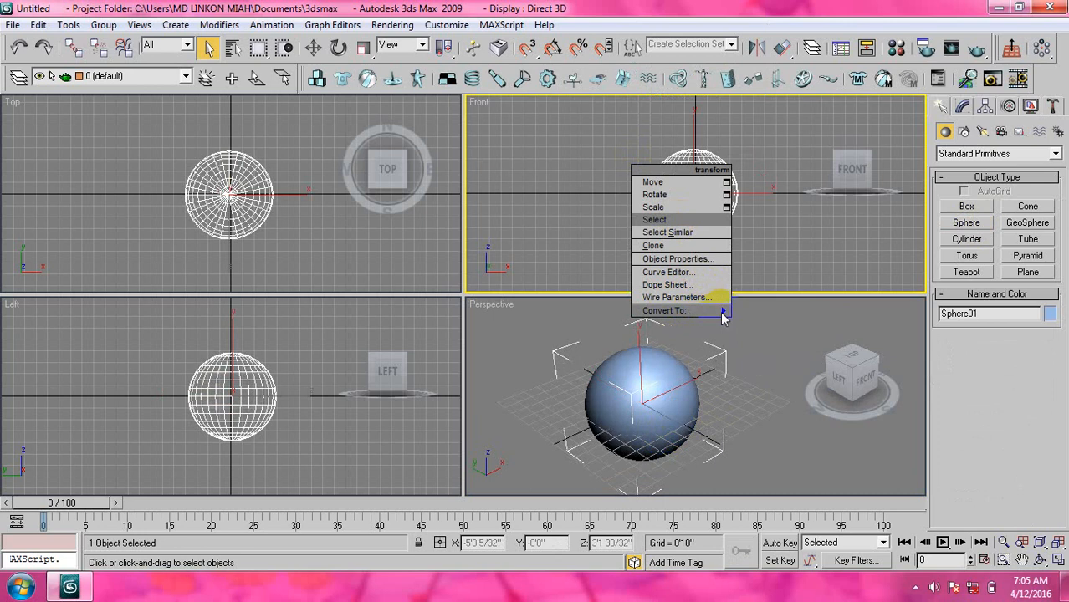
mouse_move(719, 311)
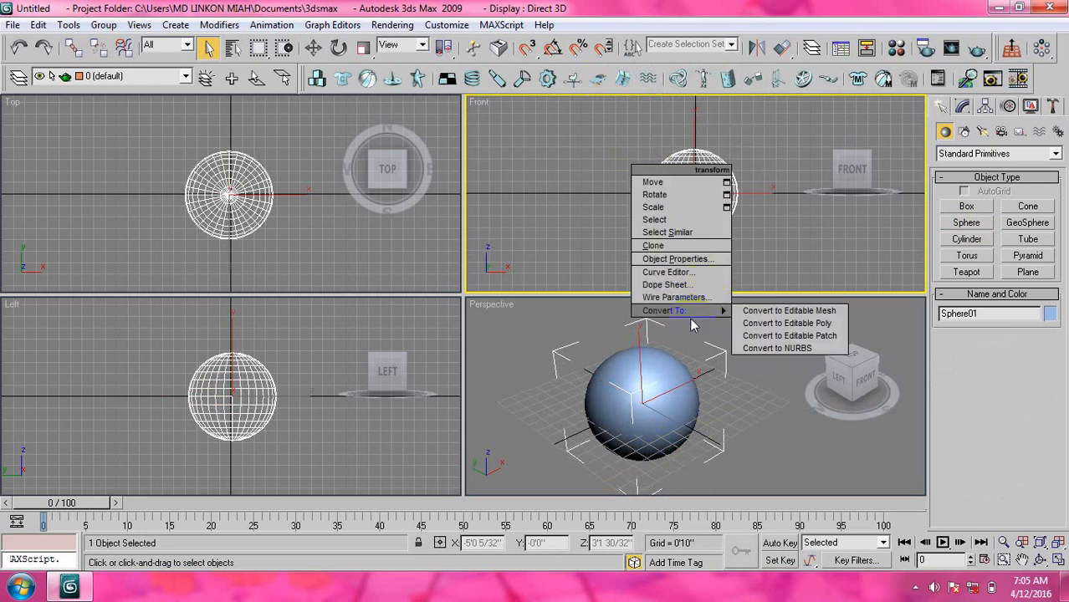
left_click(687, 233)
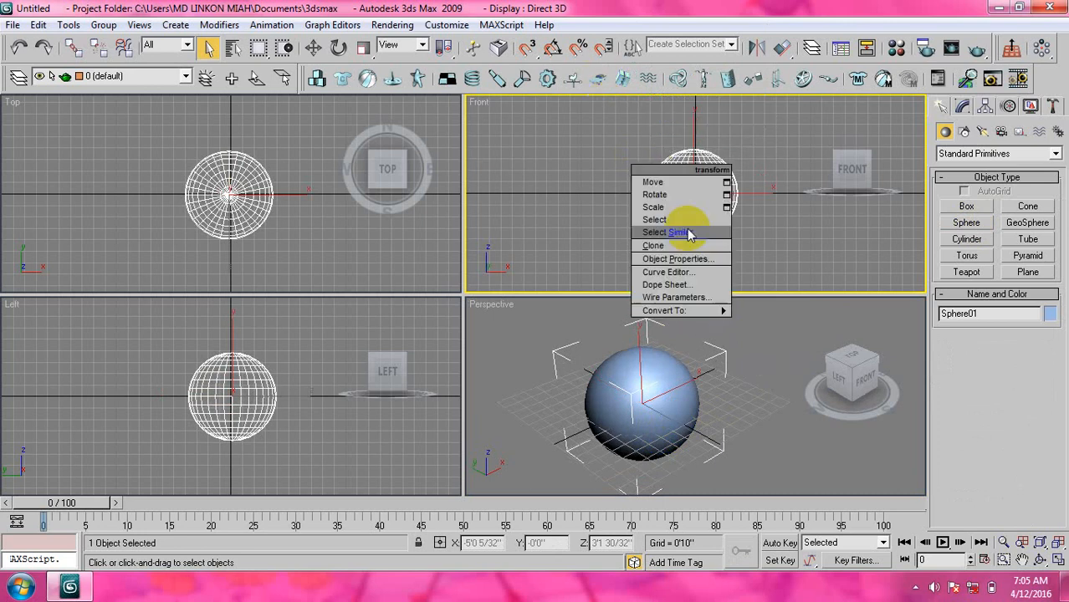
mouse_move(705, 317)
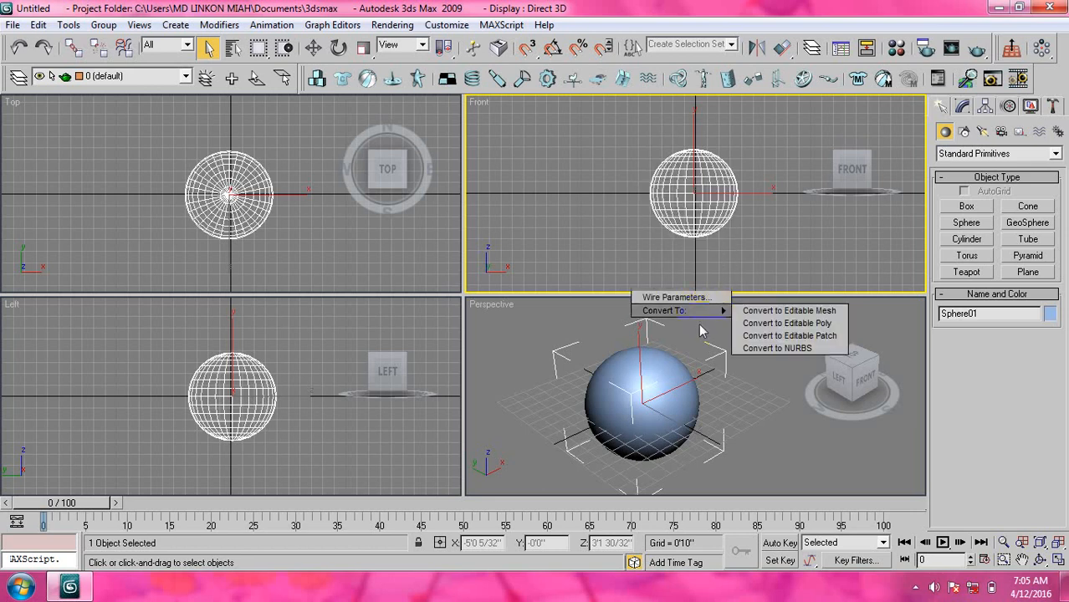
Step: Maximize the Perspective viewport and convert the sphere to an Editable Poly
middle_click_drag(701, 363, 681, 361)
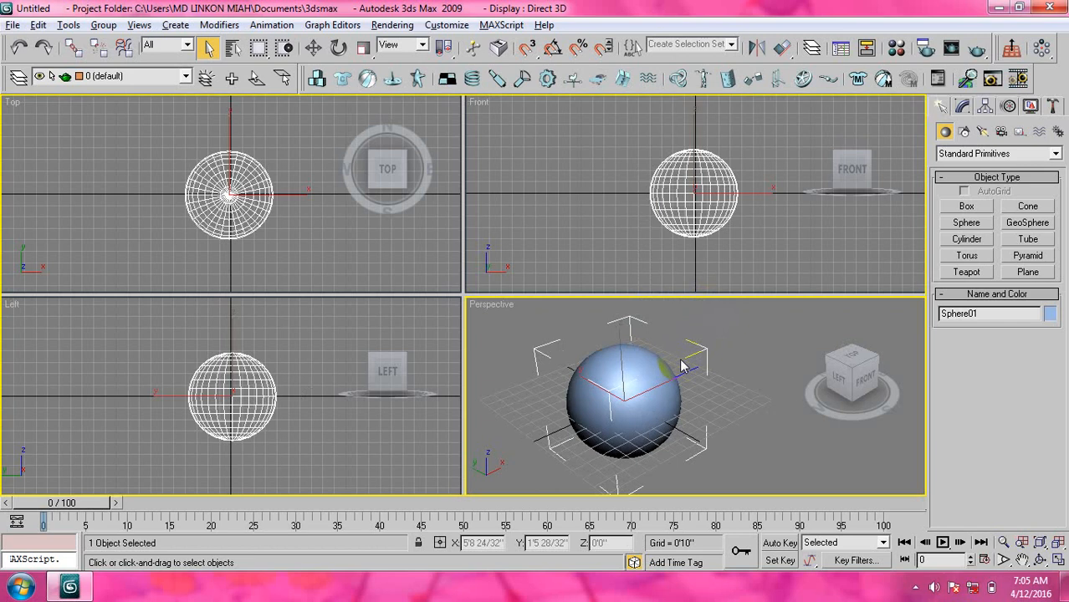
key("alt+w")
right_click(559, 269)
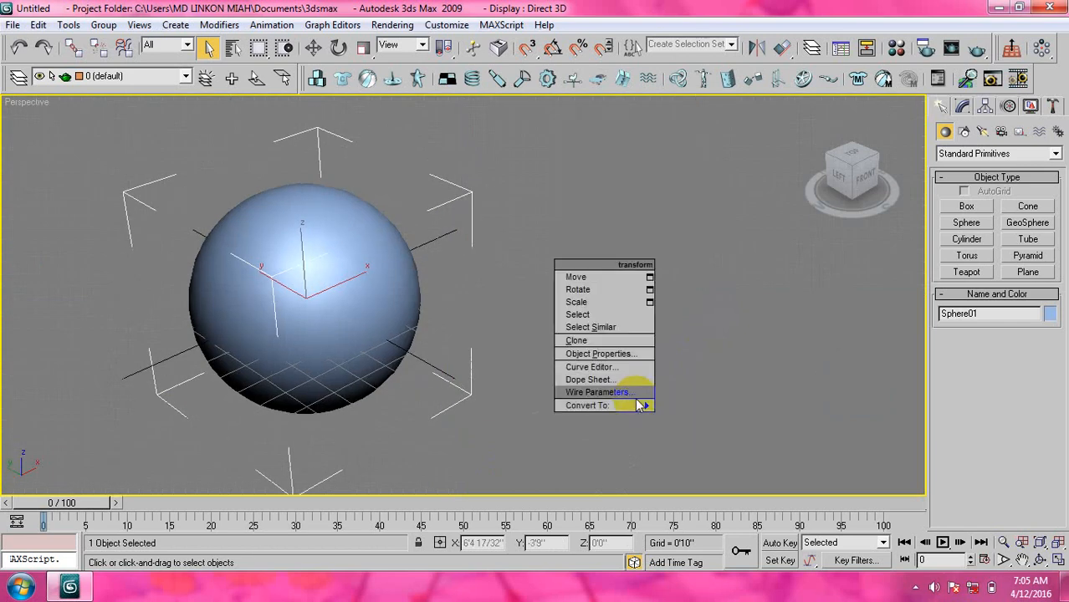
mouse_move(650, 408)
left_click(725, 418)
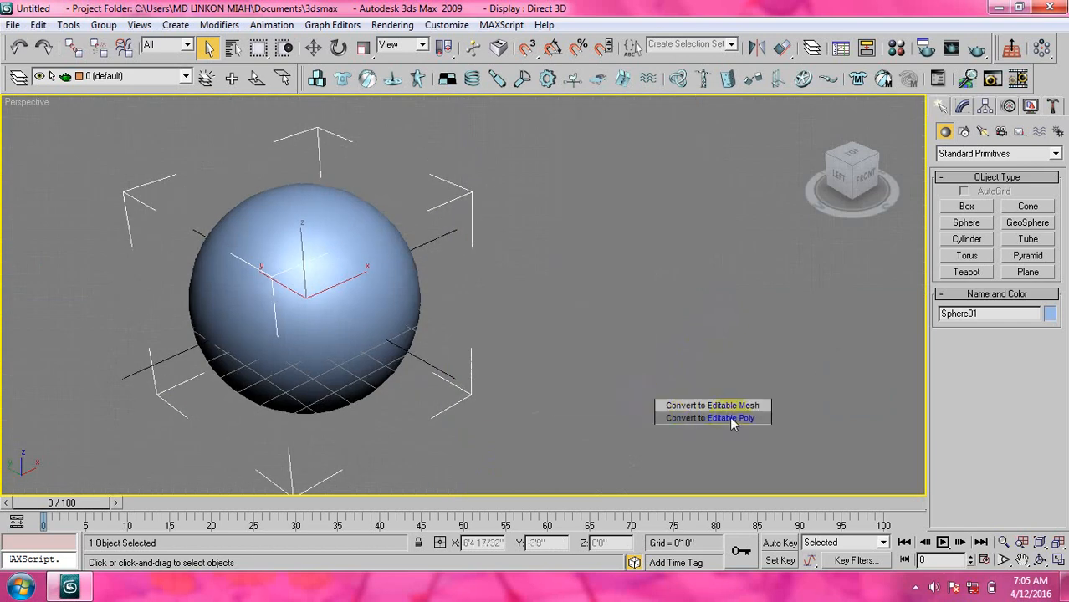
Step: Enter Vertex sub-object mode, maximize the Front viewport and select the uppermost rings of vertices on the sphere
key("alt+w")
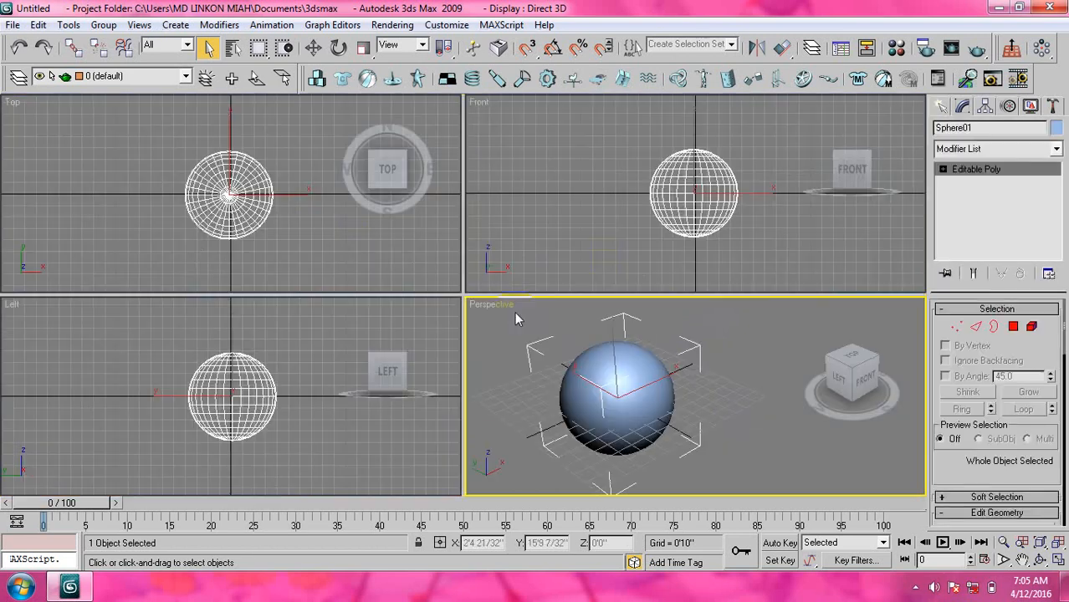
left_click(660, 192)
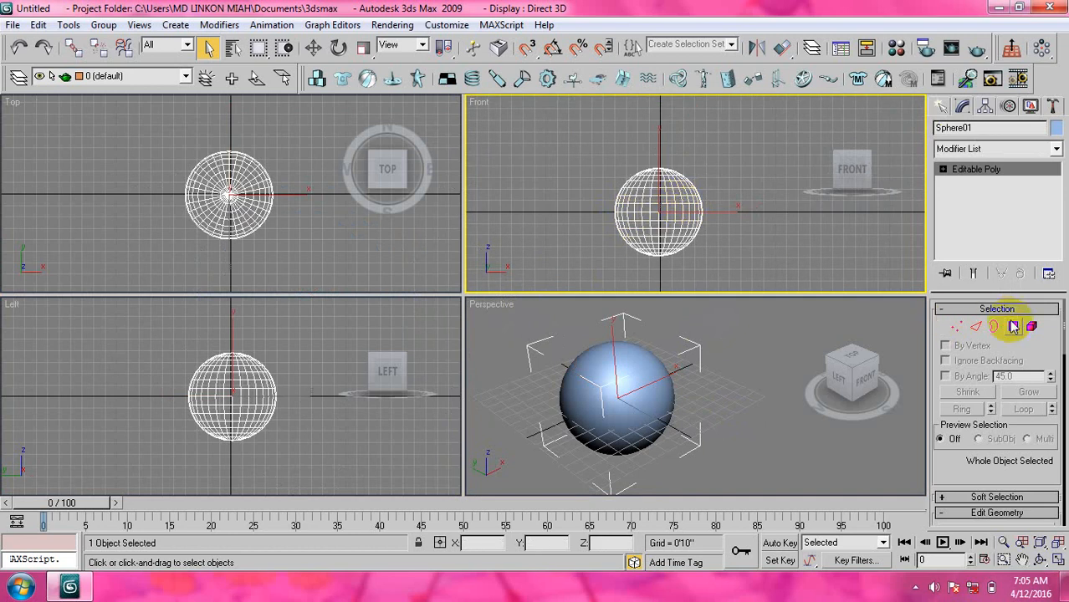
left_click(959, 331)
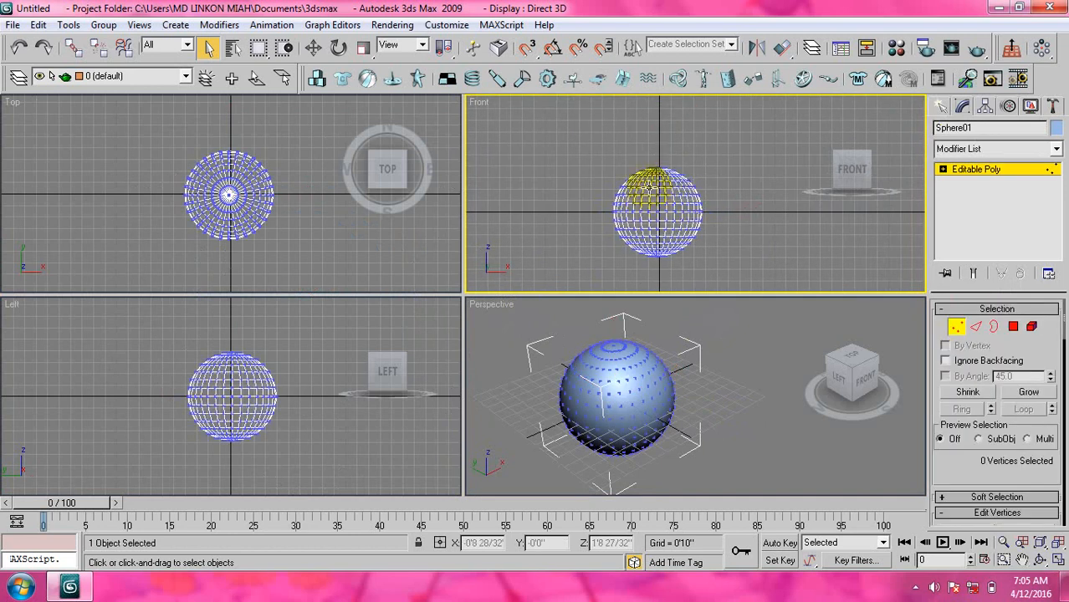
scroll(648, 188, "up", 3)
key("alt+w")
middle_click_drag(561, 188, 742, 189)
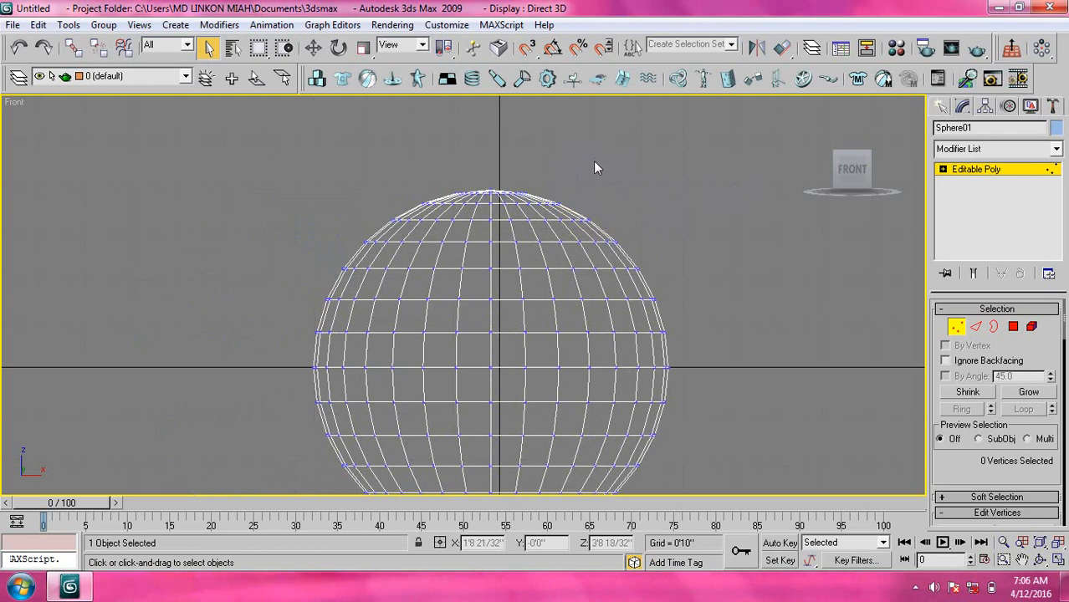
left_click_drag(590, 157, 400, 208)
middle_click_drag(504, 180, 513, 201)
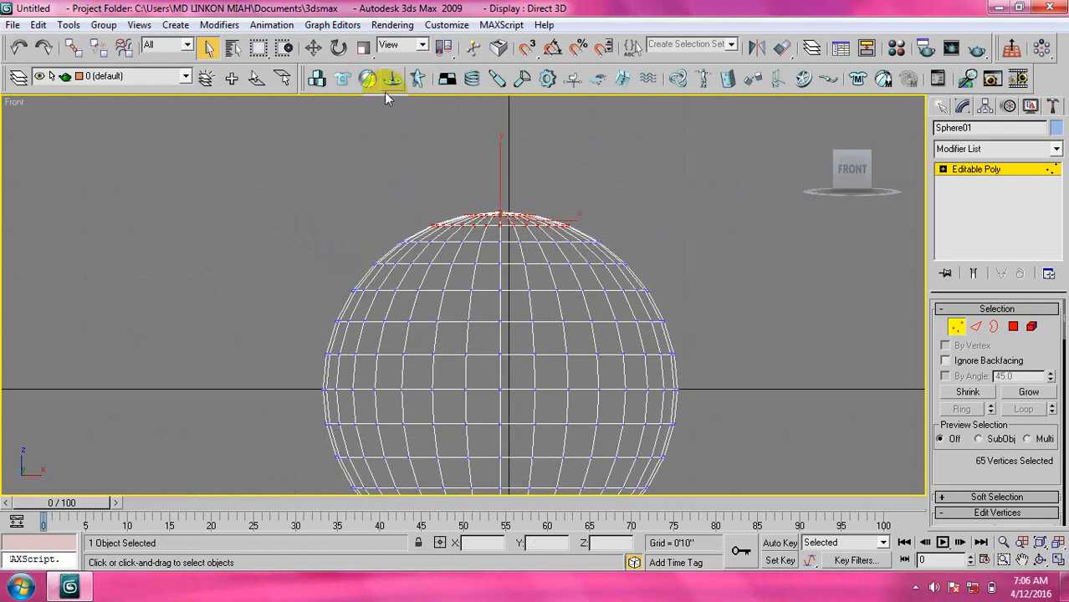
Step: Move the selected top vertices straight down inside the sphere to a Z position of about 1'4"
left_click(312, 48)
middle_click_drag(555, 286, 552, 304)
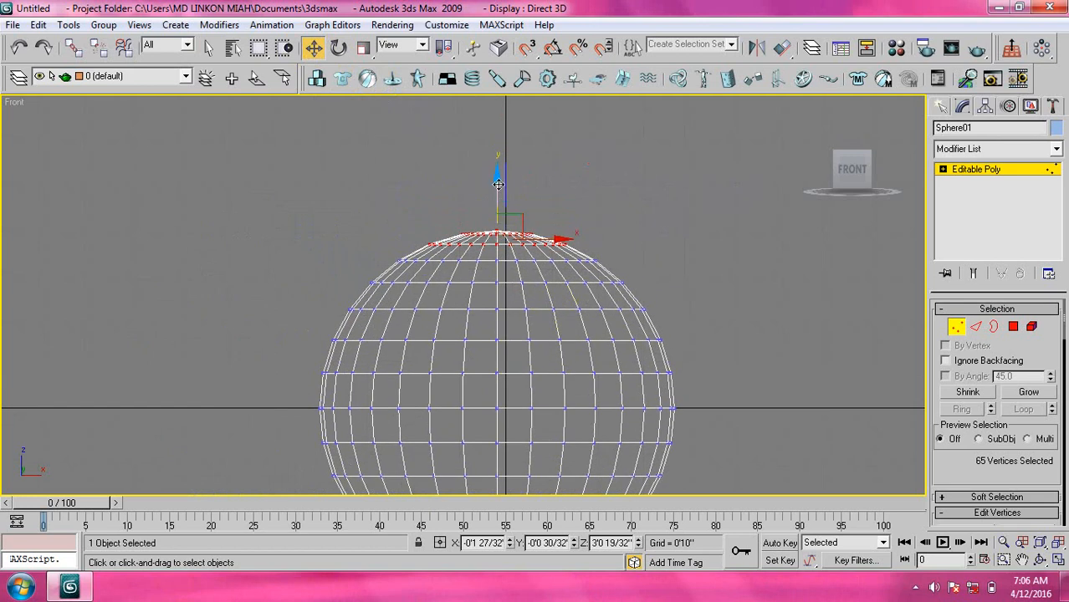
left_click_drag(497, 173, 497, 261)
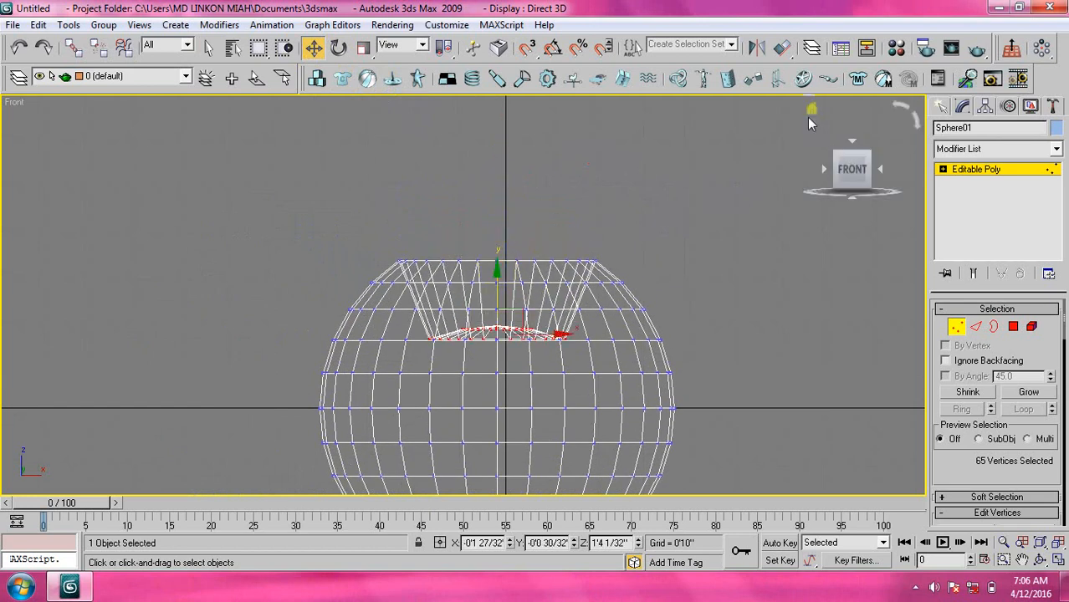
Step: Reset the Front viewport to the home perspective view, restore the four-viewport layout and examine the sunken sphere top in the Top viewport
left_click(811, 111)
key("alt+w")
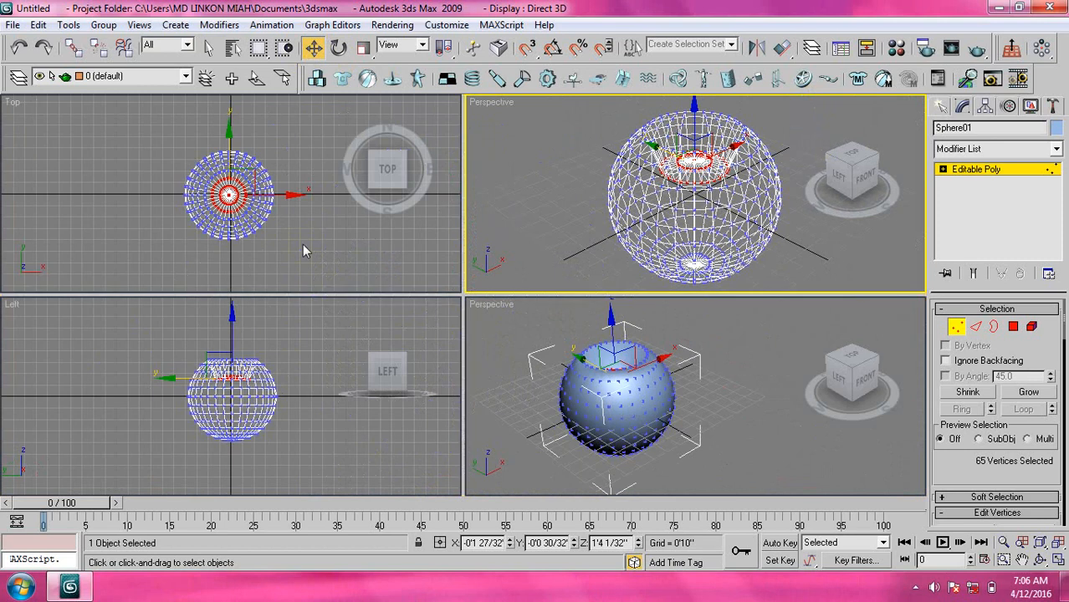
middle_click_drag(234, 207, 274, 223)
scroll(273, 219, "up", 3)
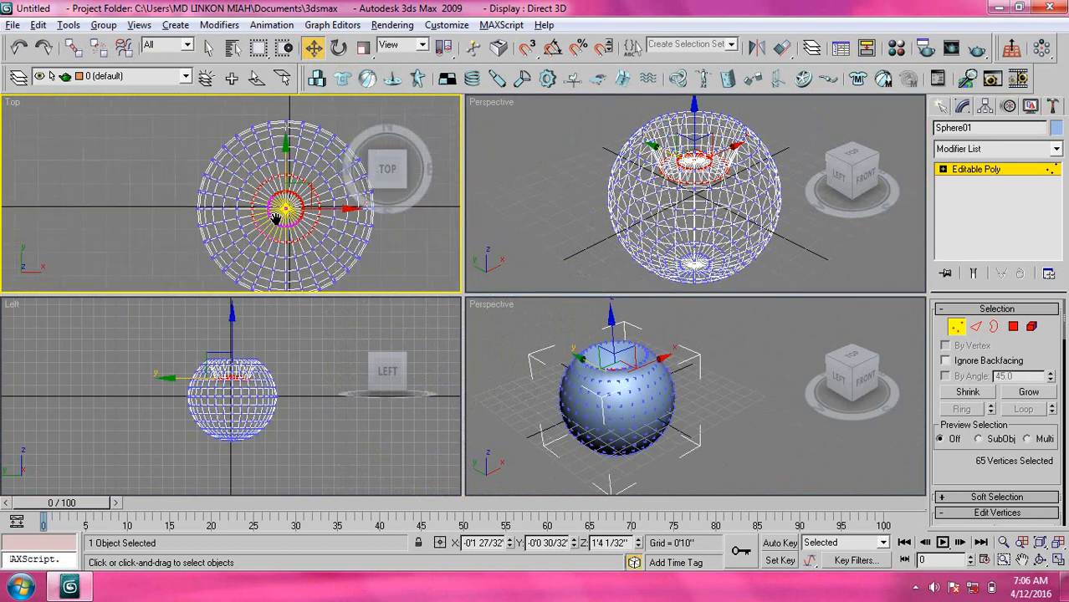
Step: Draw a cylinder from the sphere's centre in the maximized Top viewport, radius about 0'7 19/32" and height about 1'10 18/32"
key("alt+w")
middle_click_drag(476, 292, 322, 224)
scroll(357, 301, "up", 2)
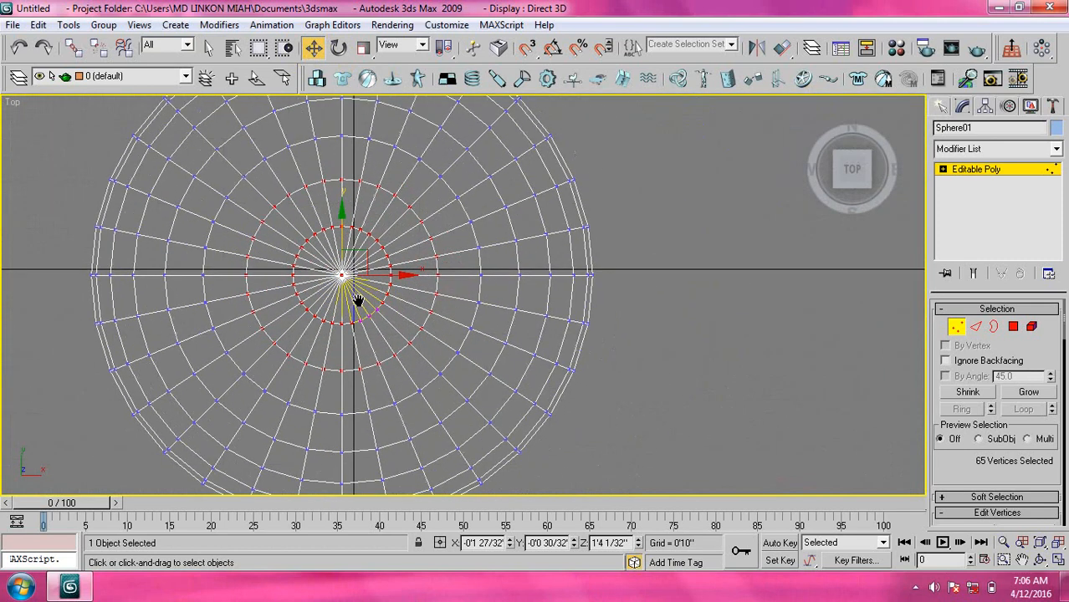
left_click(940, 106)
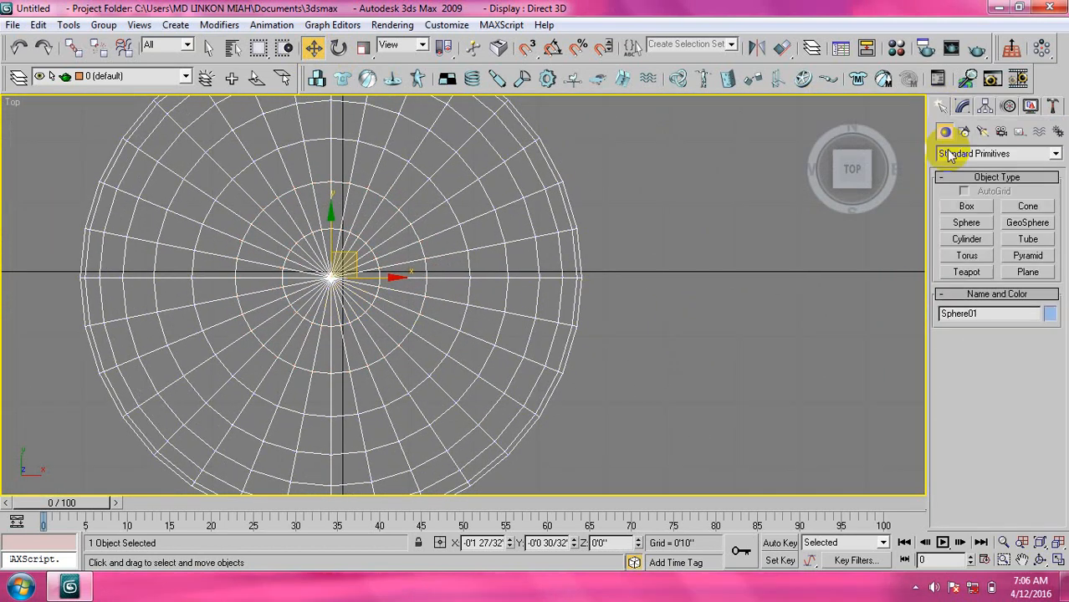
left_click(970, 240)
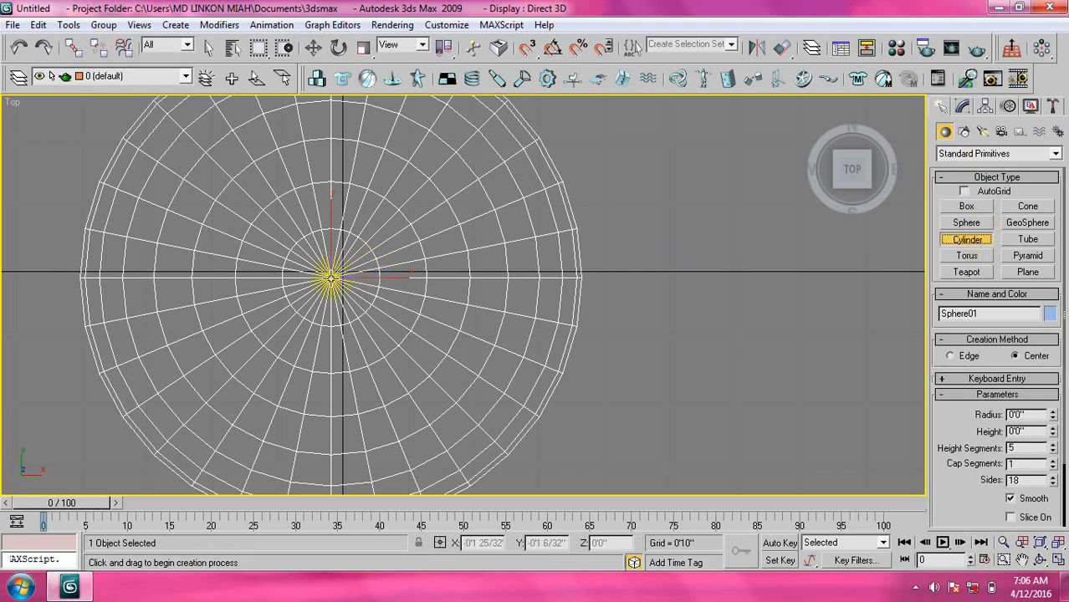
left_click_drag(331, 278, 377, 297)
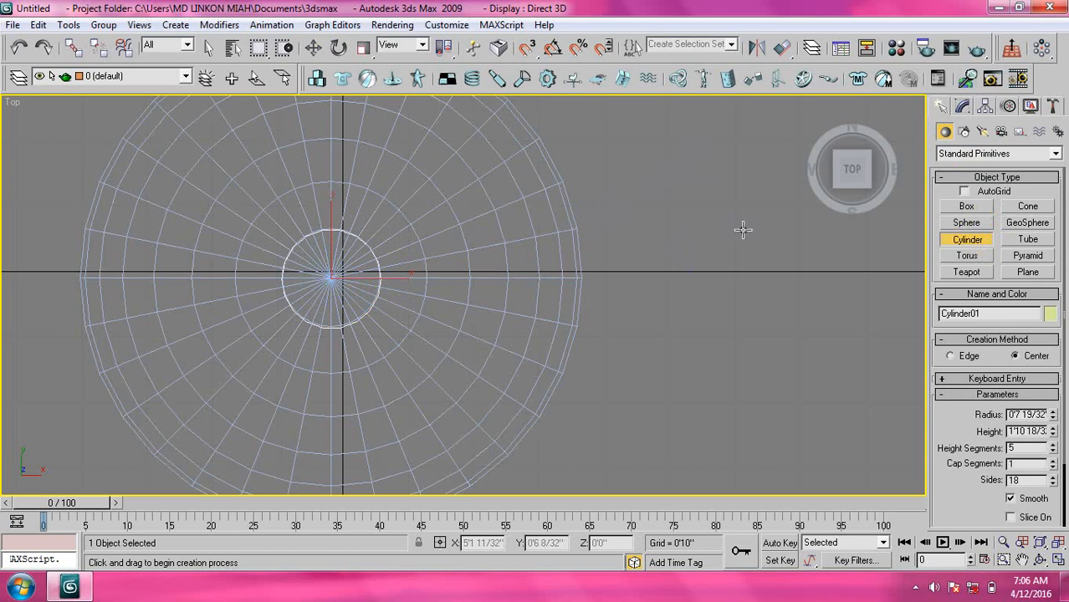
Step: Adjust the cylinder into a thin stem with a radius of about 0'1 26/32" and a height of about 7'11 29/32"
key("alt+w")
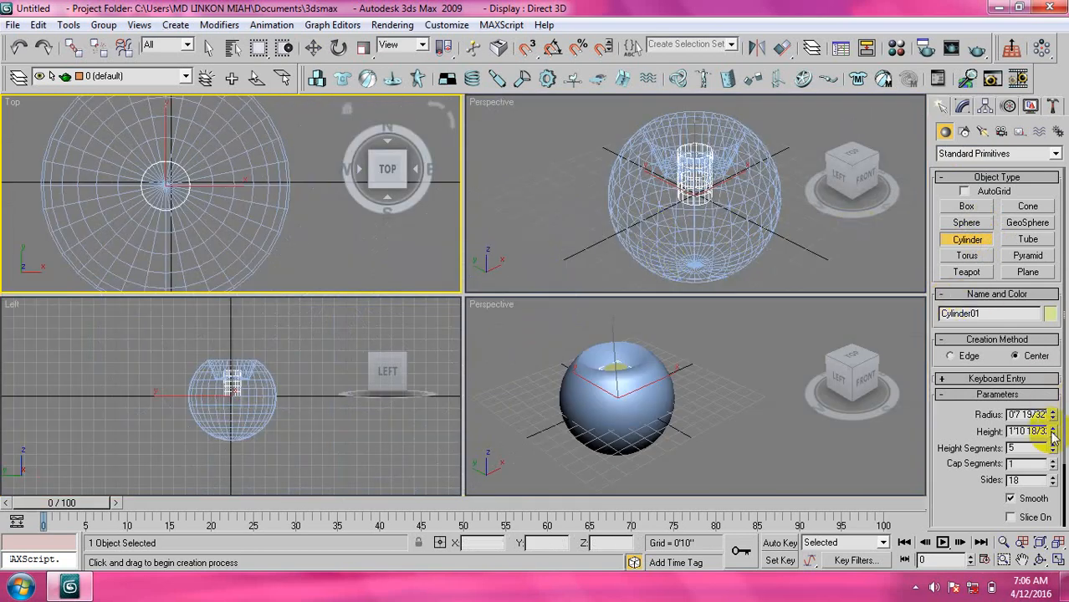
left_click_drag(1053, 418, 1050, 478)
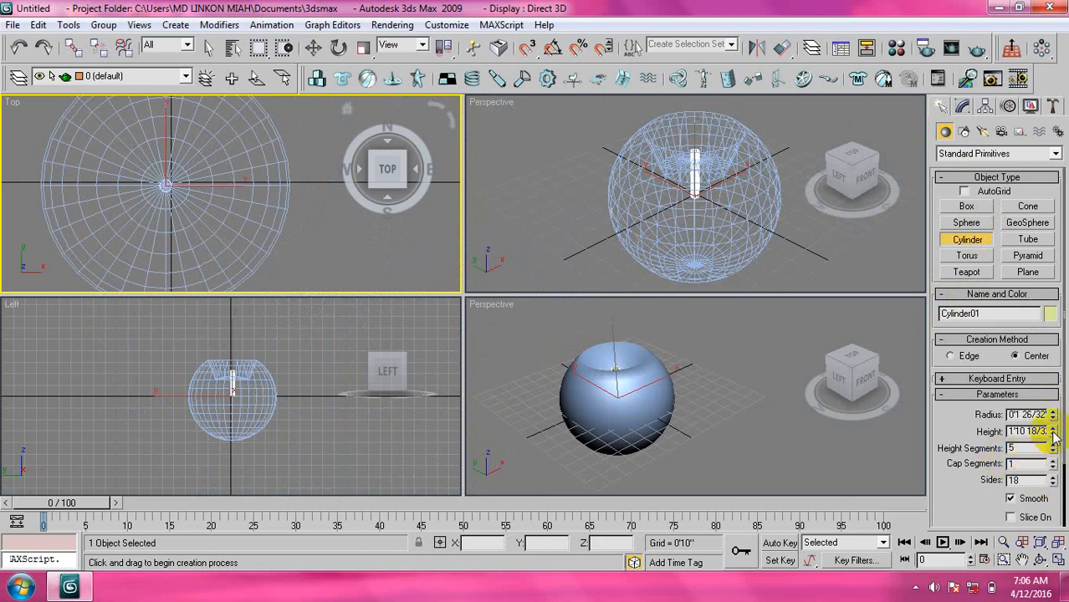
left_click_drag(1054, 433, 1033, 161)
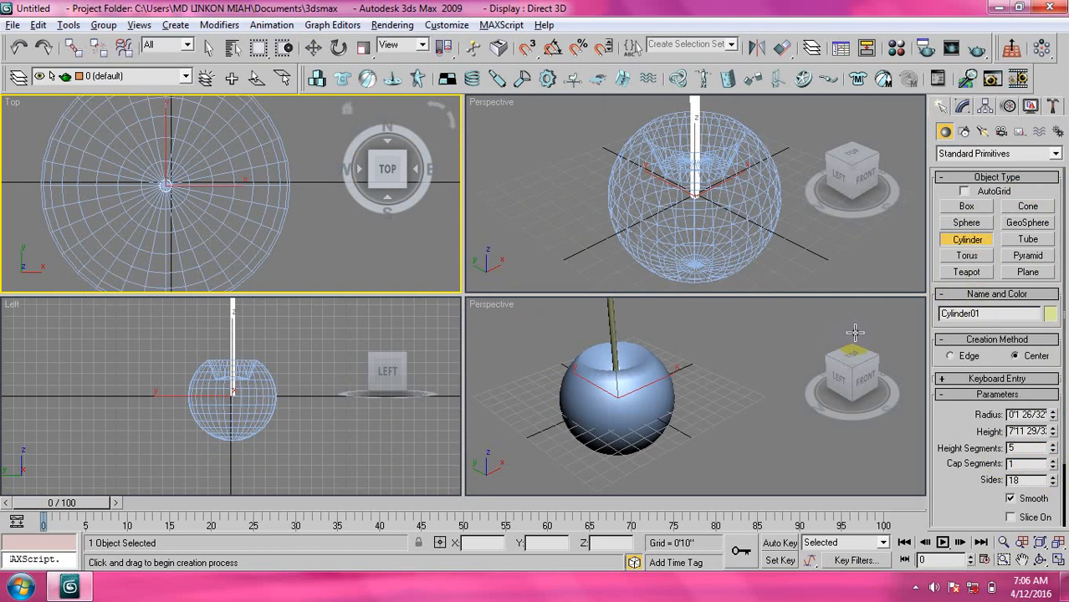
Step: Maximize the shaded Perspective viewport and examine how the stem sits in the sphere's hollow
key("alt+w")
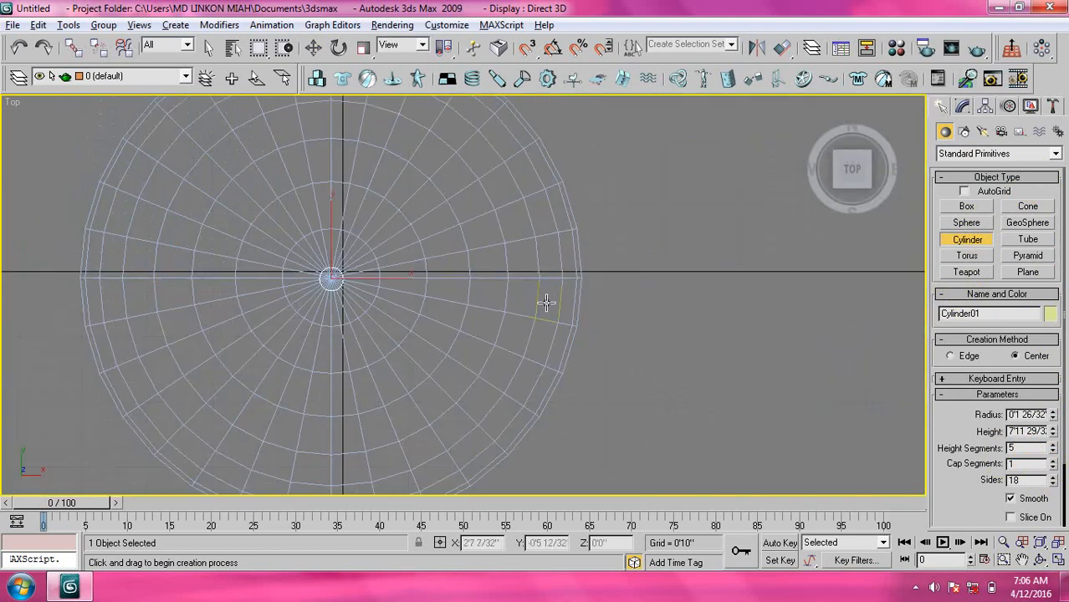
key("alt+w")
left_click(621, 424)
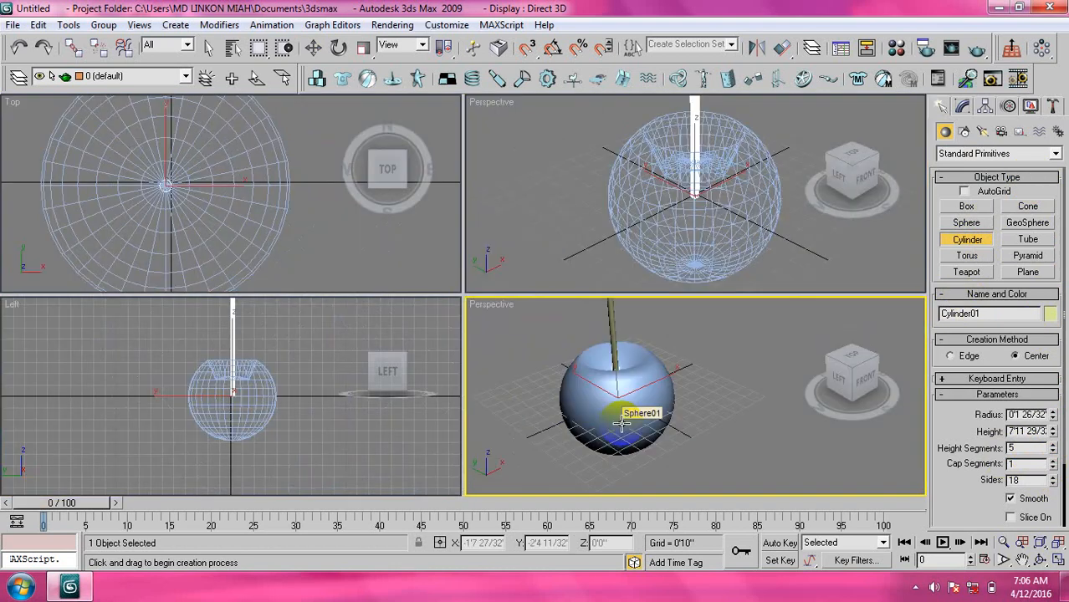
key("alt+w")
middle_click_drag(340, 351, 329, 328)
scroll(523, 407, "up", 3)
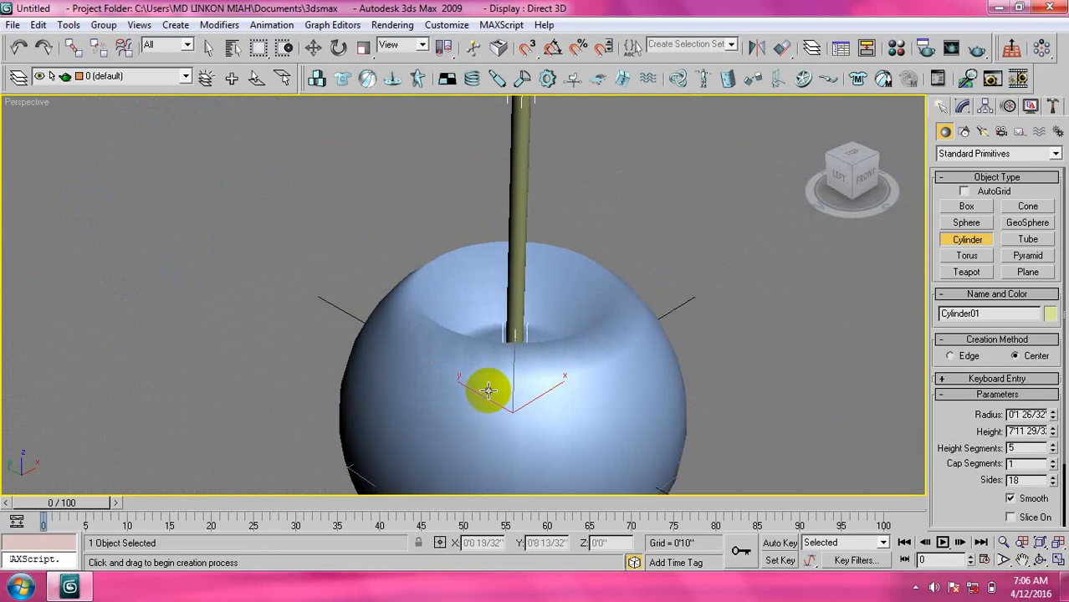
middle_click_drag(656, 281, 624, 260)
scroll(624, 276, "down", 5)
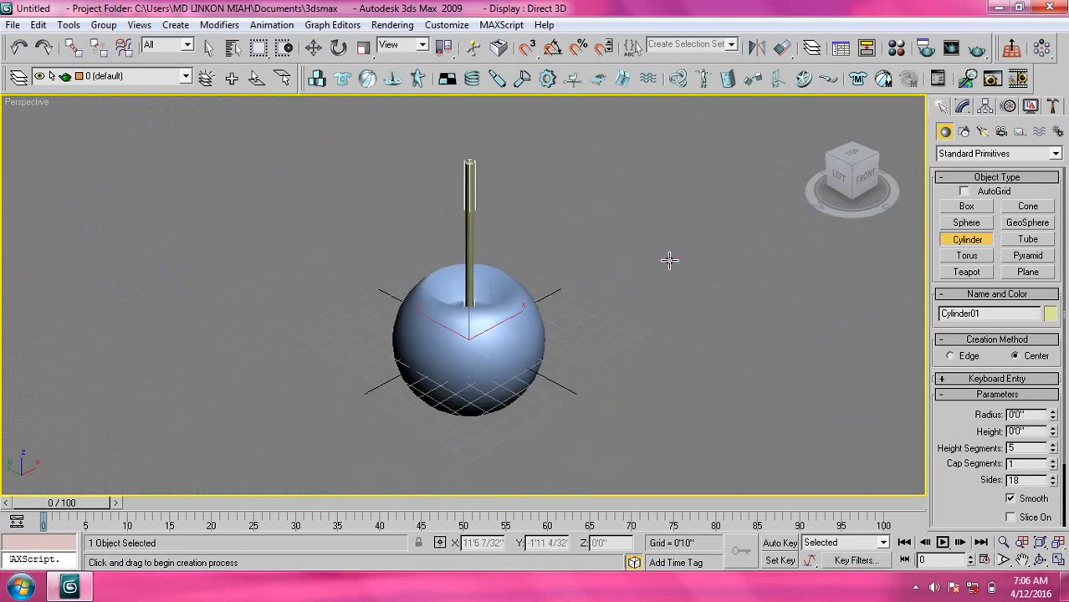
Step: Select the sphere and the stem together and move them straight up to a Z position of about 4'0 14/32"
key("w")
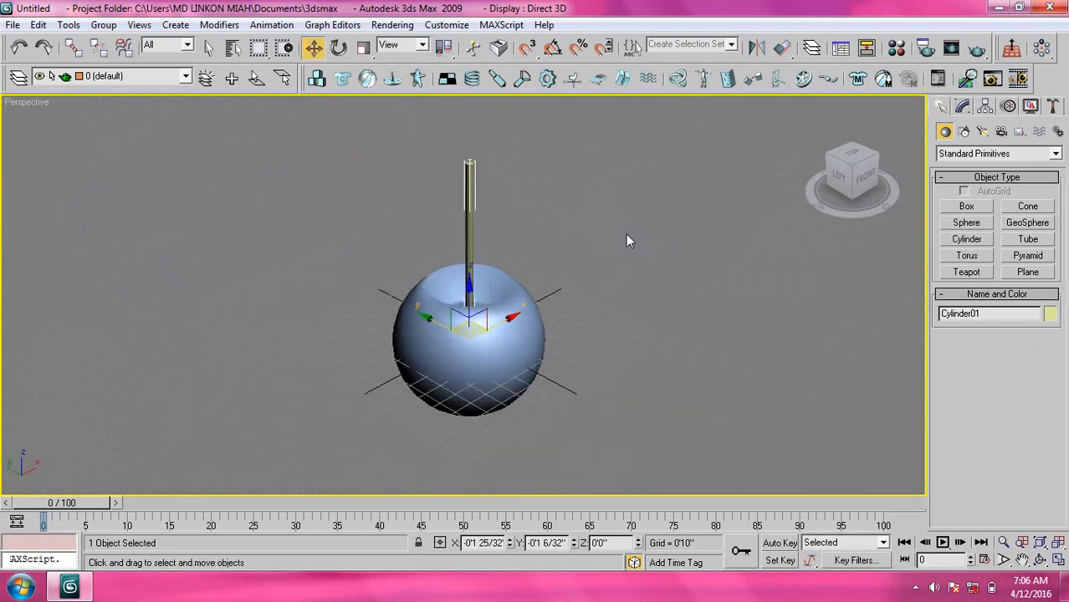
left_click_drag(623, 222, 436, 328)
left_click_drag(474, 262, 465, 213)
middle_click_drag(661, 206, 676, 269)
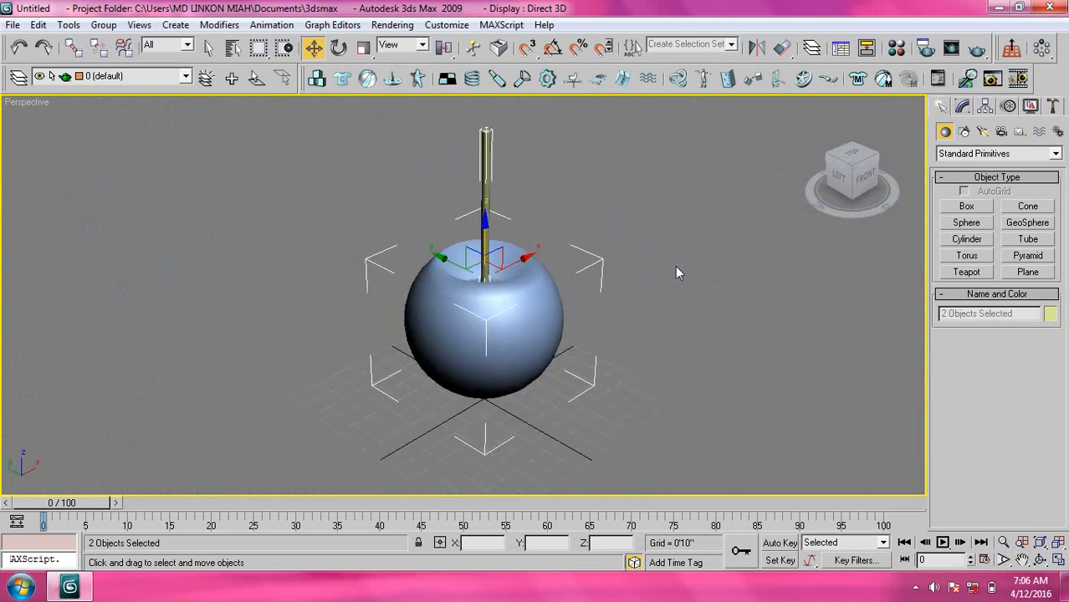
Step: Select only the sphere and change its object color to red
left_click(694, 243)
left_click(492, 307)
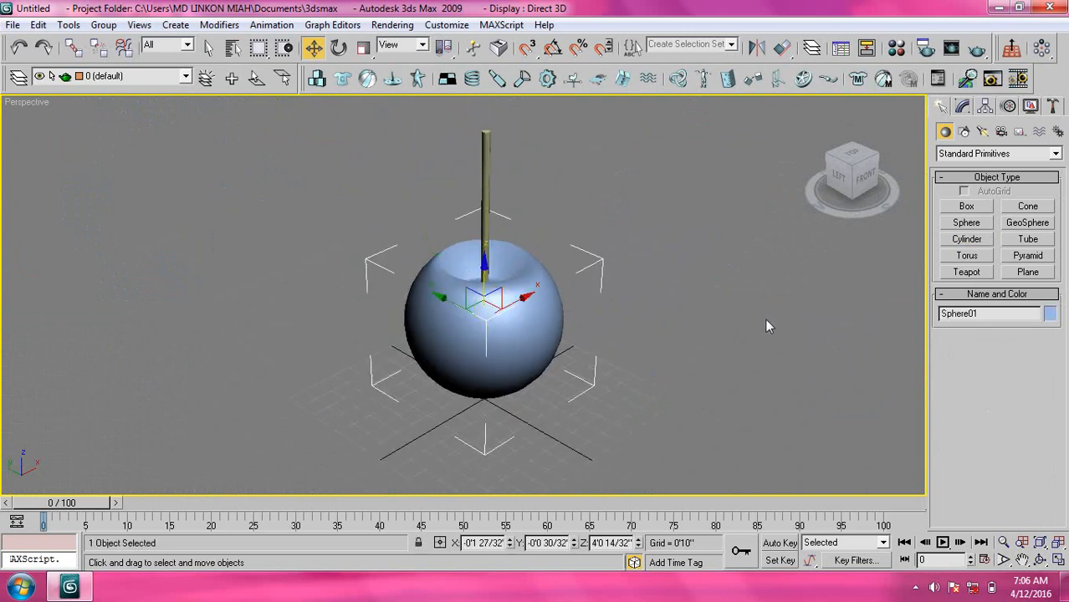
left_click(1049, 315)
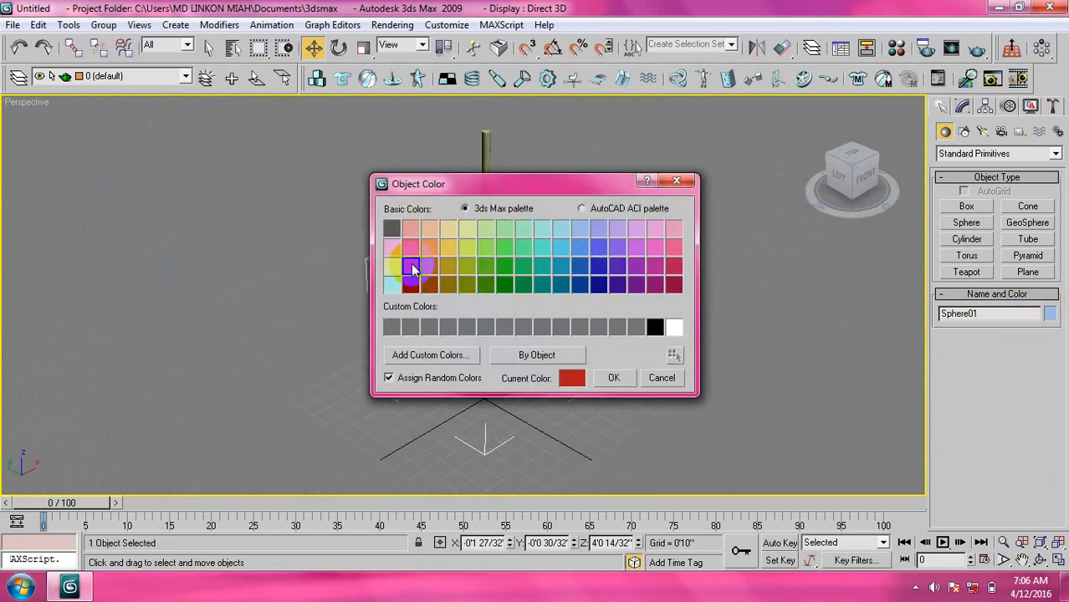
left_click(614, 378)
left_click(770, 310)
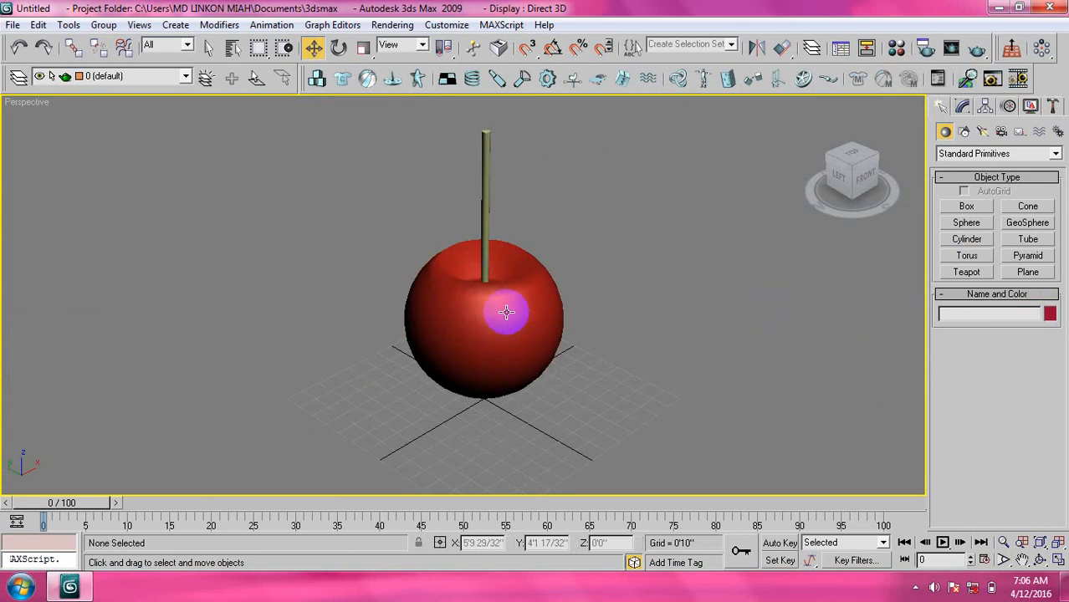
Step: Select the stem cylinder and change its object color to green
left_click(485, 158)
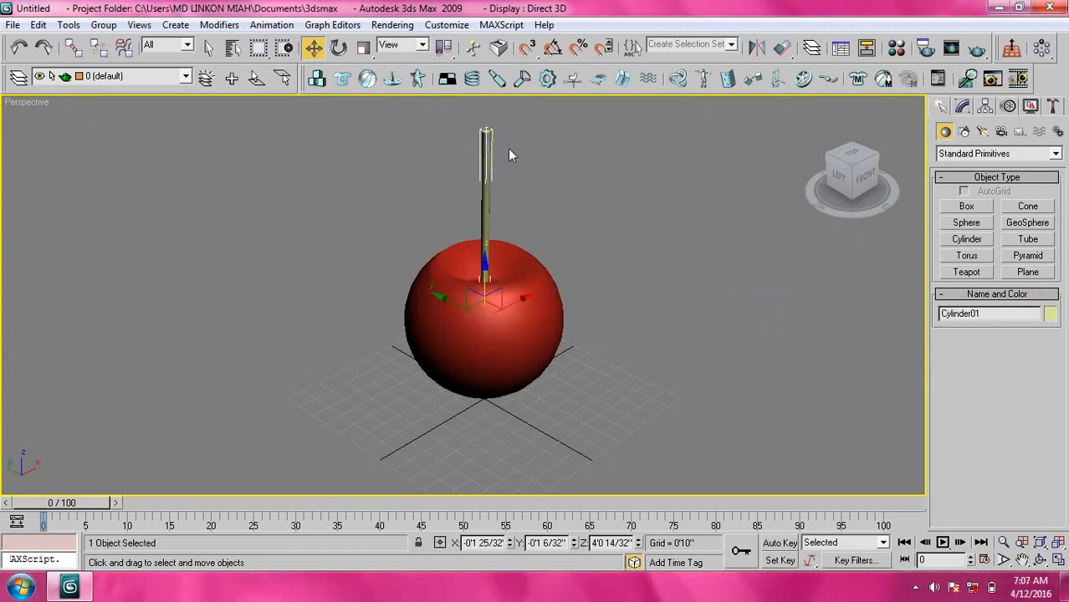
left_click(1050, 314)
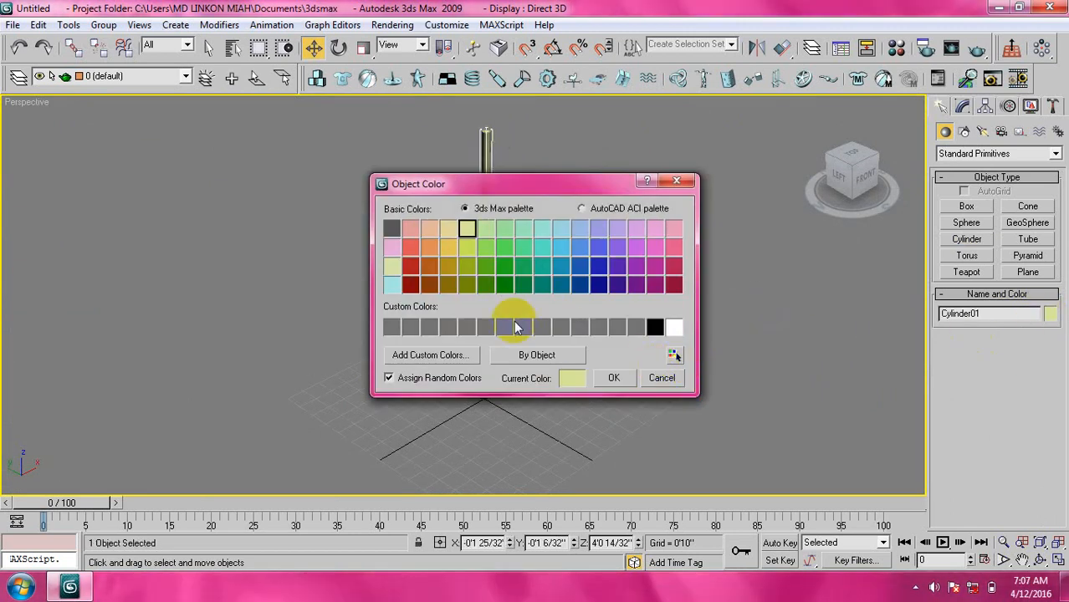
left_click(614, 378)
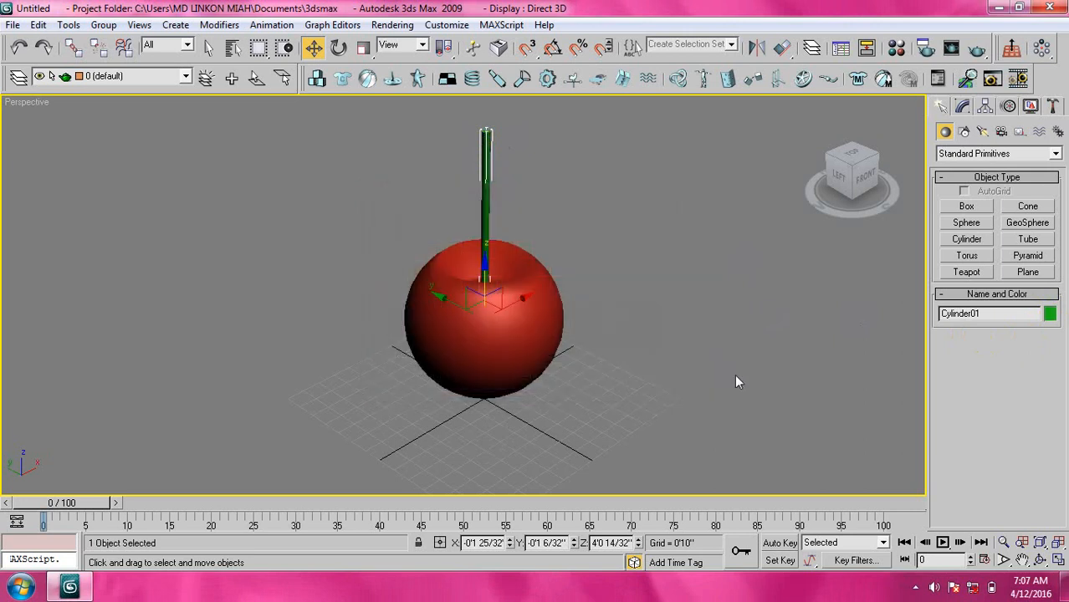
Step: Shorten the stem cylinder to a height of about 5'7 4/32" and add a Bend modifier to it
left_click(963, 107)
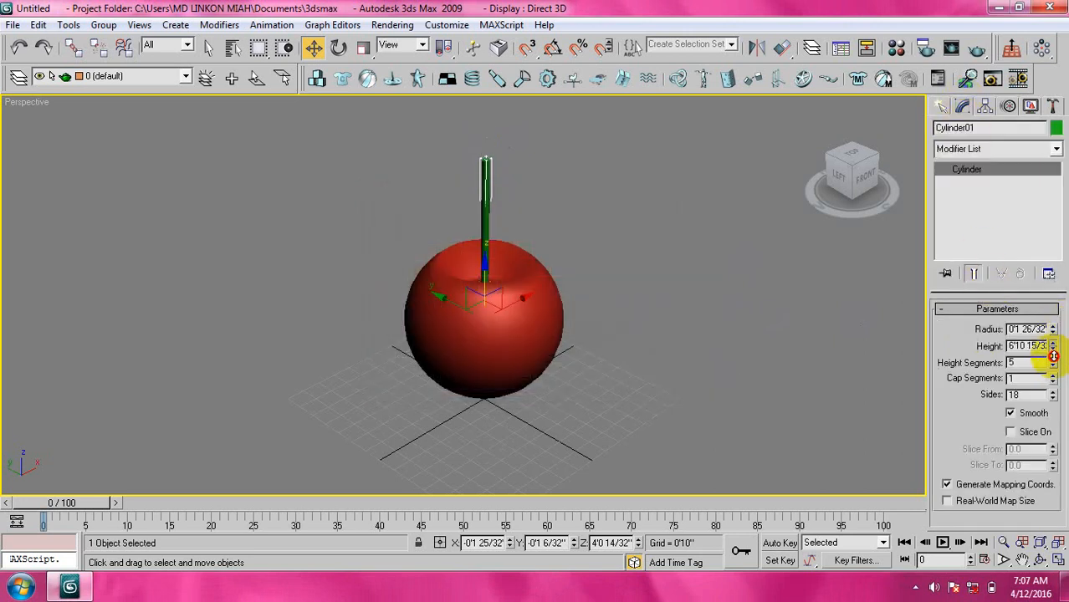
left_click(988, 148)
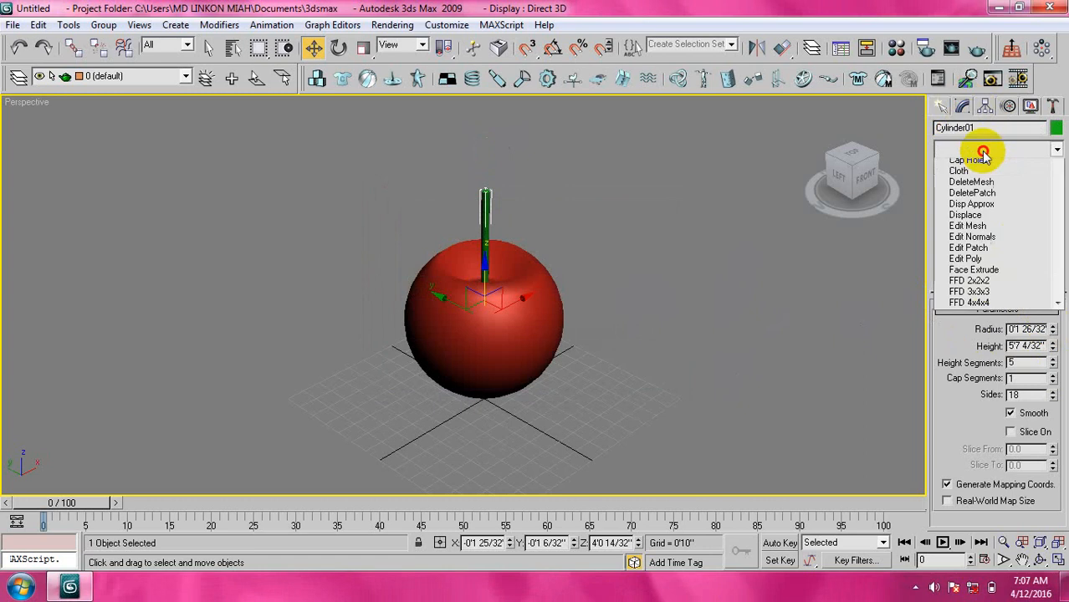
key("b")
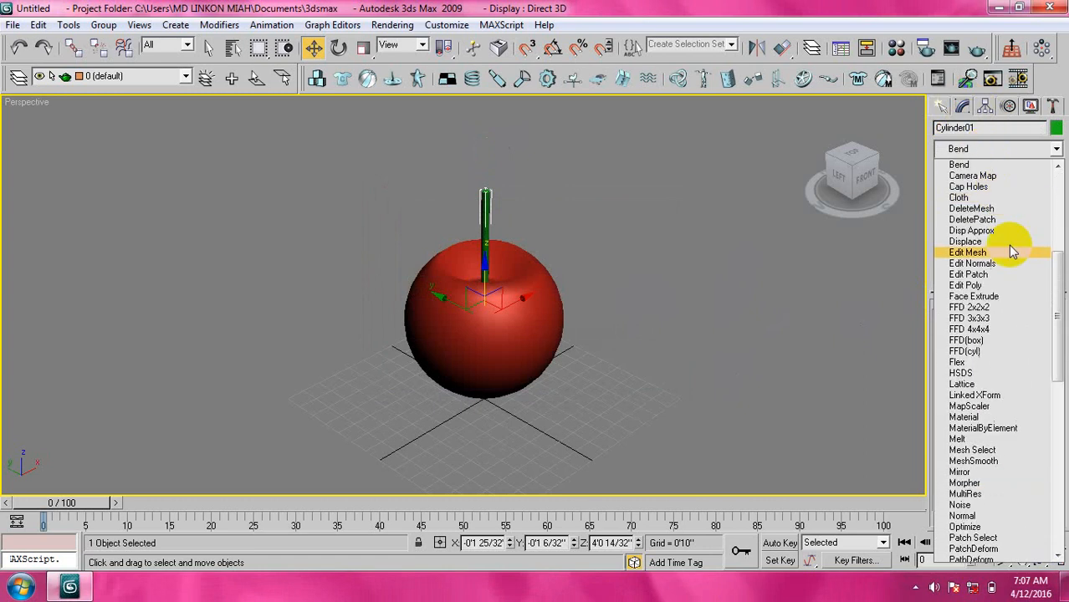
left_click(961, 165)
Step: Set the stem's Bend angle to about 57 and change the bend direction so it curves to the opposite side, then deselect it
left_click_drag(1039, 333, 1058, 249)
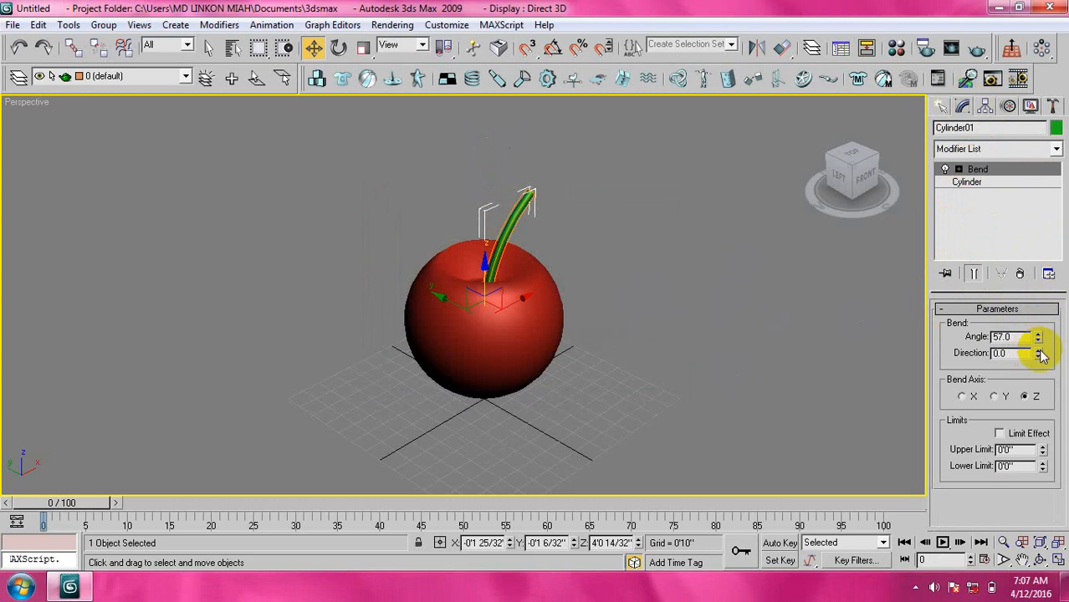
left_click_drag(1040, 355, 1004, 80)
left_click(675, 259)
scroll(468, 311, "up", 3)
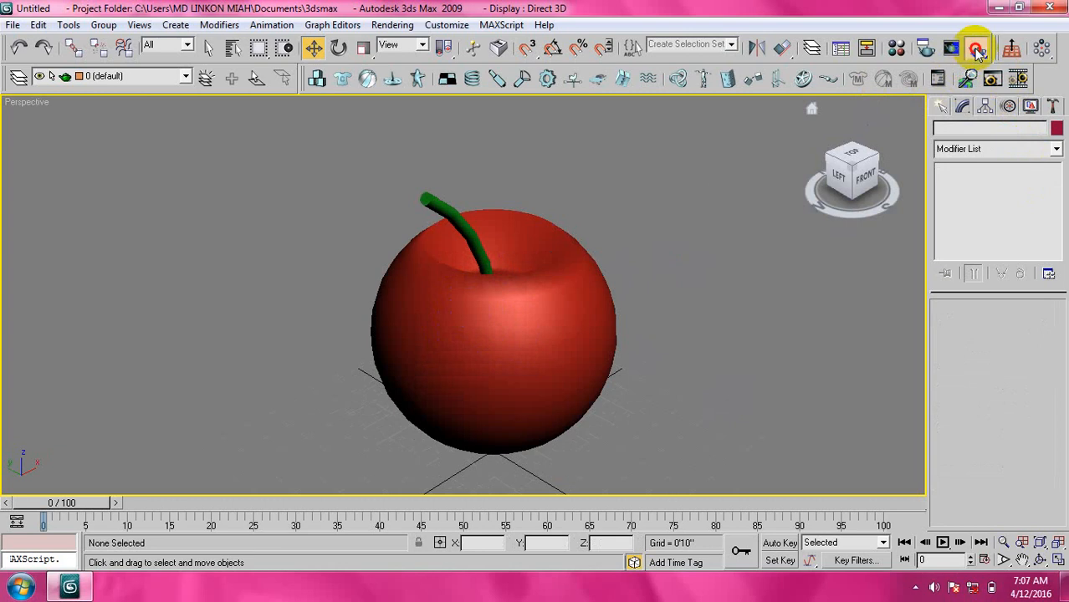
Step: Render the Perspective view and save the image to the Desktop as a JPEG file named apple
left_click(979, 52)
left_click(171, 90)
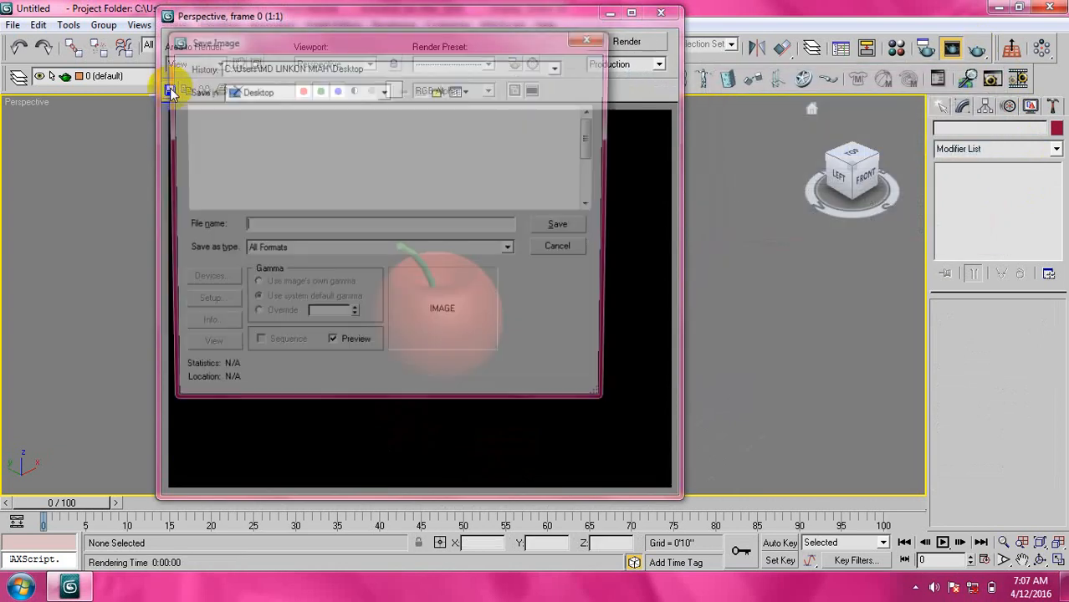
type("apple")
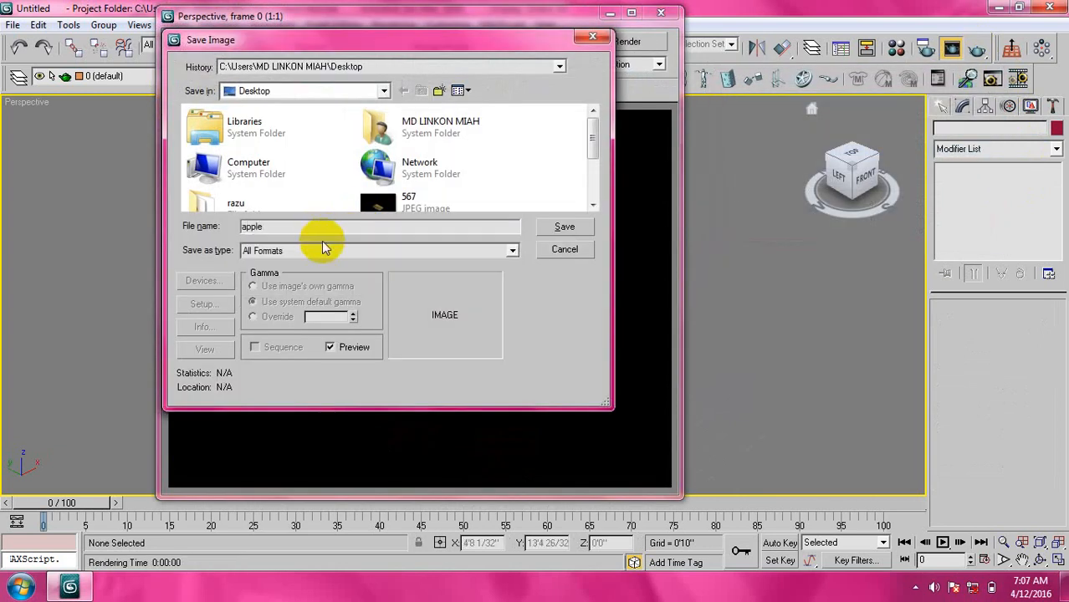
left_click(323, 249)
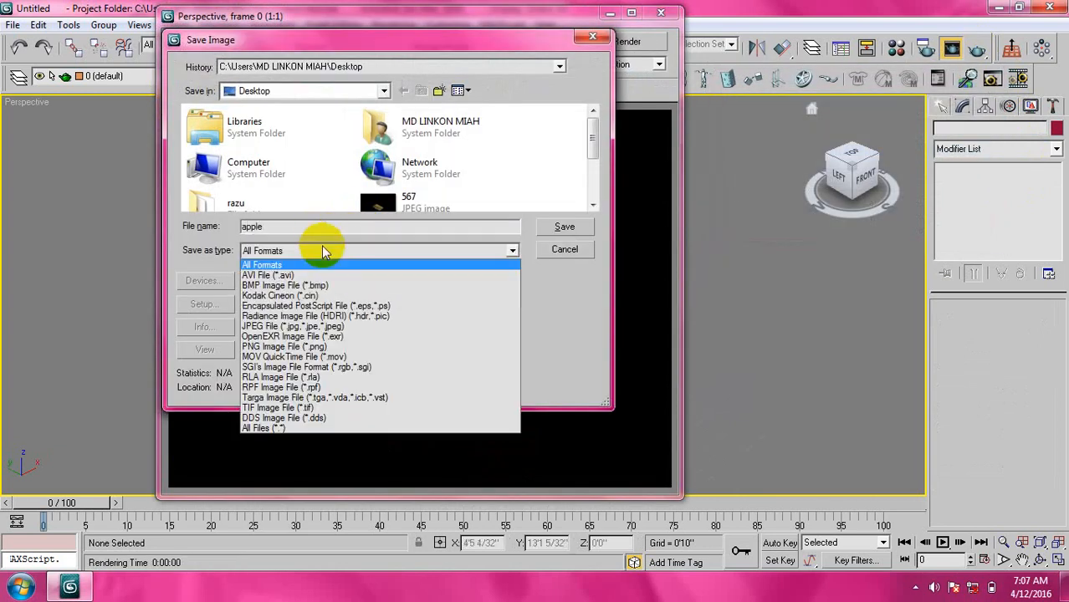
left_click(281, 326)
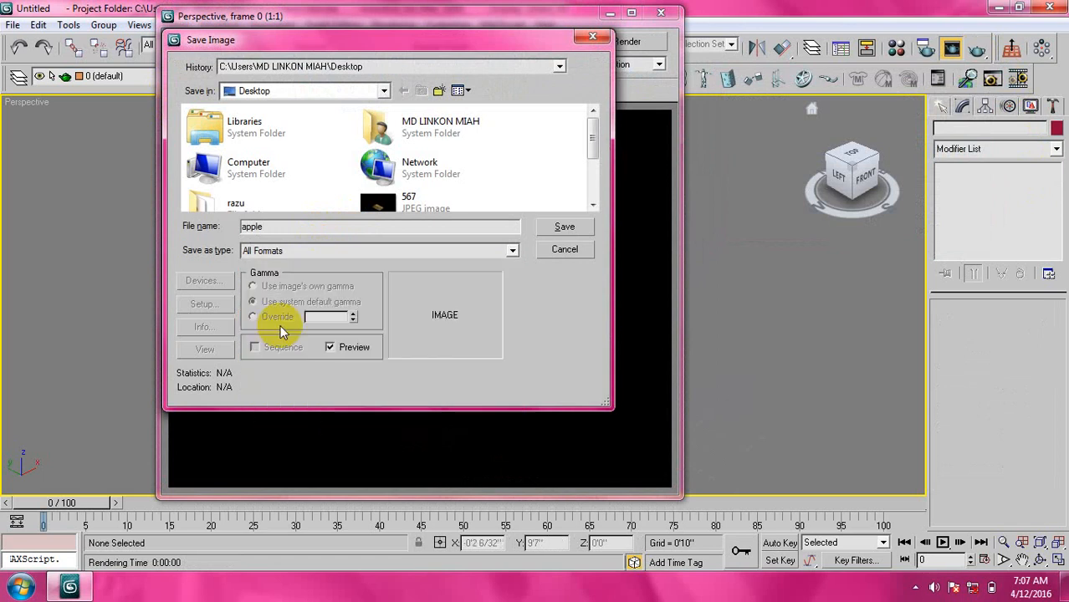
left_click(566, 228)
left_click(342, 312)
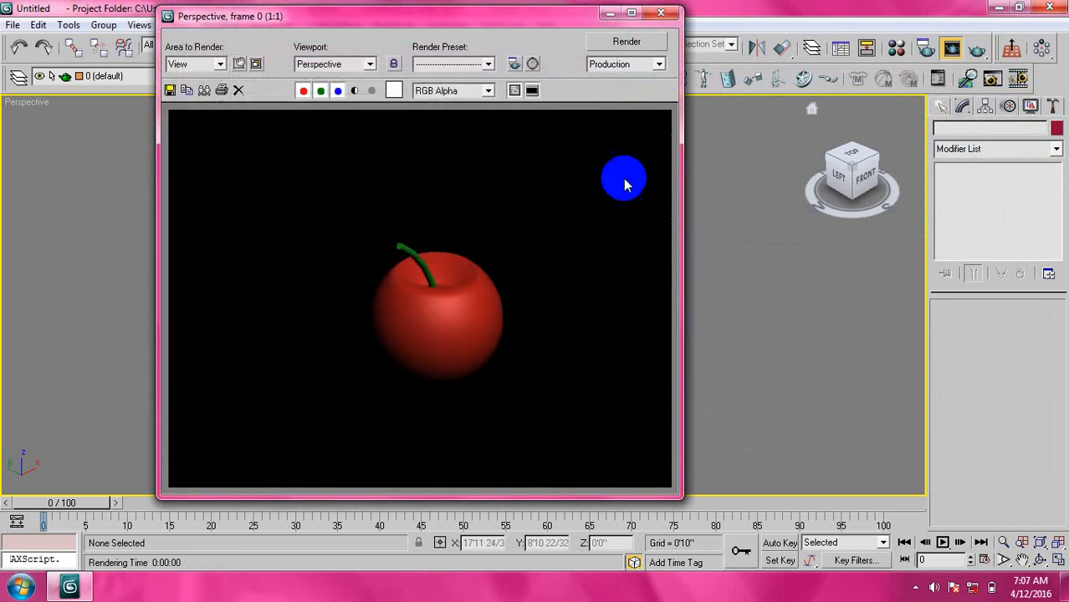
Step: Close the rendered image and exit 3ds Max without saving the scene
left_click(661, 13)
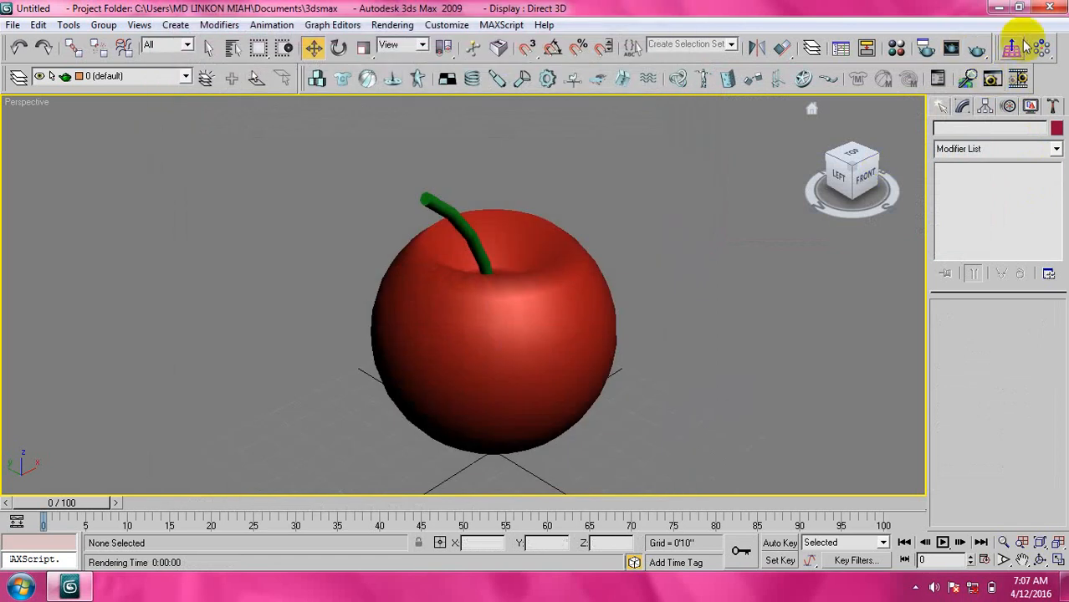
left_click(1052, 8)
left_click(544, 345)
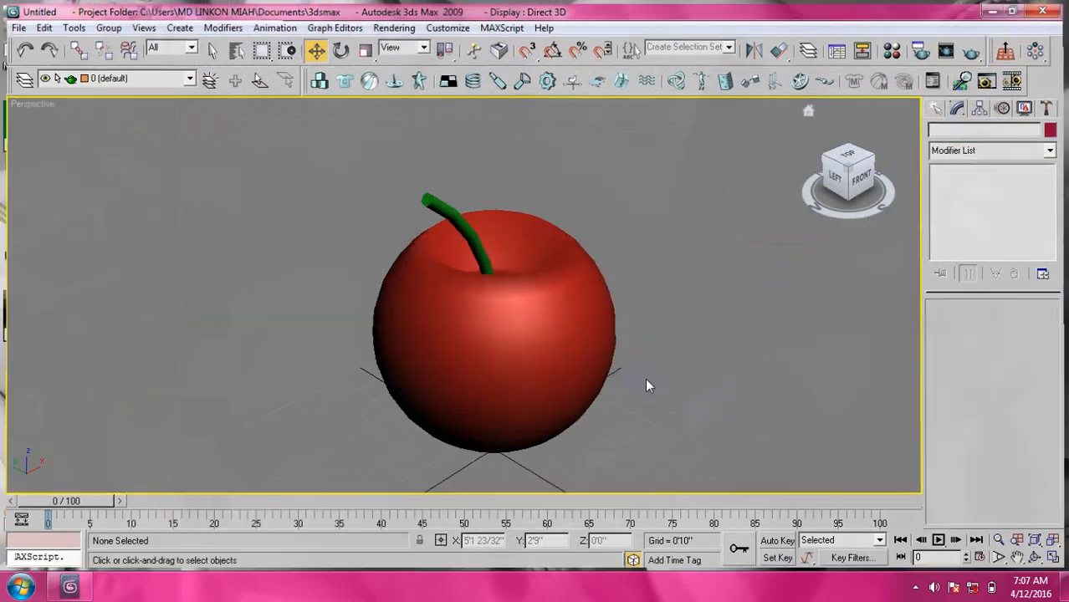
left_click(915, 589)
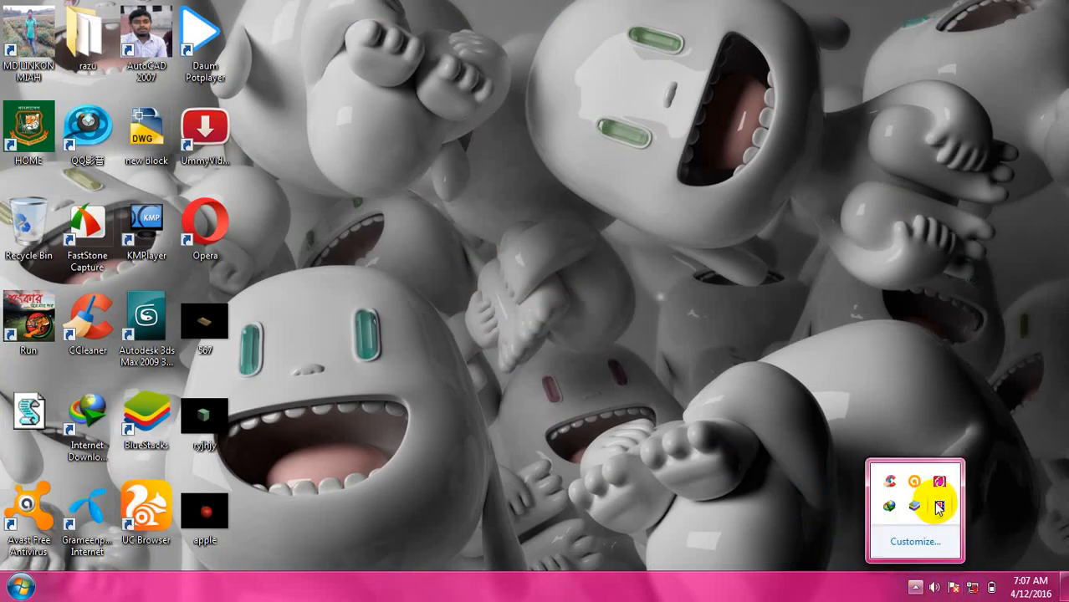